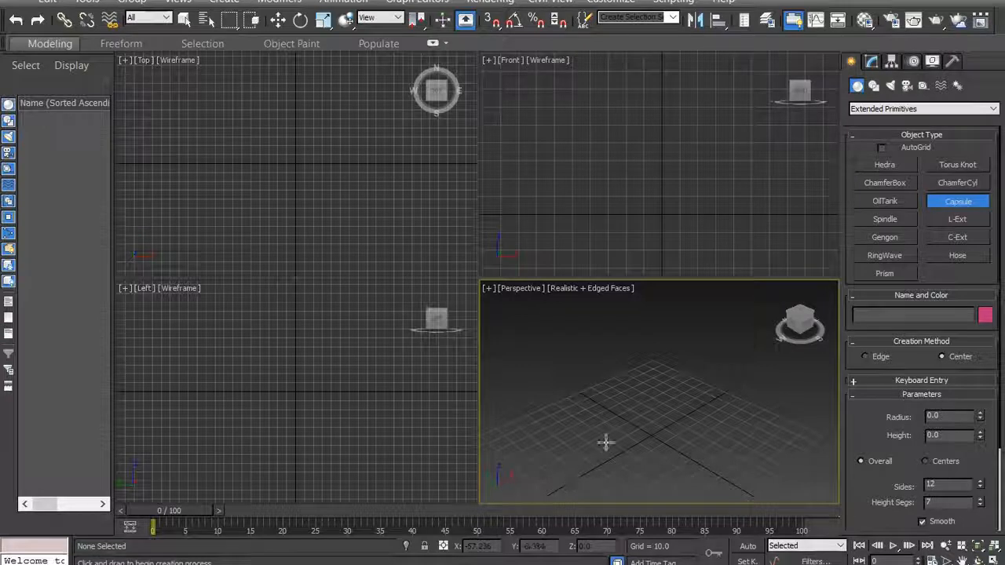
- Create a Capsule extended primitive at the grid origin in the Perspective view, radius about 7.5 and height about 98
{"action": "left_click", "coordinate": [226, 4]}
{"action": "mouse_move", "coordinate": [265, 35]}
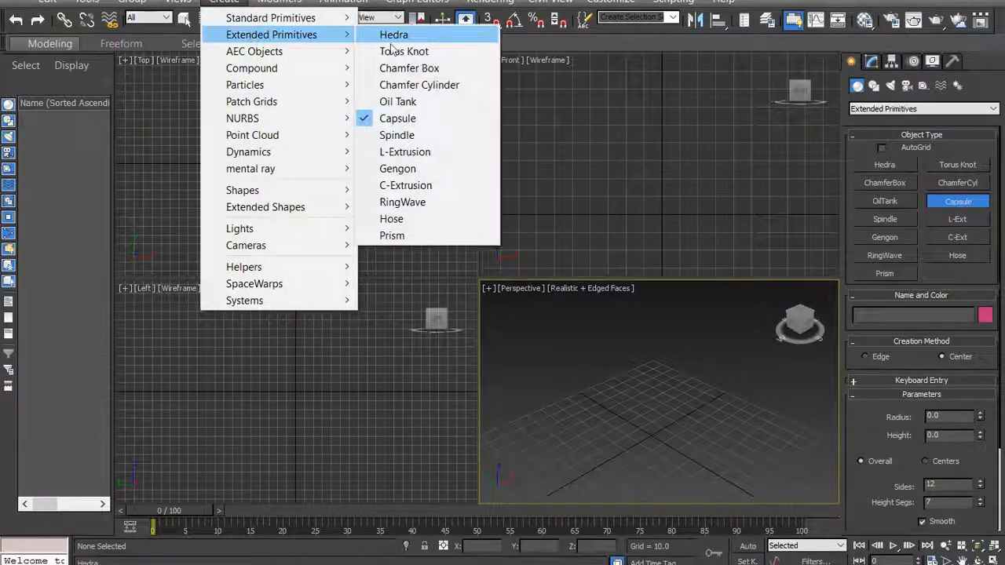
{"action": "left_click", "coordinate": [422, 120]}
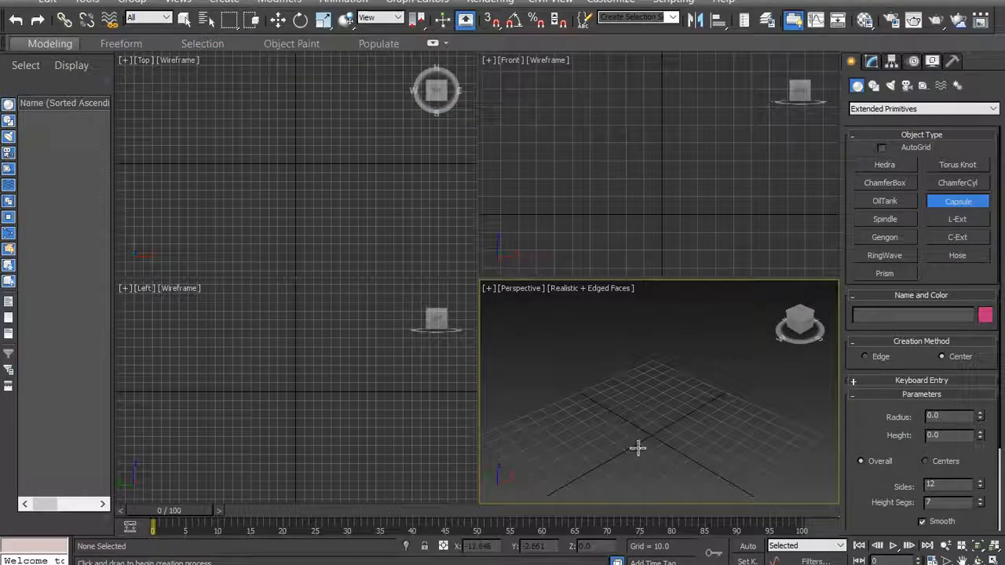
{"action": "left_click_drag", "start_coordinate": [650, 435], "coordinate": [657, 436]}
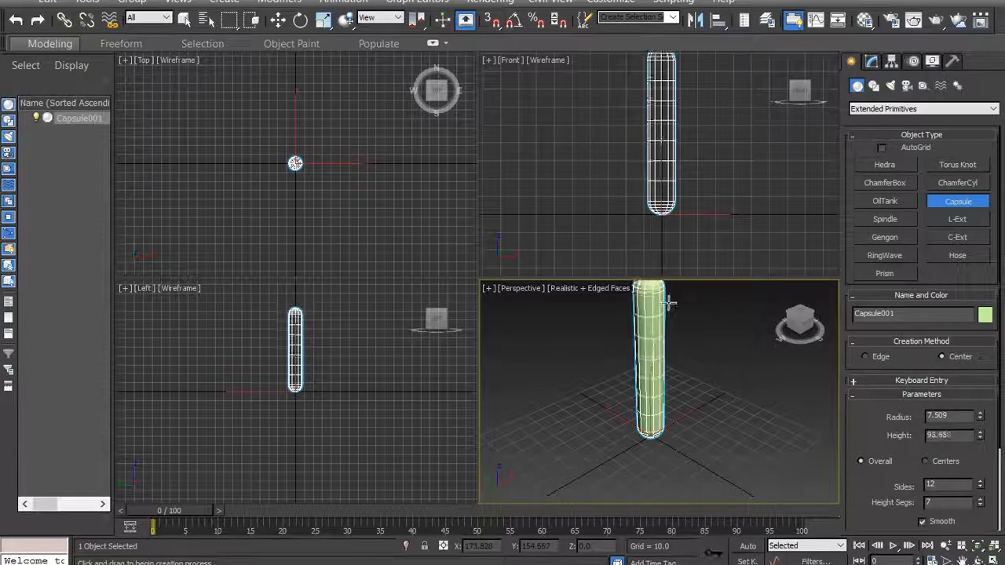
{"action": "left_click", "coordinate": [667, 292]}
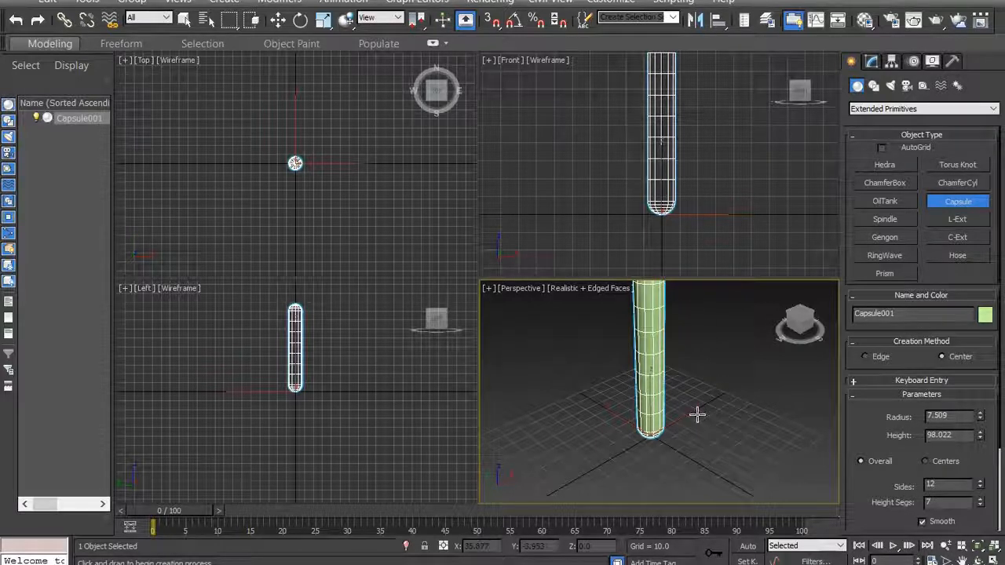
- Convert the capsule to an Editable Poly
{"action": "middle_click_drag", "start_coordinate": [740, 419], "coordinate": [695, 432], "text": "alt"}
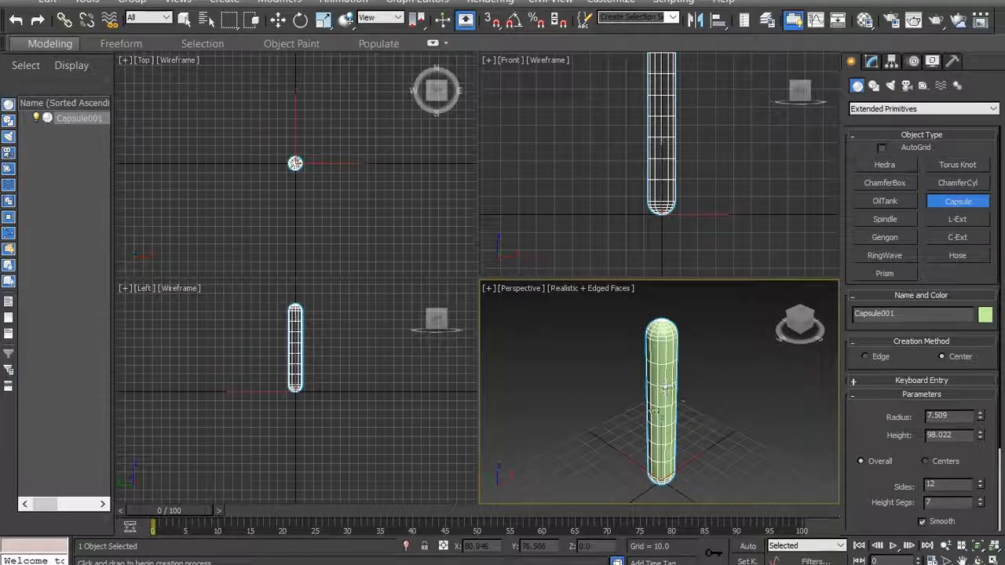
{"action": "right_click", "coordinate": [656, 413]}
{"action": "right_click", "coordinate": [658, 416]}
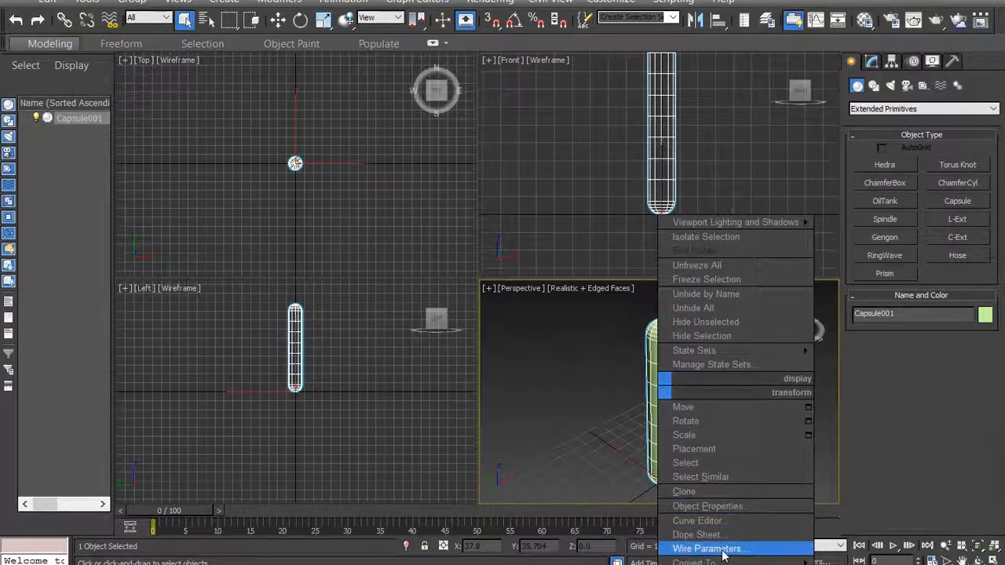
{"action": "mouse_move", "coordinate": [699, 562]}
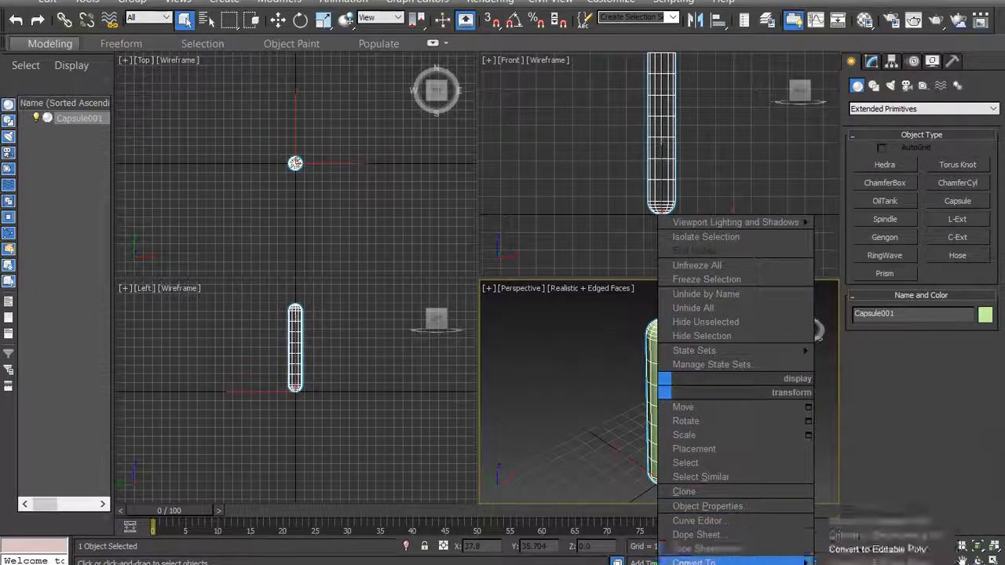
{"action": "left_click", "coordinate": [864, 550]}
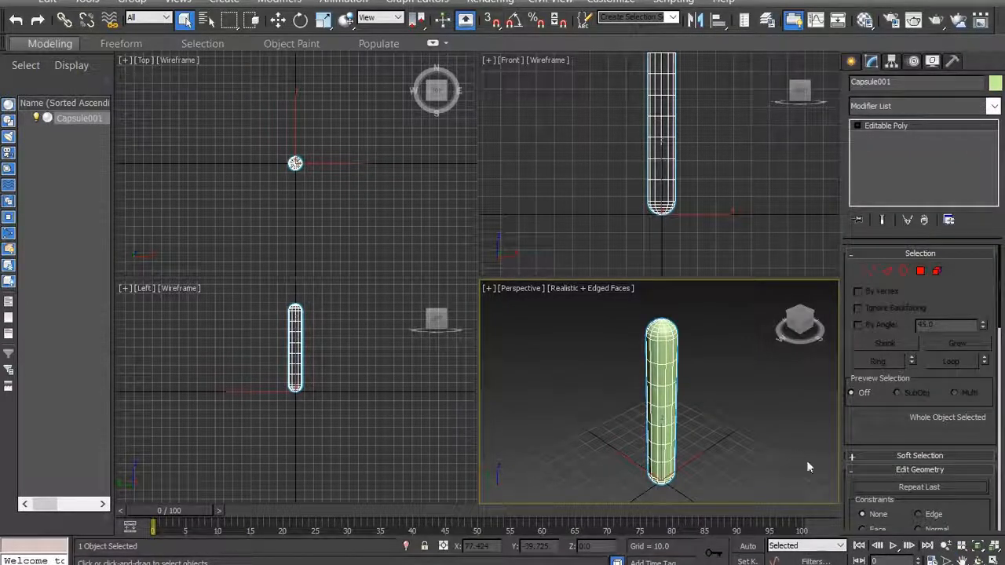
- Maximize the Front viewport and frame the full height of the capsule in it
{"action": "mouse_move", "coordinate": [806, 323]}
{"action": "left_mouse_down"}
{"action": "mouse_move", "coordinate": [829, 307]}
{"action": "mouse_move", "coordinate": [809, 322]}
{"action": "left_mouse_up"}
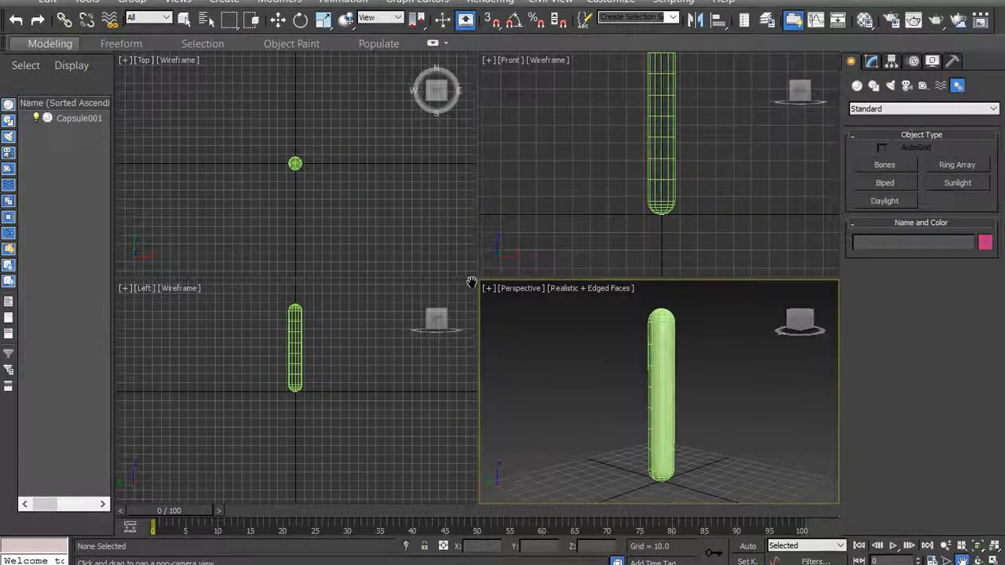
{"action": "left_click", "coordinate": [597, 170]}
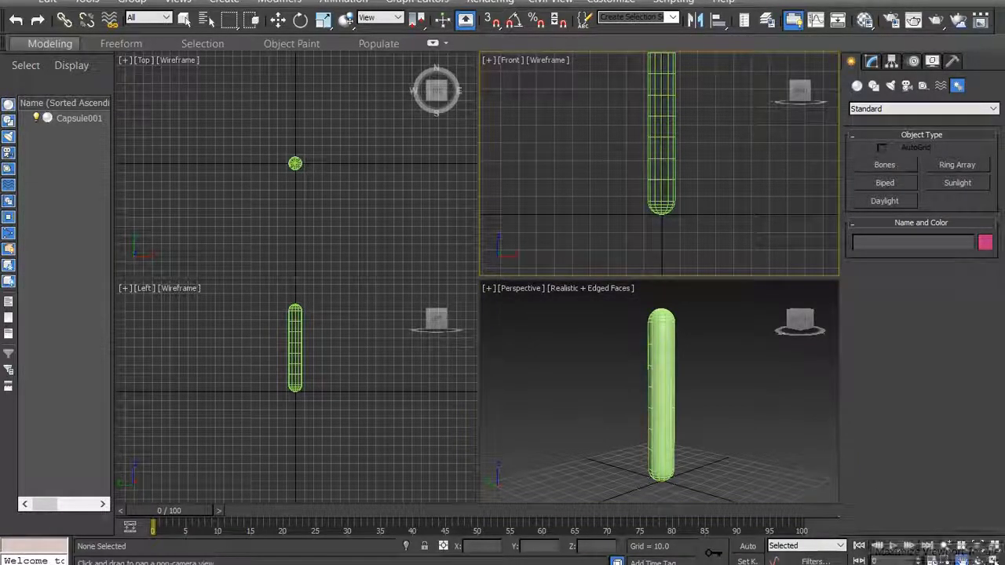
{"action": "left_click", "coordinate": [994, 559]}
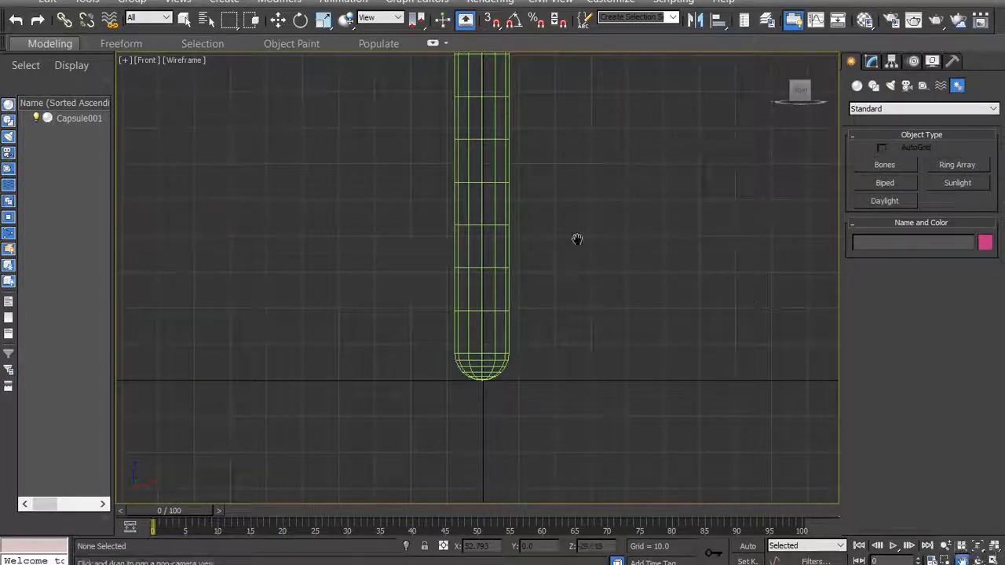
{"action": "left_click_drag", "start_coordinate": [544, 201], "coordinate": [402, 271]}
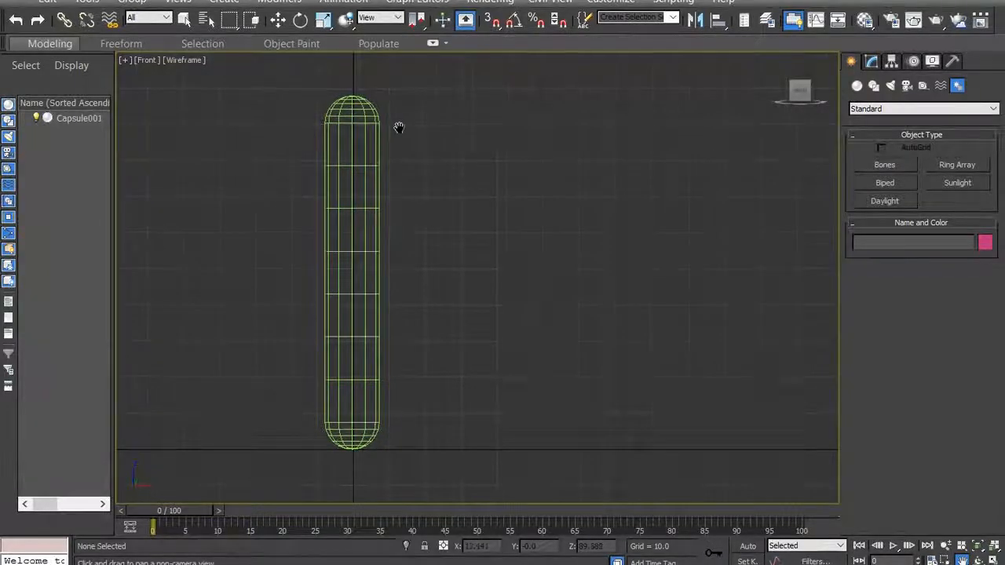
{"action": "left_click_drag", "start_coordinate": [399, 128], "coordinate": [416, 126]}
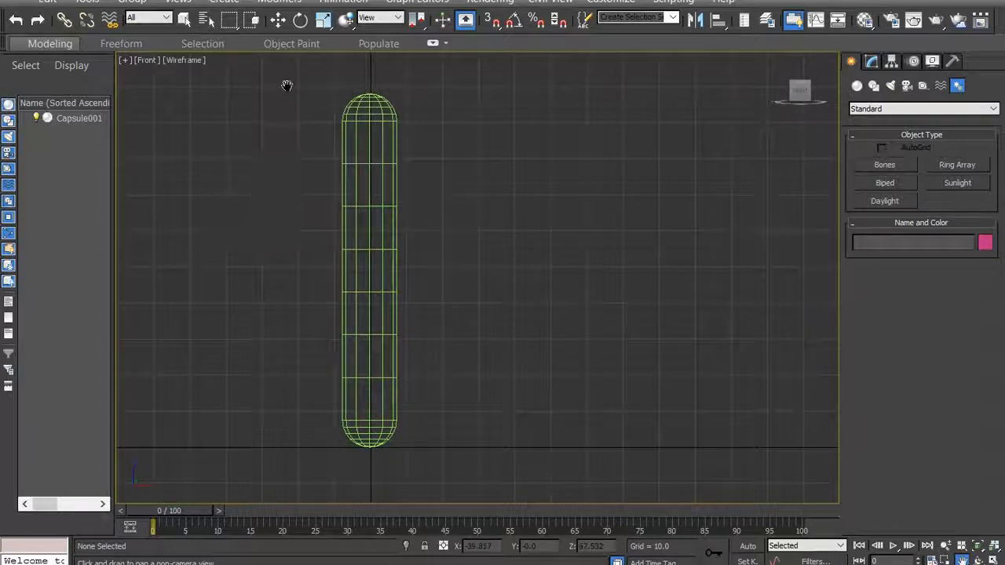
- Draw a straight vertical Bones IK Chain of four bones beside the capsule, from near its top down to near its bottom
{"action": "left_click", "coordinate": [226, 2]}
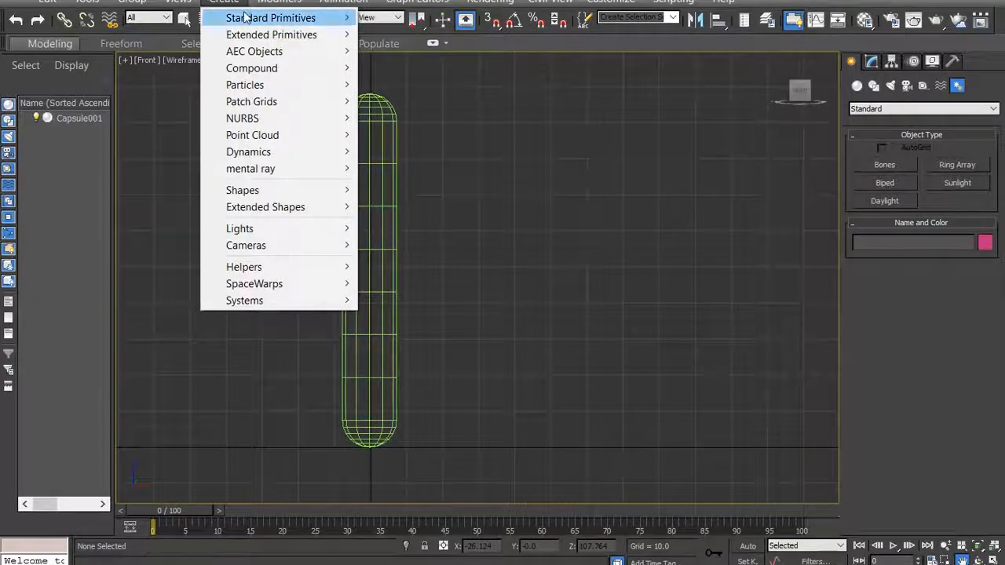
{"action": "mouse_move", "coordinate": [280, 305]}
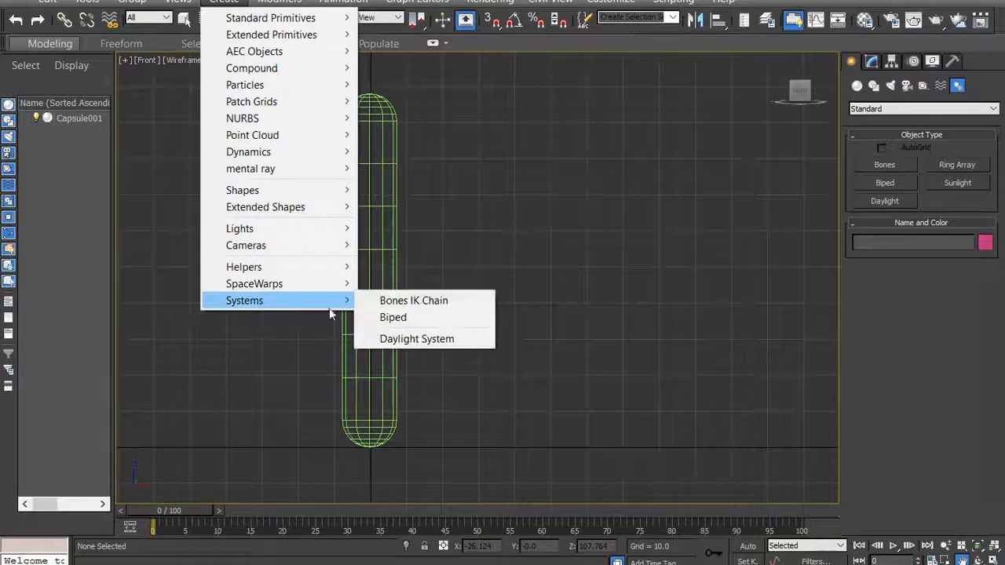
{"action": "left_click", "coordinate": [397, 302]}
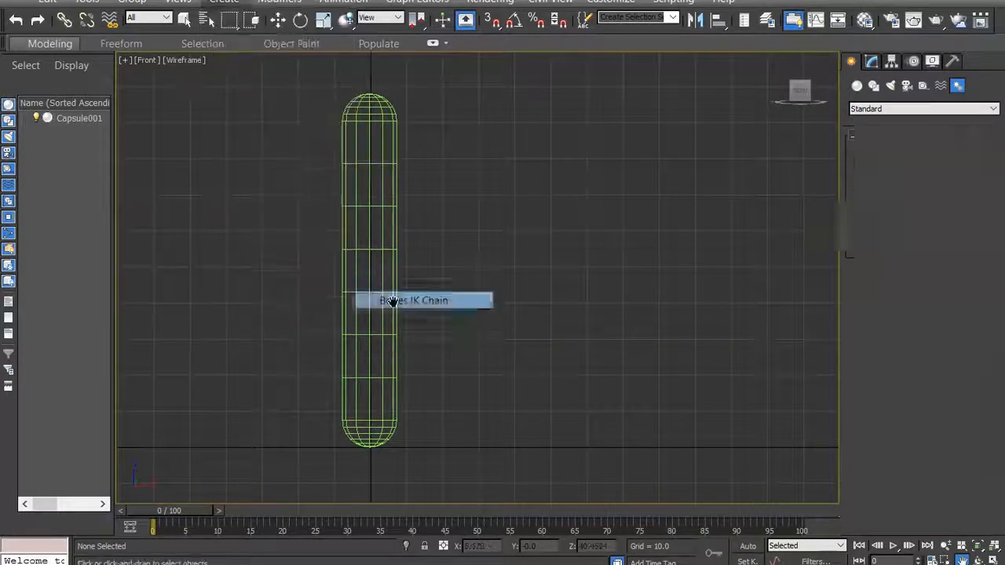
{"action": "left_click", "coordinate": [442, 103]}
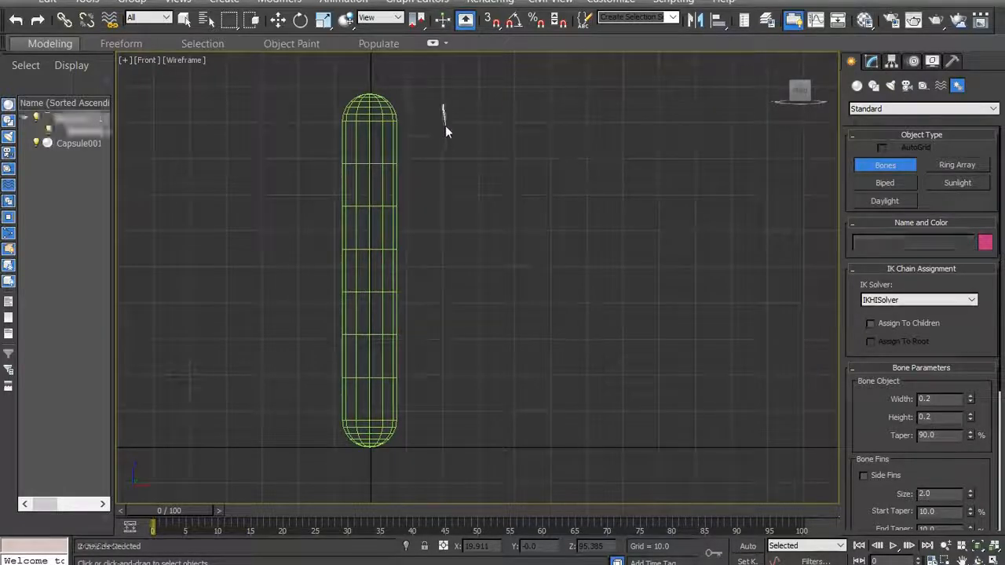
{"action": "left_click", "coordinate": [442, 195]}
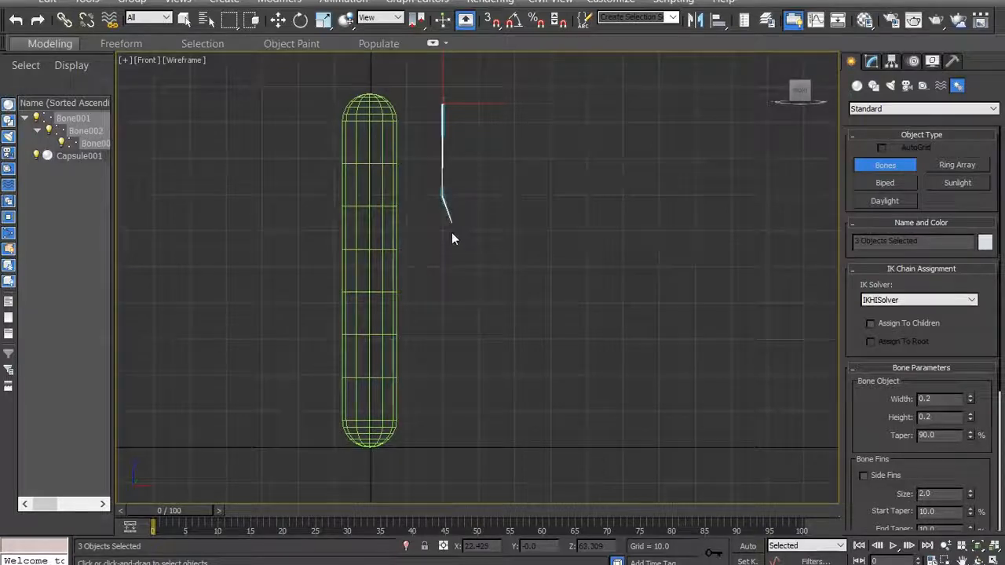
{"action": "left_click", "coordinate": [441, 276]}
{"action": "left_click", "coordinate": [441, 346]}
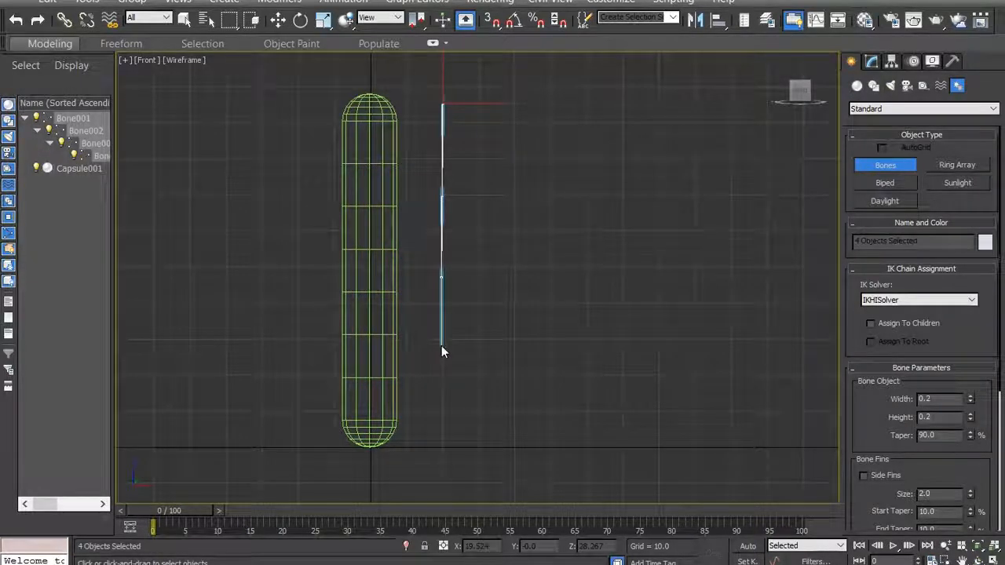
{"action": "right_click", "coordinate": [442, 422]}
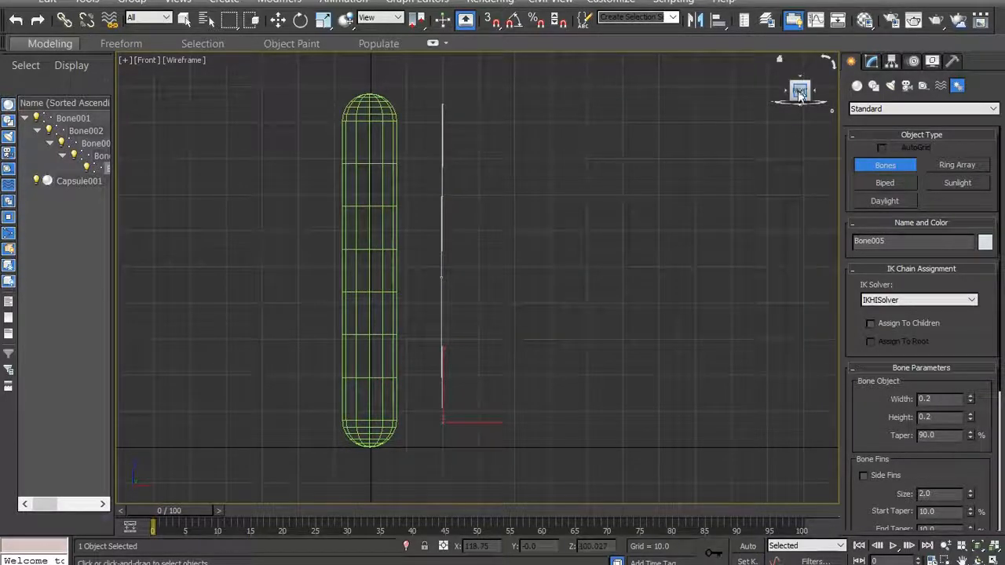
- Set the width and height of the topmost bone in the chain to 4
{"action": "mouse_move", "coordinate": [800, 95]}
{"action": "left_mouse_down"}
{"action": "mouse_move", "coordinate": [728, 99]}
{"action": "mouse_move", "coordinate": [799, 95]}
{"action": "left_mouse_up"}
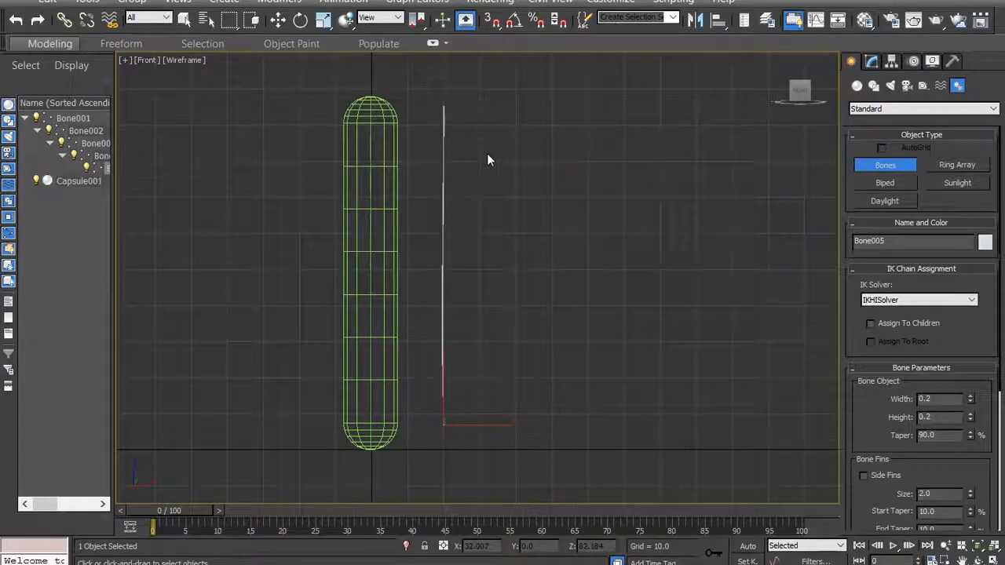
{"action": "left_click", "coordinate": [186, 21]}
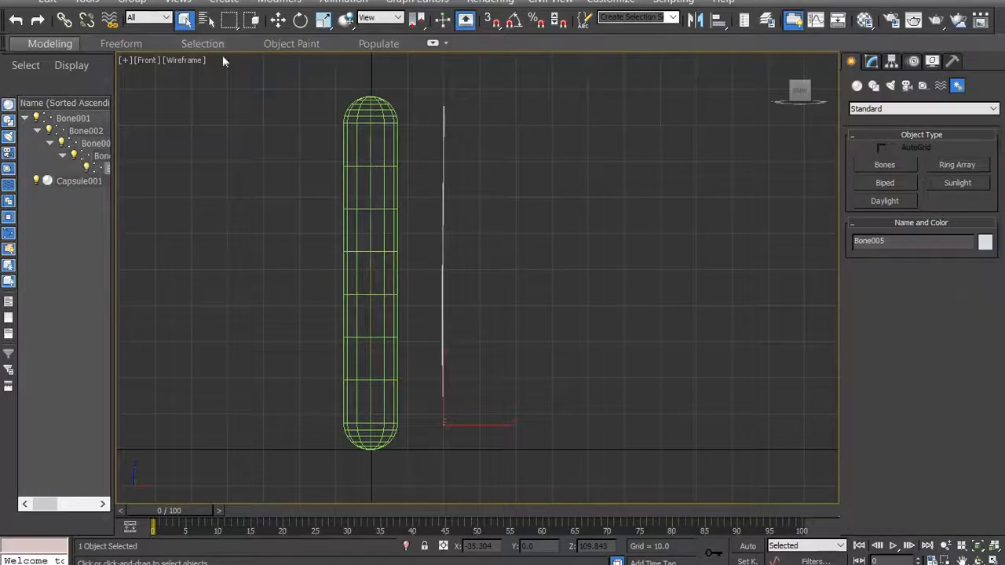
{"action": "left_click_drag", "start_coordinate": [581, 131], "coordinate": [415, 381]}
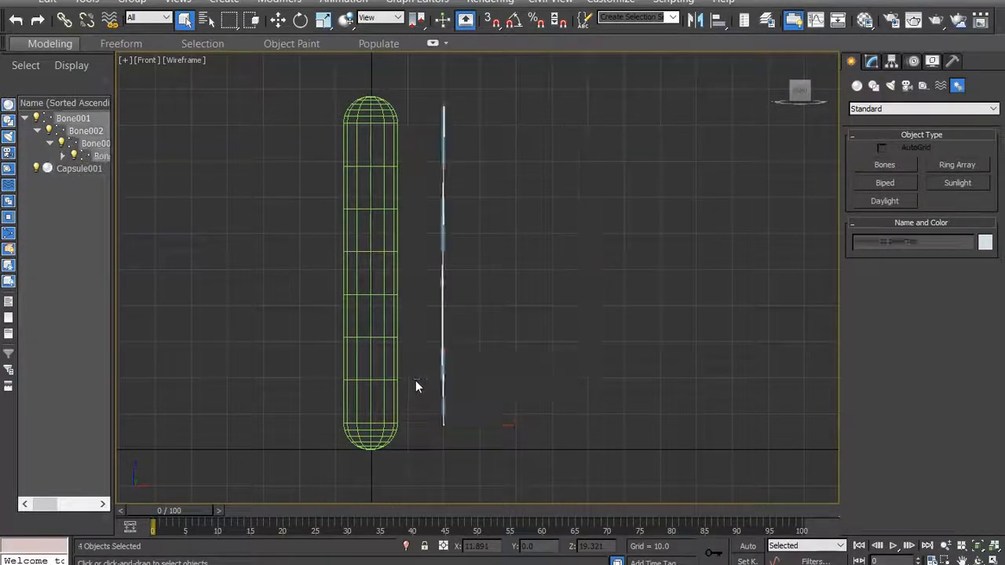
{"action": "left_click", "coordinate": [457, 138]}
{"action": "left_click_drag", "start_coordinate": [463, 125], "coordinate": [411, 141]}
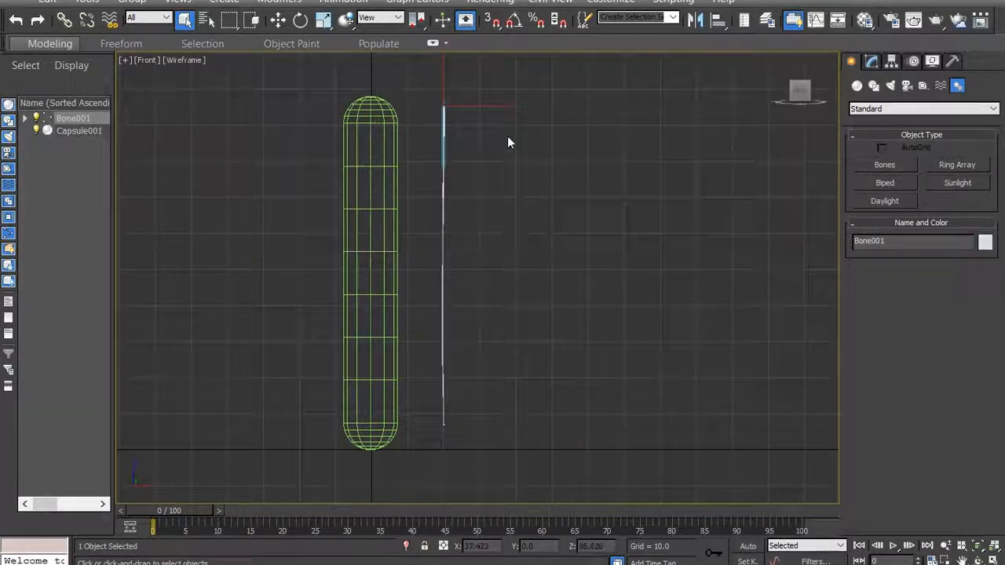
{"action": "left_click_drag", "start_coordinate": [505, 334], "coordinate": [441, 404]}
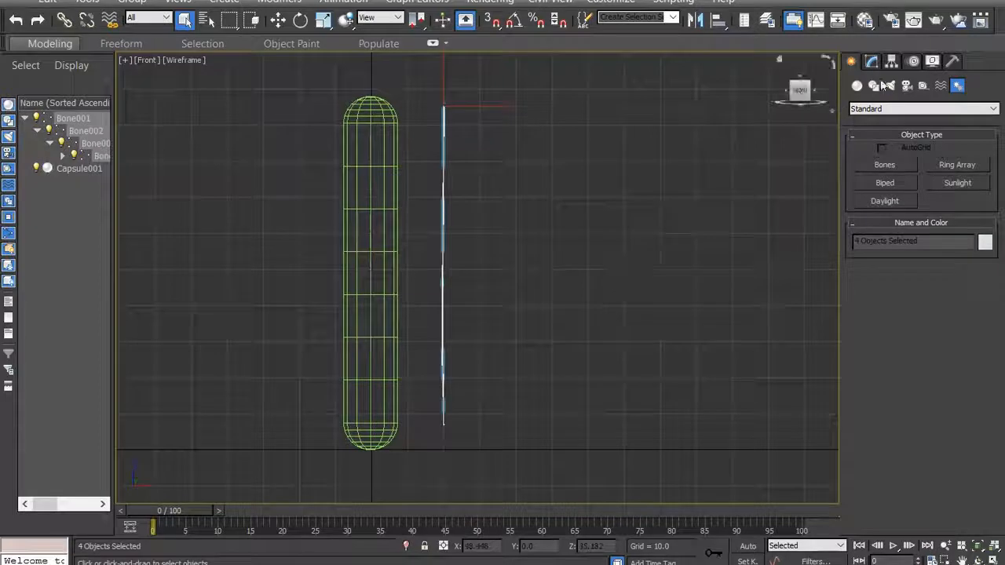
{"action": "left_click", "coordinate": [872, 63]}
{"action": "left_click", "coordinate": [473, 144]}
{"action": "left_click_drag", "start_coordinate": [466, 110], "coordinate": [433, 140]}
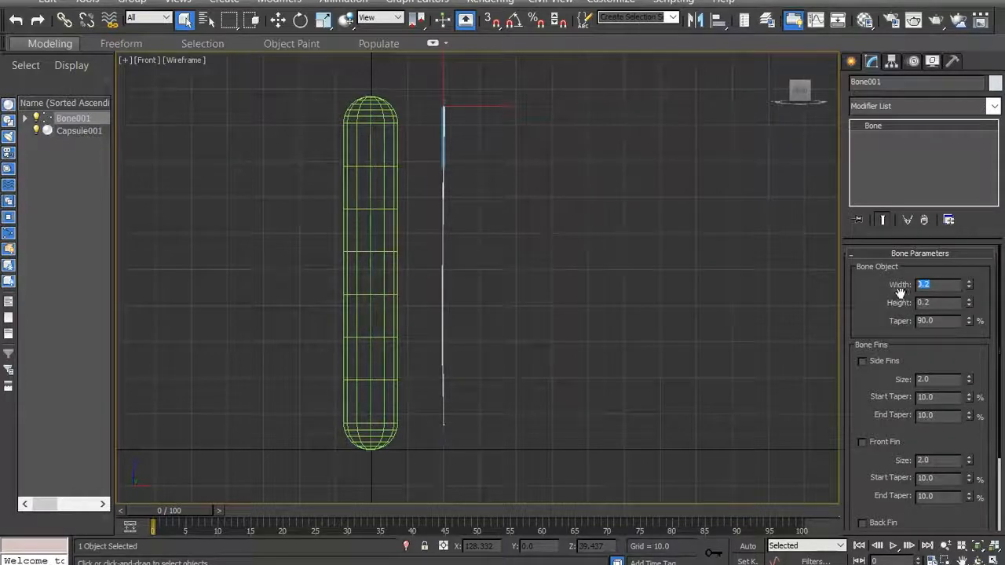
{"action": "type", "text": "4"}
{"action": "key", "text": "Tab"}
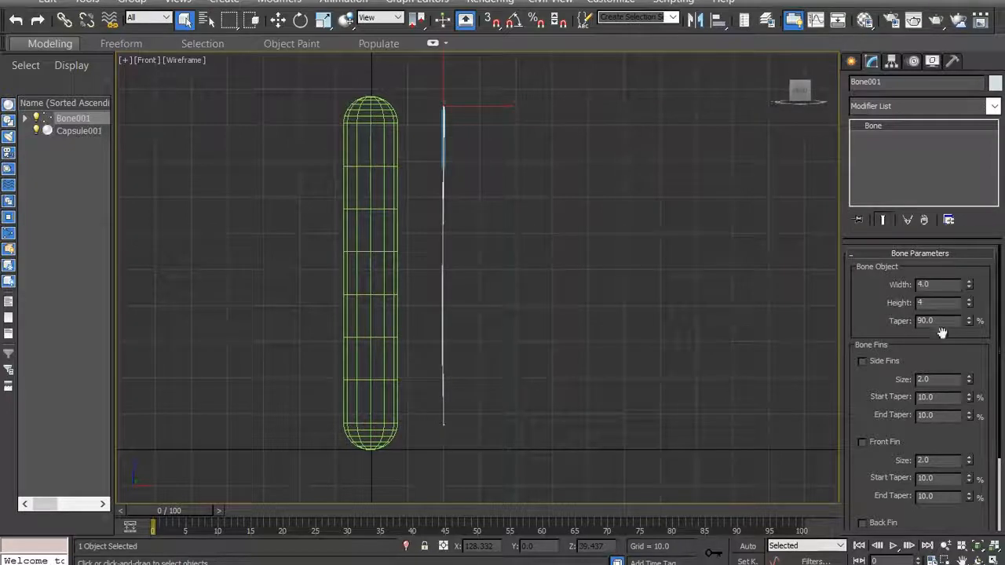
{"action": "key", "text": "Return"}
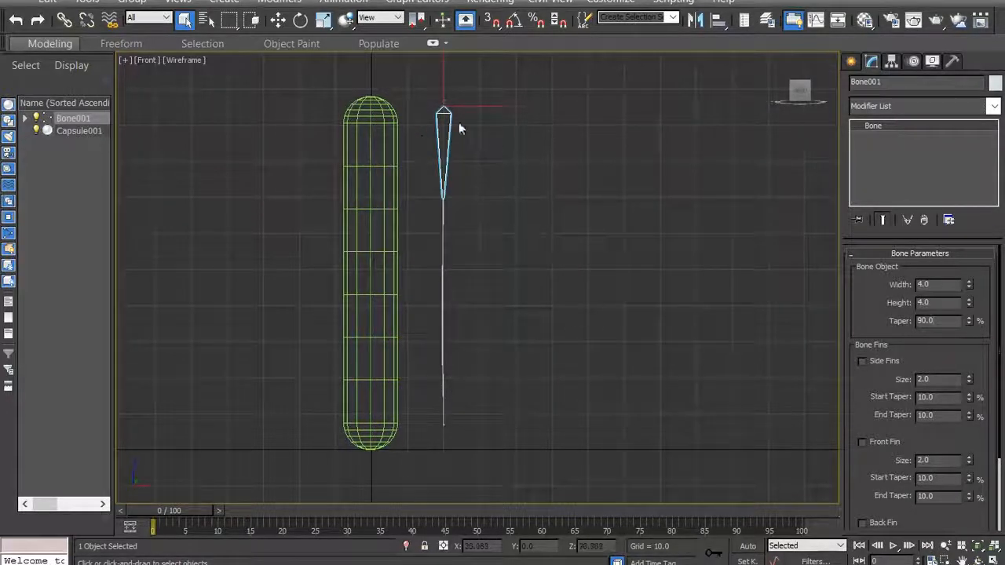
- Set the width and height of the second bone from the top to 4
{"action": "left_click_drag", "start_coordinate": [468, 231], "coordinate": [435, 246]}
{"action": "left_click_drag", "start_coordinate": [929, 285], "coordinate": [909, 286]}
{"action": "type", "text": "4"}
{"action": "key", "text": "Tab"}
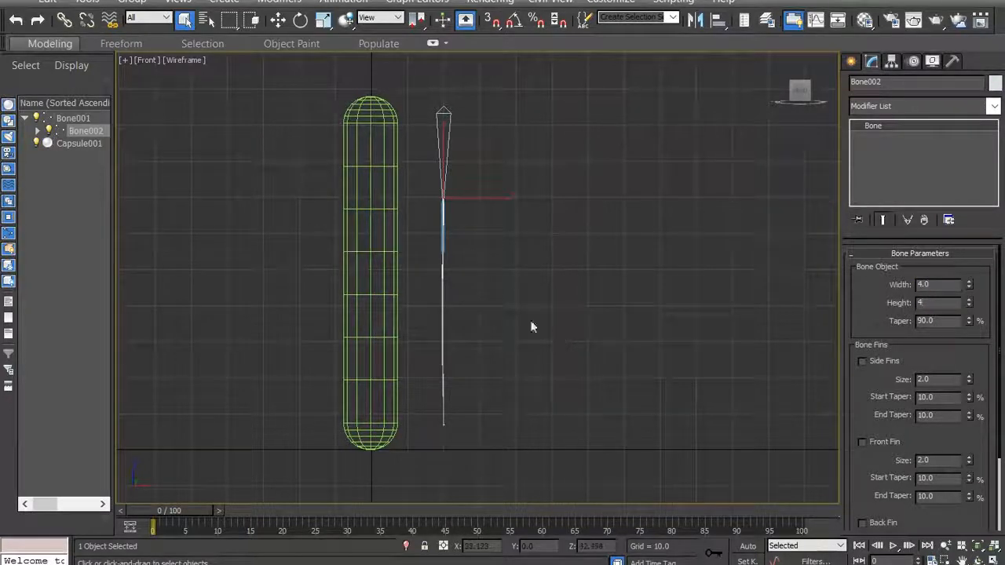
- Set the width and height of the third and fourth bones to 4, and clear the selection
{"action": "left_click_drag", "start_coordinate": [473, 296], "coordinate": [432, 315]}
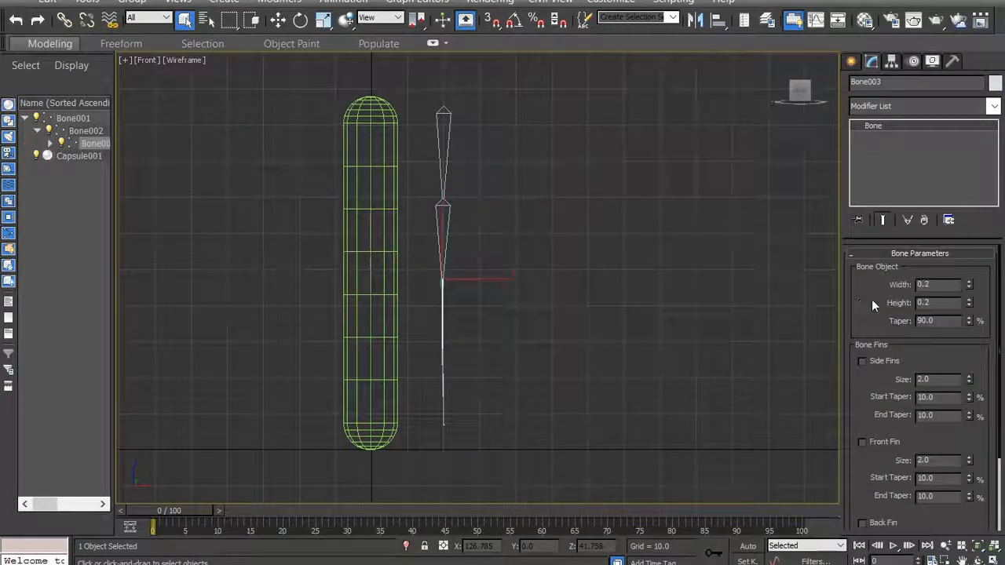
{"action": "type", "text": "4"}
{"action": "key", "text": "Tab"}
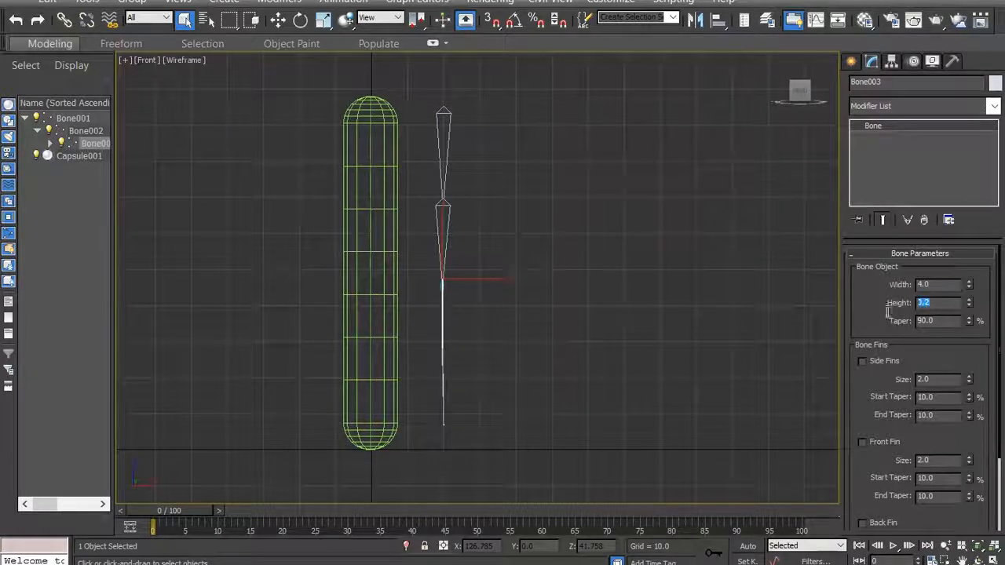
{"action": "left_click_drag", "start_coordinate": [474, 374], "coordinate": [438, 396]}
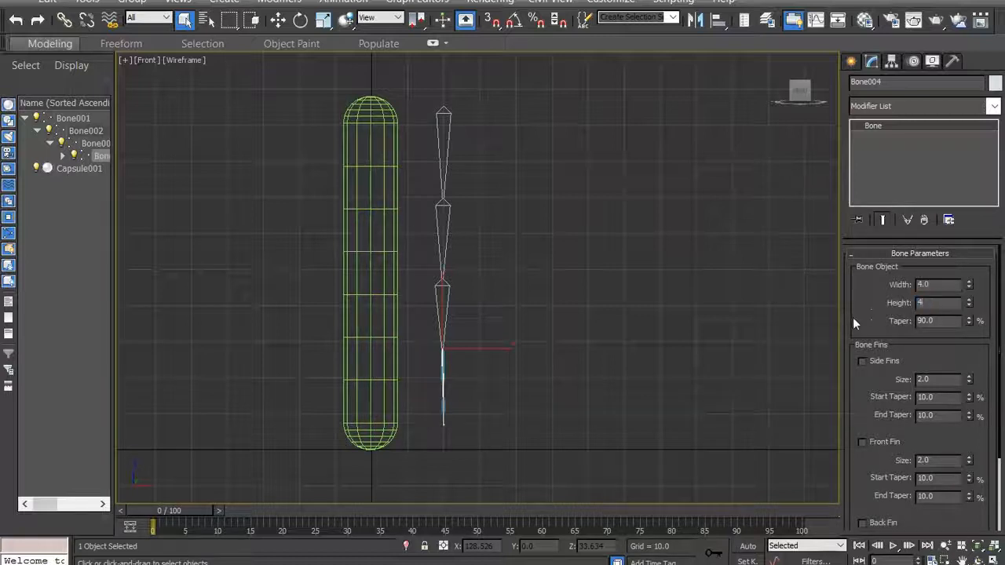
{"action": "left_click", "coordinate": [536, 409]}
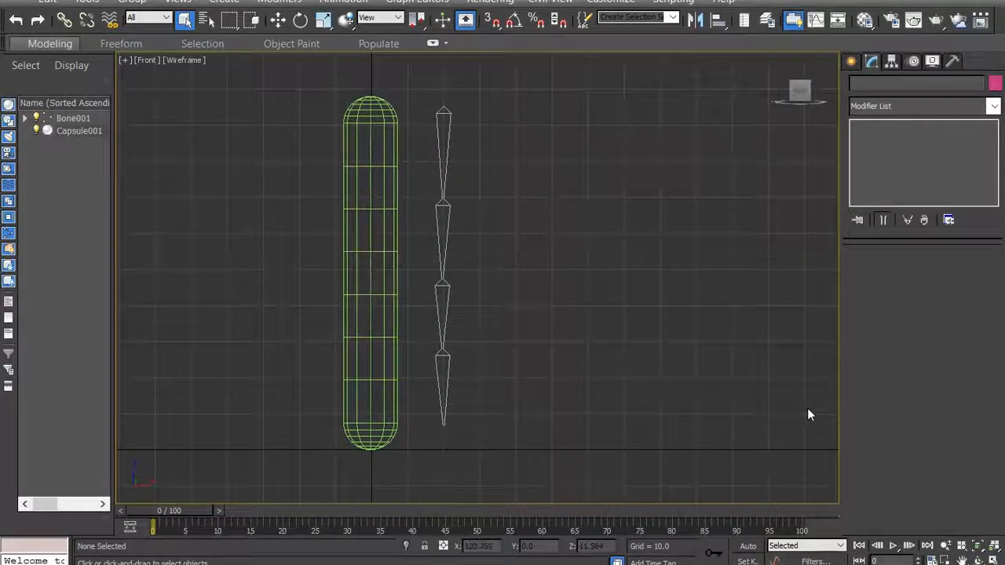
- Move the bone chain by its topmost bone along X into the capsule, and return it beside the capsule
{"action": "right_click", "coordinate": [449, 130]}
{"action": "left_click", "coordinate": [478, 158]}
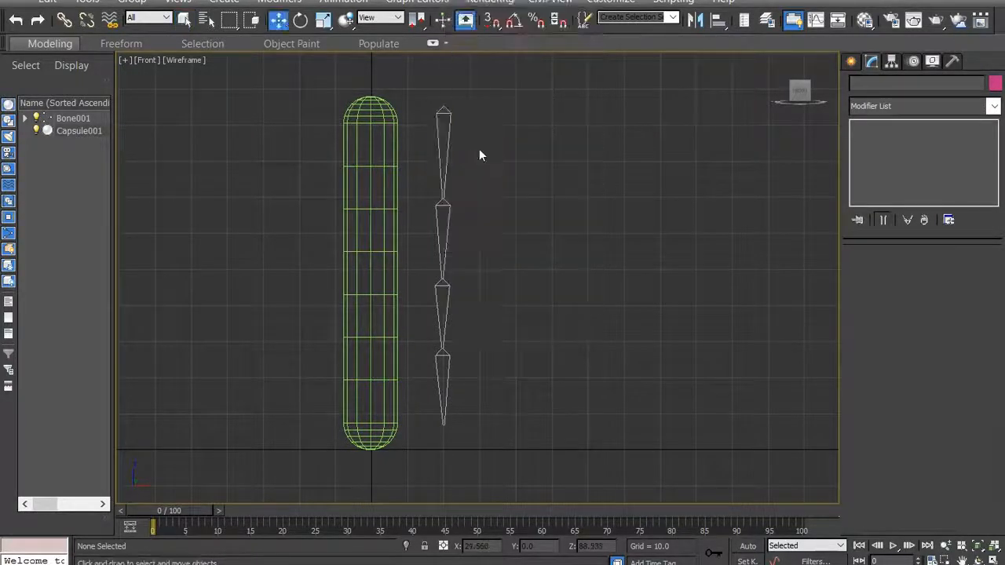
{"action": "scroll", "coordinate": [473, 154], "scroll_direction": "down", "scroll_amount": 8}
{"action": "scroll", "coordinate": [472, 154], "scroll_direction": "up", "scroll_amount": 6}
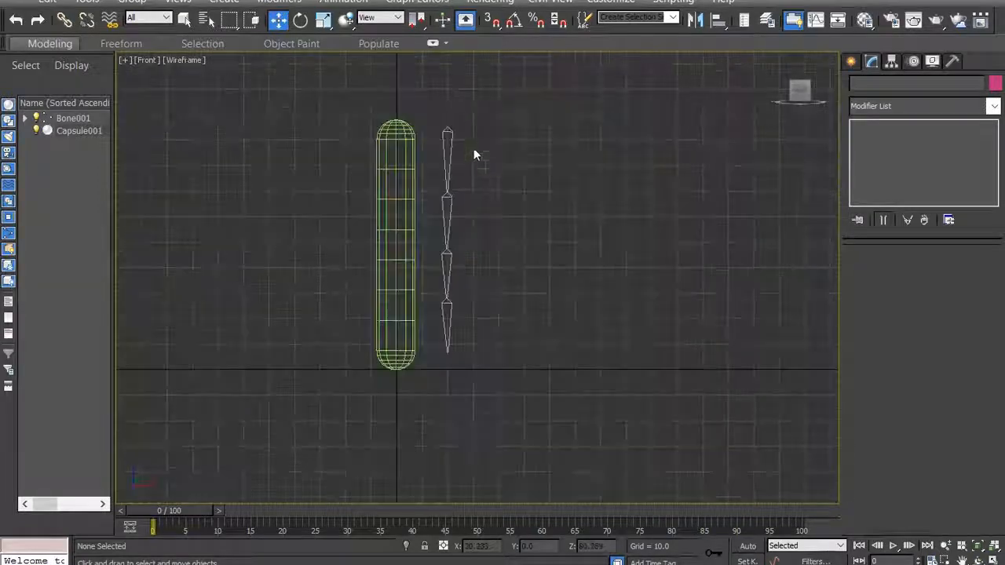
{"action": "right_click", "coordinate": [448, 135]}
{"action": "left_click", "coordinate": [470, 157]}
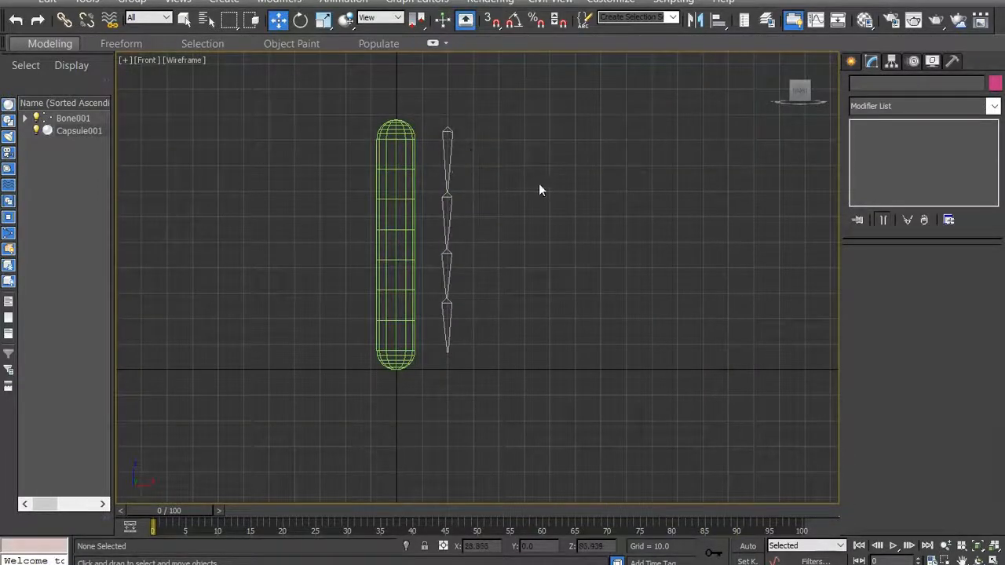
{"action": "scroll", "coordinate": [539, 190], "scroll_direction": "down", "scroll_amount": 5}
{"action": "left_click", "coordinate": [507, 235]}
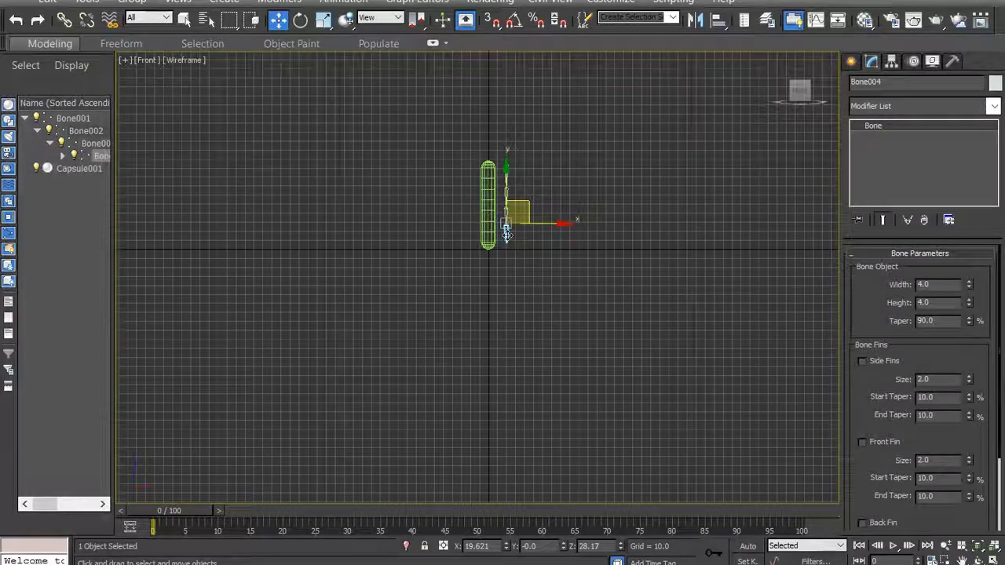
{"action": "mouse_move", "coordinate": [552, 223]}
{"action": "left_mouse_down"}
{"action": "mouse_move", "coordinate": [564, 226]}
{"action": "mouse_move", "coordinate": [550, 229]}
{"action": "left_mouse_up"}
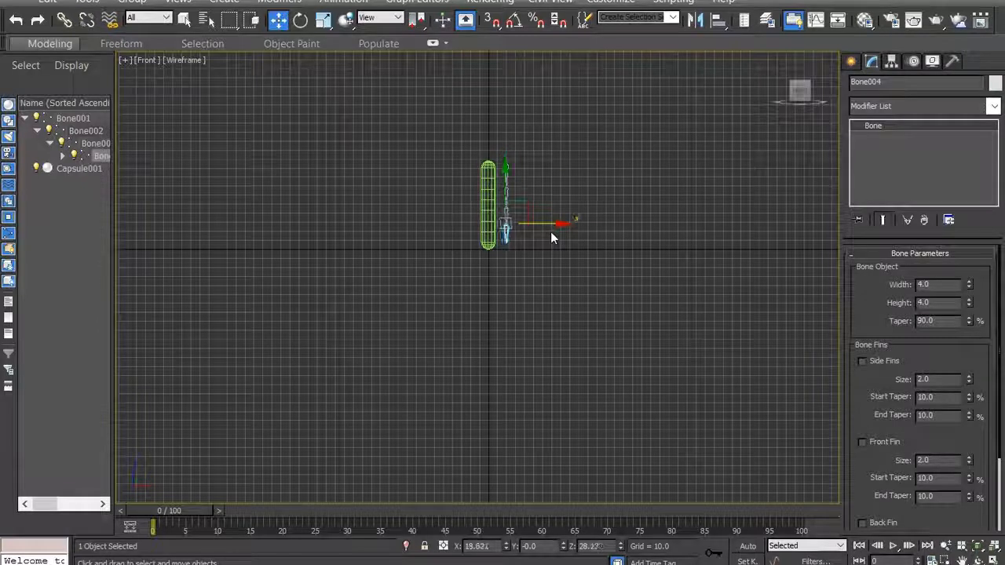
{"action": "left_click", "coordinate": [505, 169]}
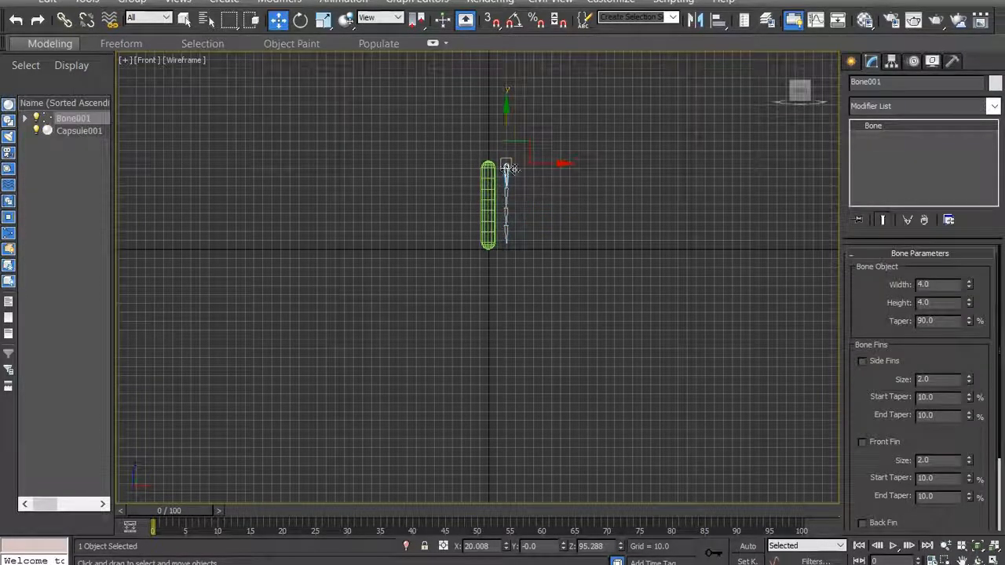
{"action": "left_click_drag", "start_coordinate": [549, 164], "coordinate": [528, 167]}
{"action": "scroll", "coordinate": [524, 165], "scroll_direction": "up", "scroll_amount": 7}
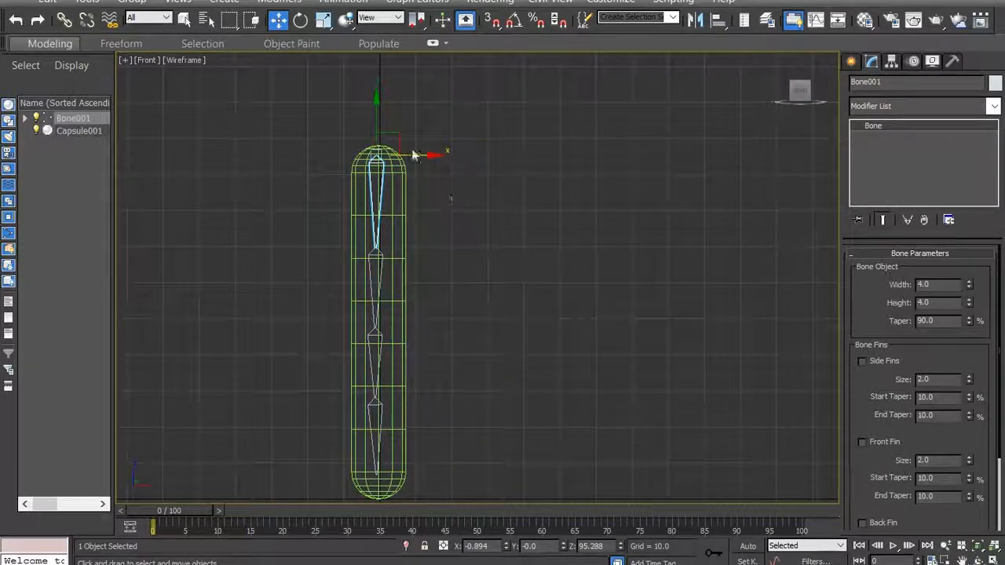
{"action": "left_click_drag", "start_coordinate": [430, 156], "coordinate": [518, 163]}
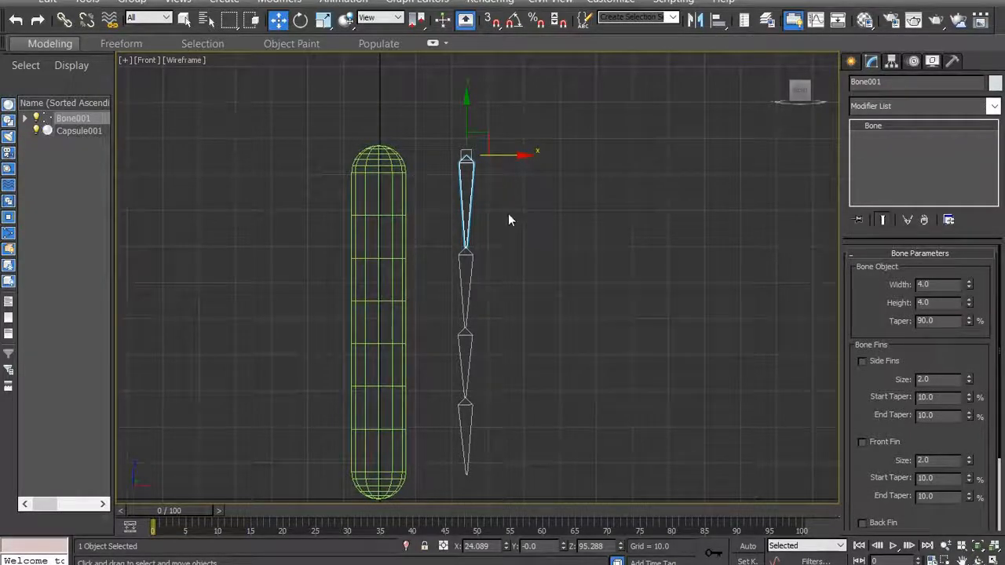
- Turn on the side fins, front fin and back fin for the topmost bone
{"action": "left_click_drag", "start_coordinate": [965, 359], "coordinate": [964, 338]}
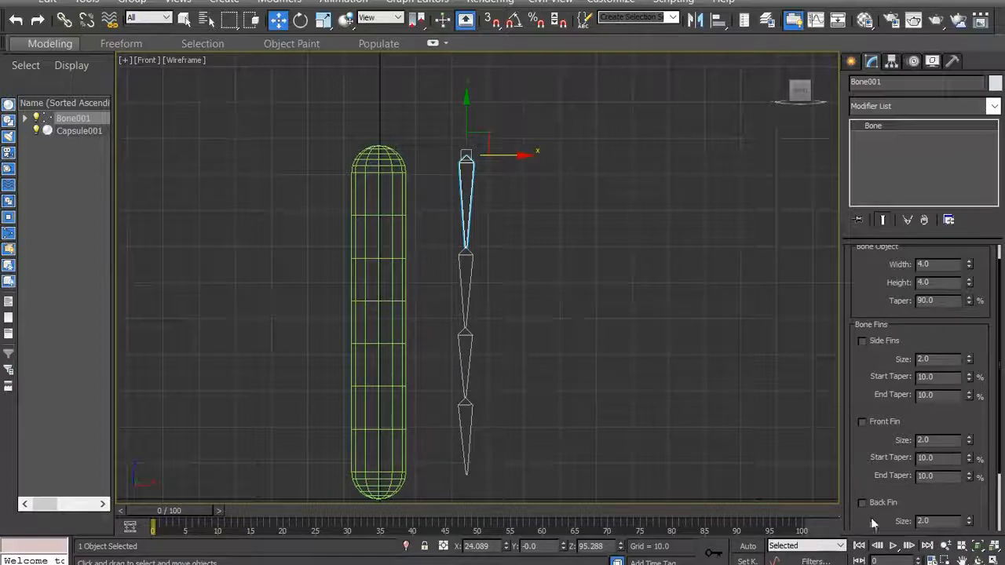
{"action": "left_click_drag", "start_coordinate": [886, 382], "coordinate": [880, 333]}
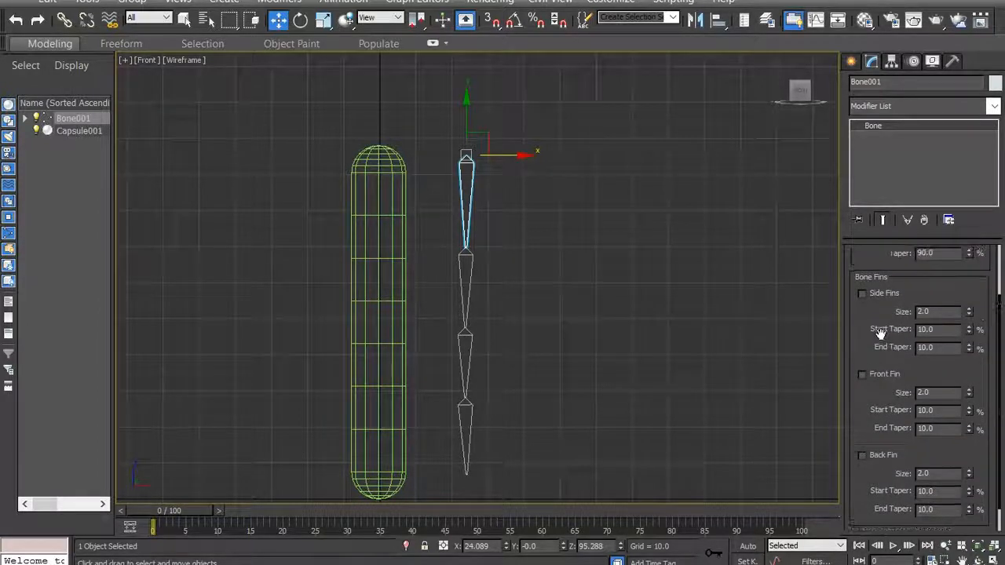
{"action": "left_click", "coordinate": [862, 293]}
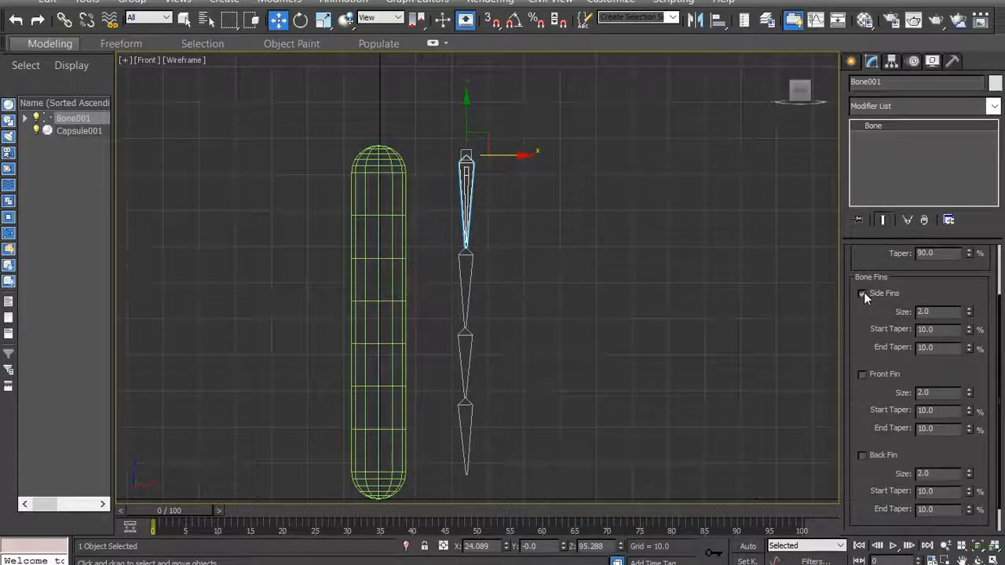
{"action": "left_click", "coordinate": [863, 374]}
{"action": "left_click", "coordinate": [862, 455]}
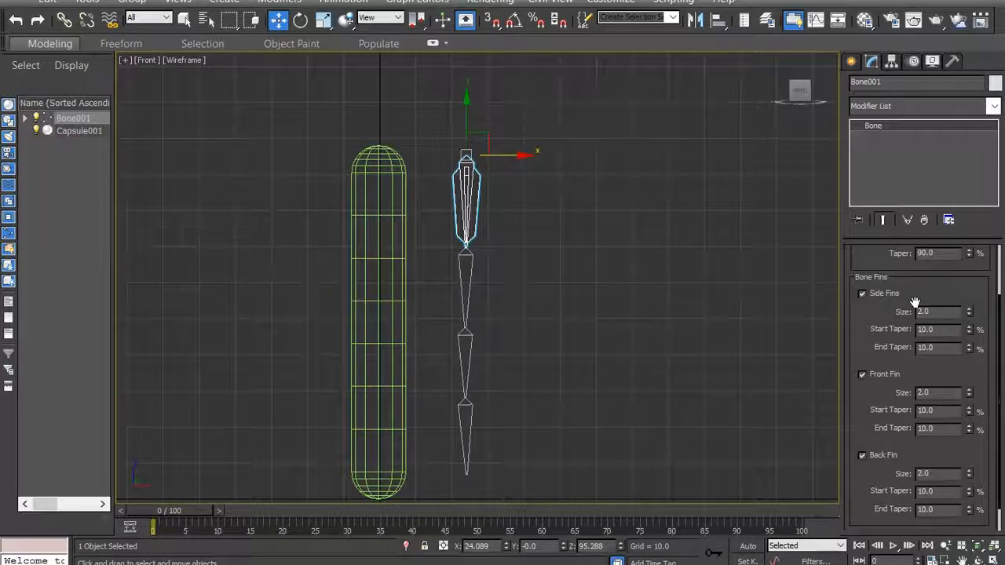
- Toggle the topmost bone's front fin off and on, and try out a size of 7.74 and a start taper of 21%
{"action": "left_click", "coordinate": [862, 374]}
{"action": "left_click", "coordinate": [862, 375]}
{"action": "left_click", "coordinate": [862, 374]}
{"action": "left_click", "coordinate": [862, 375]}
{"action": "left_click_drag", "start_coordinate": [971, 395], "coordinate": [971, 395]}
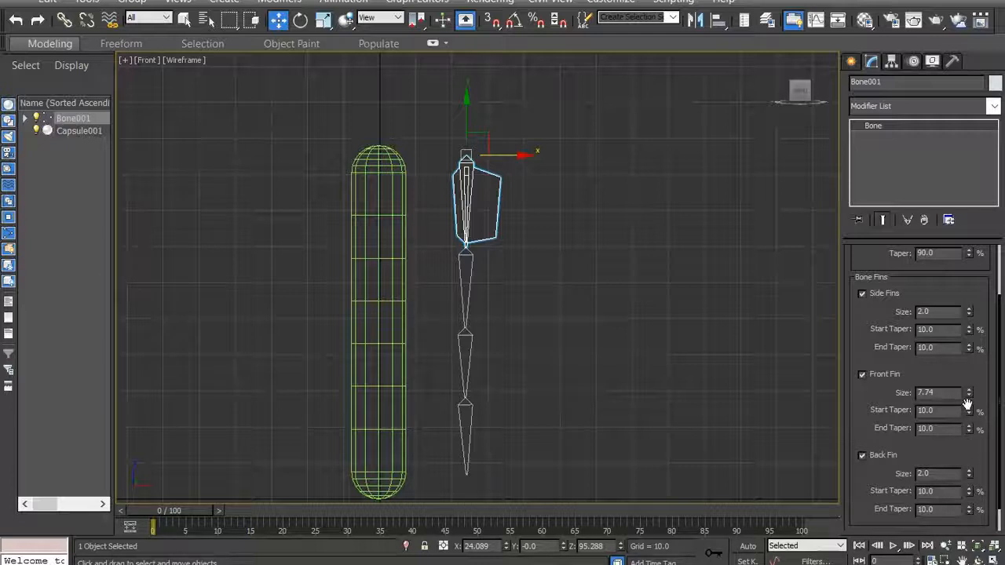
{"action": "left_click_drag", "start_coordinate": [971, 412], "coordinate": [971, 411]}
{"action": "left_click_drag", "start_coordinate": [971, 411], "coordinate": [971, 411]}
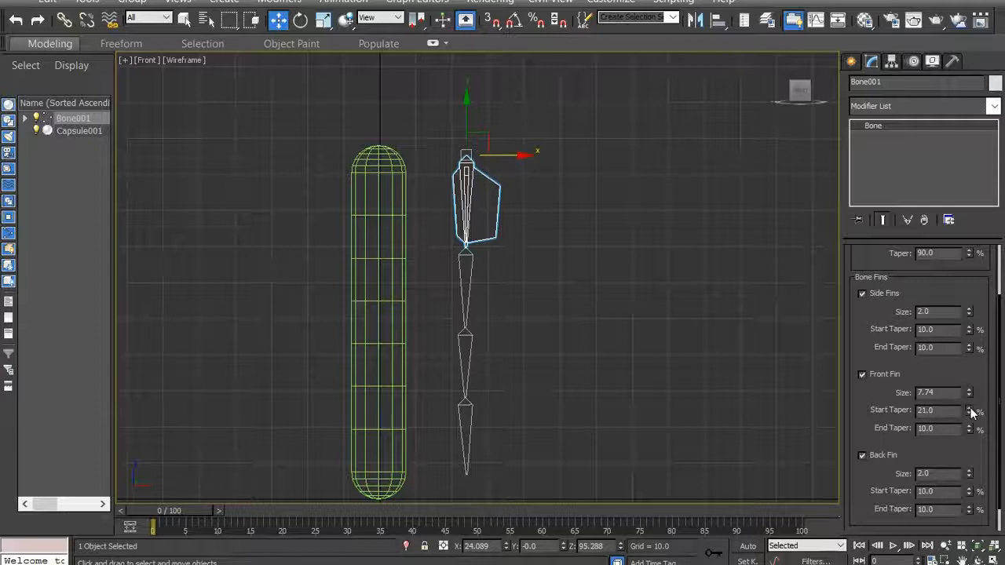
{"action": "left_click_drag", "start_coordinate": [971, 412], "coordinate": [972, 413]}
- Set the topmost bone's front fin to 30% start taper, 30% end taper and size 8
{"action": "double_click", "coordinate": [931, 411]}
{"action": "type", "text": "30"}
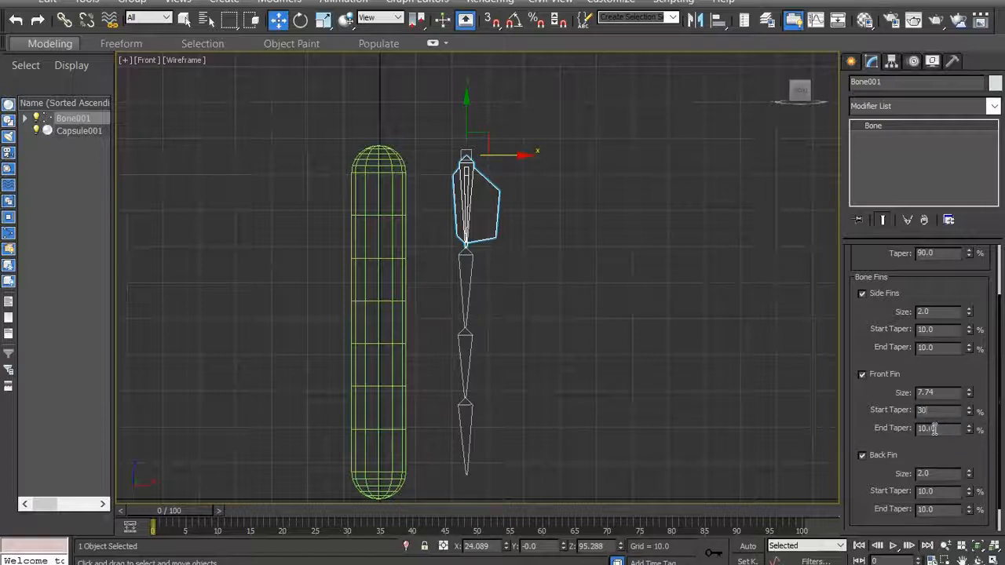
{"action": "double_click", "coordinate": [934, 429]}
{"action": "type", "text": "30"}
{"action": "key", "text": "Return"}
{"action": "double_click", "coordinate": [941, 392]}
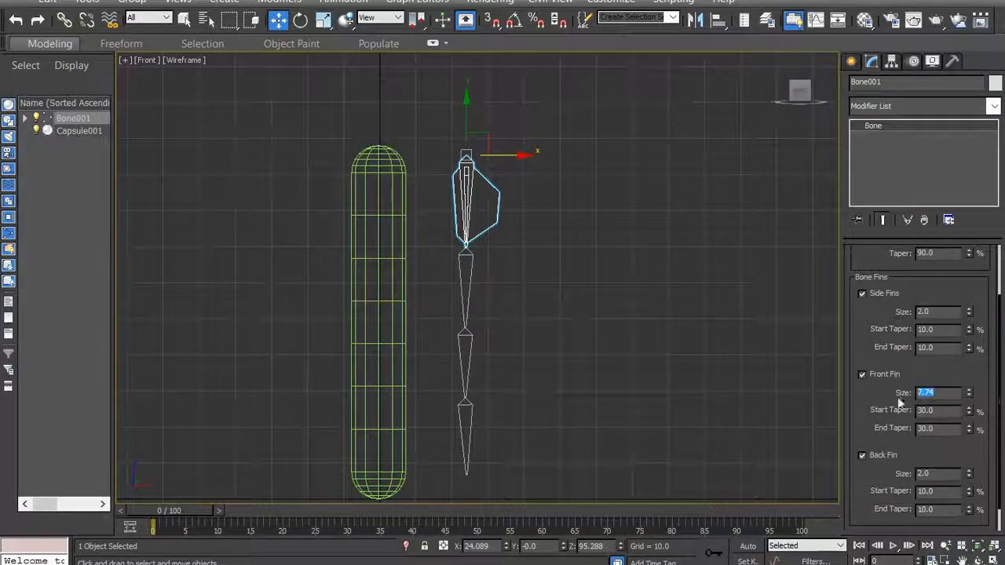
{"action": "type", "text": "8"}
{"action": "key", "text": "Return"}
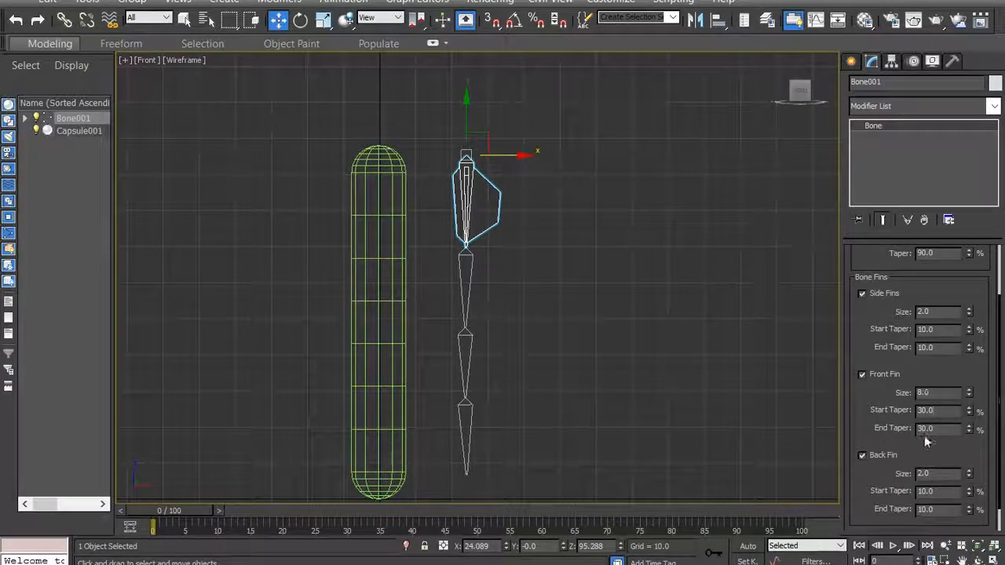
- Set the topmost bone's back fin to size 8 with start and end tapers of 30%
{"action": "scroll", "coordinate": [937, 446], "scroll_direction": "down", "scroll_amount": 1}
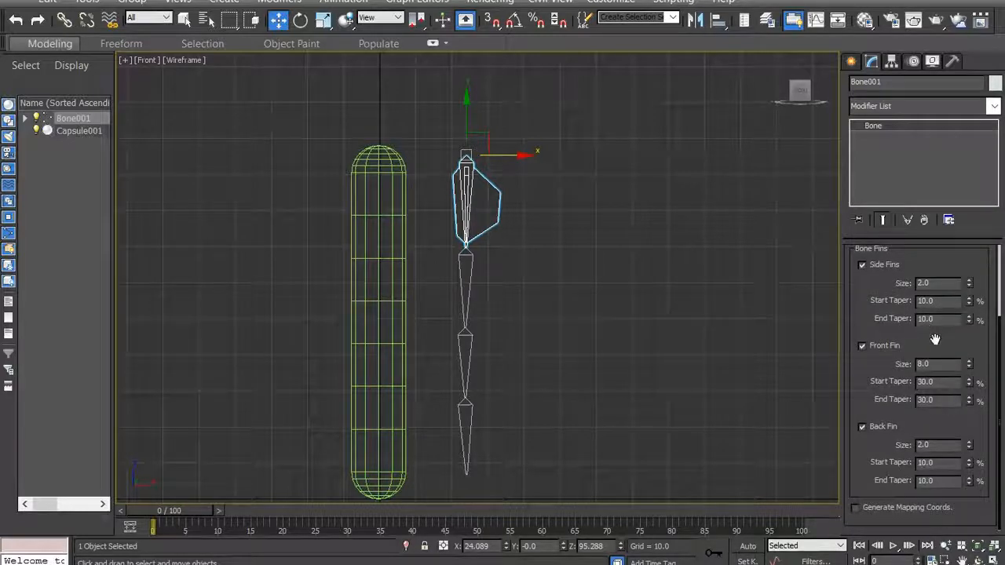
{"action": "left_click", "coordinate": [862, 427]}
{"action": "left_click", "coordinate": [862, 426]}
{"action": "left_click", "coordinate": [948, 446]}
{"action": "type", "text": "8"}
{"action": "left_click", "coordinate": [948, 463]}
{"action": "type", "text": "30"}
{"action": "left_click", "coordinate": [946, 481]}
{"action": "type", "text": "30"}
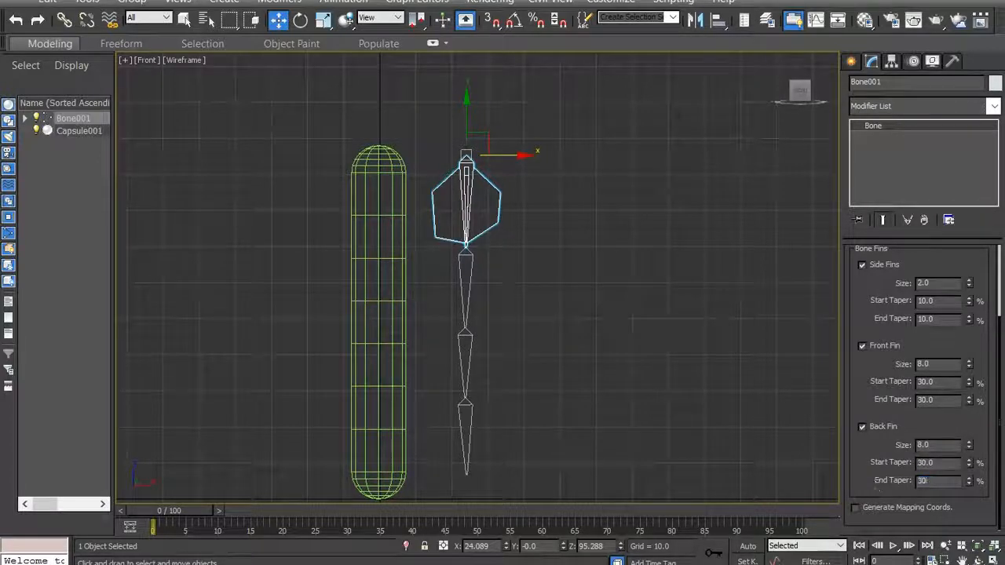
{"action": "key", "text": "Return"}
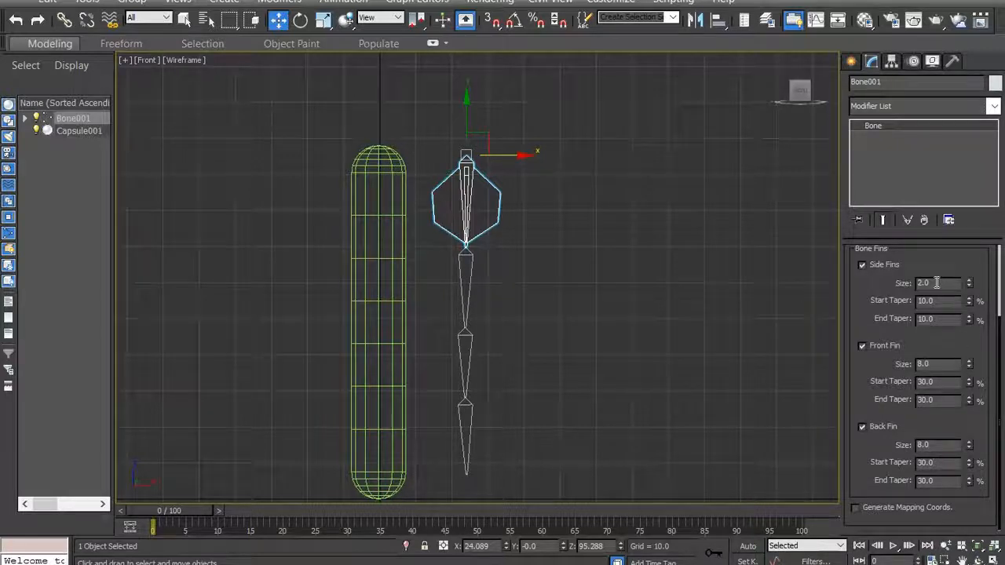
- Set the topmost bone's side fins to size 8 with start and end tapers of 30%
{"action": "left_click_drag", "start_coordinate": [946, 285], "coordinate": [915, 286]}
{"action": "type", "text": "8"}
{"action": "type", "text": "30"}
{"action": "type", "text": "30"}
- Test the finned bone chain inside the capsule, and move it along X back beside the capsule at about X 35
{"action": "right_click", "coordinate": [549, 172]}
{"action": "key", "text": "Escape"}
{"action": "left_click_drag", "start_coordinate": [510, 157], "coordinate": [419, 151]}
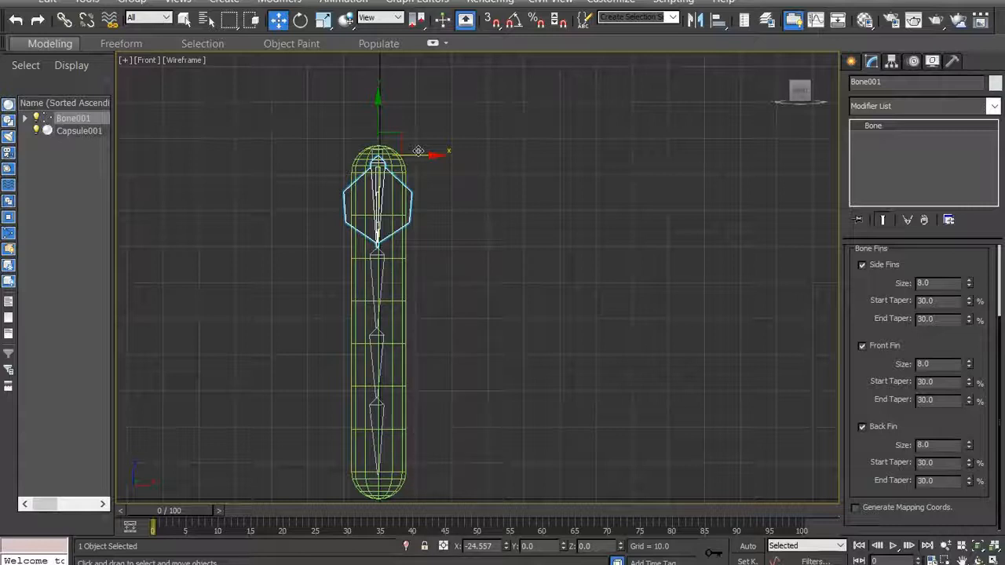
{"action": "left_click_drag", "start_coordinate": [418, 151], "coordinate": [420, 150]}
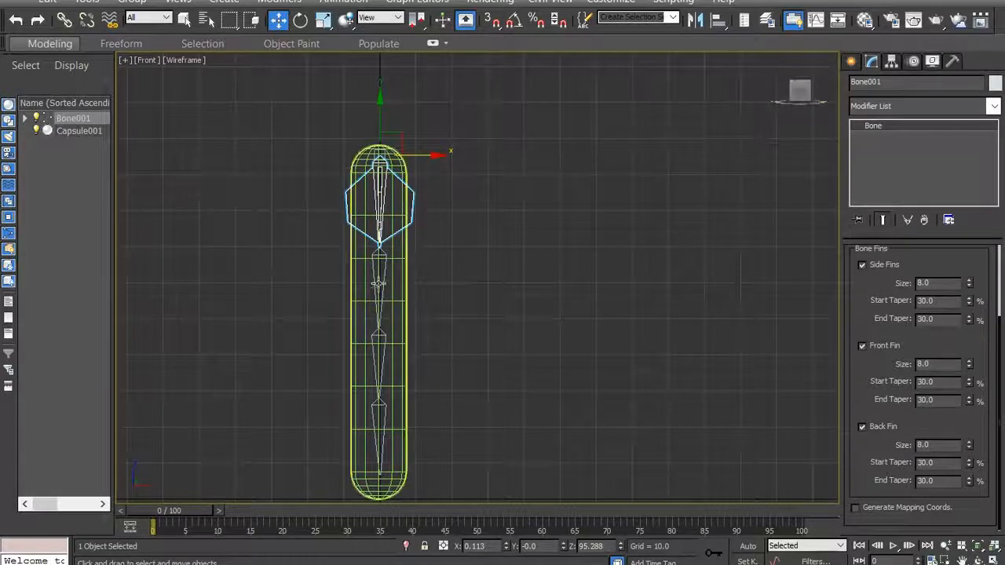
{"action": "left_click_drag", "start_coordinate": [437, 155], "coordinate": [555, 198]}
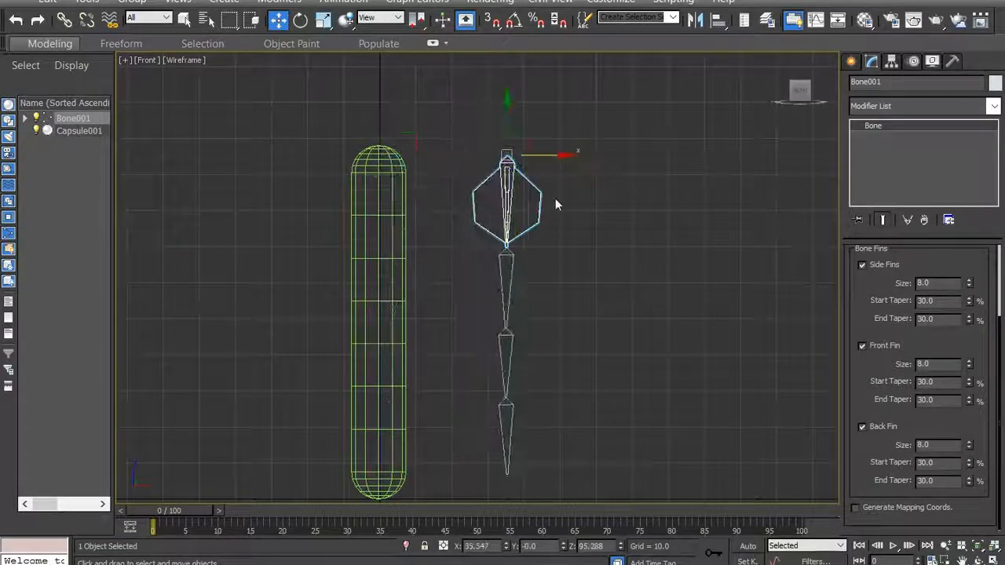
- Turn on the side fins, front fin and back fin for the second bone from the top
{"action": "left_click", "coordinate": [504, 287]}
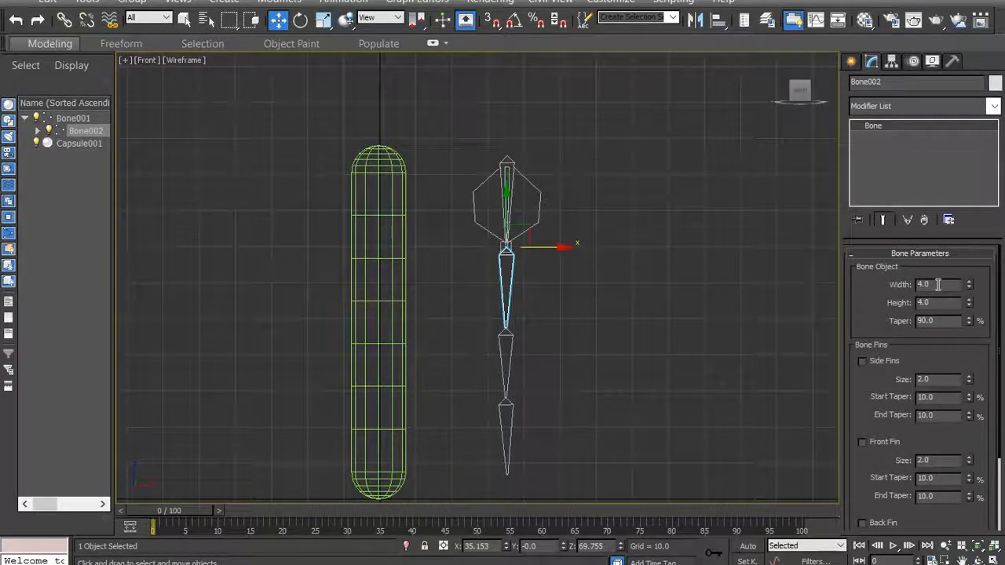
{"action": "left_click", "coordinate": [862, 360]}
{"action": "left_click", "coordinate": [862, 442]}
{"action": "left_click", "coordinate": [862, 523]}
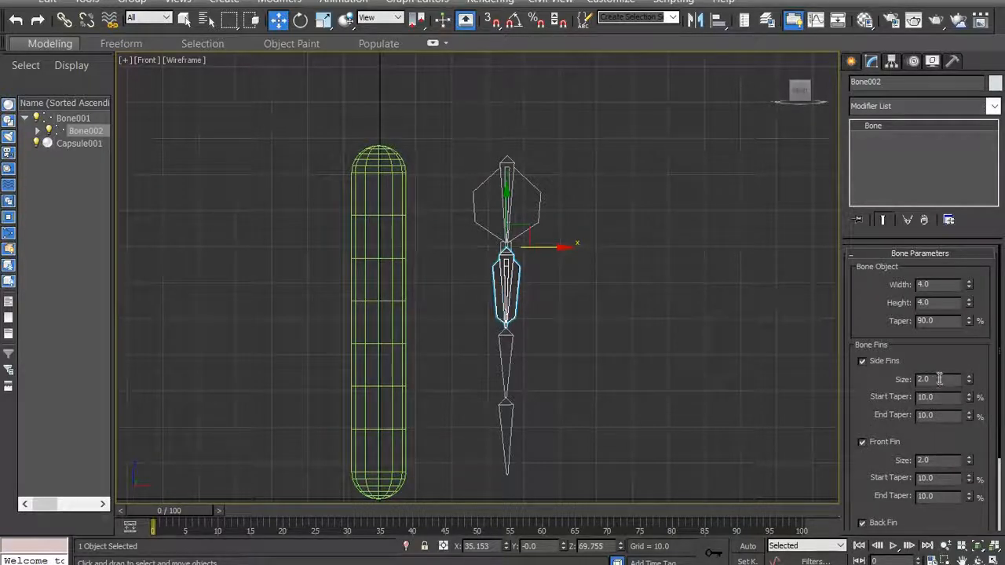
{"action": "scroll", "coordinate": [939, 379], "scroll_direction": "down", "scroll_amount": 3}
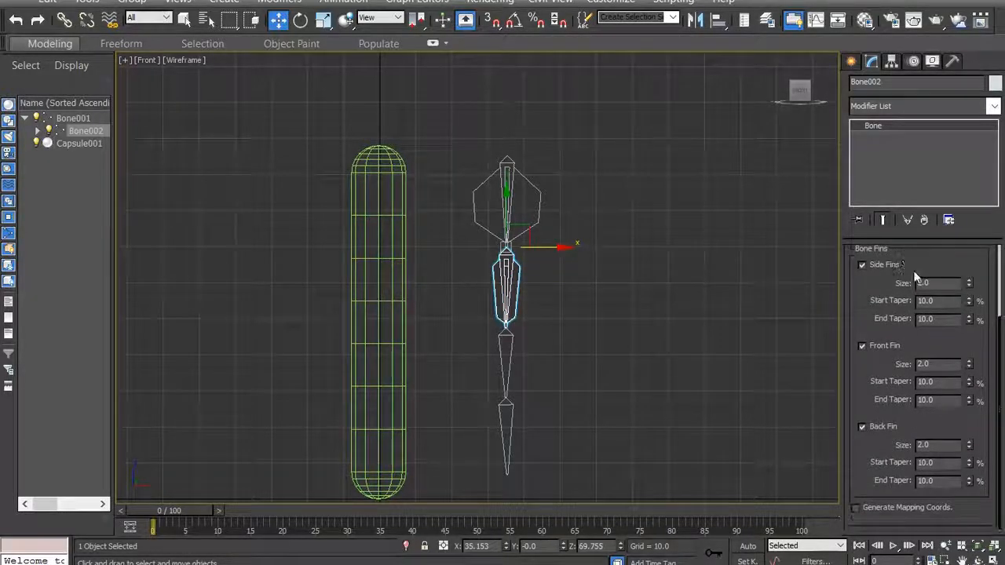
- Set the size of the second bone's side, front and back fins to 8
{"action": "double_click", "coordinate": [942, 283]}
{"action": "type", "text": "8"}
{"action": "double_click", "coordinate": [940, 364]}
{"action": "type", "text": "8"}
{"action": "left_click", "coordinate": [933, 445]}
{"action": "left_click_drag", "start_coordinate": [933, 446], "coordinate": [888, 445]}
{"action": "type", "text": "8"}
- Set the start and end tapers of the second bone's side, front and back fins to 30%
{"action": "left_click_drag", "start_coordinate": [938, 303], "coordinate": [858, 302]}
{"action": "type", "text": "30"}
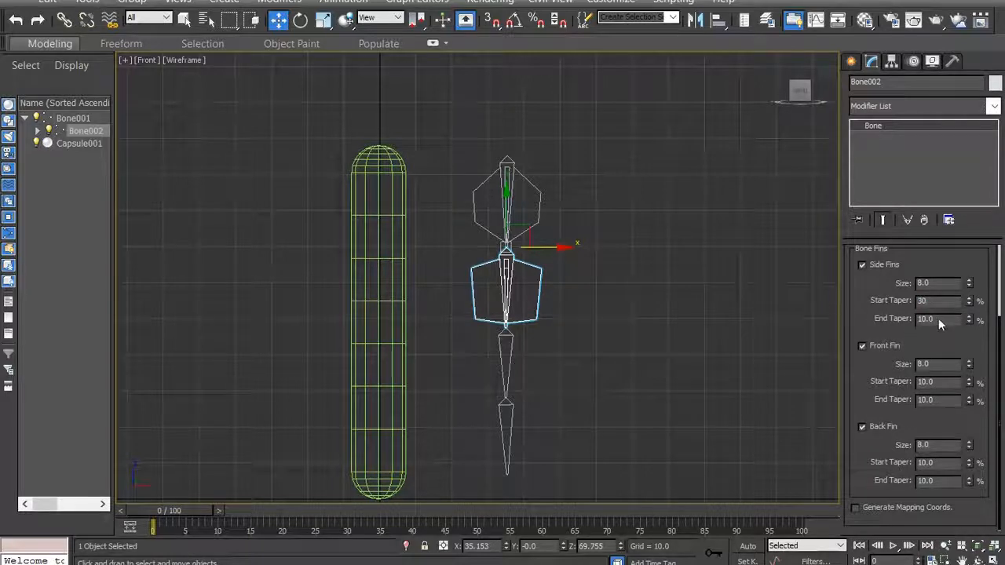
{"action": "type", "text": "30"}
{"action": "left_click_drag", "start_coordinate": [940, 381], "coordinate": [886, 382]}
{"action": "type", "text": "30"}
{"action": "left_click_drag", "start_coordinate": [946, 402], "coordinate": [887, 402]}
{"action": "type", "text": "30"}
{"action": "left_click_drag", "start_coordinate": [937, 463], "coordinate": [899, 481]}
{"action": "type", "text": "3030"}
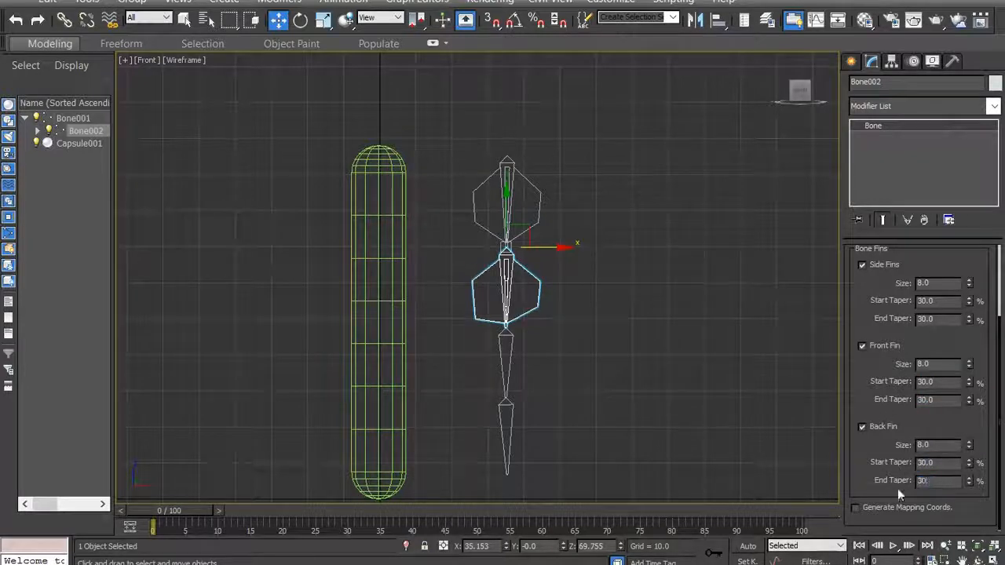
{"action": "left_click", "coordinate": [953, 461]}
- Set the third bone's width to 8 and its side fin size to 8, and clear the selection
{"action": "left_click", "coordinate": [511, 357]}
{"action": "left_click_drag", "start_coordinate": [929, 286], "coordinate": [848, 326]}
{"action": "type", "text": "8"}
{"action": "left_click_drag", "start_coordinate": [936, 380], "coordinate": [902, 404]}
{"action": "type", "text": "8"}
{"action": "left_click_drag", "start_coordinate": [943, 462], "coordinate": [887, 464]}
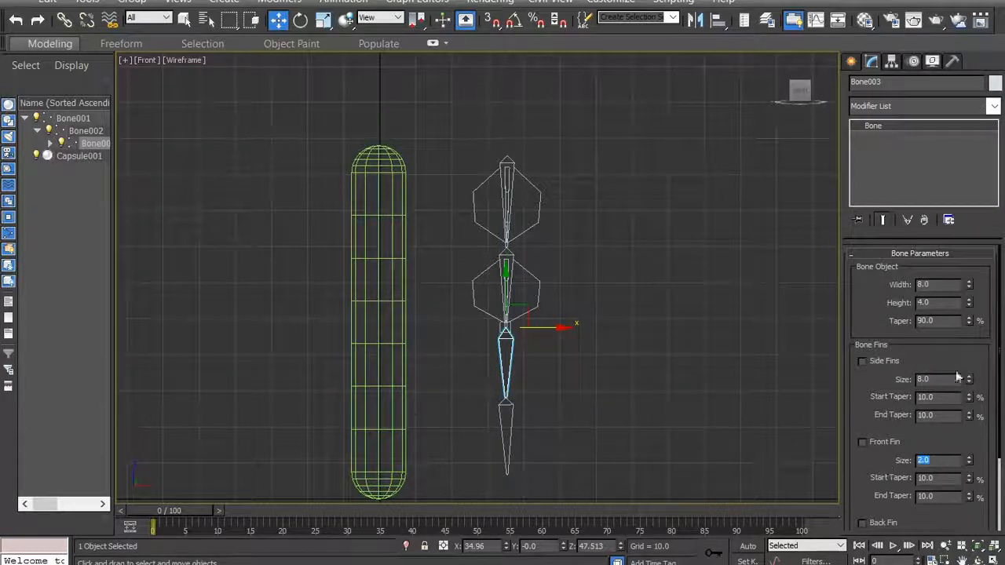
{"action": "left_click", "coordinate": [942, 305]}
{"action": "left_click", "coordinate": [694, 366]}
- Check the second bone's fin settings for reference, and turn on the side, front and back fins for the third bone
{"action": "left_click", "coordinate": [535, 278]}
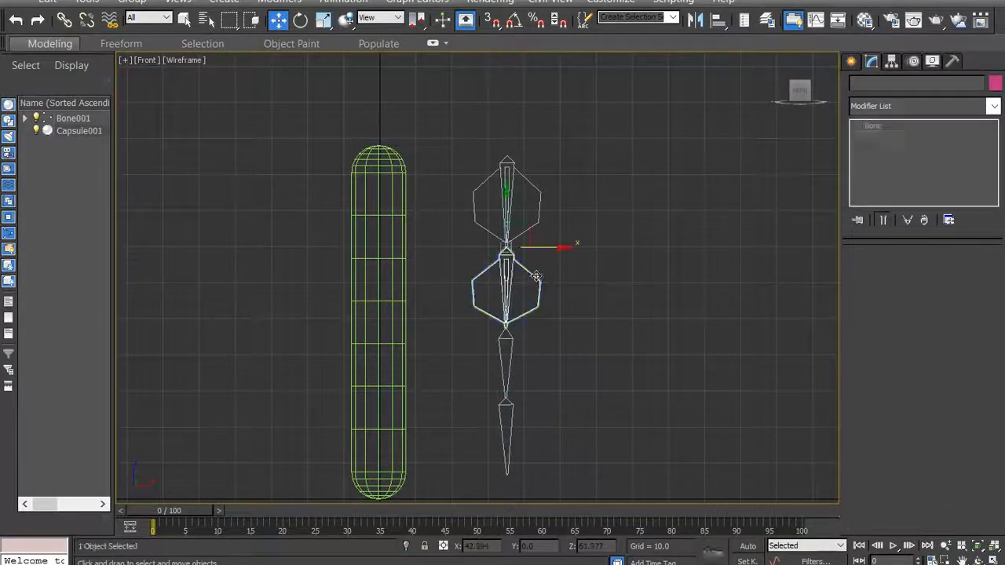
{"action": "left_click", "coordinate": [689, 341]}
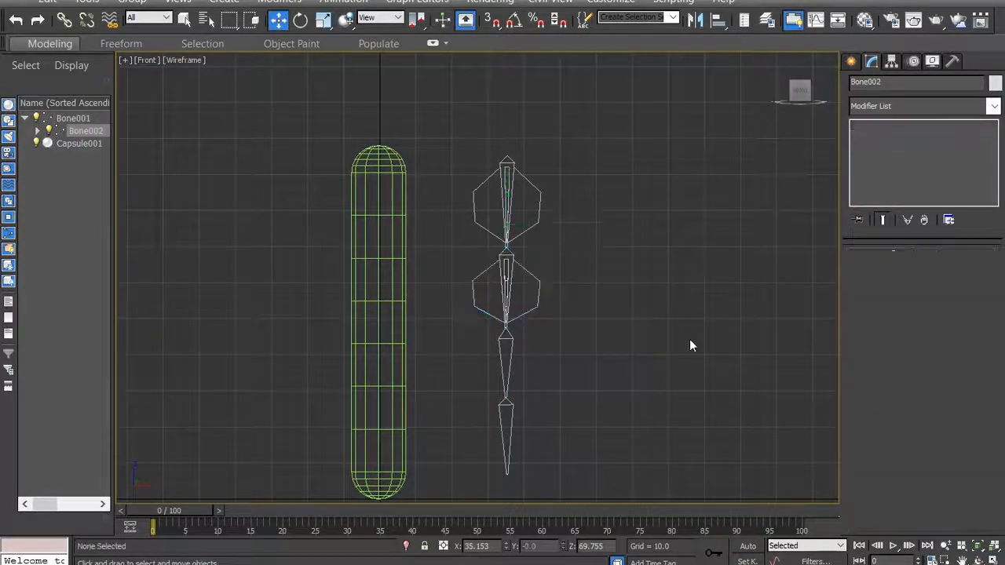
{"action": "left_click", "coordinate": [535, 308]}
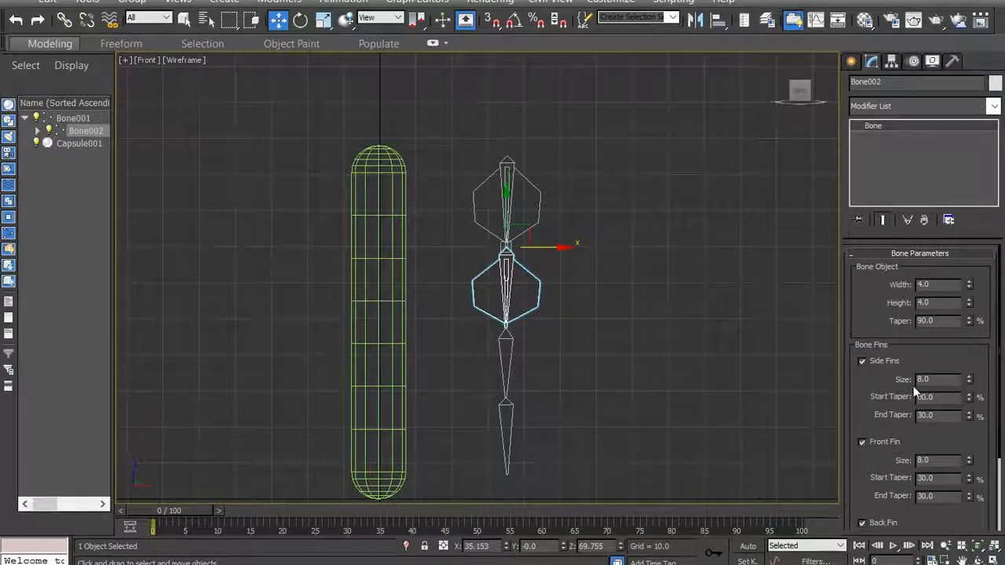
{"action": "left_click", "coordinate": [512, 363]}
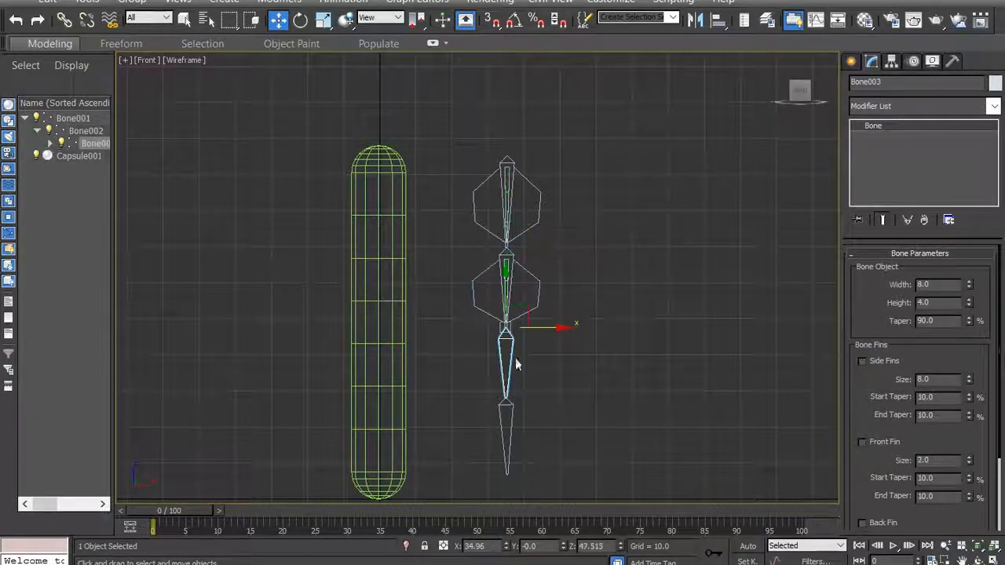
{"action": "left_click_drag", "start_coordinate": [871, 388], "coordinate": [871, 305]}
{"action": "left_click", "coordinate": [861, 273]}
{"action": "left_click", "coordinate": [862, 354]}
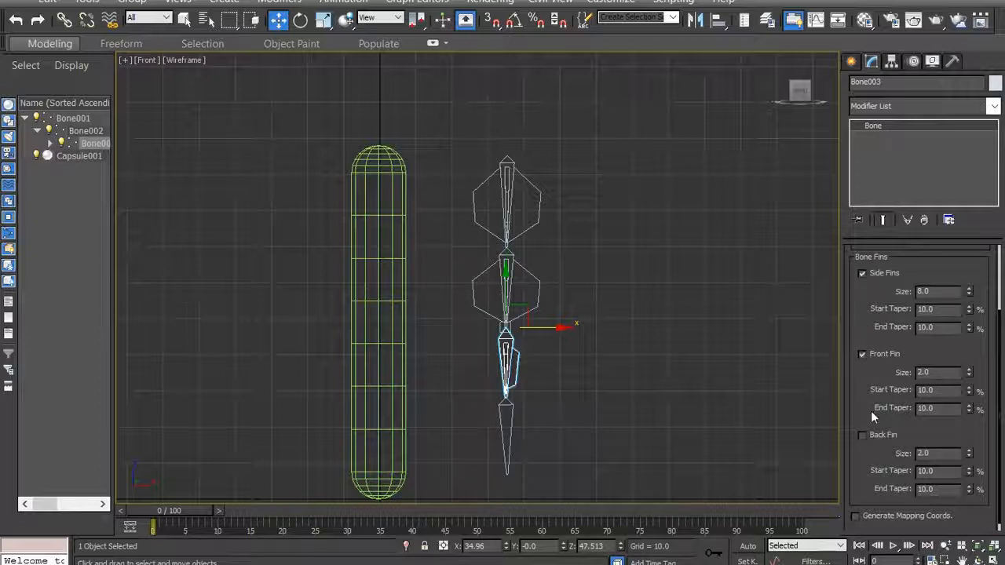
{"action": "left_click", "coordinate": [862, 434]}
- Set the size of the third bone's front and back fins to 8
{"action": "double_click", "coordinate": [938, 374]}
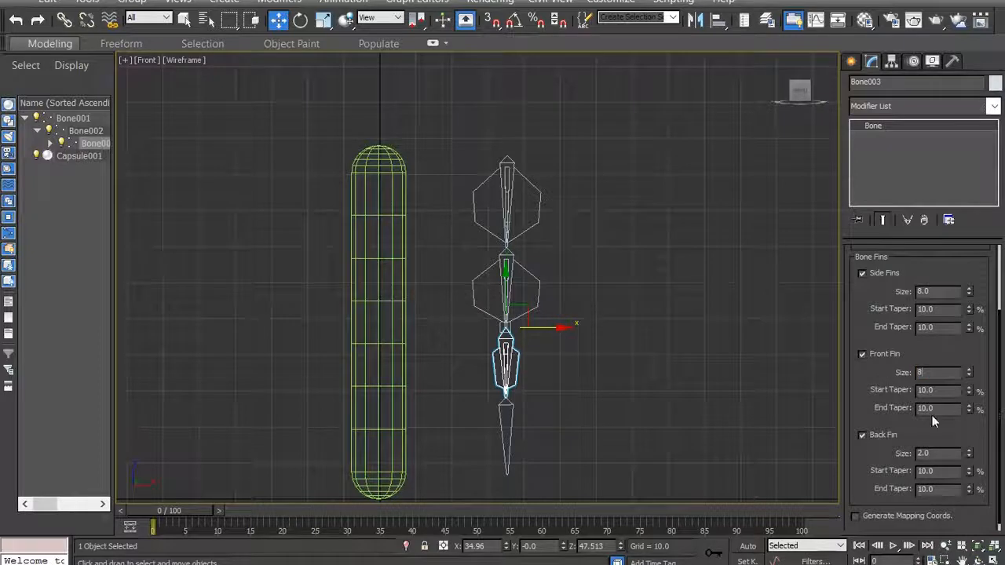
{"action": "key", "text": "Return"}
{"action": "double_click", "coordinate": [923, 454]}
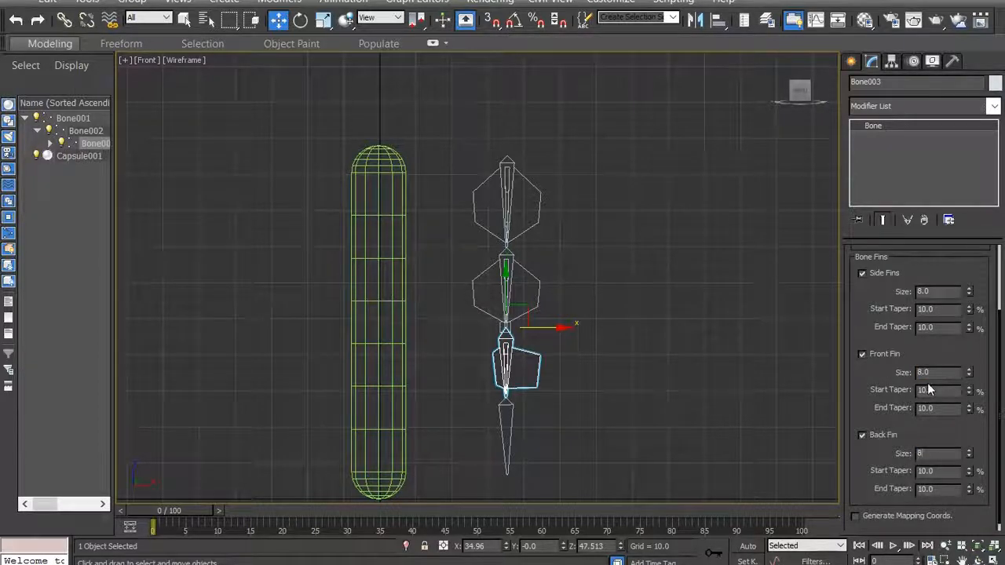
{"action": "key", "text": "Return"}
- Set the start and end tapers of the third bone's side, front and back fins to 30%
{"action": "double_click", "coordinate": [936, 309]}
{"action": "type", "text": "30"}
{"action": "double_click", "coordinate": [931, 328]}
{"action": "type", "text": "30"}
{"action": "double_click", "coordinate": [948, 391]}
{"action": "double_click", "coordinate": [943, 408]}
{"action": "type", "text": "30"}
{"action": "double_click", "coordinate": [935, 471]}
{"action": "type", "text": "30"}
{"action": "double_click", "coordinate": [946, 489]}
{"action": "type", "text": "30"}
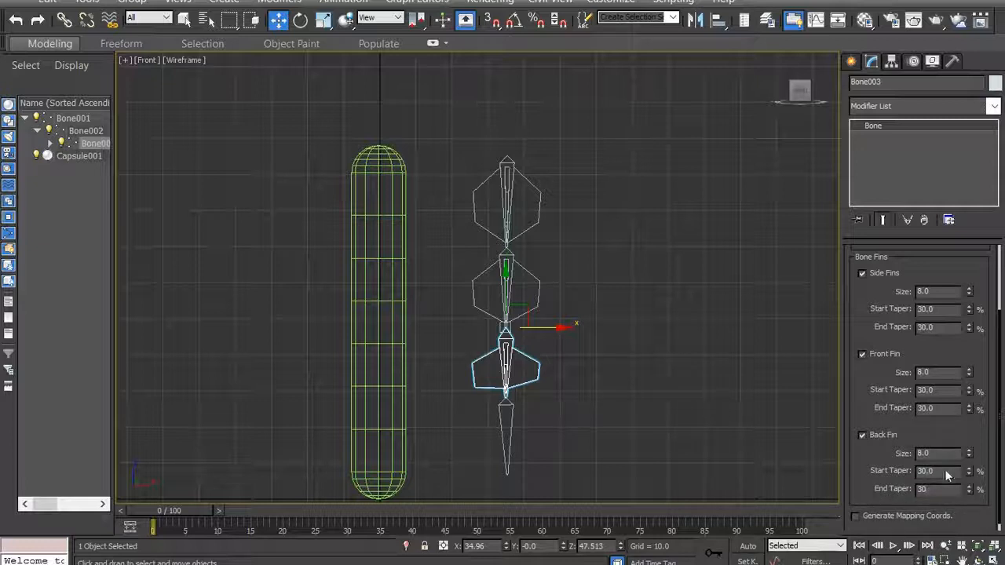
{"action": "key", "text": "Return"}
- Turn on the side, front and back fins for the fourth bone at the lower end of the chain
{"action": "left_click", "coordinate": [512, 439]}
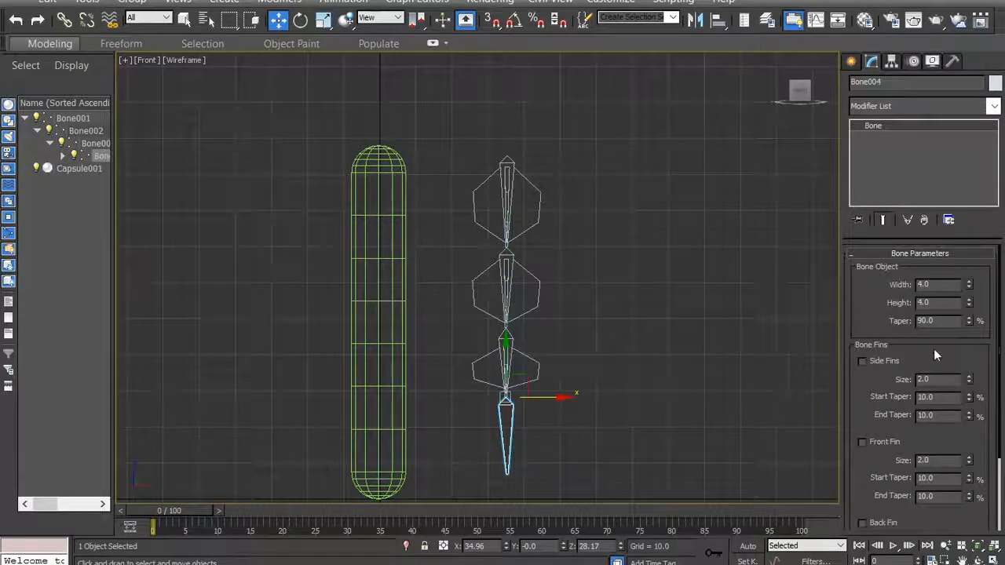
{"action": "left_click", "coordinate": [862, 361]}
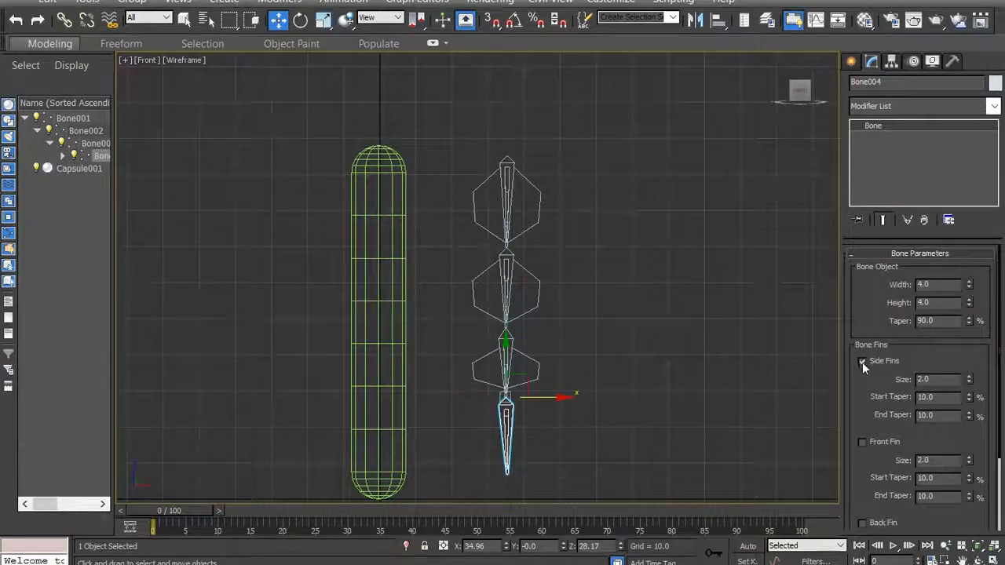
{"action": "left_click", "coordinate": [862, 443]}
{"action": "left_click", "coordinate": [863, 523]}
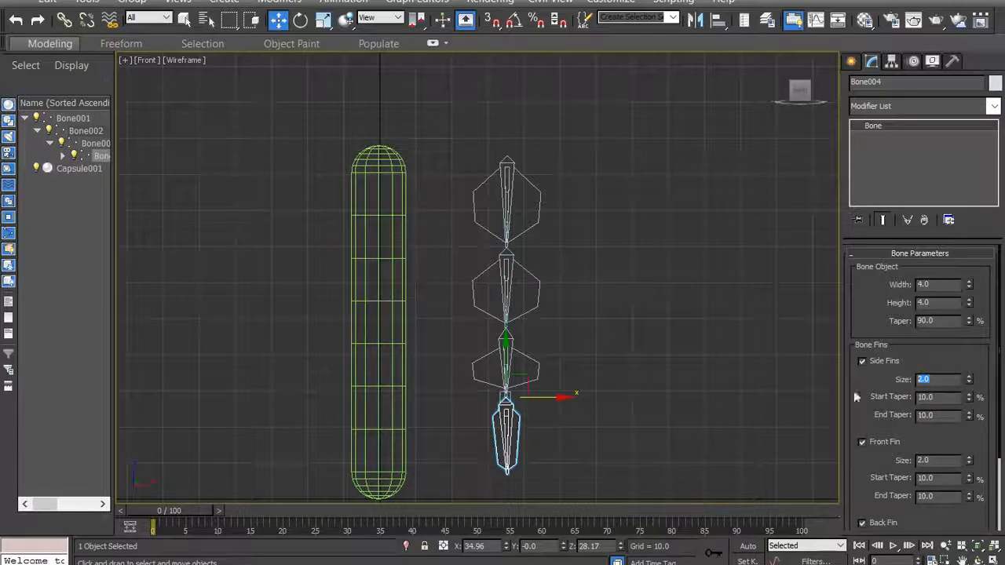
- Set the size of the fourth bone's side, front and back fins to 8
{"action": "scroll", "coordinate": [902, 353], "scroll_direction": "down", "scroll_amount": 3}
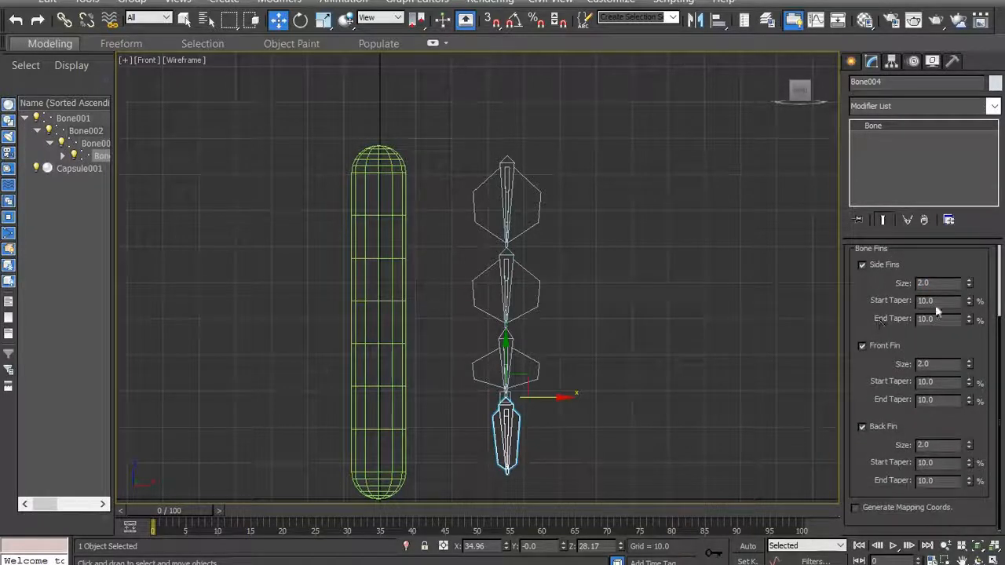
{"action": "left_click_drag", "start_coordinate": [945, 283], "coordinate": [848, 284]}
{"action": "left_click_drag", "start_coordinate": [939, 367], "coordinate": [872, 380]}
{"action": "left_click_drag", "start_coordinate": [952, 446], "coordinate": [917, 446]}
{"action": "type", "text": "8"}
- Set the start and end tapers of the fourth bone's side, front and back fins to 30%
{"action": "left_click_drag", "start_coordinate": [944, 302], "coordinate": [782, 290]}
{"action": "type", "text": "30"}
{"action": "left_click_drag", "start_coordinate": [938, 323], "coordinate": [885, 327]}
{"action": "type", "text": "30"}
{"action": "left_click_drag", "start_coordinate": [952, 384], "coordinate": [888, 399]}
{"action": "type", "text": "3030"}
{"action": "left_click_drag", "start_coordinate": [948, 464], "coordinate": [898, 485]}
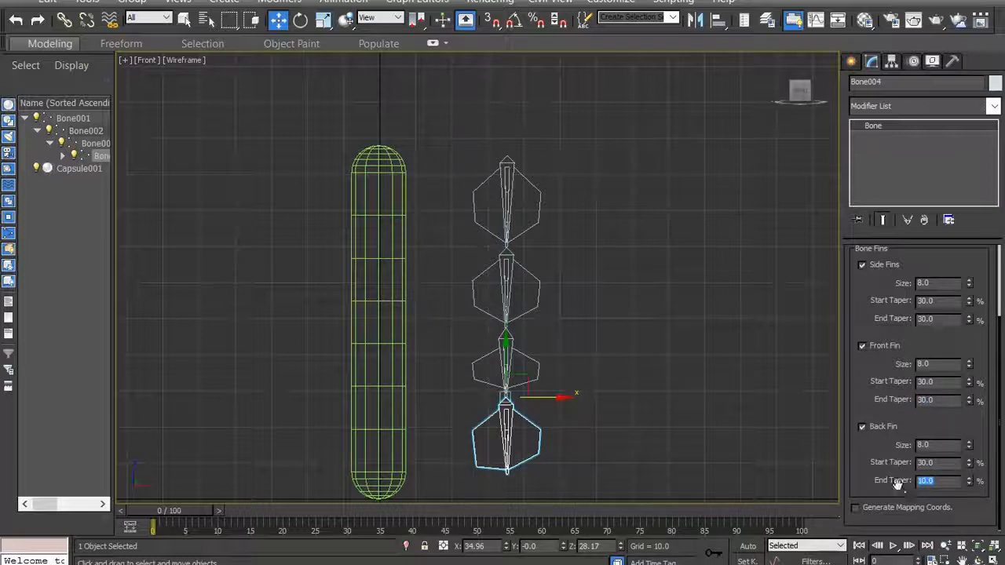
{"action": "type", "text": "30"}
{"action": "key", "text": "Return"}
- Move the whole bone chain along X by its first bone so it sits centred inside the capsule
{"action": "left_click", "coordinate": [517, 188]}
{"action": "left_click_drag", "start_coordinate": [554, 158], "coordinate": [432, 171]}
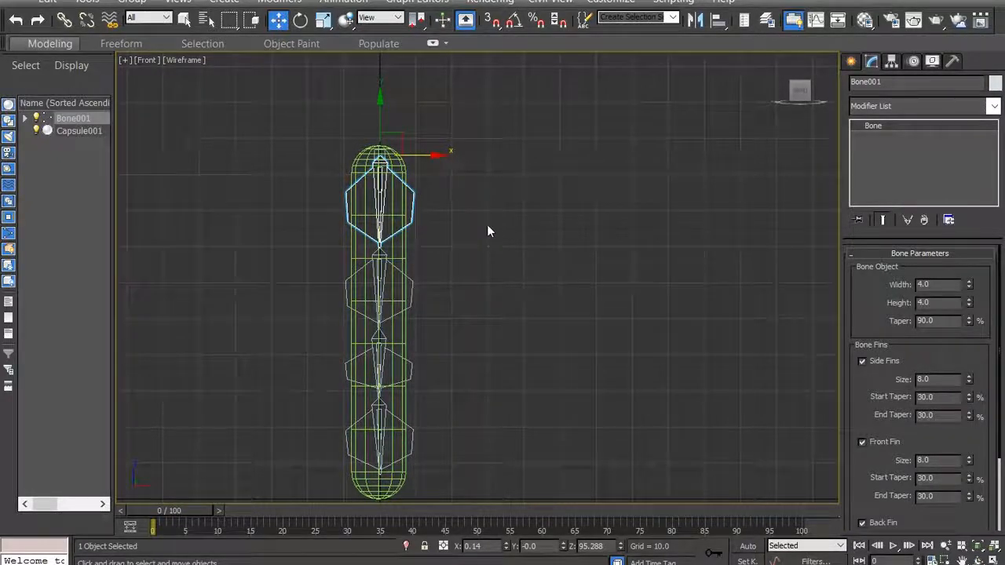
{"action": "left_click_drag", "start_coordinate": [434, 172], "coordinate": [570, 171]}
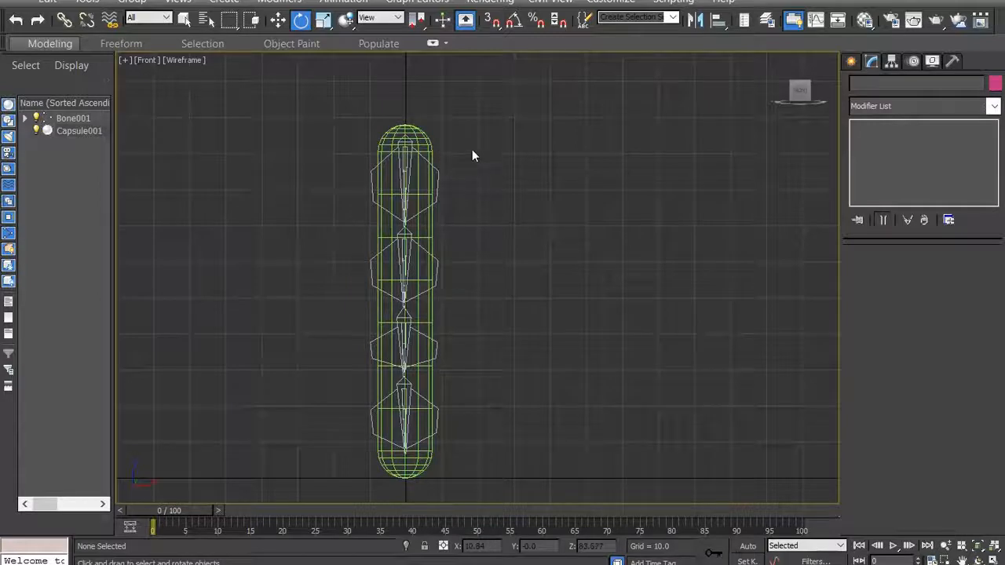
- Apply the Skin modifier to the capsule
{"action": "left_click", "coordinate": [428, 146]}
{"action": "left_click", "coordinate": [425, 144]}
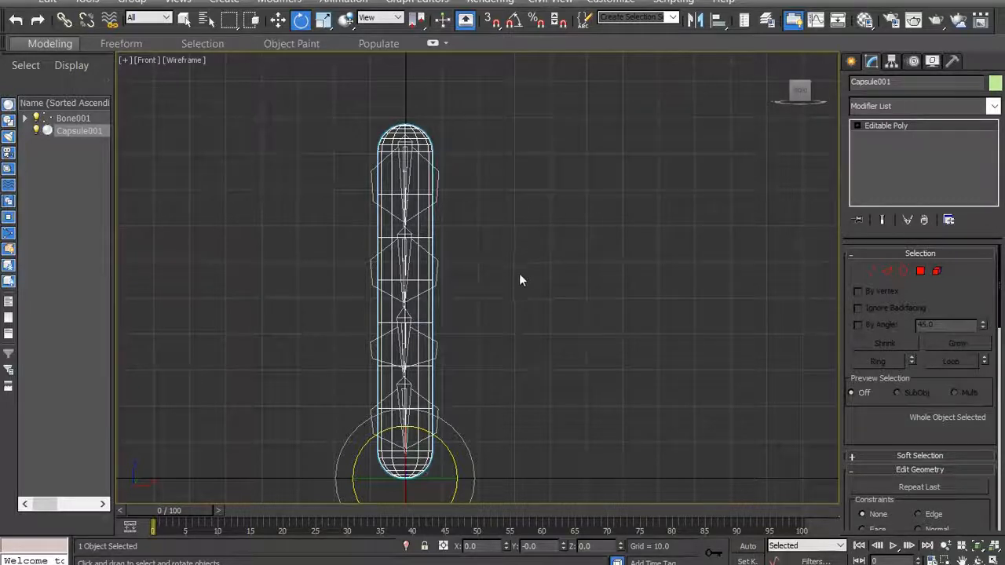
{"action": "left_click", "coordinate": [994, 108]}
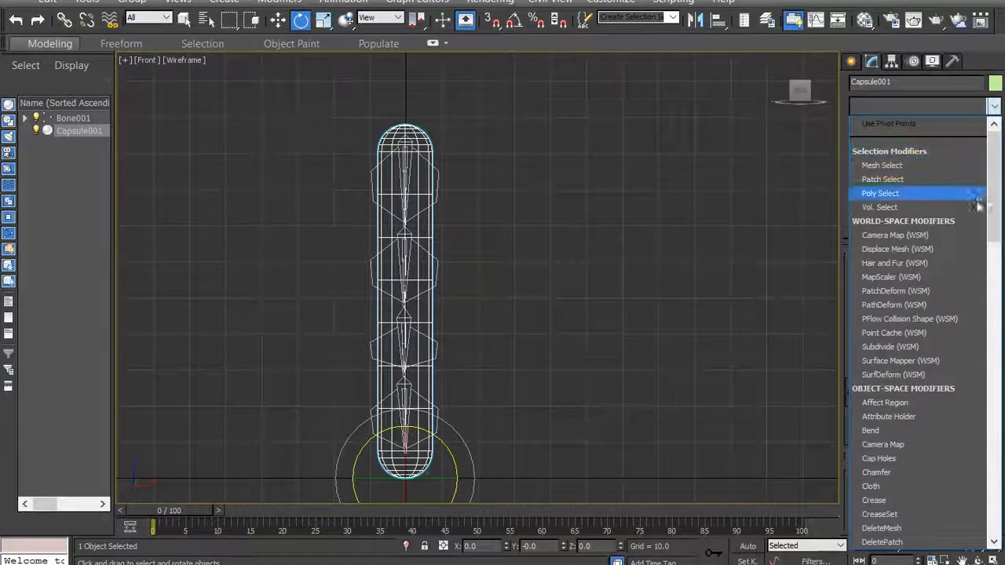
{"action": "left_click_drag", "start_coordinate": [995, 184], "coordinate": [995, 403]}
{"action": "left_click", "coordinate": [897, 388]}
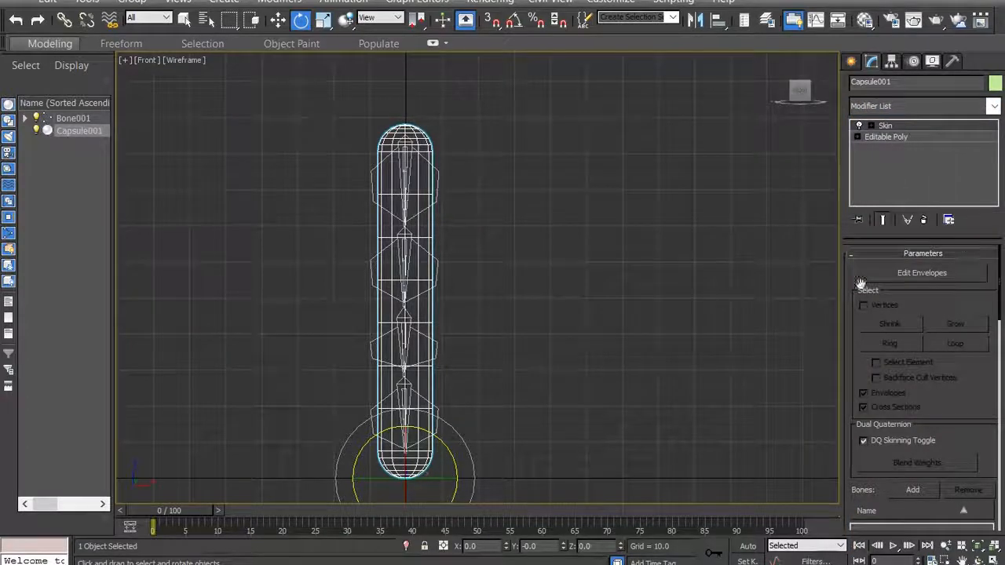
- Add Bone001 through Bone005 to the bone list of the capsule's Skin modifier
{"action": "scroll", "coordinate": [936, 402], "scroll_direction": "down", "scroll_amount": 5}
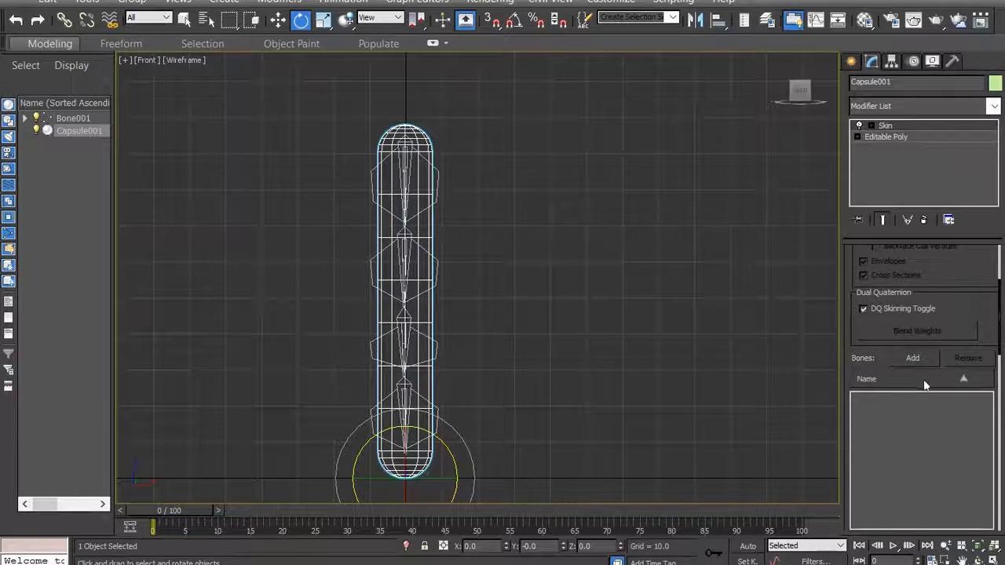
{"action": "left_click", "coordinate": [912, 358]}
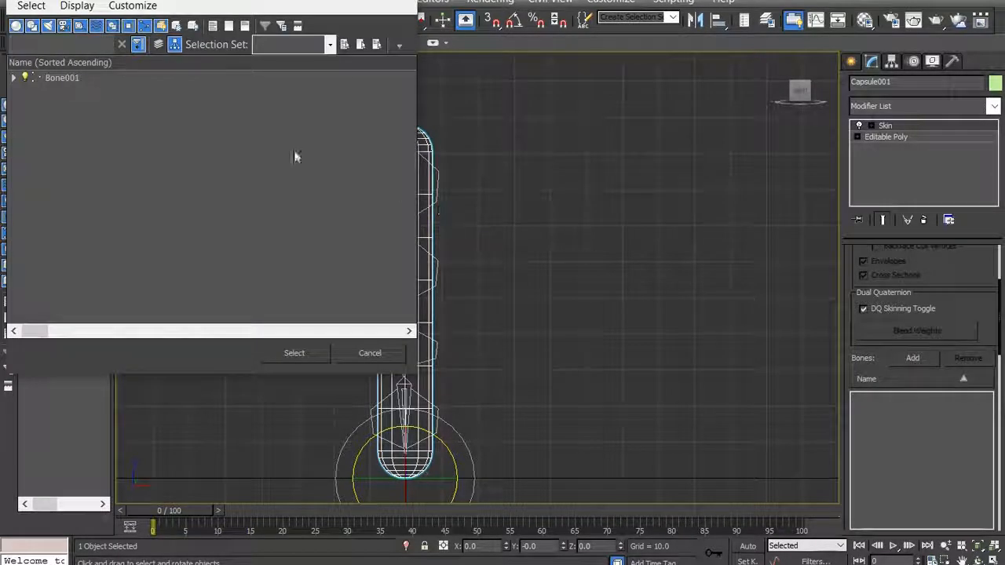
{"action": "left_click", "coordinate": [13, 78]}
{"action": "left_click", "coordinate": [26, 90]}
{"action": "left_click", "coordinate": [38, 103]}
{"action": "left_click", "coordinate": [52, 115]}
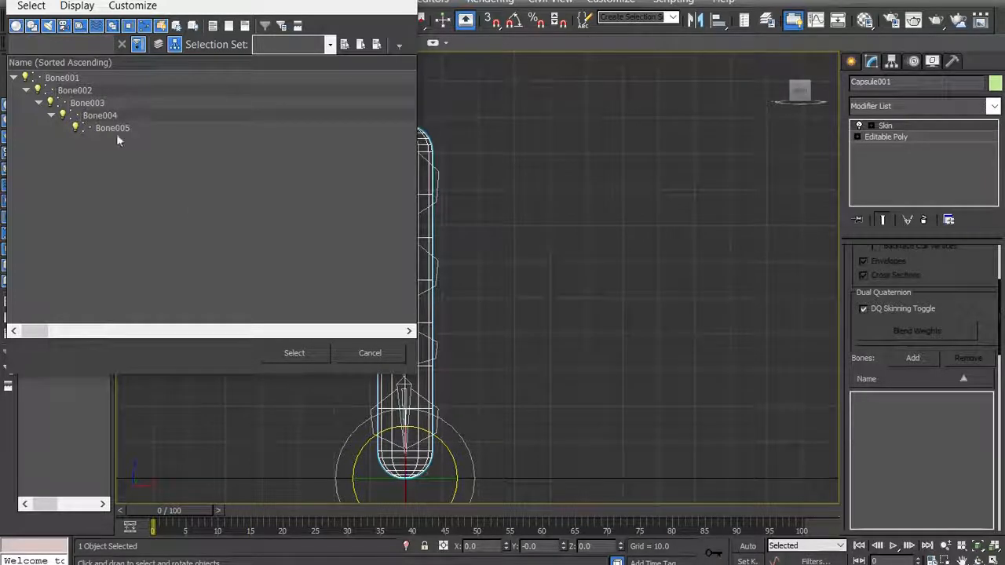
{"action": "left_click", "coordinate": [66, 78]}
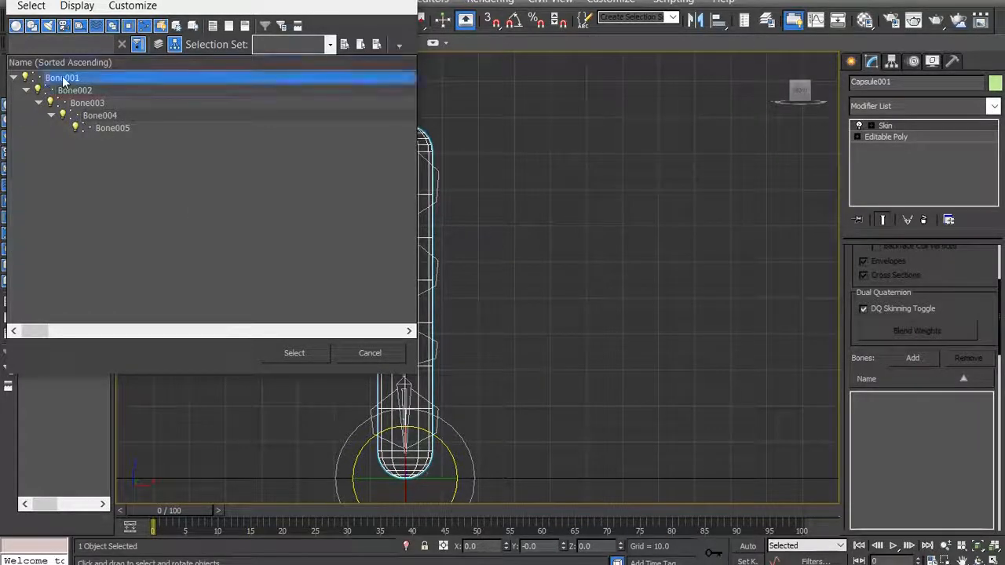
{"action": "left_click", "coordinate": [71, 92], "text": "ctrl"}
{"action": "left_click", "coordinate": [88, 106], "text": "ctrl"}
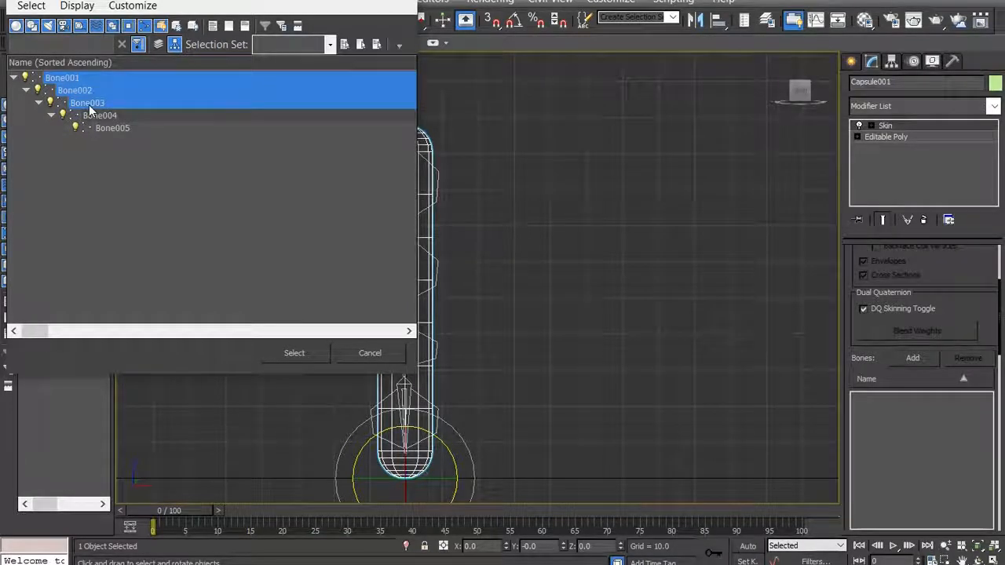
{"action": "left_click", "coordinate": [98, 116], "text": "ctrl"}
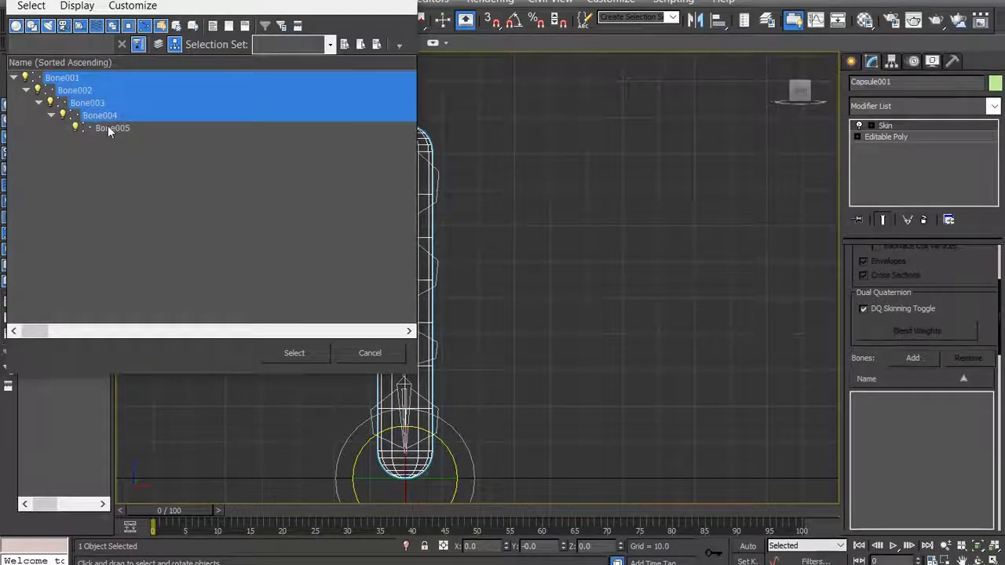
{"action": "left_click", "coordinate": [110, 128], "text": "ctrl"}
{"action": "left_click", "coordinate": [295, 352]}
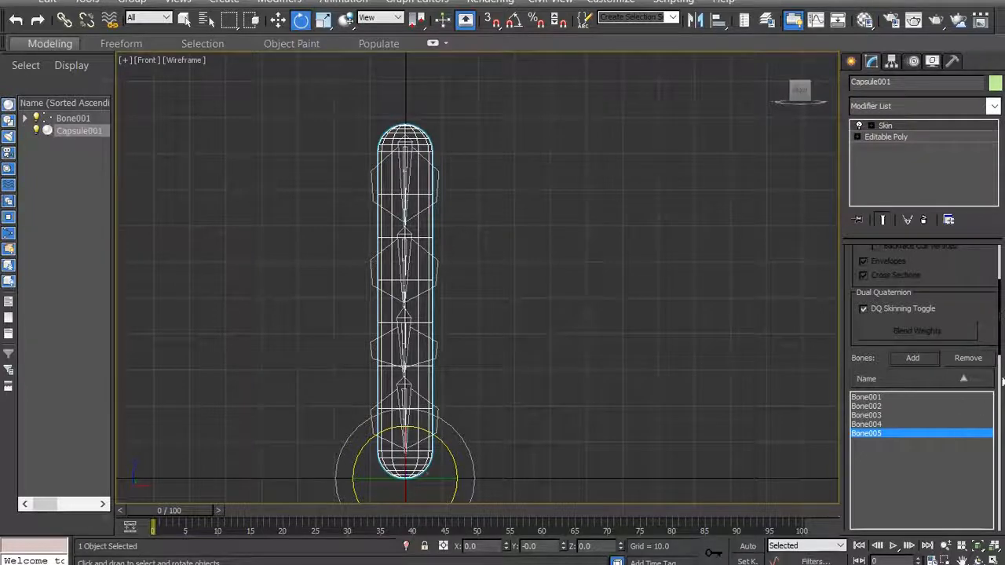
{"action": "left_click_drag", "start_coordinate": [999, 336], "coordinate": [999, 302]}
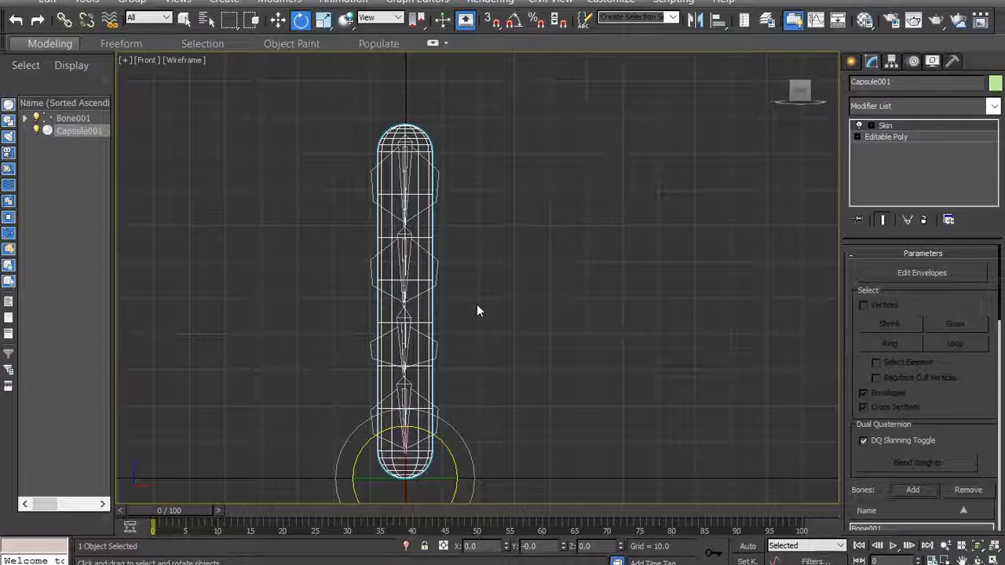
- Test the skinning by moving the first bone sideways along X, and undo the move
{"action": "left_click", "coordinate": [498, 274]}
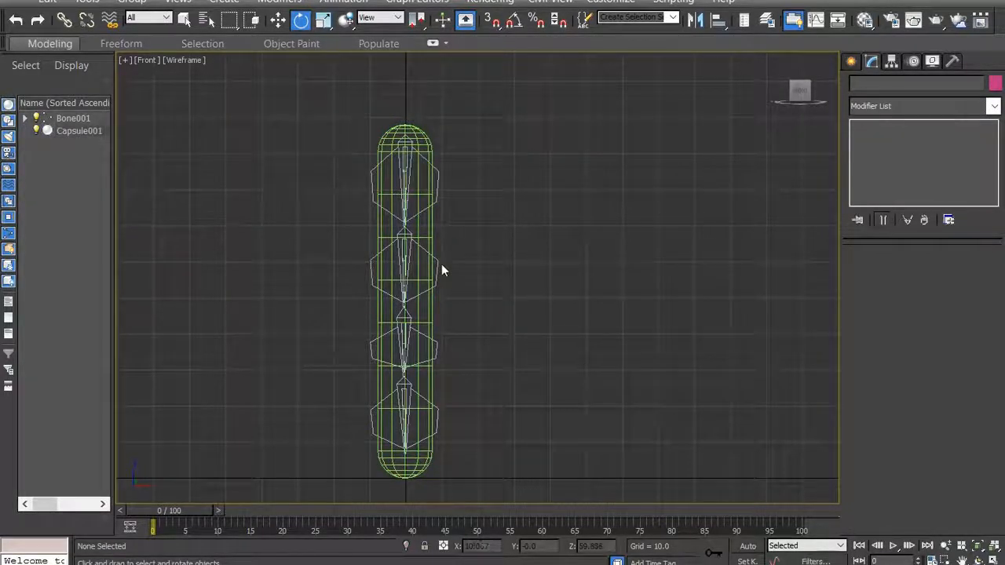
{"action": "left_click", "coordinate": [438, 173]}
{"action": "right_click", "coordinate": [438, 180]}
{"action": "left_click", "coordinate": [454, 189]}
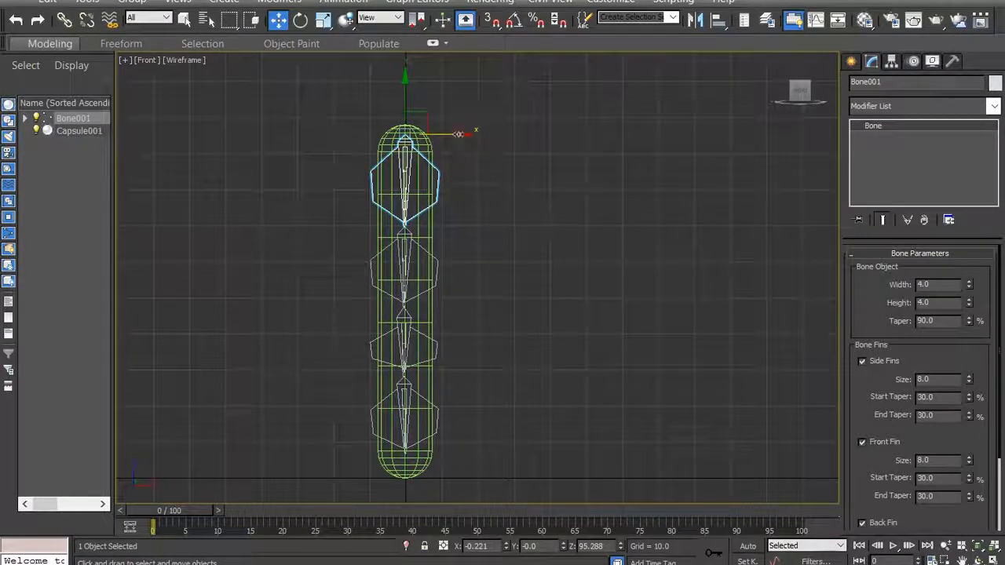
{"action": "left_click_drag", "start_coordinate": [460, 134], "coordinate": [544, 144]}
{"action": "key", "text": "ctrl+z"}
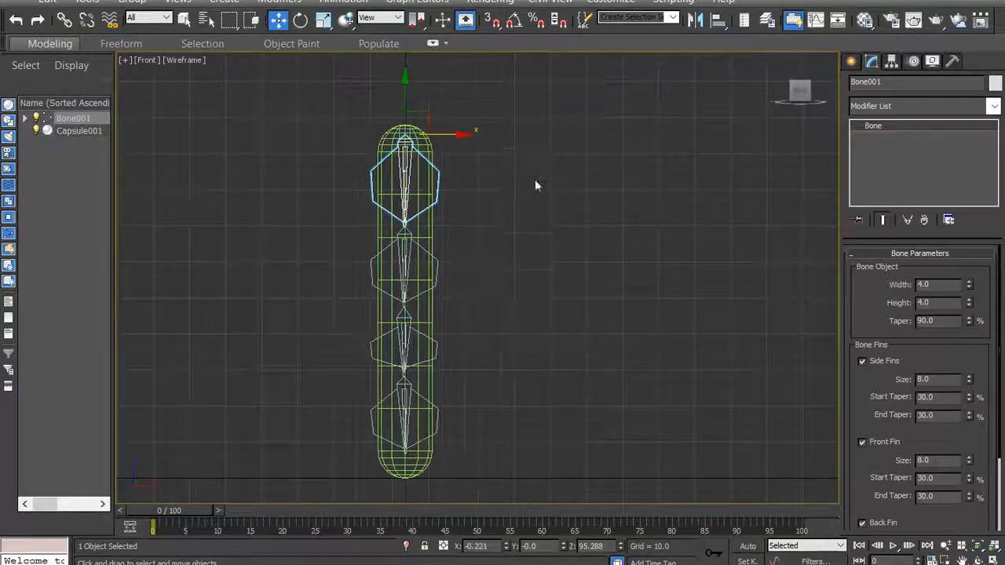
- Test how the capsule follows the second bone by moving it along X to about 6.3, and undo the move
{"action": "left_click", "coordinate": [438, 265]}
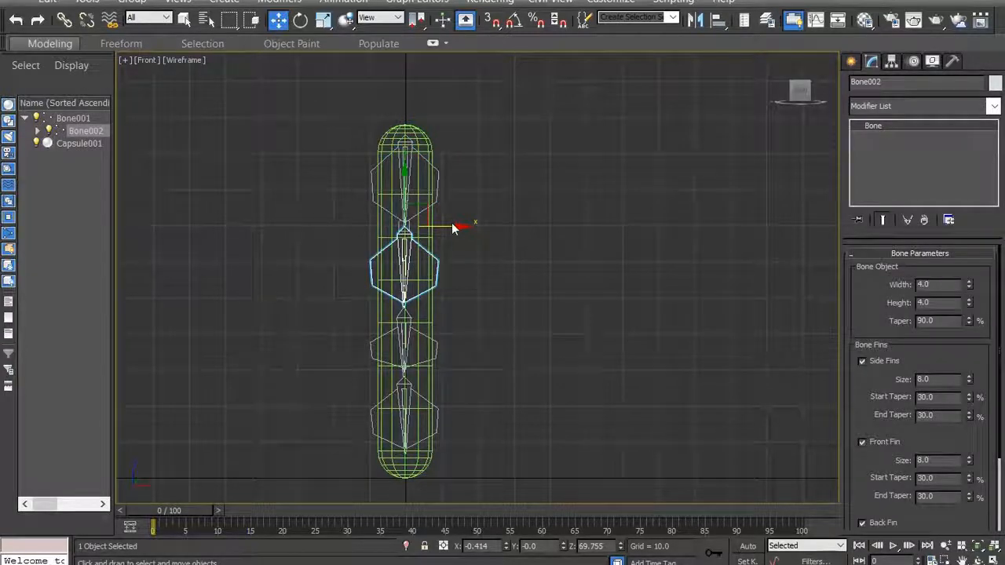
{"action": "left_click_drag", "start_coordinate": [451, 225], "coordinate": [475, 223]}
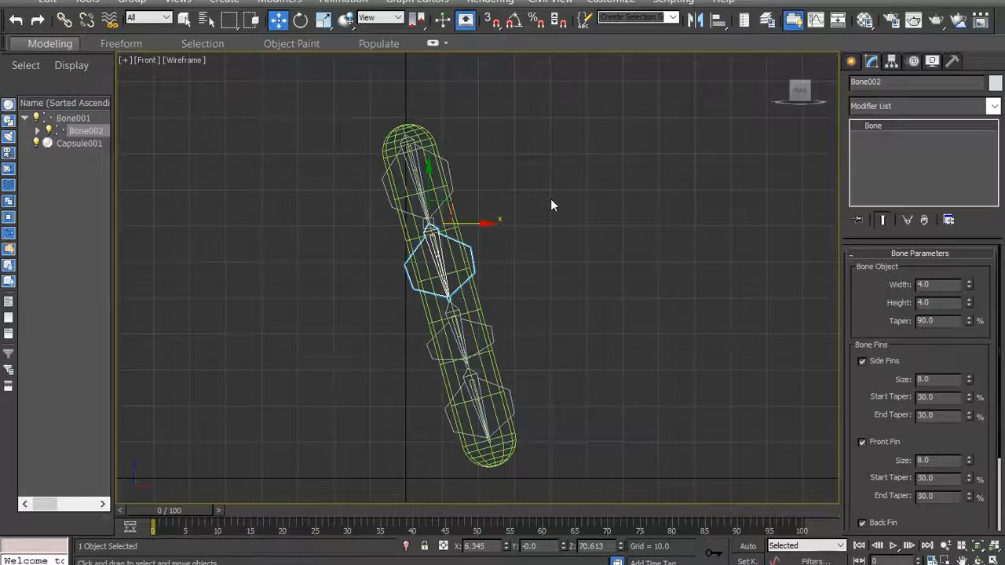
{"action": "key", "text": "ctrl+z"}
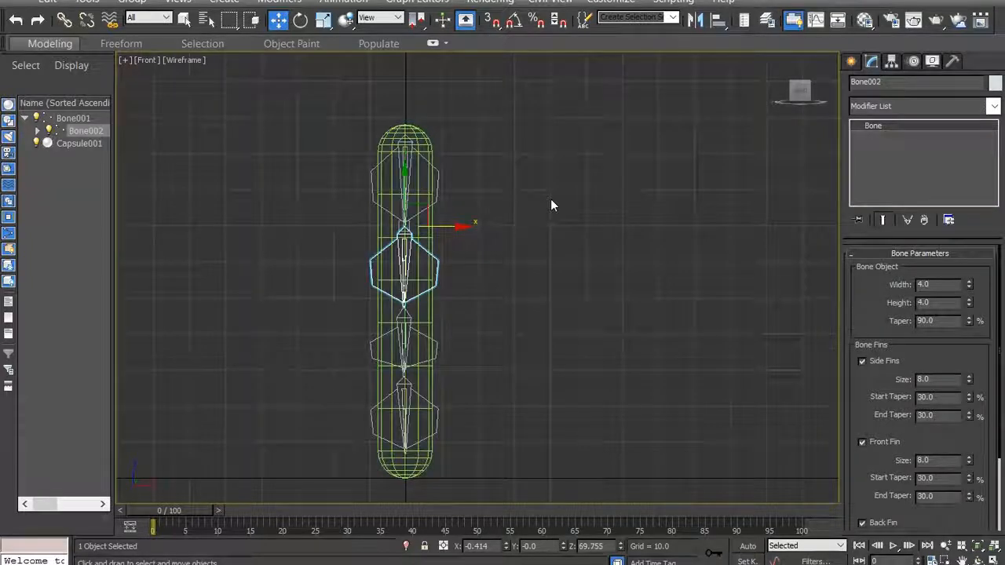
- Test the capsule's bend by rotating the second bone in the front view, and undo the rotation
{"action": "right_click", "coordinate": [436, 260]}
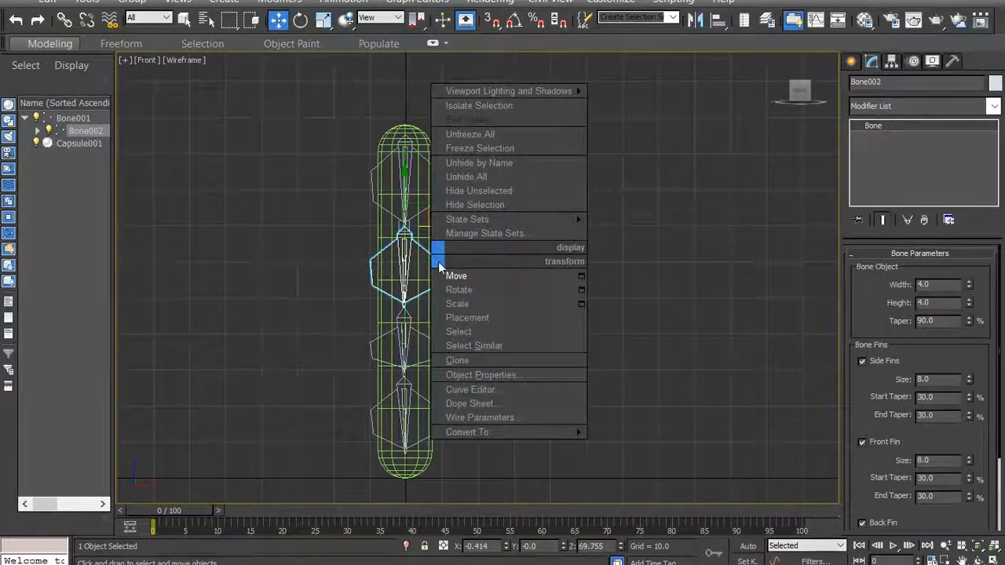
{"action": "left_click", "coordinate": [468, 298]}
{"action": "mouse_move", "coordinate": [448, 256]}
{"action": "left_mouse_down"}
{"action": "mouse_move", "coordinate": [505, 171]}
{"action": "mouse_move", "coordinate": [478, 233]}
{"action": "mouse_move", "coordinate": [440, 247]}
{"action": "mouse_move", "coordinate": [395, 245]}
{"action": "mouse_move", "coordinate": [459, 242]}
{"action": "left_mouse_up"}
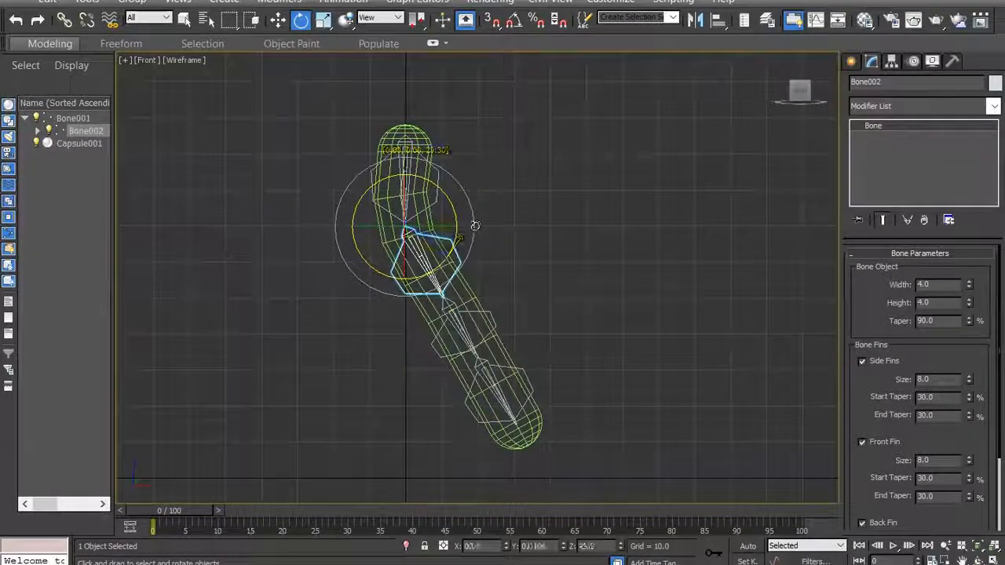
{"action": "key", "text": "ctrl+z"}
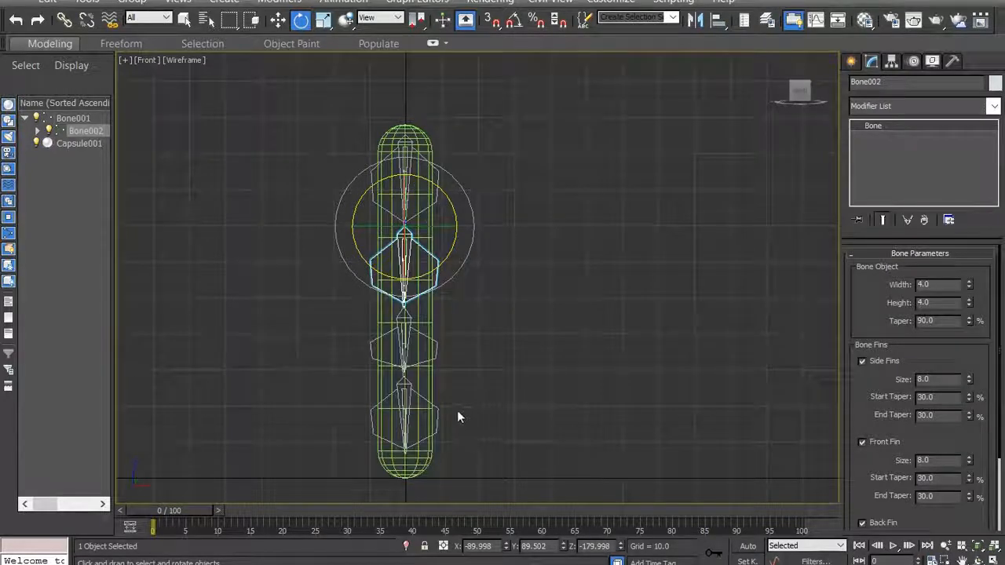
- Test the bend at the capsule's lower end by rotating the fourth bone, and undo the rotation
{"action": "left_click", "coordinate": [438, 412]}
{"action": "left_click_drag", "start_coordinate": [449, 401], "coordinate": [472, 358]}
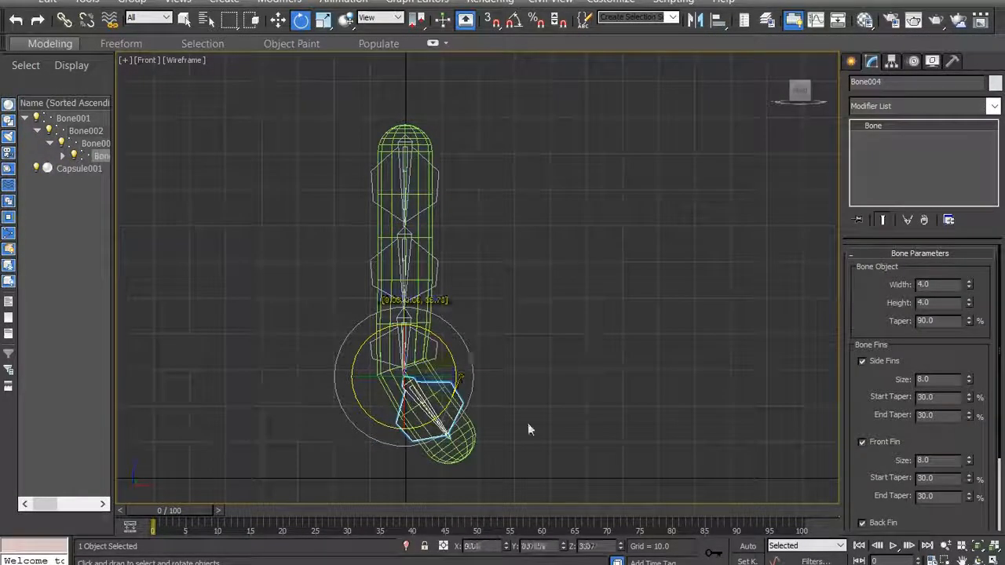
{"action": "key", "text": "ctrl+z"}
- Test rotating the small end bone at the capsule's lower tip in the front view, and undo the rotation
{"action": "scroll", "coordinate": [406, 480], "scroll_direction": "up", "scroll_amount": 2}
{"action": "scroll", "coordinate": [407, 480], "scroll_direction": "up", "scroll_amount": 4}
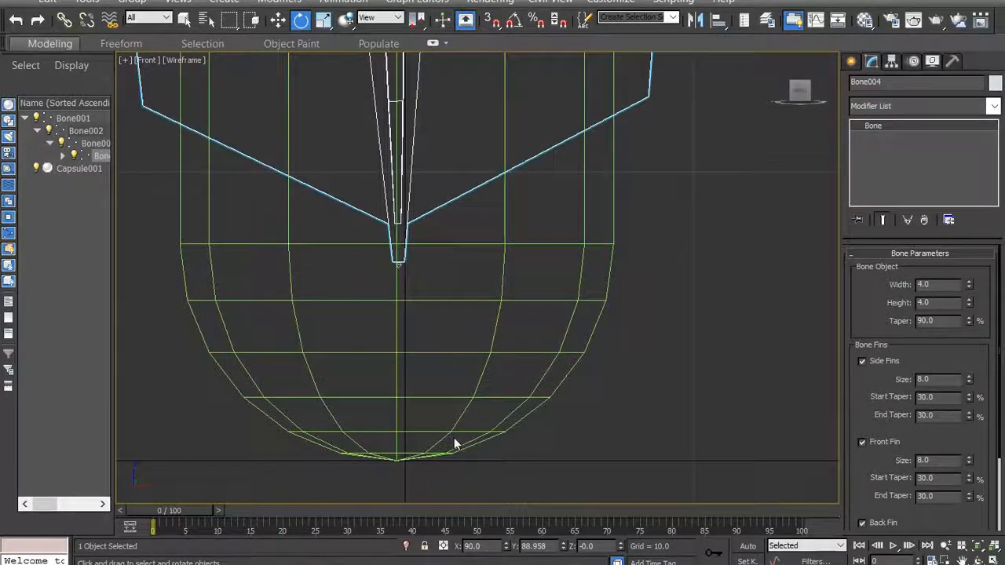
{"action": "scroll", "coordinate": [422, 298], "scroll_direction": "up", "scroll_amount": 2}
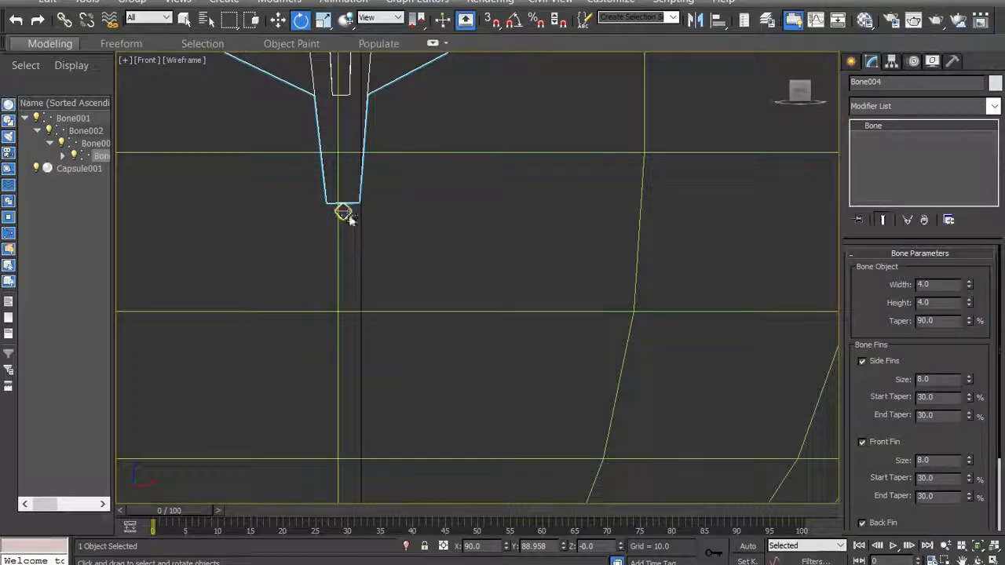
{"action": "left_click", "coordinate": [344, 212]}
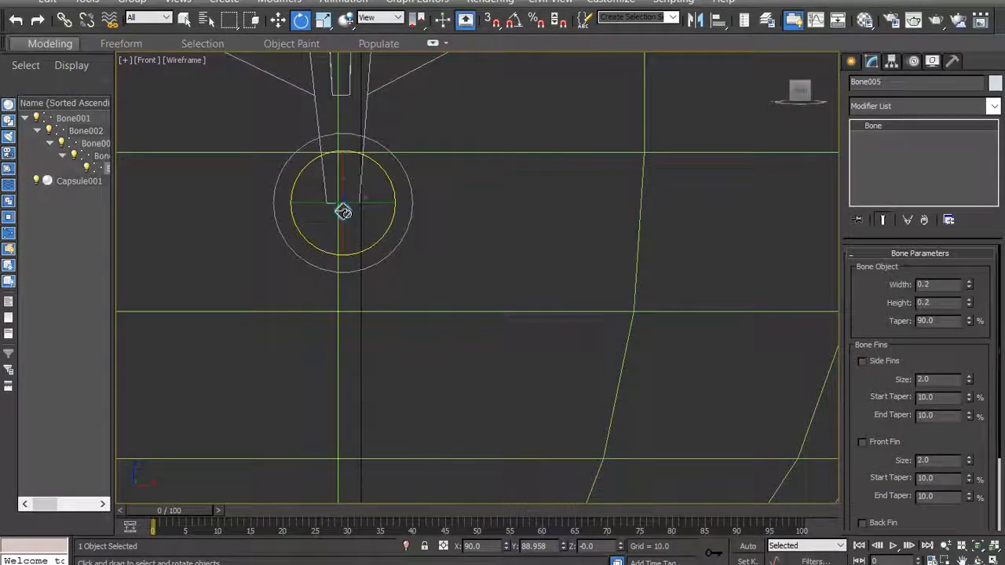
{"action": "scroll", "coordinate": [369, 247], "scroll_direction": "down", "scroll_amount": 3}
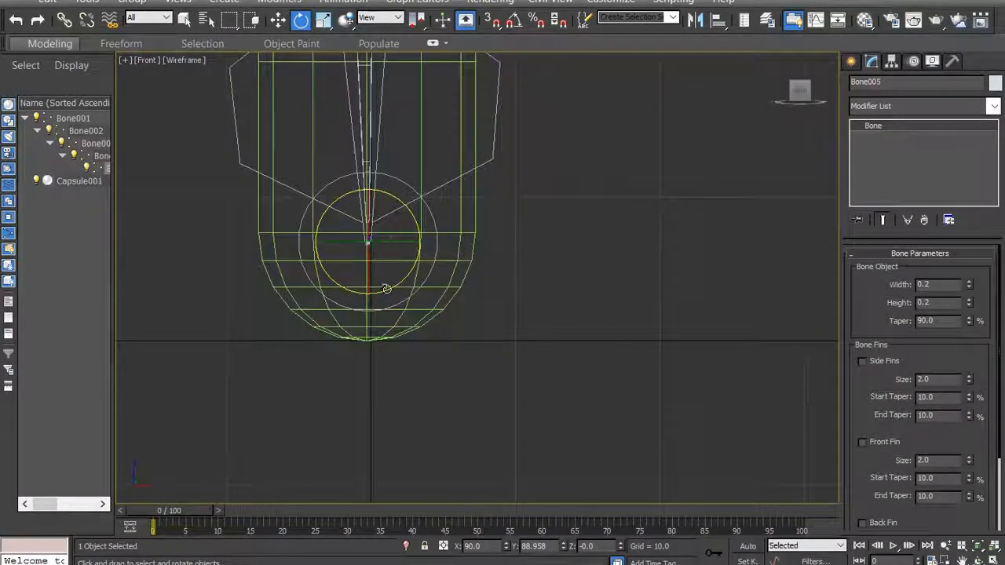
{"action": "left_click_drag", "start_coordinate": [387, 293], "coordinate": [415, 238]}
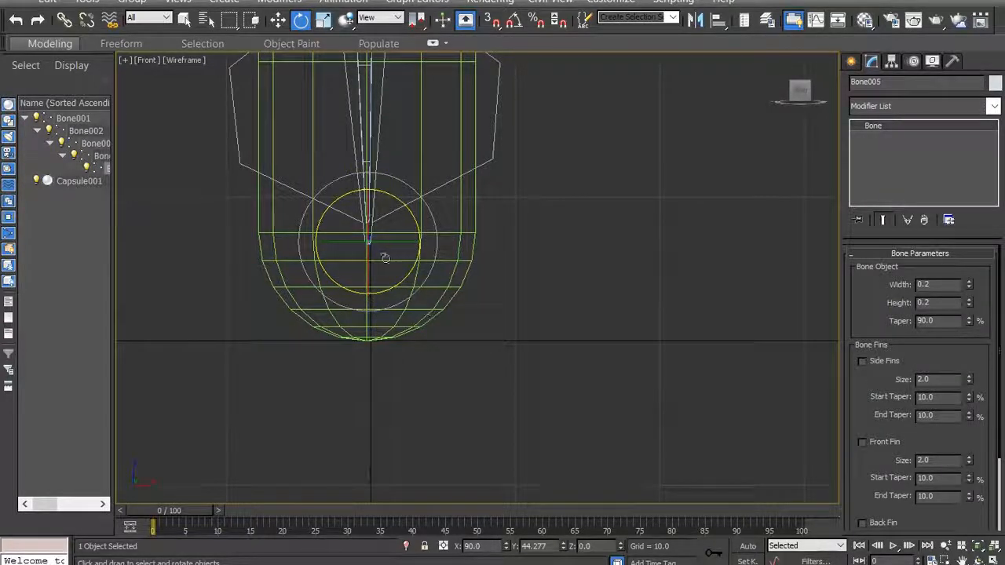
{"action": "key", "text": "ctrl+z"}
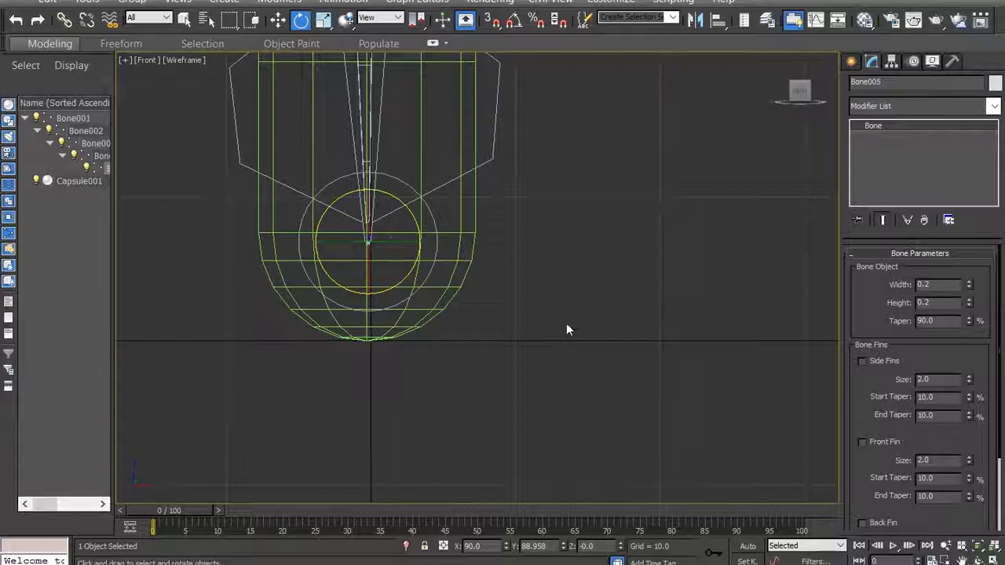
- Test the capsule's bend by moving the fourth bone sideways to about X 6.5, Z 29.5, and undo the move
{"action": "scroll", "coordinate": [551, 301], "scroll_direction": "down", "scroll_amount": 2}
{"action": "scroll", "coordinate": [533, 246], "scroll_direction": "down", "scroll_amount": 2}
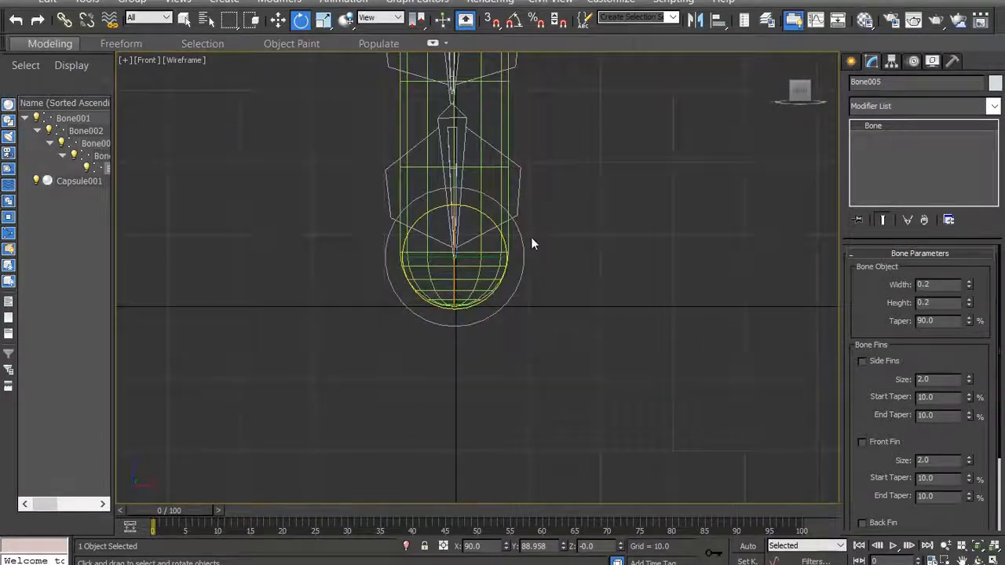
{"action": "left_click", "coordinate": [514, 211]}
{"action": "right_click", "coordinate": [515, 210]}
{"action": "left_click", "coordinate": [534, 230]}
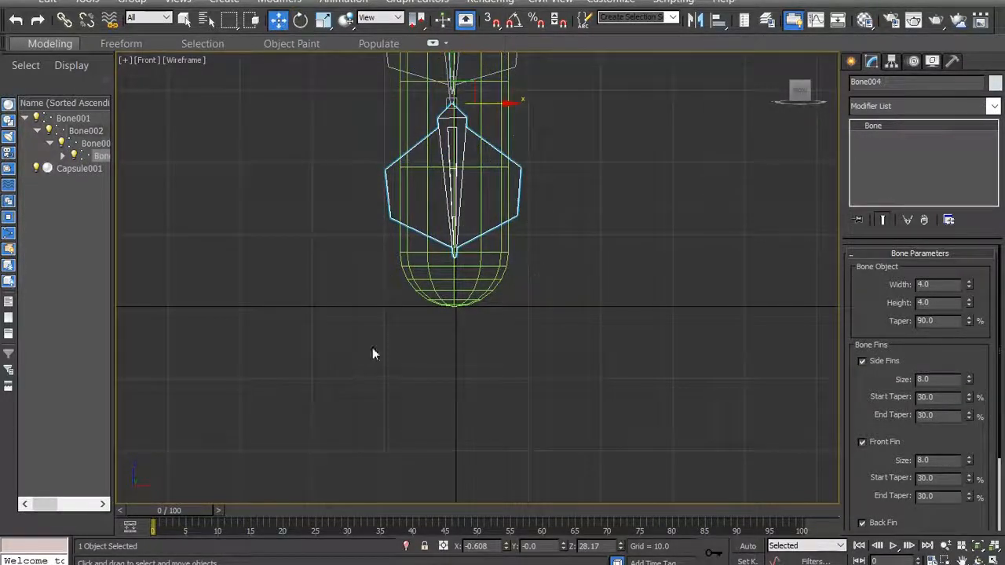
{"action": "scroll", "coordinate": [377, 353], "scroll_direction": "down", "scroll_amount": 6}
{"action": "left_click_drag", "start_coordinate": [454, 266], "coordinate": [473, 297]}
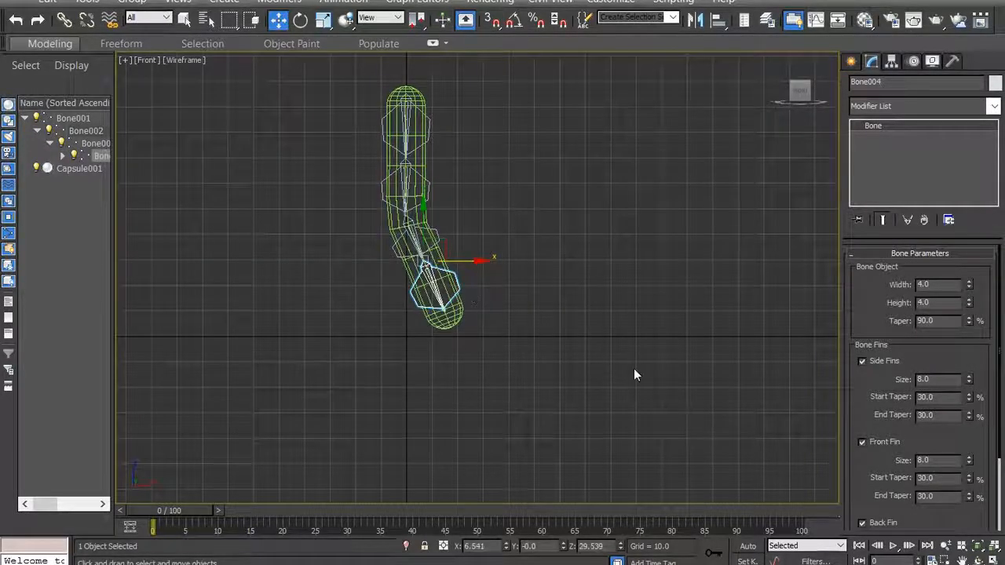
{"action": "key", "text": "ctrl+z"}
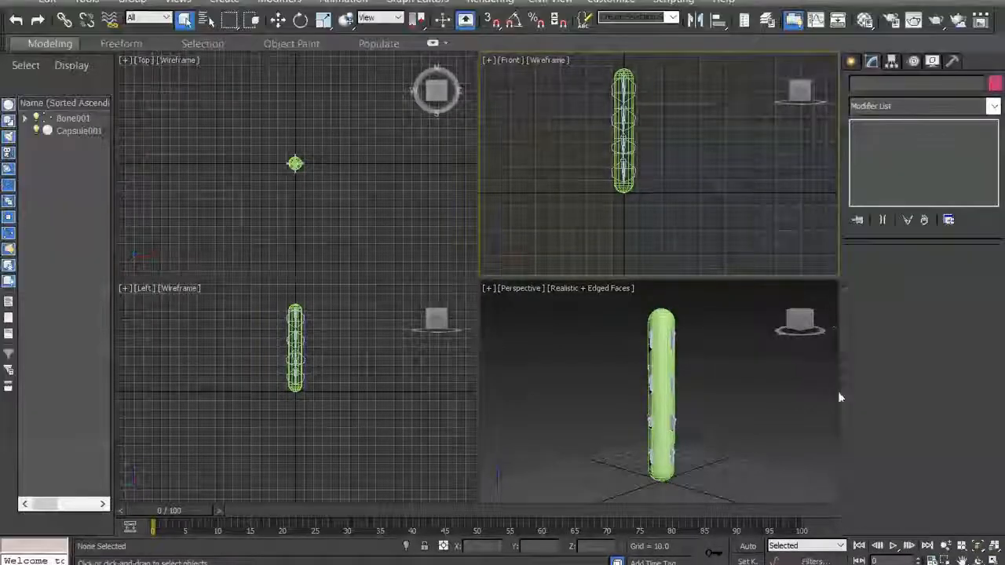
- Rotate the first bone about 90° around X in the perspective view to lay the capsule horizontally
{"action": "left_click", "coordinate": [961, 560]}
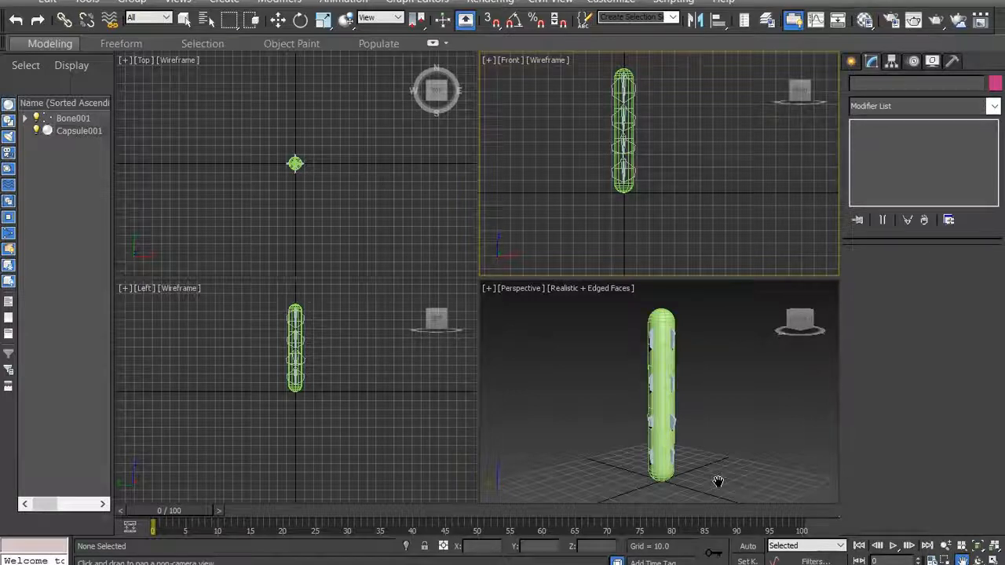
{"action": "right_click", "coordinate": [709, 353]}
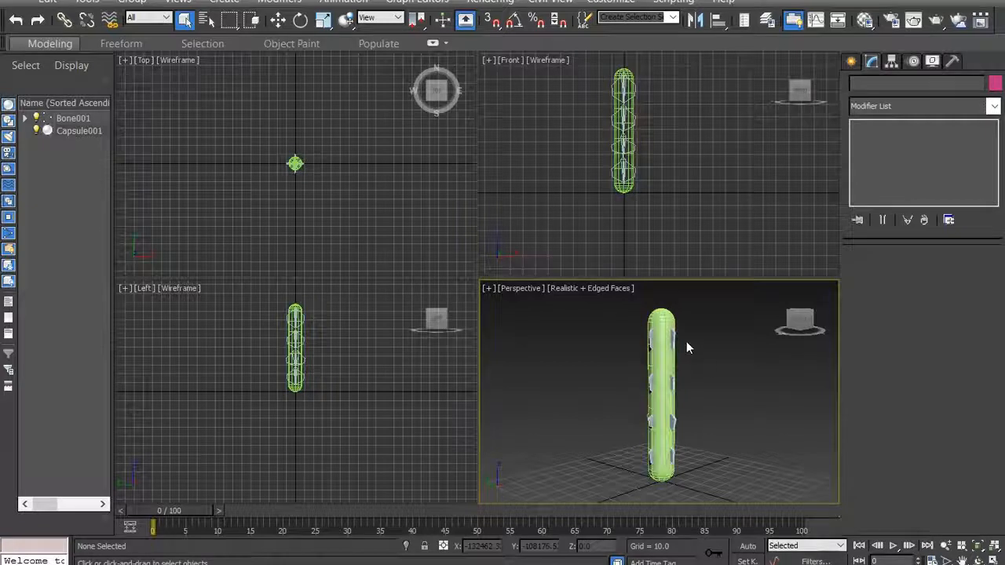
{"action": "scroll", "coordinate": [688, 338], "scroll_direction": "up", "scroll_amount": 2}
{"action": "left_click", "coordinate": [664, 345]}
{"action": "scroll", "coordinate": [709, 401], "scroll_direction": "down", "scroll_amount": 2}
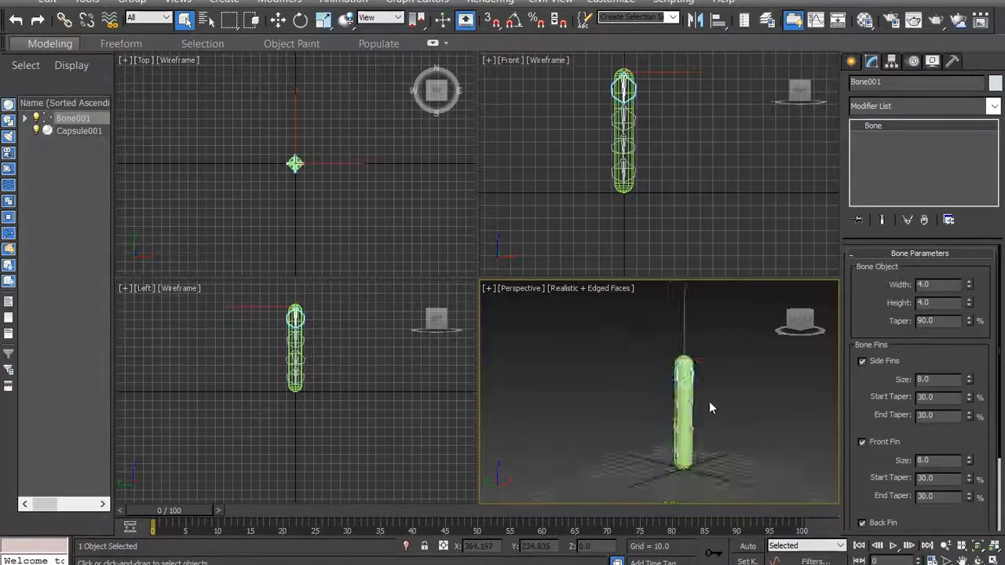
{"action": "scroll", "coordinate": [700, 381], "scroll_direction": "up", "scroll_amount": 4}
{"action": "scroll", "coordinate": [688, 366], "scroll_direction": "down", "scroll_amount": 3}
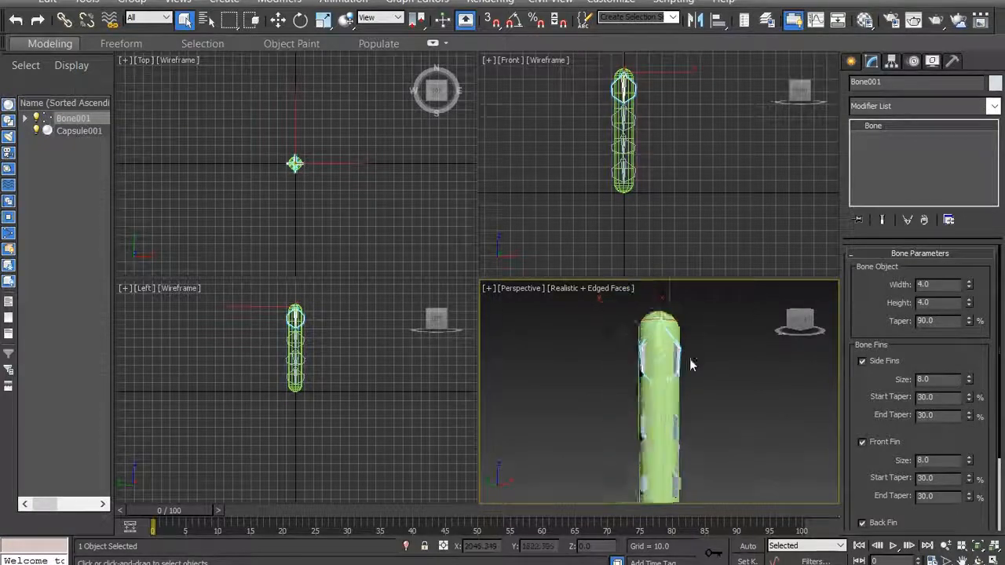
{"action": "right_click", "coordinate": [678, 358]}
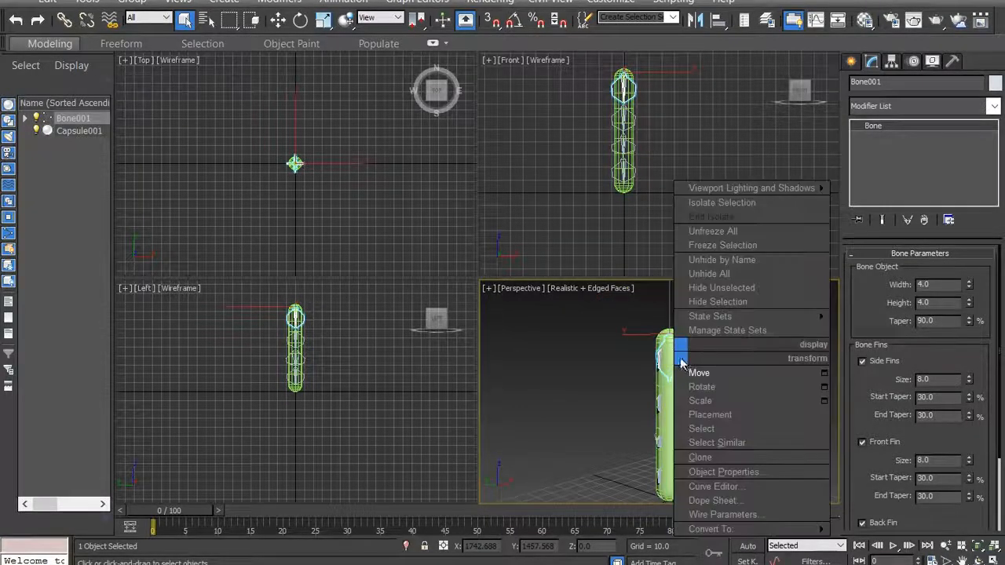
{"action": "left_click", "coordinate": [701, 386]}
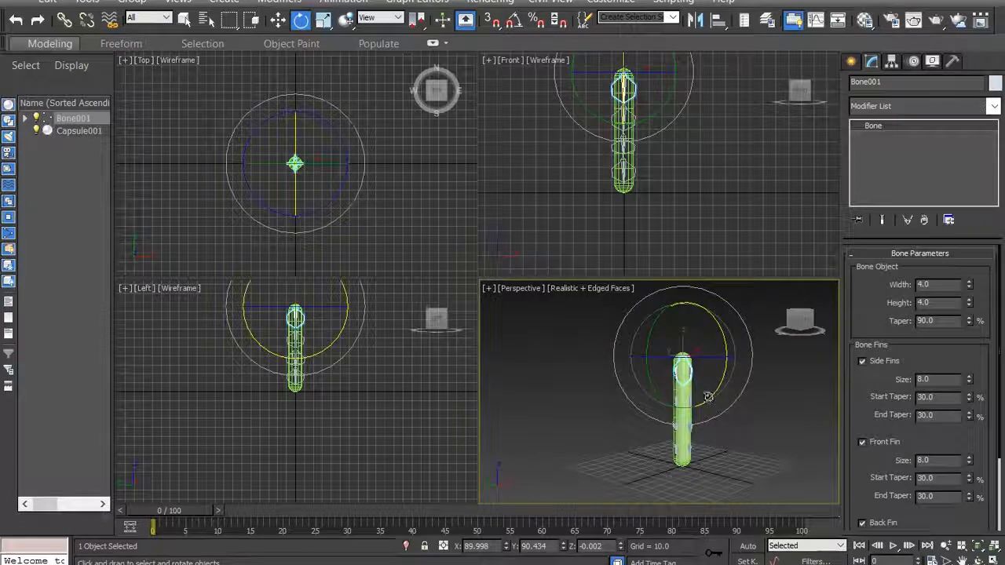
{"action": "left_click_drag", "start_coordinate": [713, 393], "coordinate": [780, 283]}
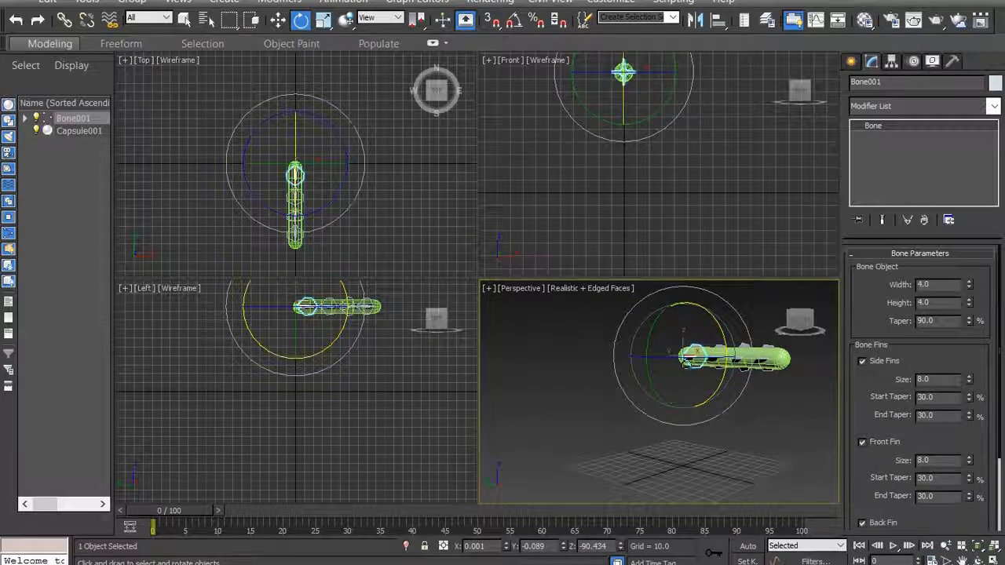
- Move the first bone down to about Z 13.4 and back to about Y 65.7, bringing the capsule just above the grid
{"action": "right_click", "coordinate": [684, 360]}
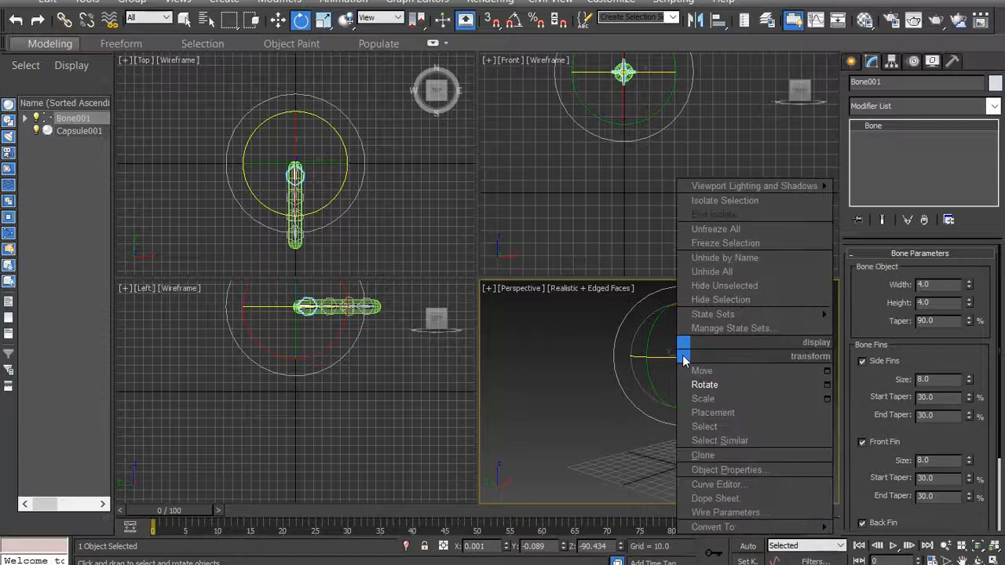
{"action": "left_click", "coordinate": [701, 370]}
{"action": "left_click_drag", "start_coordinate": [683, 309], "coordinate": [700, 408]}
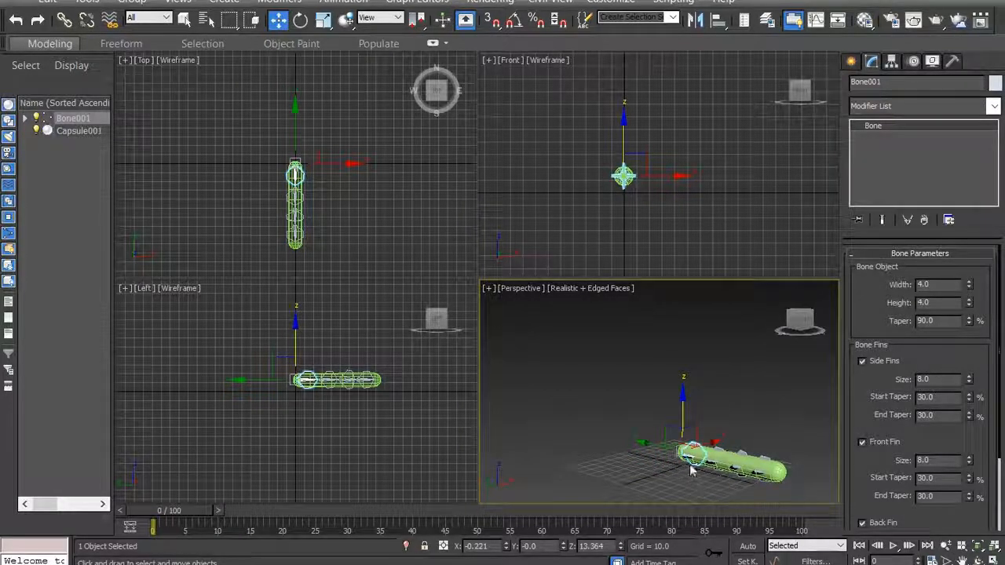
{"action": "left_click_drag", "start_coordinate": [648, 446], "coordinate": [603, 437]}
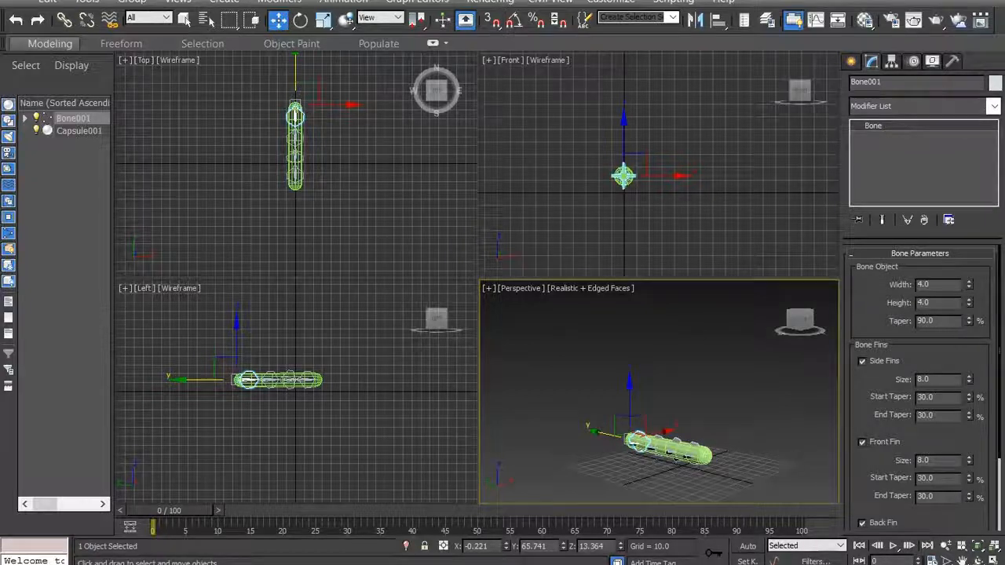
- Add a UVW Map modifier to the capsule above its Skin modifier
{"action": "left_click", "coordinate": [863, 522]}
{"action": "left_click", "coordinate": [961, 561]}
{"action": "left_click_drag", "start_coordinate": [633, 427], "coordinate": [573, 358]}
{"action": "scroll", "coordinate": [583, 411], "scroll_direction": "up", "scroll_amount": 3}
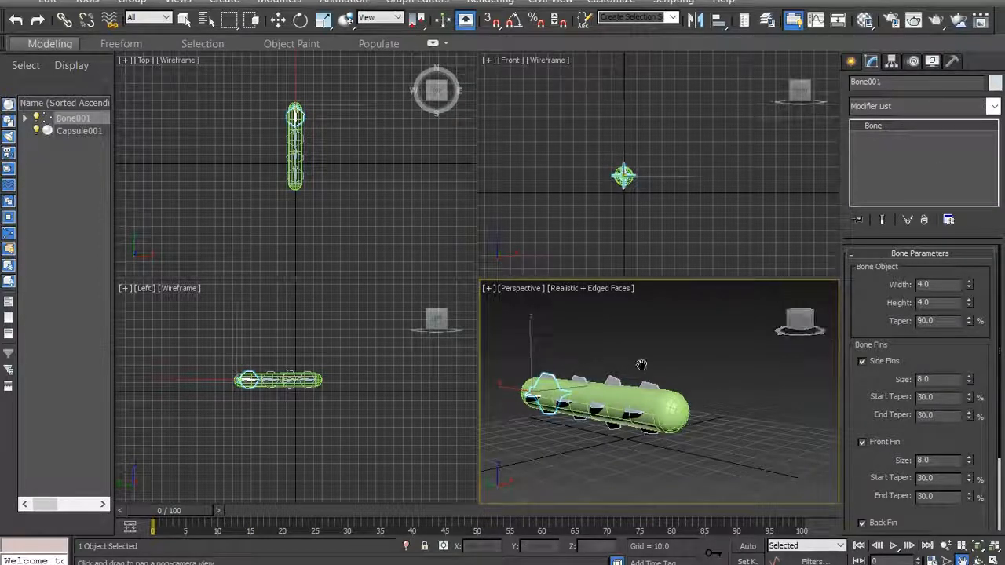
{"action": "right_click", "coordinate": [695, 362]}
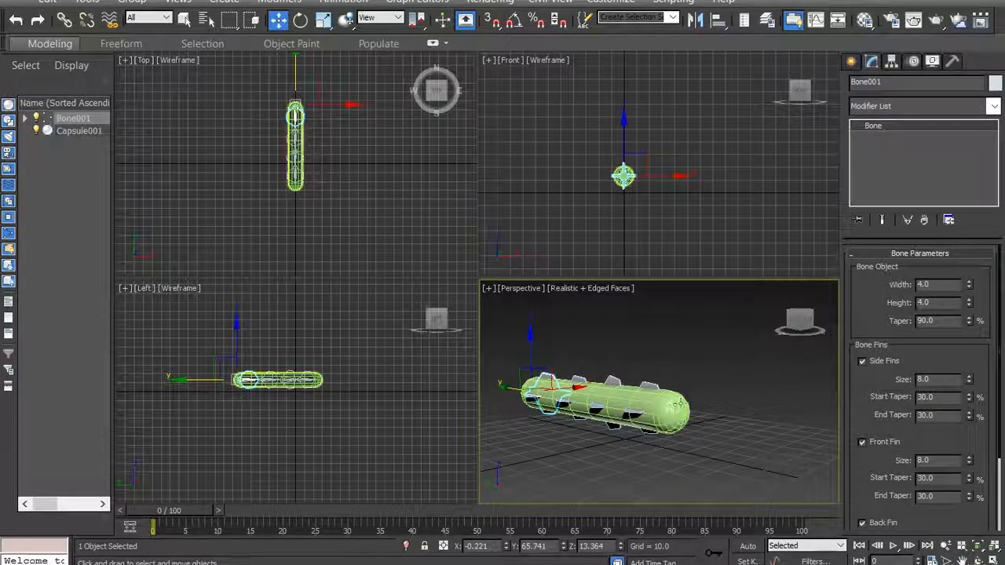
{"action": "left_click", "coordinate": [681, 406]}
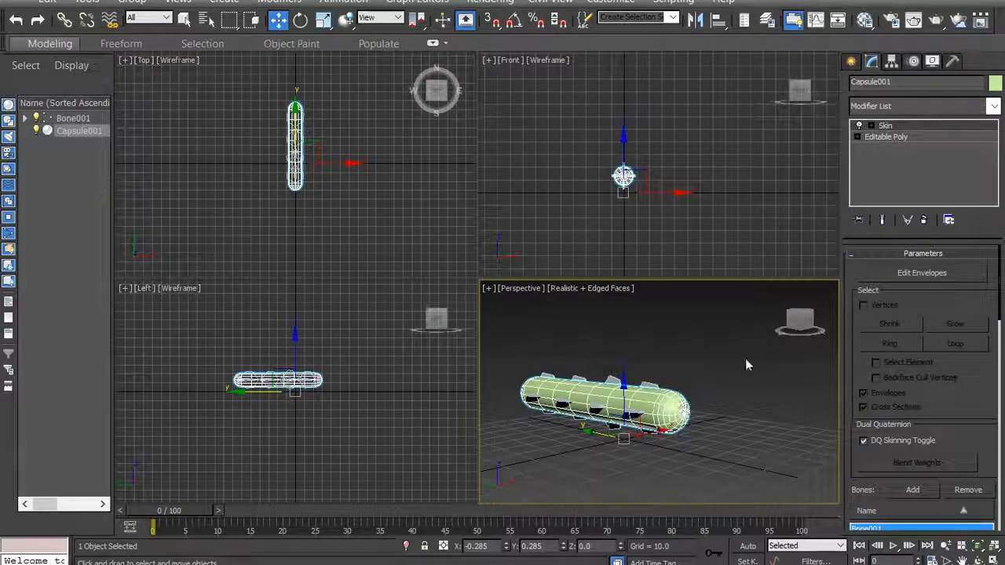
{"action": "left_click", "coordinate": [993, 106]}
{"action": "left_click_drag", "start_coordinate": [995, 150], "coordinate": [995, 439]}
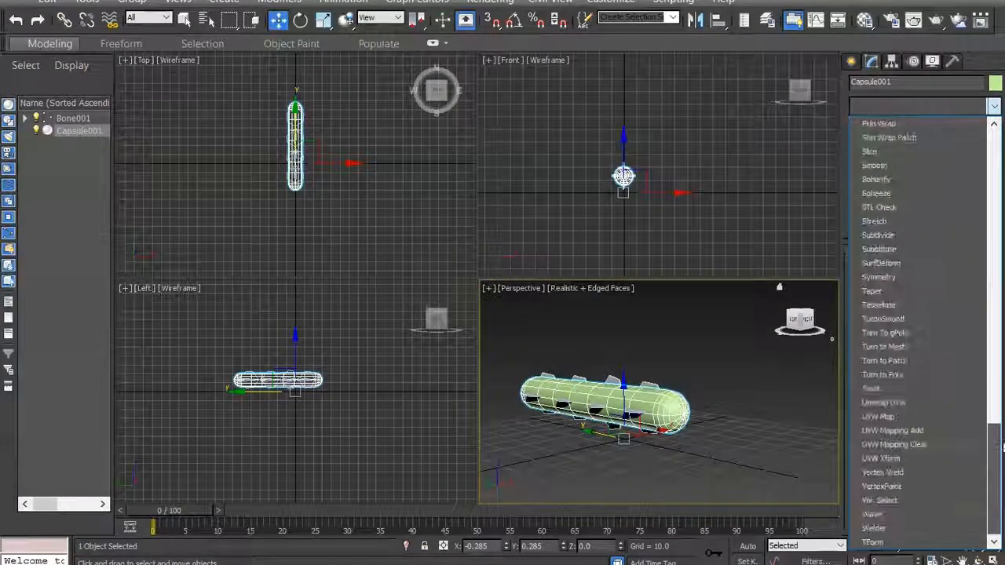
{"action": "left_click", "coordinate": [919, 417]}
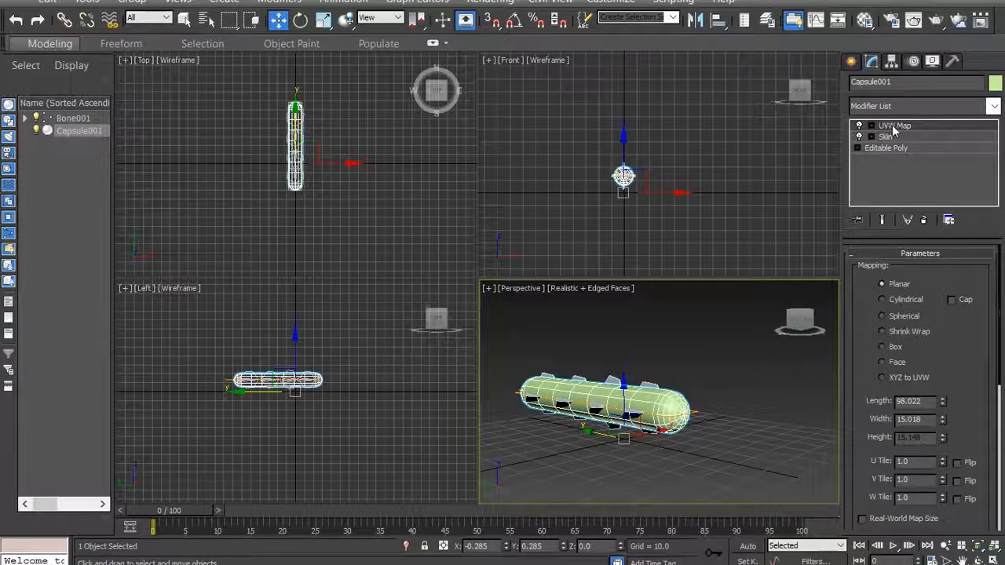
- Add an Unwrap UVW modifier on top of the capsule's UVW Map
{"action": "left_click", "coordinate": [994, 106]}
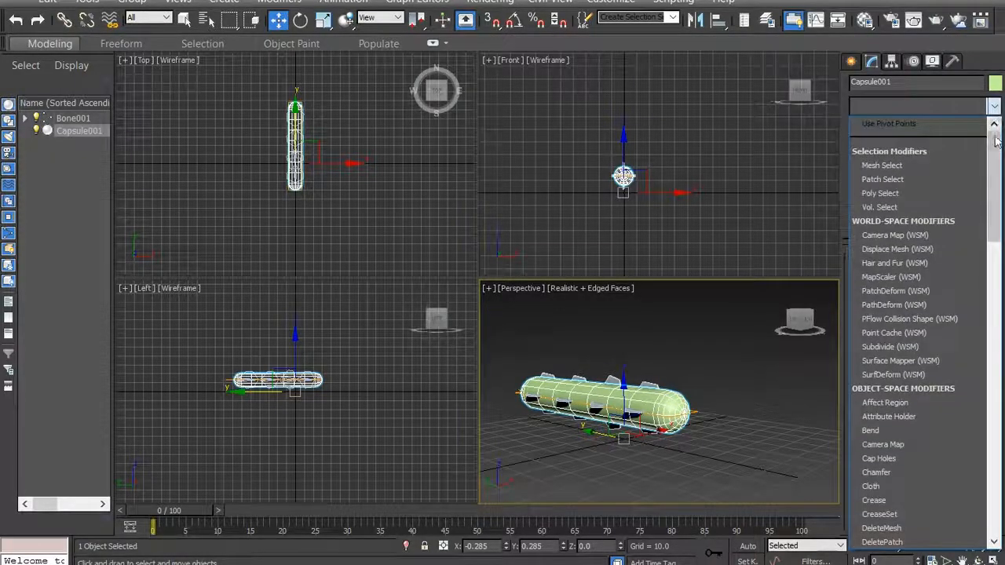
{"action": "left_click_drag", "start_coordinate": [995, 141], "coordinate": [995, 444]}
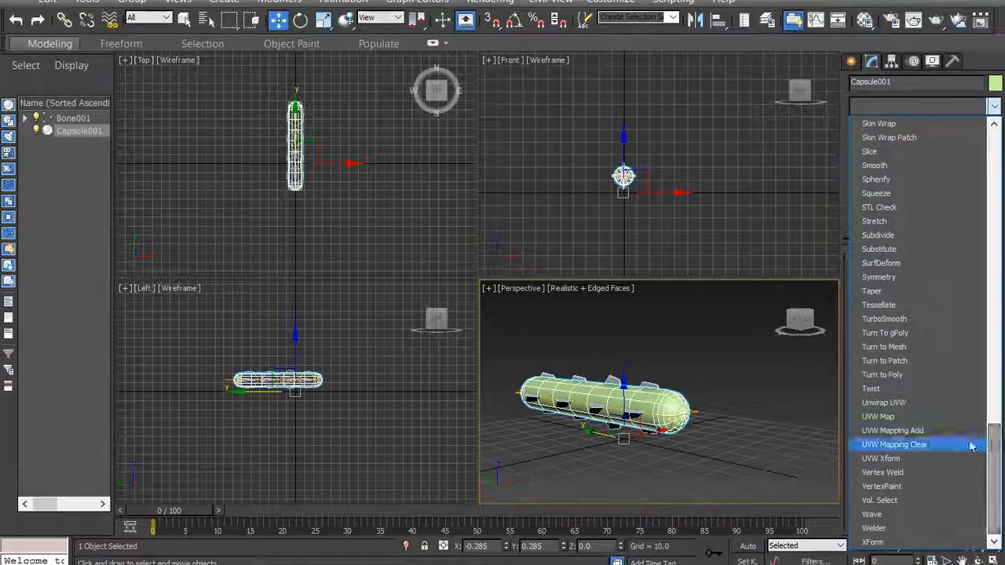
{"action": "left_click", "coordinate": [891, 402]}
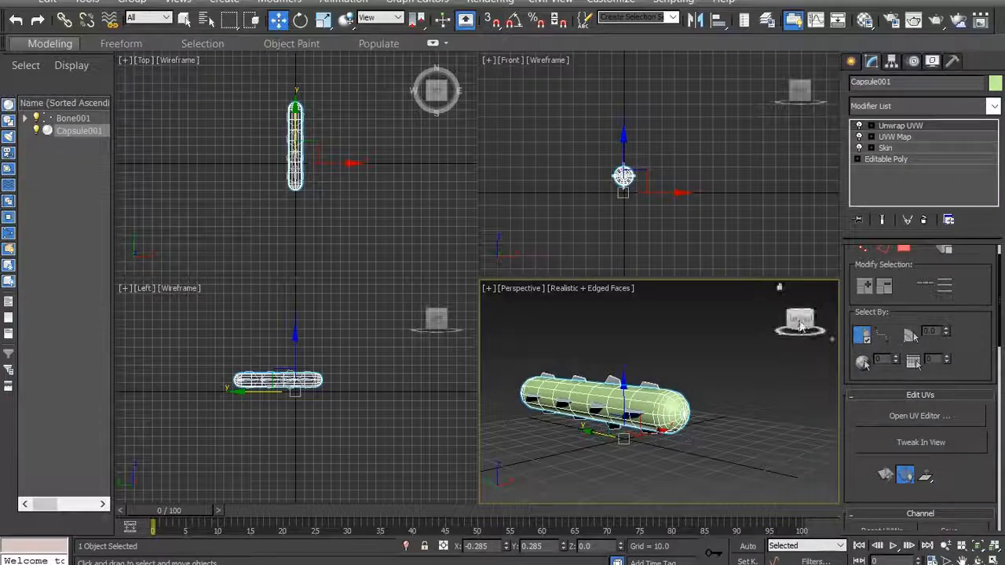
- Select the full edge loop around the base of the capsule's near rounded cap at Unwrap UVW edge level
{"action": "mouse_move", "coordinate": [793, 320]}
{"action": "left_mouse_down"}
{"action": "mouse_move", "coordinate": [816, 322]}
{"action": "mouse_move", "coordinate": [787, 321]}
{"action": "mouse_move", "coordinate": [794, 318]}
{"action": "left_mouse_up"}
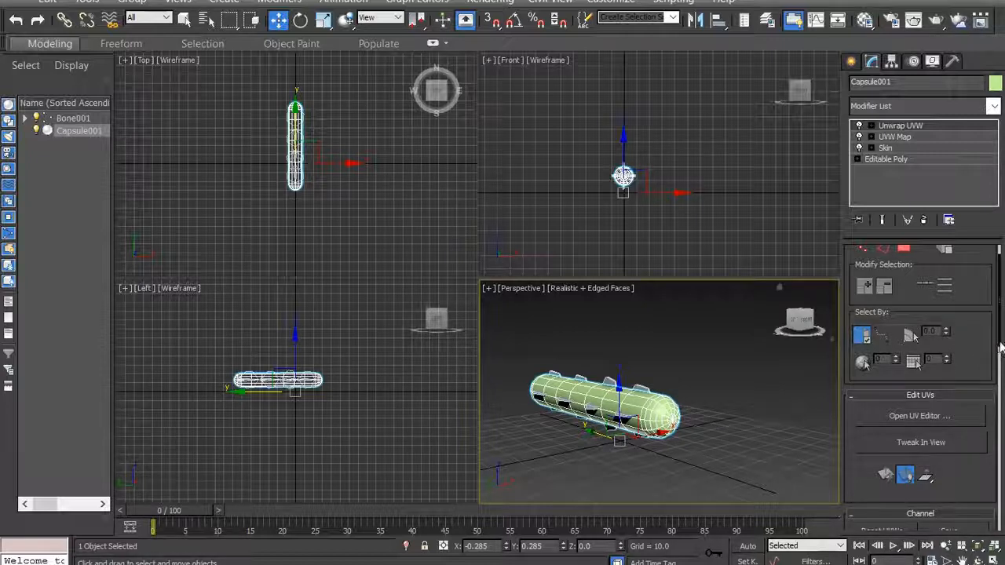
{"action": "scroll", "coordinate": [1001, 345], "scroll_direction": "up", "scroll_amount": 2}
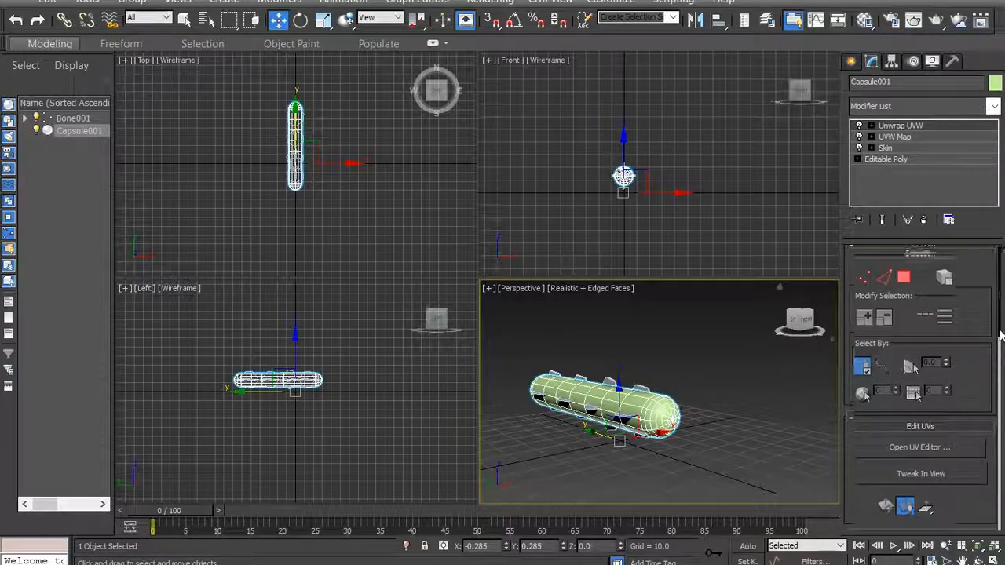
{"action": "left_click", "coordinate": [884, 281]}
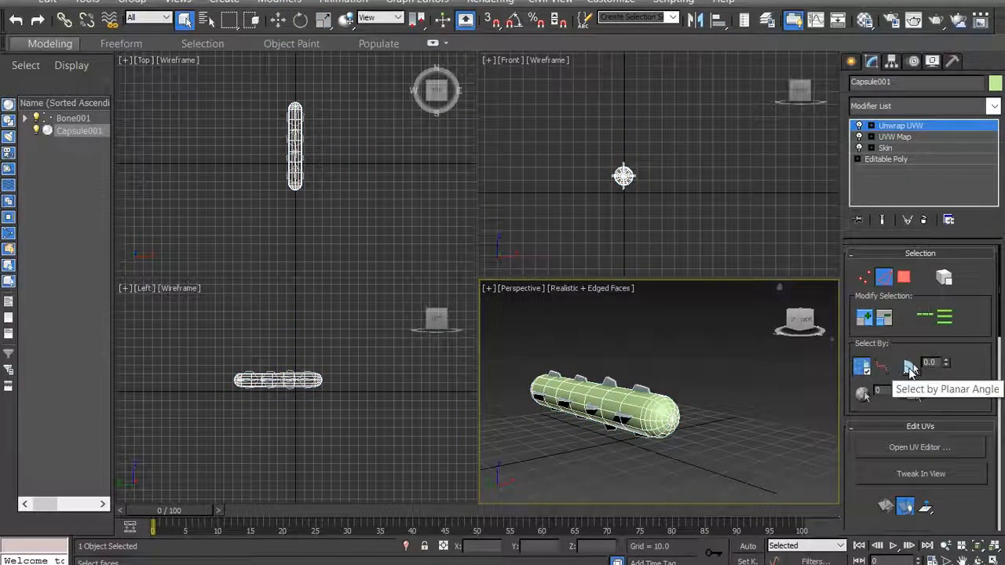
{"action": "scroll", "coordinate": [683, 439], "scroll_direction": "up", "scroll_amount": 5}
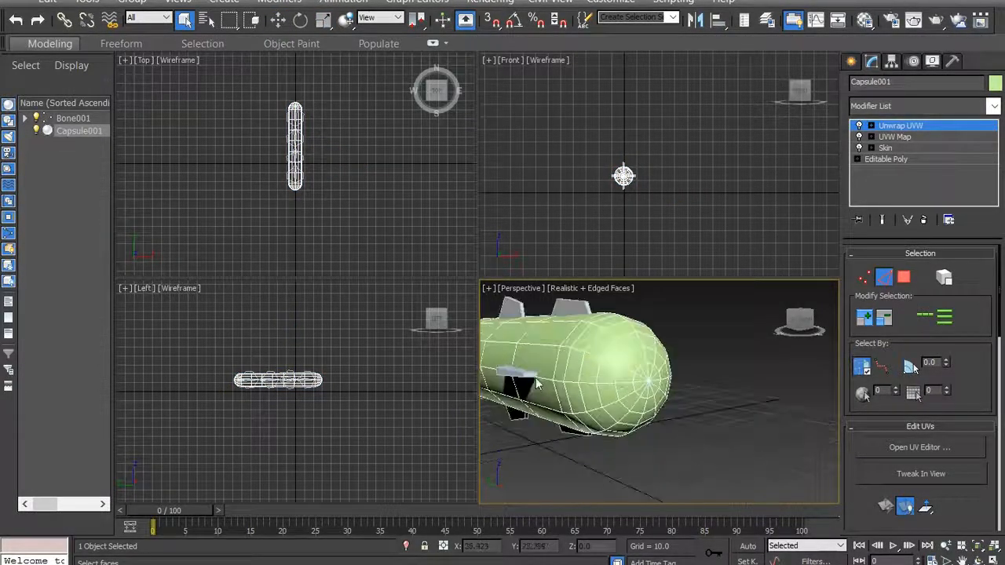
{"action": "left_click", "coordinate": [555, 361]}
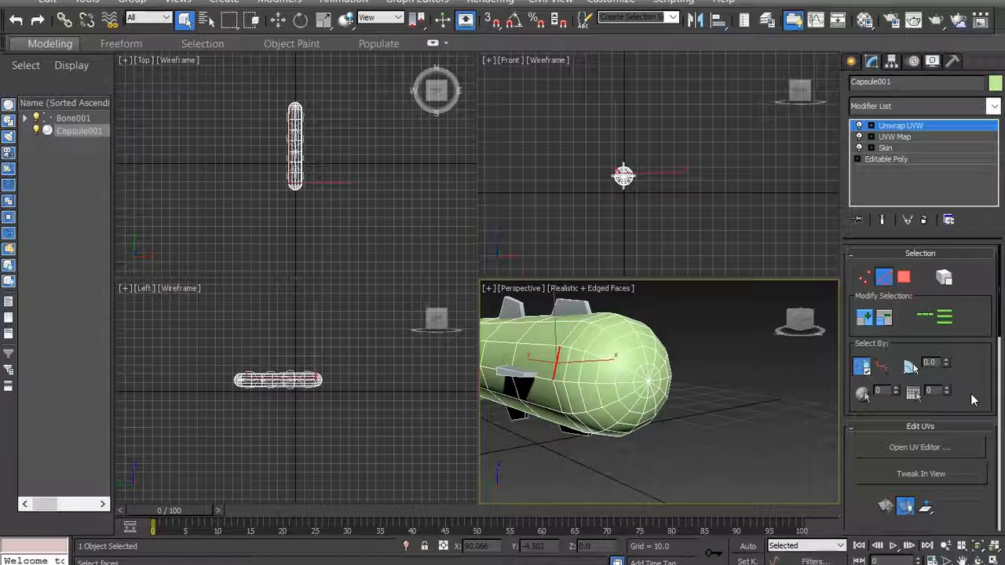
{"action": "left_click", "coordinate": [927, 318]}
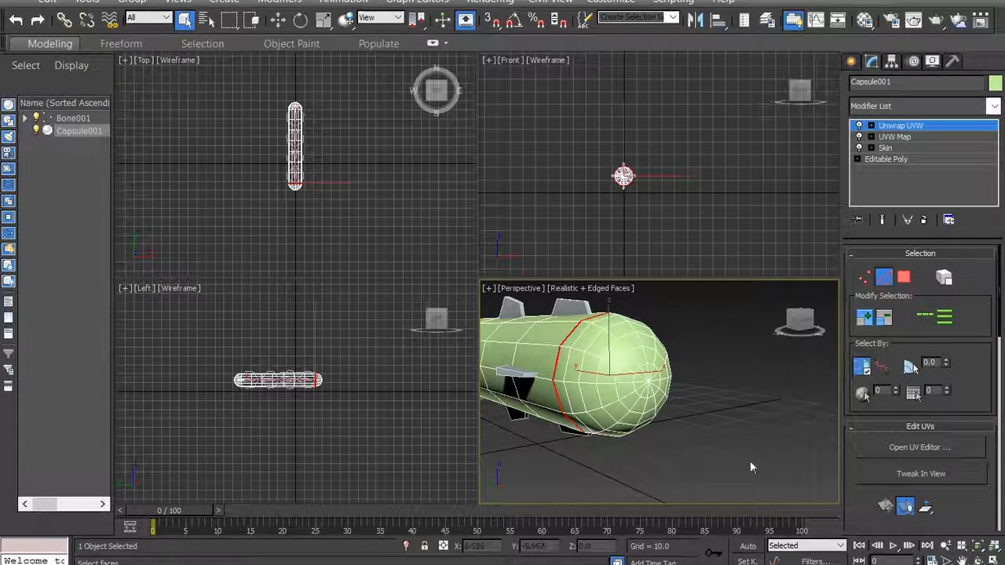
- Convert the selected edge loop at the base of the near rounded cap to a seam
{"action": "scroll", "coordinate": [920, 404], "scroll_direction": "down", "scroll_amount": 8}
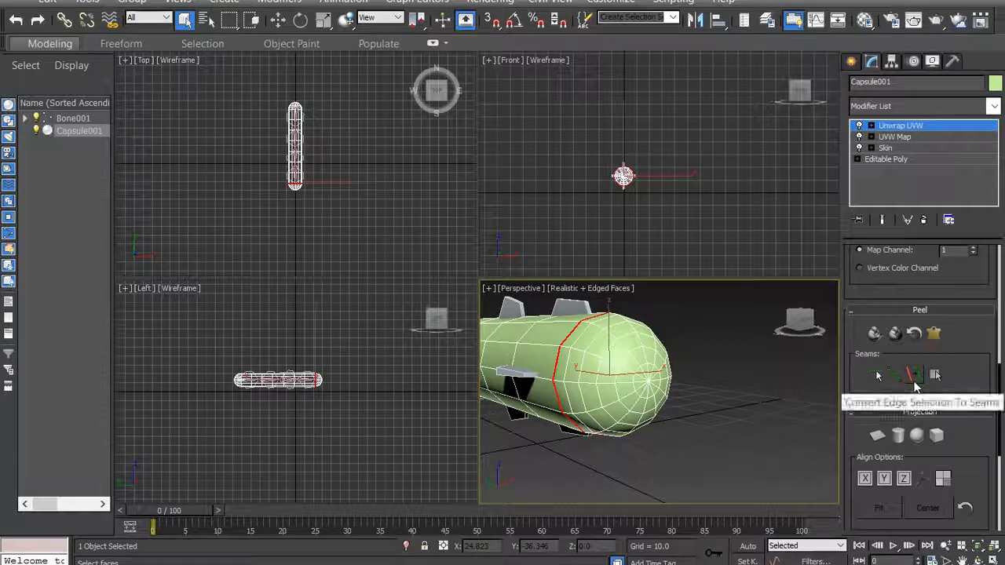
{"action": "left_click", "coordinate": [920, 377]}
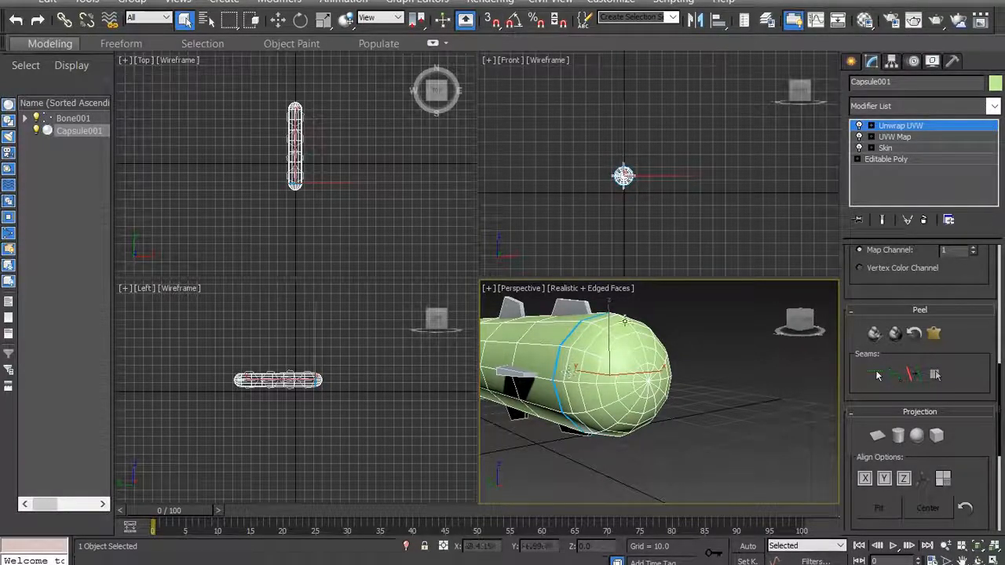
- Select the full edge loop around the base of the capsule's opposite rounded cap and convert it to a seam
{"action": "left_click_drag", "start_coordinate": [811, 328], "coordinate": [840, 408]}
{"action": "left_click", "coordinate": [961, 560]}
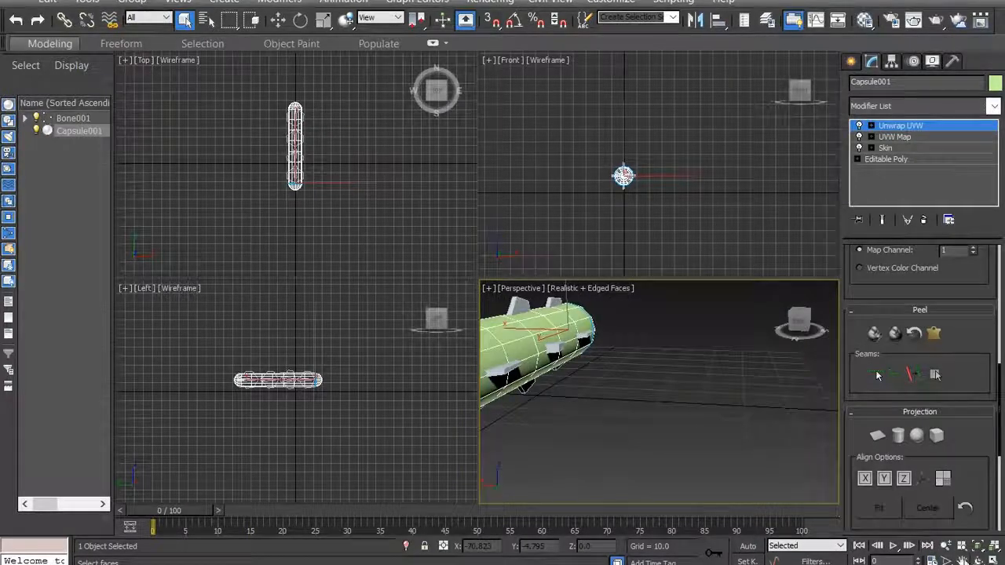
{"action": "left_click_drag", "start_coordinate": [644, 395], "coordinate": [795, 364]}
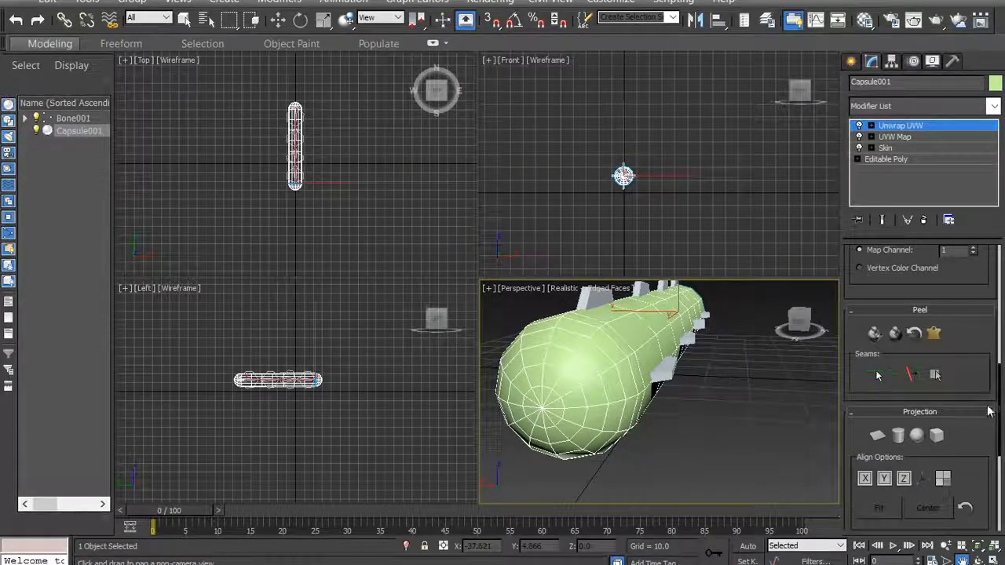
{"action": "left_click_drag", "start_coordinate": [998, 412], "coordinate": [1001, 282]}
{"action": "left_click", "coordinate": [888, 283]}
{"action": "right_click", "coordinate": [772, 414]}
{"action": "left_click", "coordinate": [641, 371]}
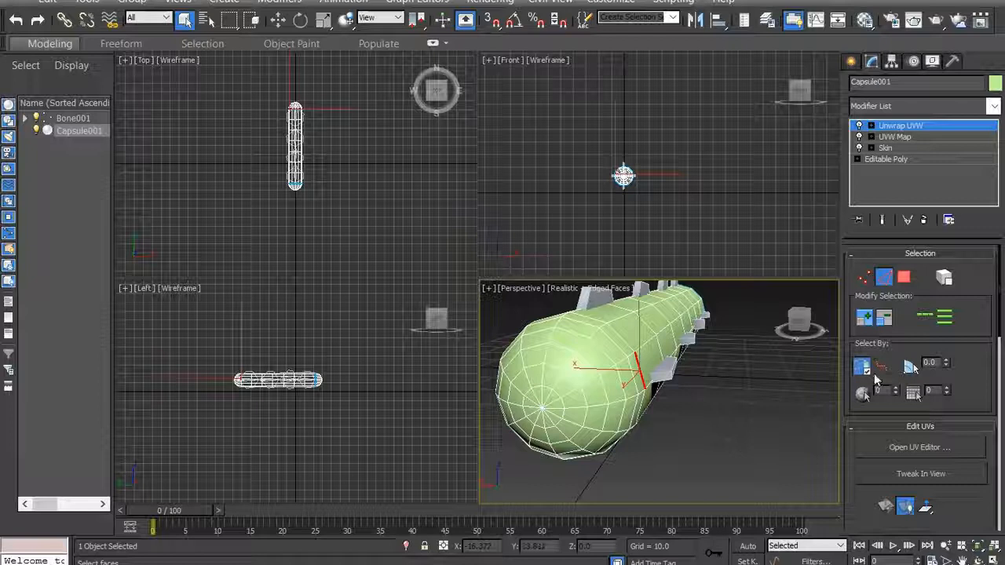
{"action": "left_click", "coordinate": [922, 317]}
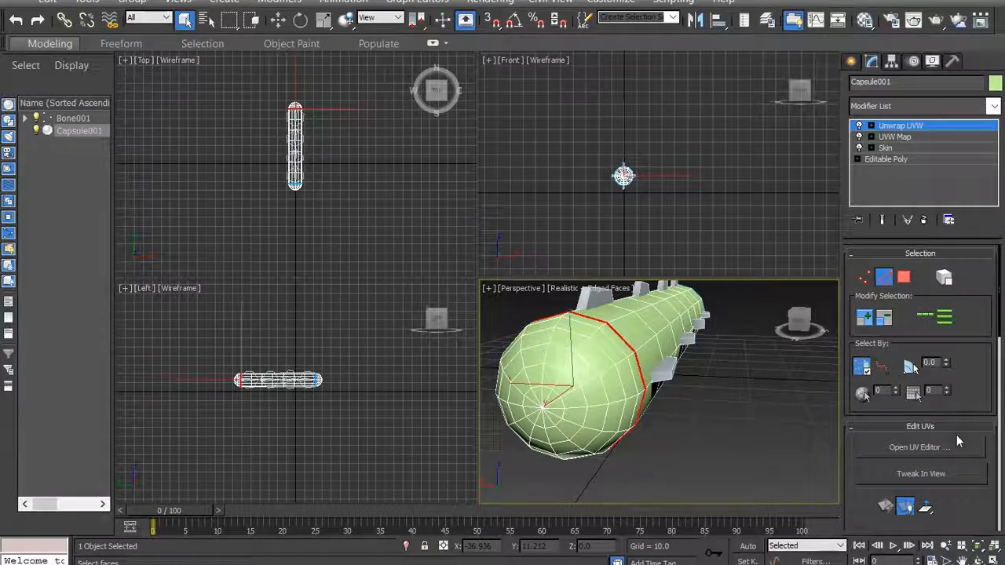
{"action": "left_click_drag", "start_coordinate": [999, 331], "coordinate": [986, 523]}
{"action": "scroll", "coordinate": [922, 383], "scroll_direction": "up", "scroll_amount": 5}
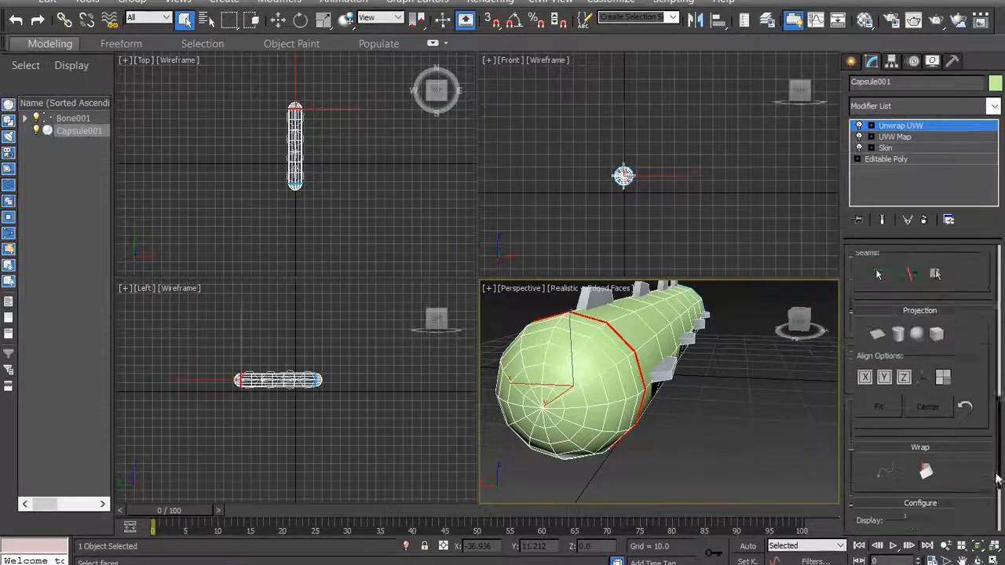
{"action": "left_click", "coordinate": [915, 332]}
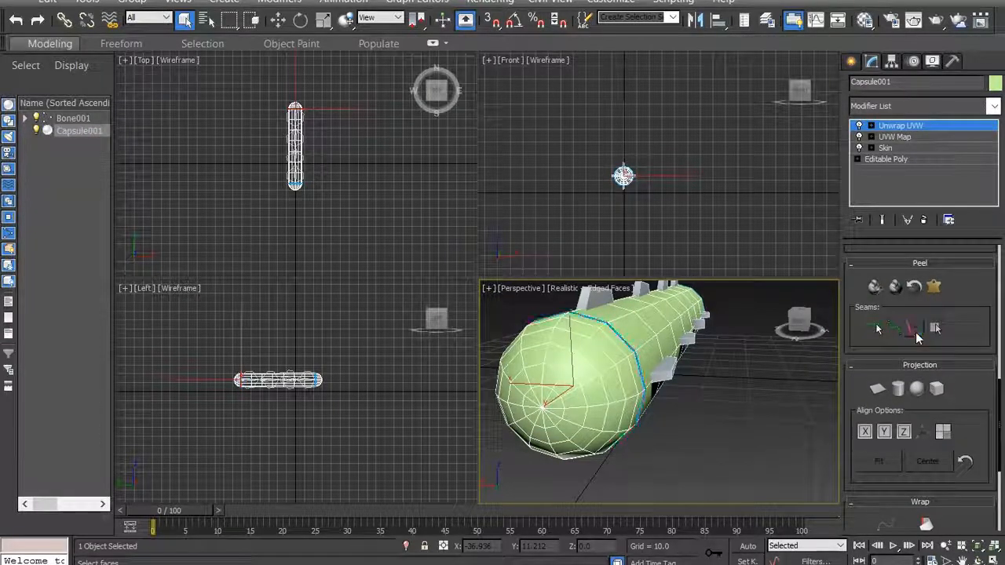
- Select the straight line of lengthwise edges under one fin row between the two cap seams and convert it to a seam
{"action": "left_click_drag", "start_coordinate": [800, 321], "coordinate": [760, 315]}
{"action": "middle_click_drag", "start_coordinate": [675, 441], "coordinate": [766, 337], "text": "alt"}
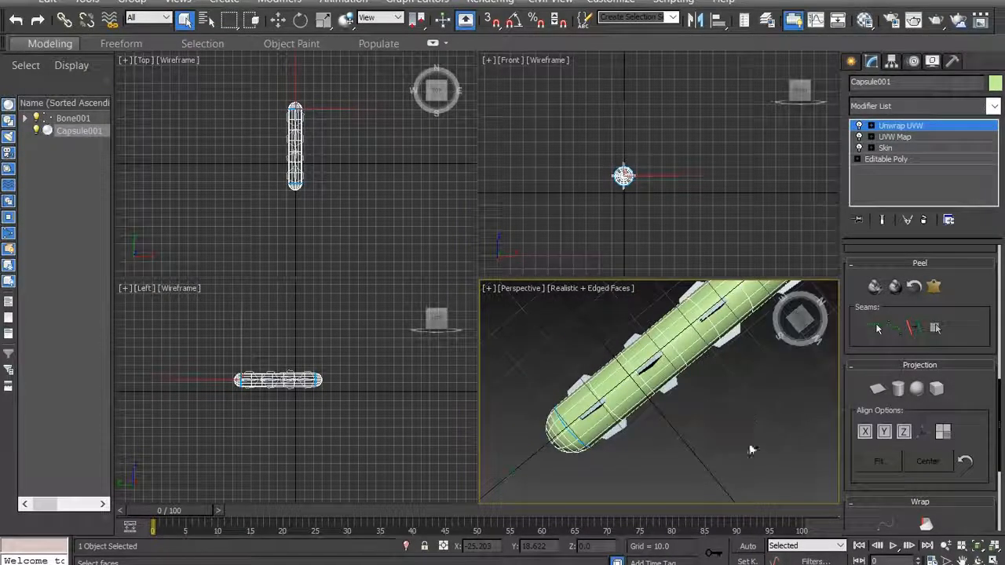
{"action": "left_click", "coordinate": [994, 559]}
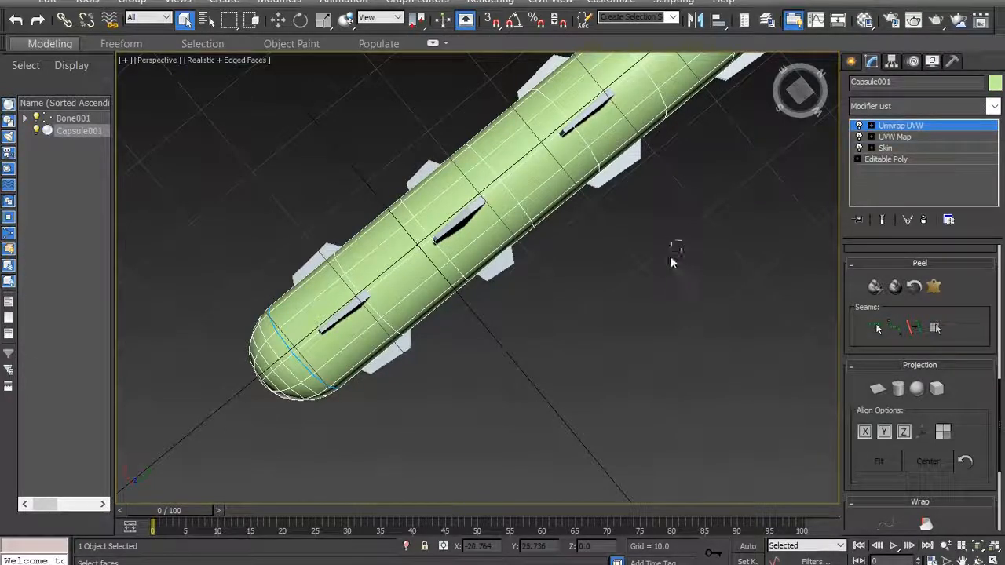
{"action": "left_click", "coordinate": [963, 560]}
{"action": "left_click_drag", "start_coordinate": [808, 331], "coordinate": [722, 458]}
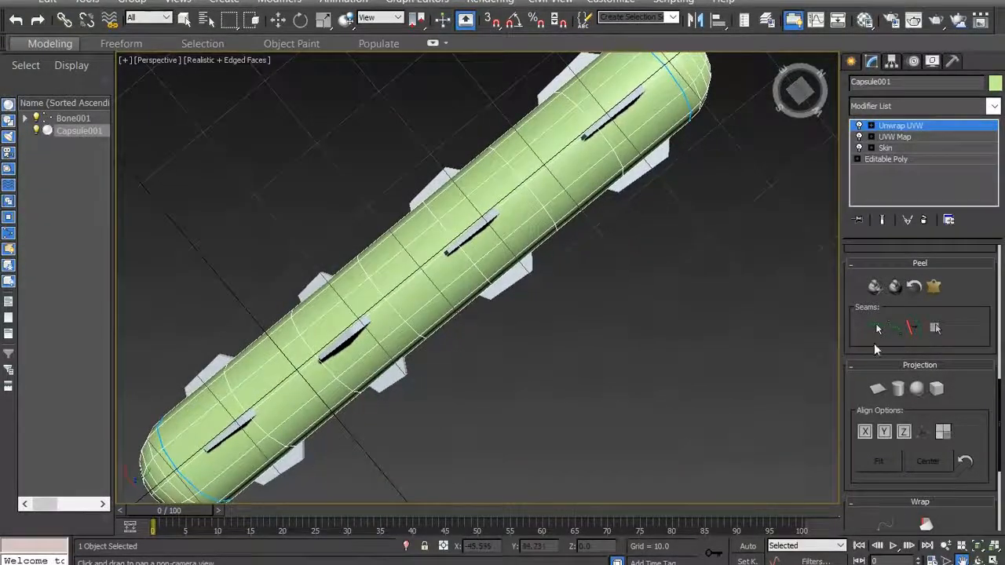
{"action": "scroll", "coordinate": [998, 426], "scroll_direction": "up", "scroll_amount": 5}
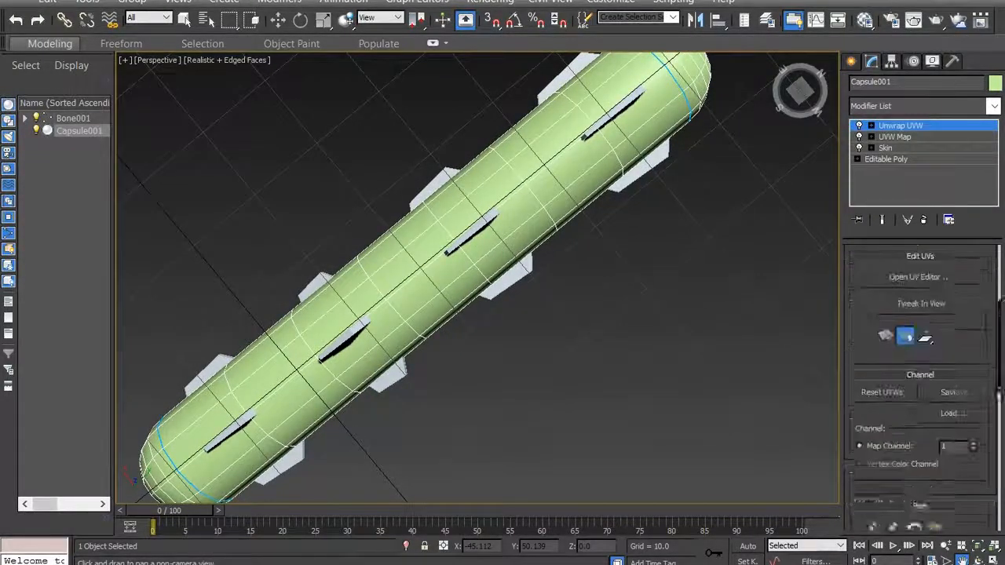
{"action": "right_click", "coordinate": [695, 287]}
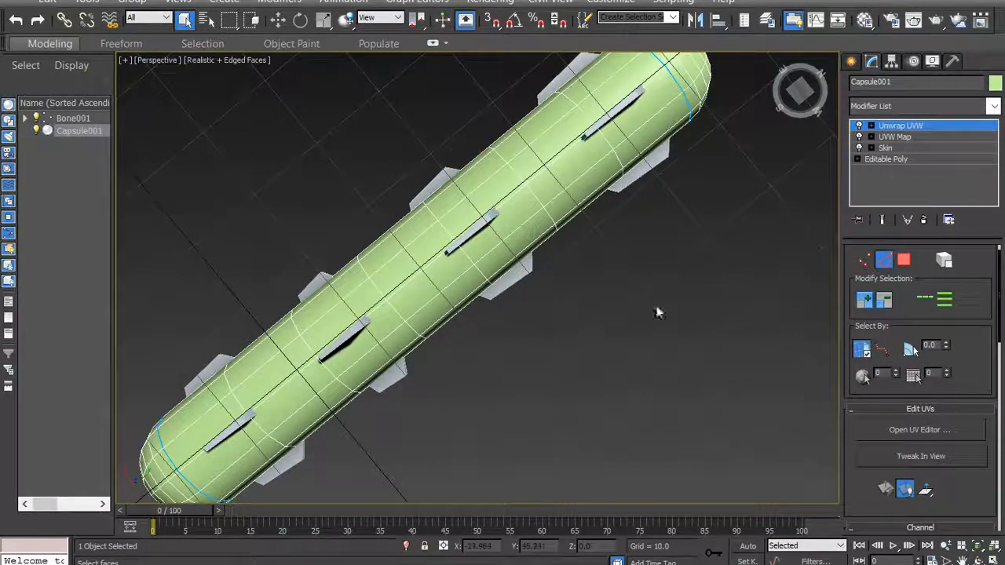
{"action": "left_click", "coordinate": [194, 465]}
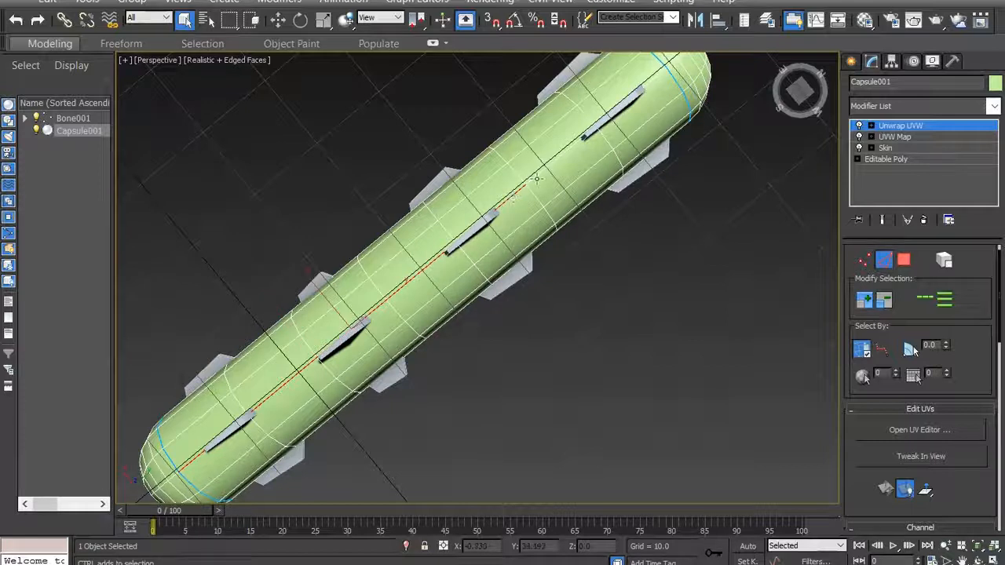
{"action": "left_click", "coordinate": [657, 76], "text": "ctrl"}
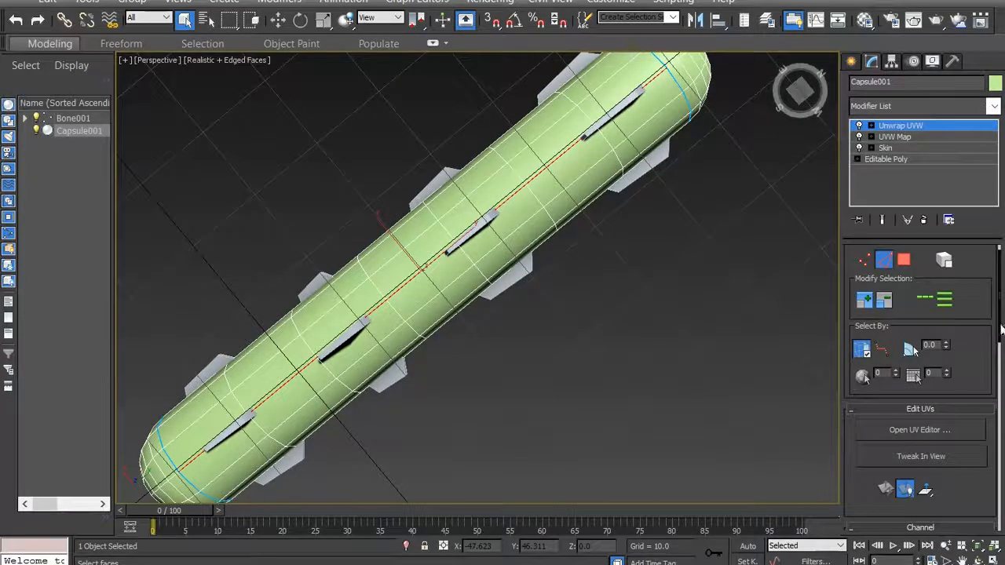
{"action": "scroll", "coordinate": [999, 330], "scroll_direction": "down", "scroll_amount": 5}
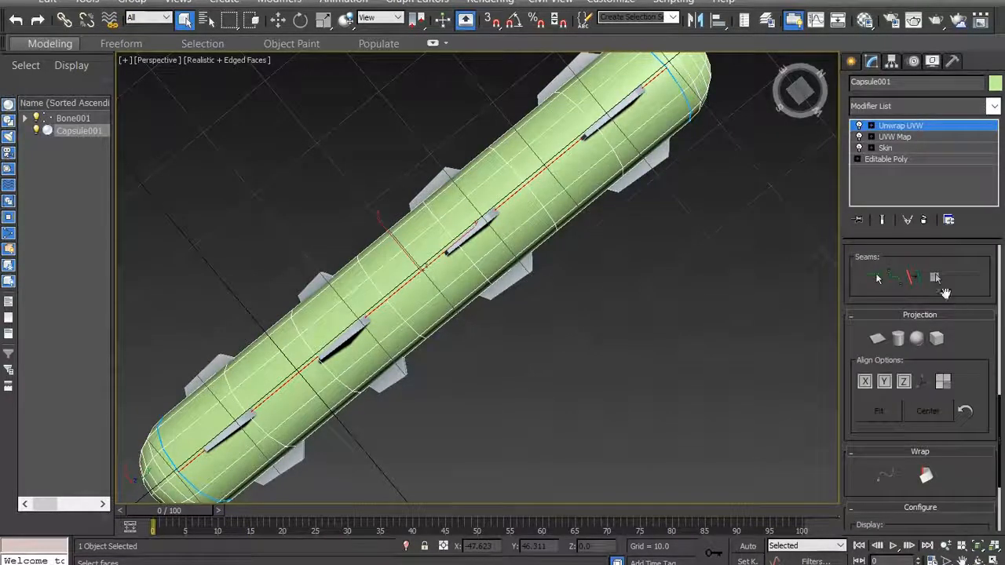
{"action": "left_click", "coordinate": [917, 280]}
- Select all faces of the capsule's front rounded cap at Unwrap UVW polygon level
{"action": "left_click_drag", "start_coordinate": [801, 95], "coordinate": [824, 61]}
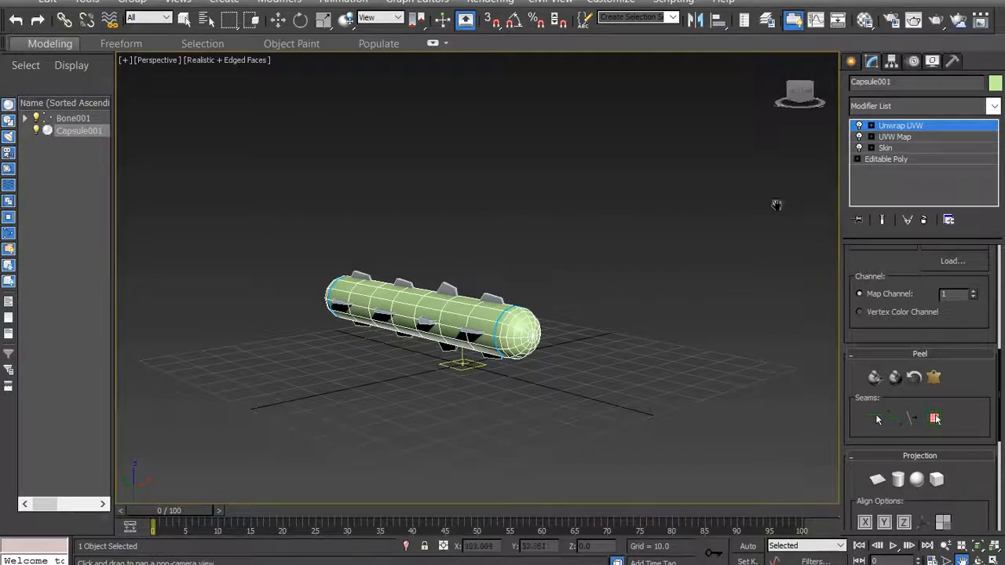
{"action": "mouse_move", "coordinate": [807, 94]}
{"action": "left_mouse_down"}
{"action": "mouse_move", "coordinate": [776, 101]}
{"action": "mouse_move", "coordinate": [824, 94]}
{"action": "mouse_move", "coordinate": [806, 85]}
{"action": "mouse_move", "coordinate": [806, 99]}
{"action": "left_mouse_up"}
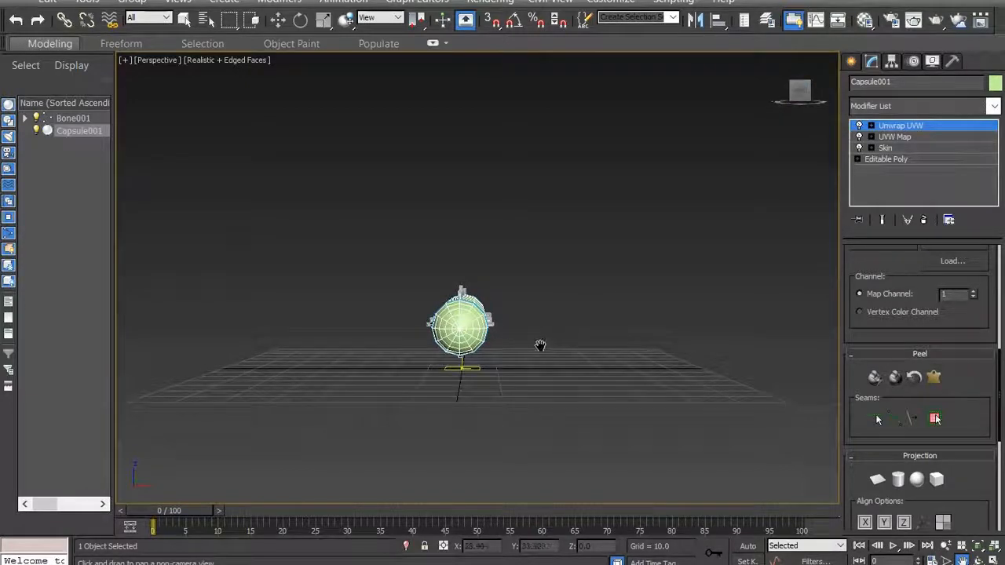
{"action": "scroll", "coordinate": [555, 344], "scroll_direction": "up", "scroll_amount": 5}
{"action": "middle_click_drag", "start_coordinate": [487, 303], "coordinate": [633, 303]}
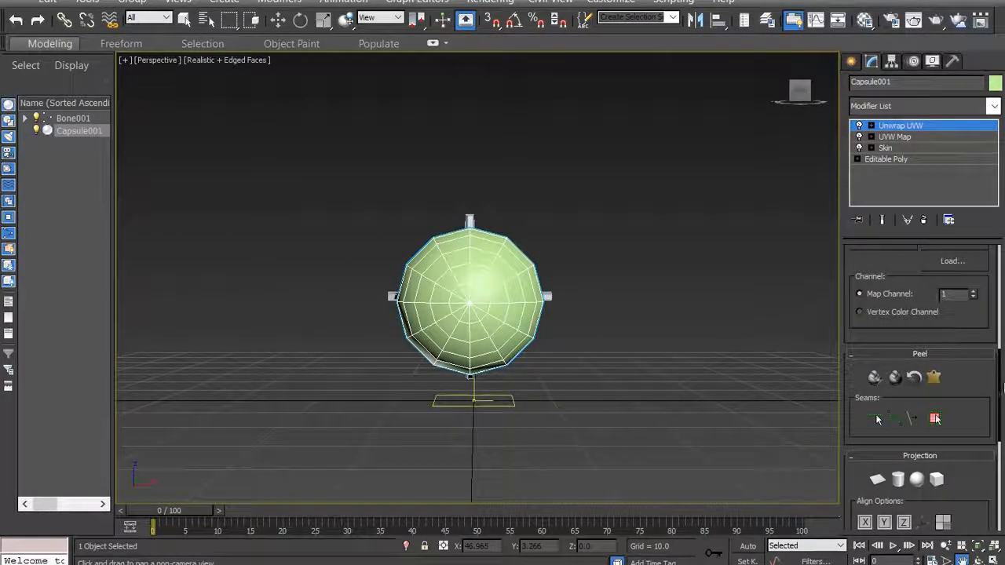
{"action": "left_click_drag", "start_coordinate": [1001, 390], "coordinate": [1001, 273]}
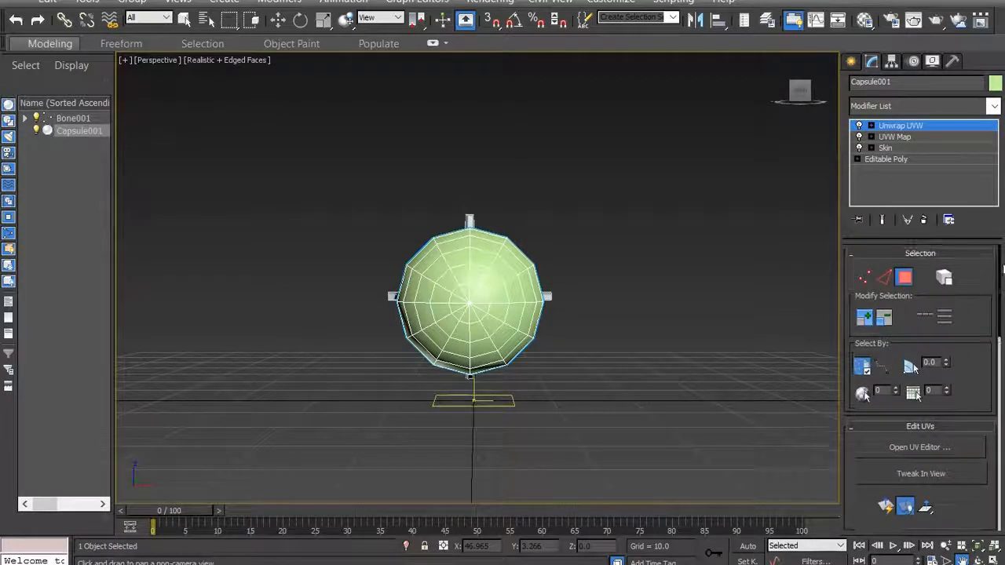
{"action": "left_click", "coordinate": [904, 281]}
{"action": "left_click_drag", "start_coordinate": [370, 170], "coordinate": [590, 413]}
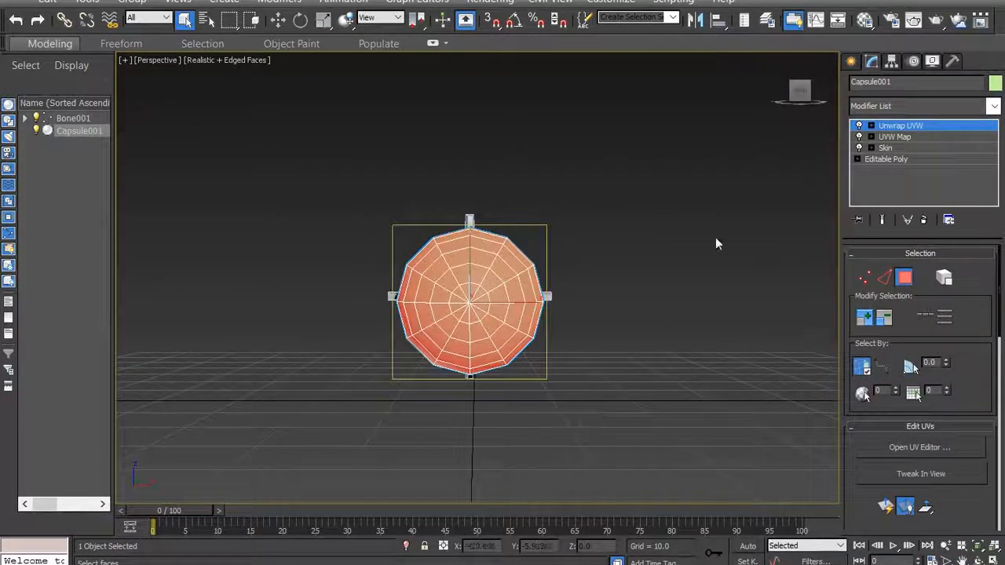
- Open the UV editor and apply Quick Peel to the selected front cap faces
{"action": "mouse_move", "coordinate": [801, 92]}
{"action": "left_mouse_down"}
{"action": "mouse_move", "coordinate": [814, 97]}
{"action": "mouse_move", "coordinate": [814, 113]}
{"action": "mouse_move", "coordinate": [828, 96]}
{"action": "mouse_move", "coordinate": [801, 100]}
{"action": "left_mouse_up"}
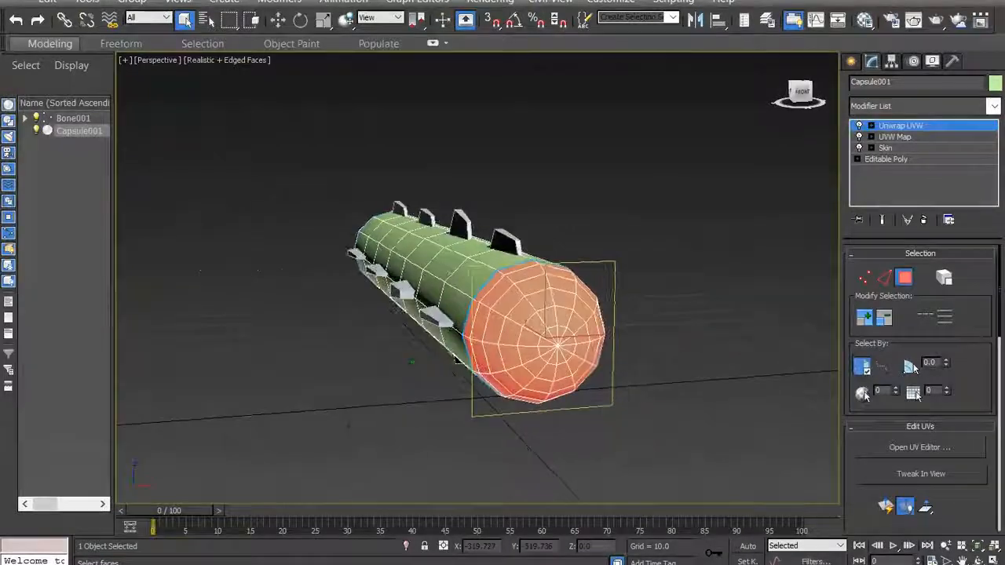
{"action": "left_click_drag", "start_coordinate": [1001, 304], "coordinate": [995, 417]}
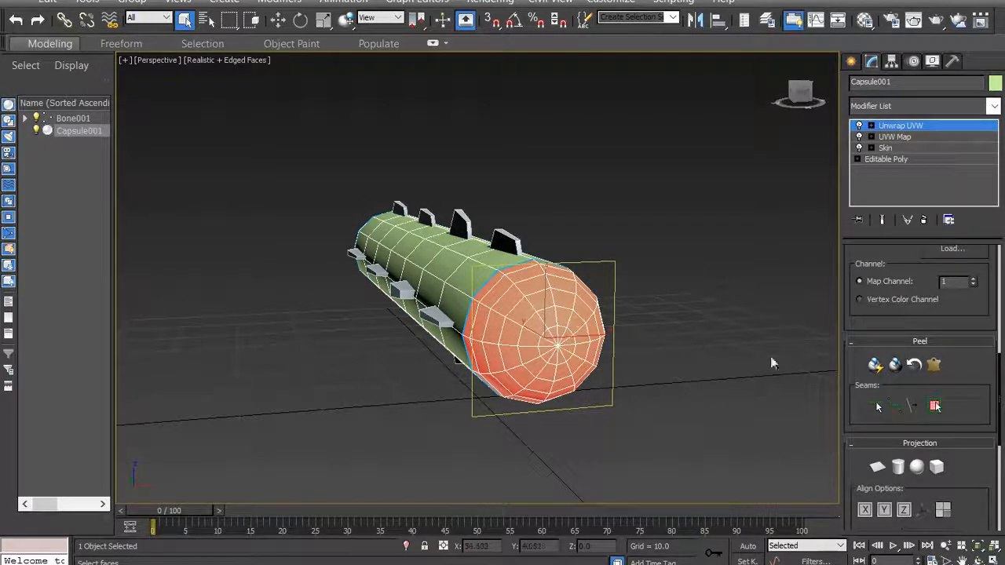
{"action": "left_click_drag", "start_coordinate": [1001, 393], "coordinate": [1001, 336]}
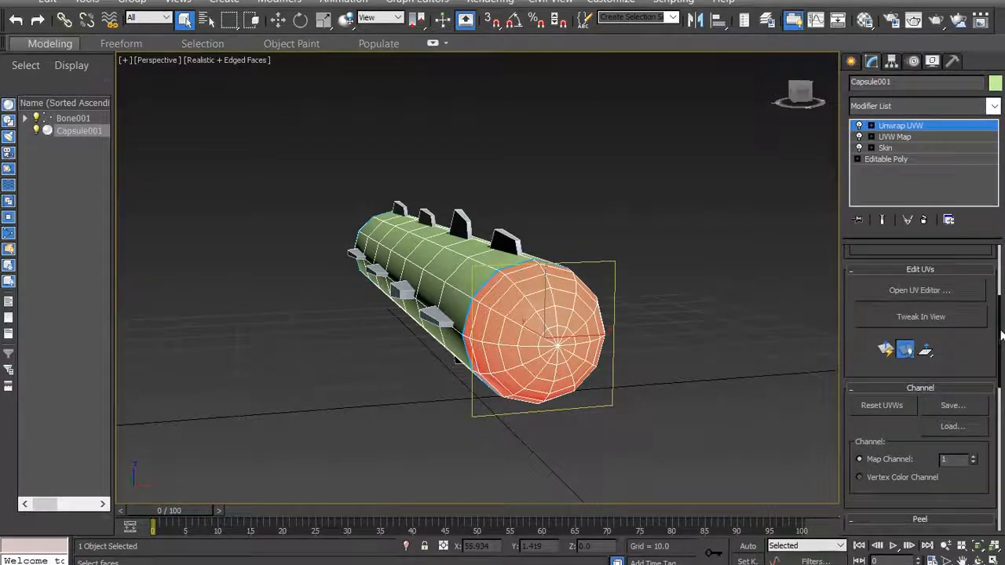
{"action": "left_click", "coordinate": [947, 292]}
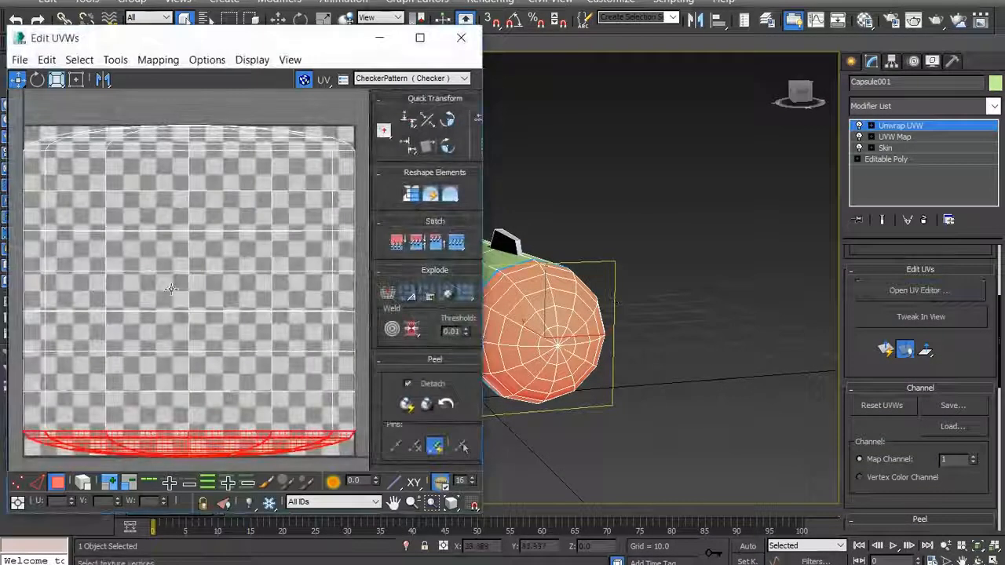
{"action": "scroll", "coordinate": [170, 288], "scroll_direction": "down", "scroll_amount": 2}
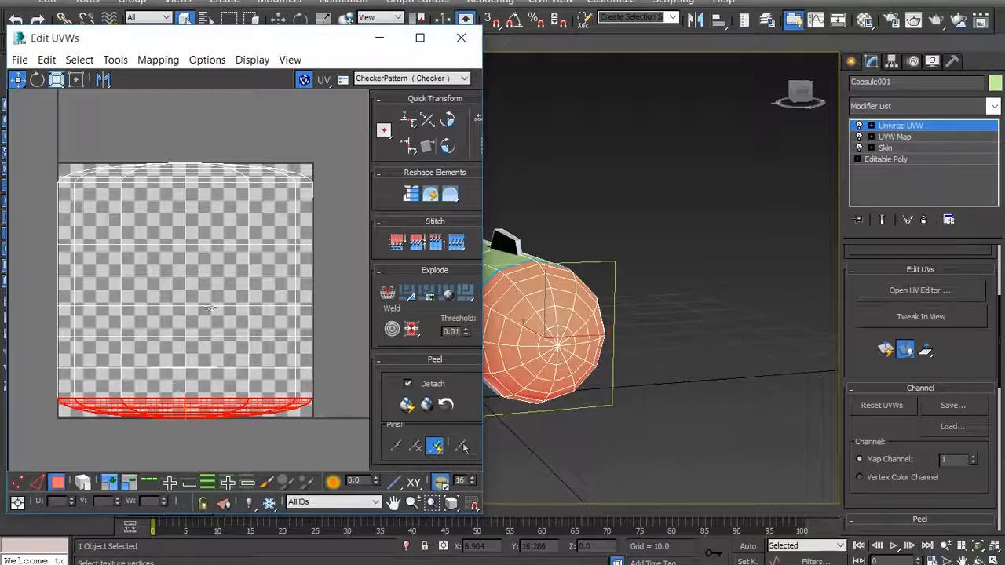
{"action": "left_click", "coordinate": [1000, 351]}
{"action": "scroll", "coordinate": [895, 375], "scroll_direction": "down", "scroll_amount": 3}
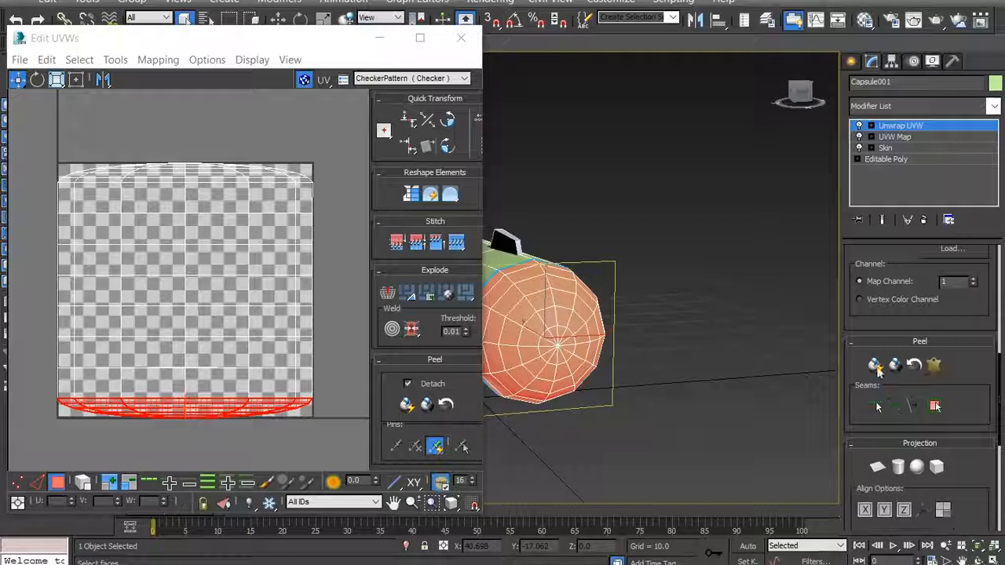
{"action": "left_click", "coordinate": [875, 366]}
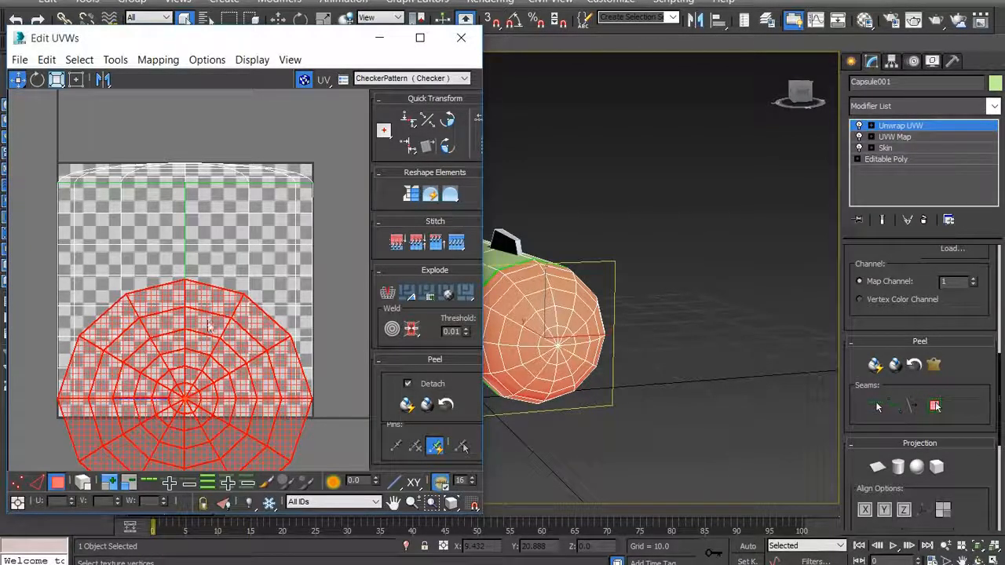
- Move the peeled cap's UV shell outside the checker tile to its right side, and minimize the UV editor
{"action": "scroll", "coordinate": [191, 363], "scroll_direction": "down", "scroll_amount": 4}
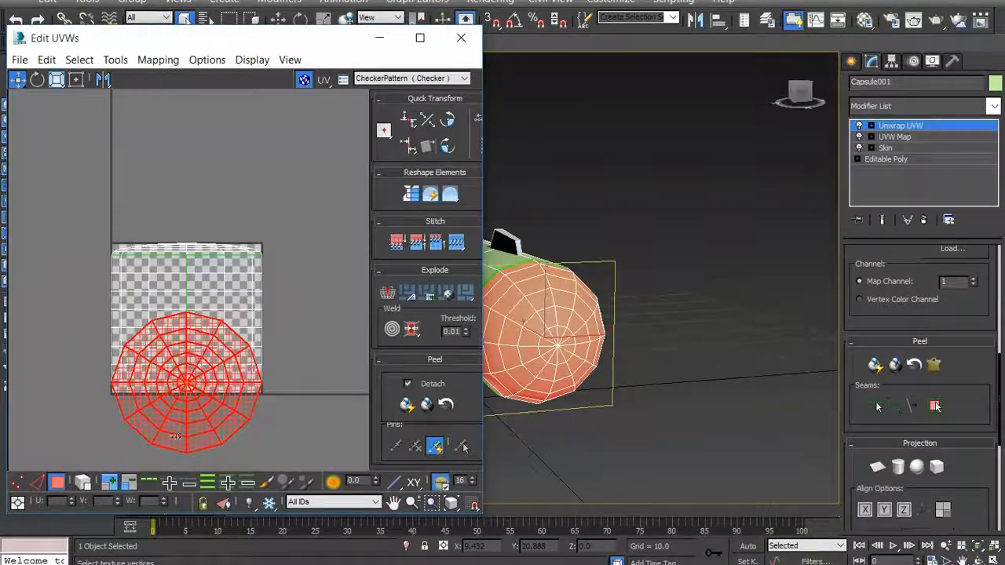
{"action": "left_click_drag", "start_coordinate": [149, 412], "coordinate": [306, 342]}
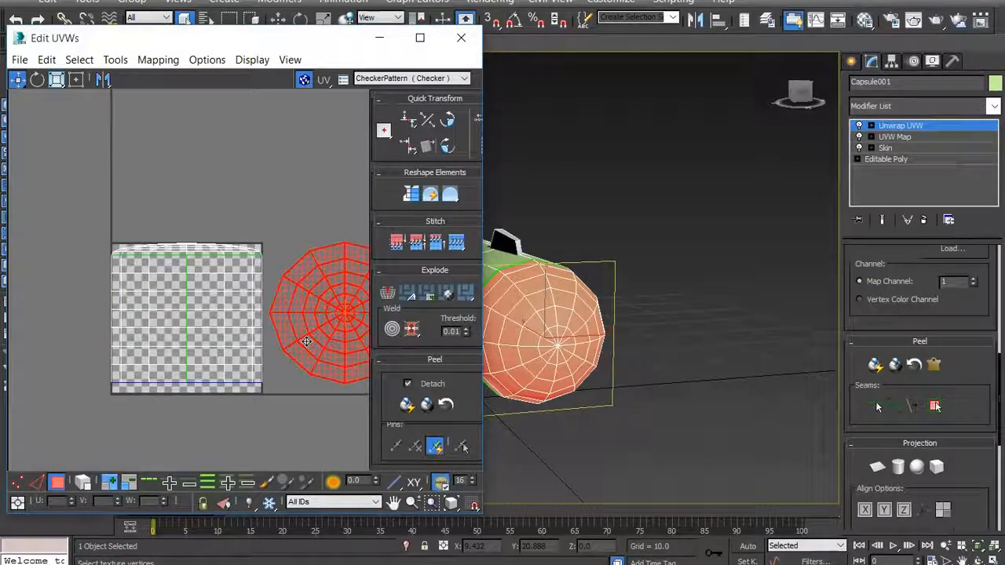
{"action": "scroll", "coordinate": [118, 251], "scroll_direction": "down", "scroll_amount": 2}
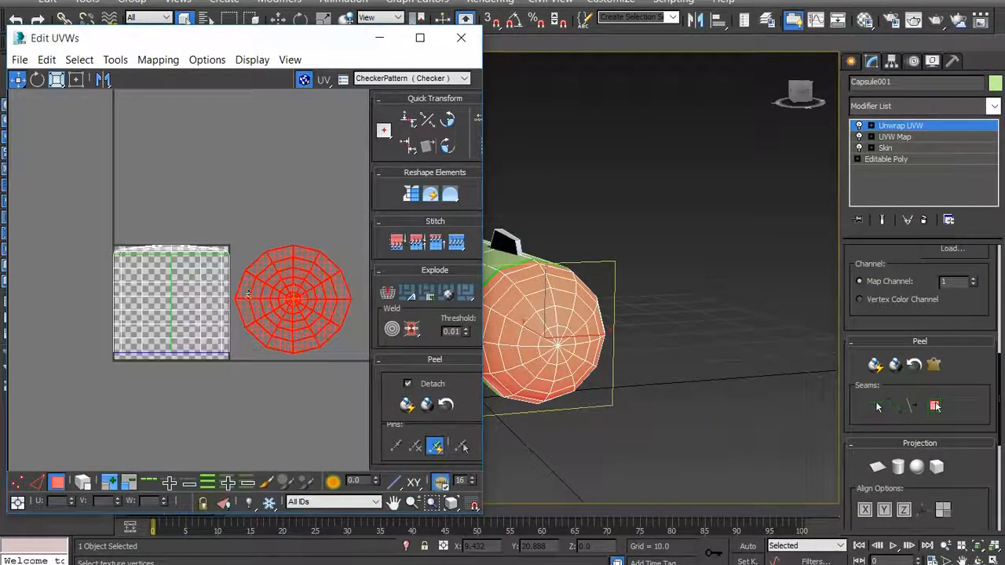
{"action": "scroll", "coordinate": [248, 293], "scroll_direction": "up", "scroll_amount": 2}
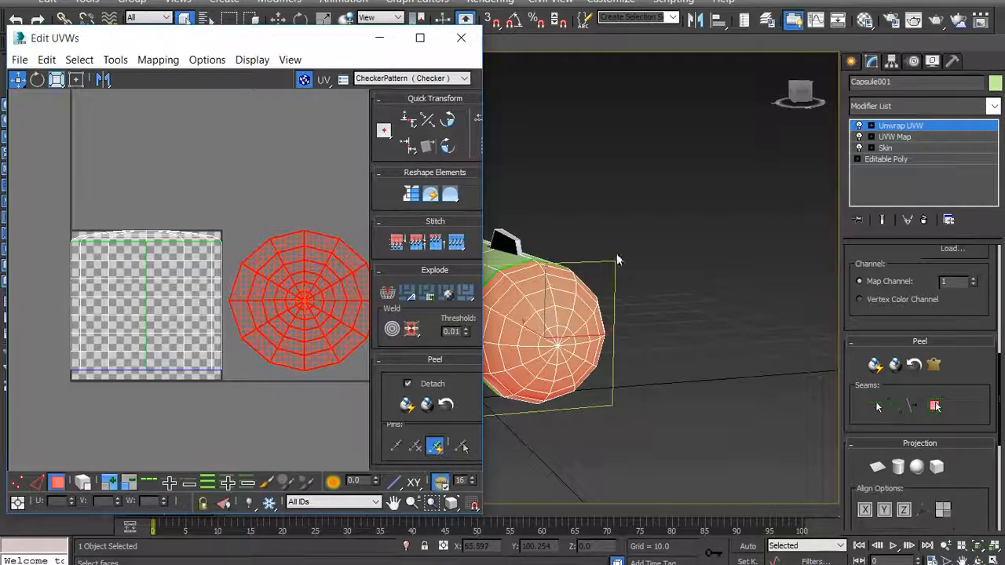
{"action": "left_click", "coordinate": [380, 38]}
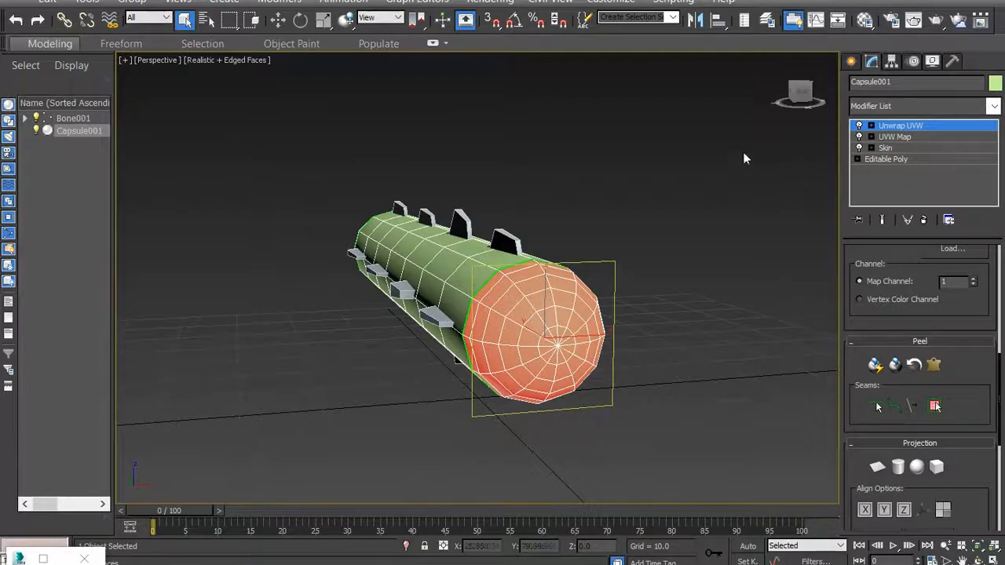
- Select all faces of the capsule's rear rounded cap, on the end opposite the already peeled cap
{"action": "left_click", "coordinate": [801, 93]}
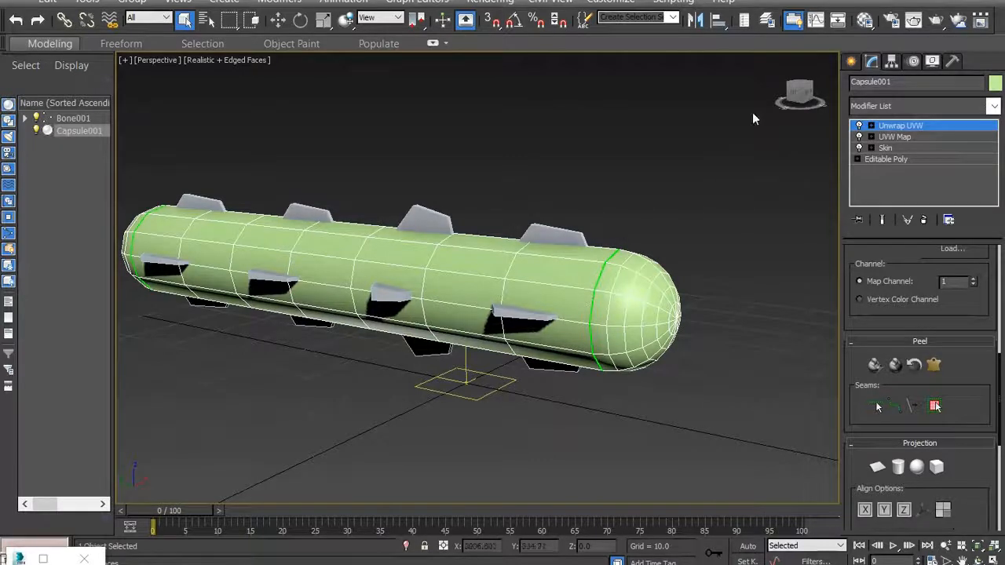
{"action": "left_click_drag", "start_coordinate": [797, 95], "coordinate": [822, 97]}
{"action": "middle_click_drag", "start_coordinate": [413, 363], "coordinate": [401, 327], "text": "alt"}
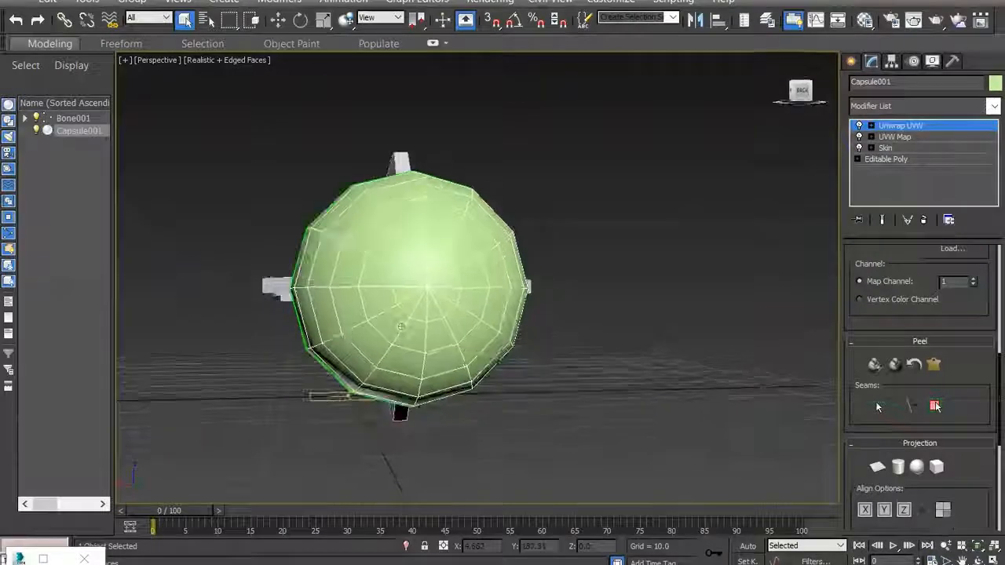
{"action": "scroll", "coordinate": [557, 264], "scroll_direction": "down", "scroll_amount": 4}
{"action": "left_click", "coordinate": [801, 91]}
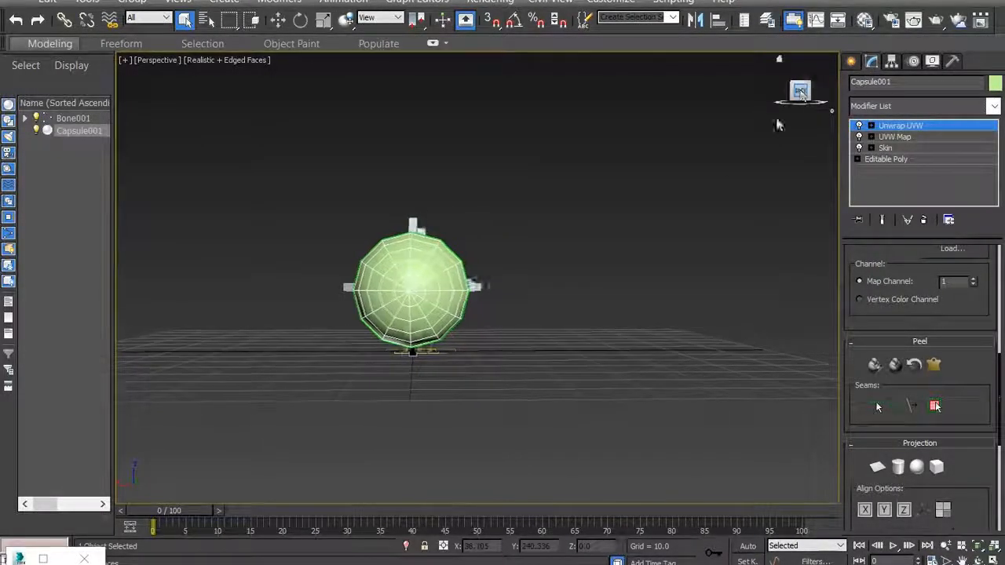
{"action": "left_click", "coordinate": [963, 561]}
{"action": "left_click_drag", "start_coordinate": [615, 413], "coordinate": [665, 422]}
{"action": "key", "text": "Escape"}
{"action": "left_click_drag", "start_coordinate": [359, 200], "coordinate": [580, 383]}
{"action": "mouse_move", "coordinate": [799, 93]}
{"action": "left_mouse_down"}
{"action": "mouse_move", "coordinate": [771, 102]}
{"action": "mouse_move", "coordinate": [790, 88]}
{"action": "left_mouse_up"}
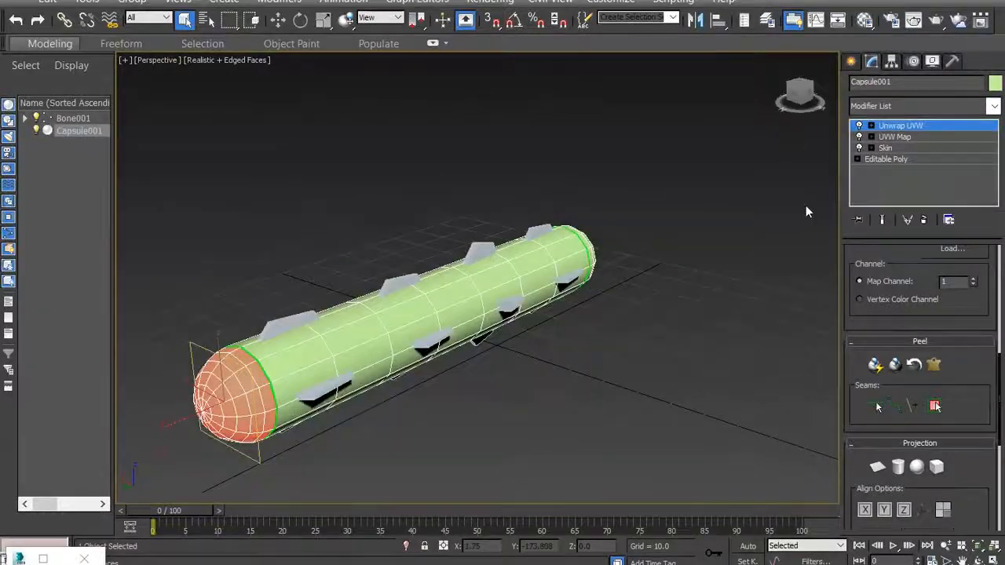
- Restore the UV editor as a smaller window beside the viewport, widened to show the checker tile and the peeled cap shell
{"action": "left_click", "coordinate": [44, 559]}
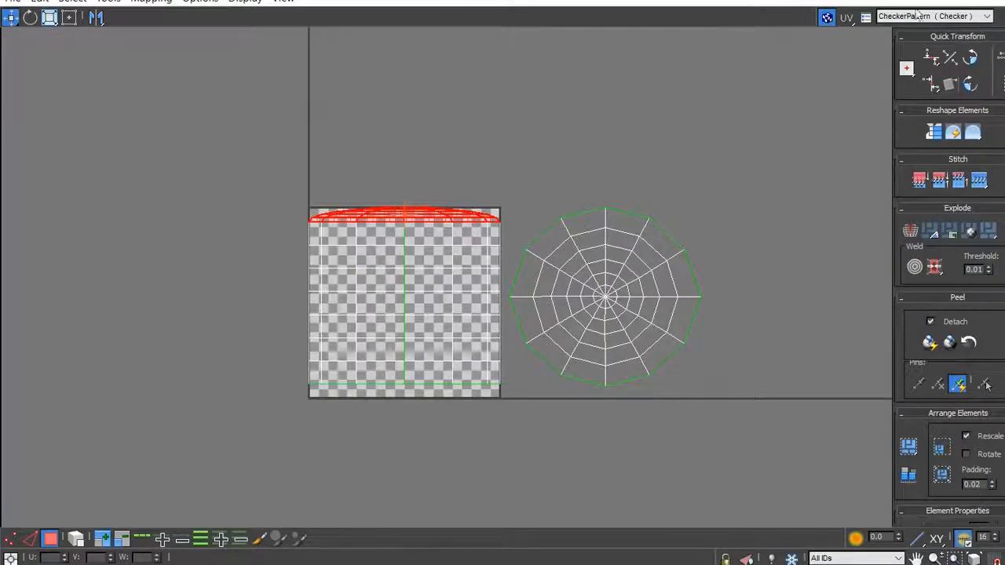
{"action": "left_click", "coordinate": [943, 0]}
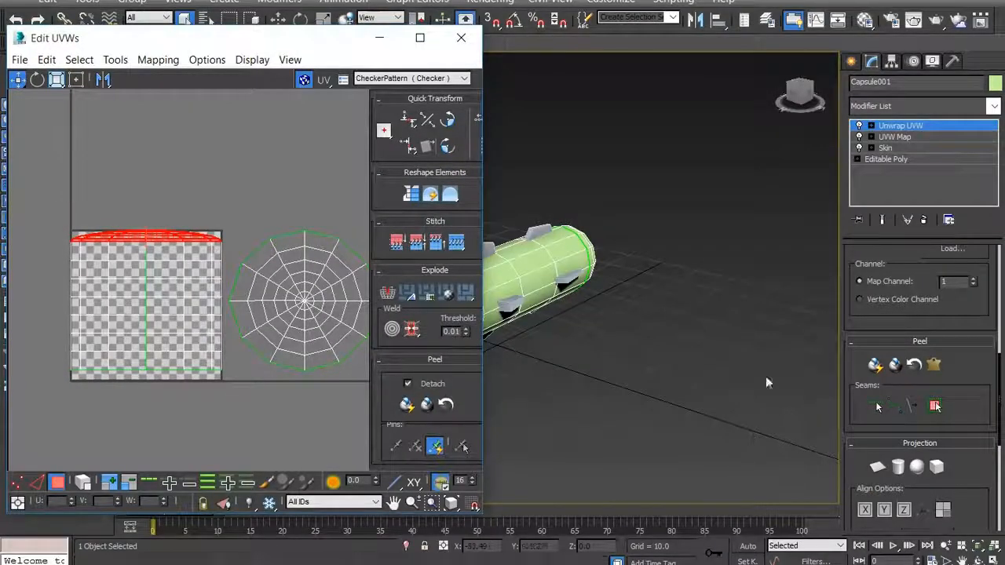
{"action": "middle_click_drag", "start_coordinate": [549, 403], "coordinate": [620, 229]}
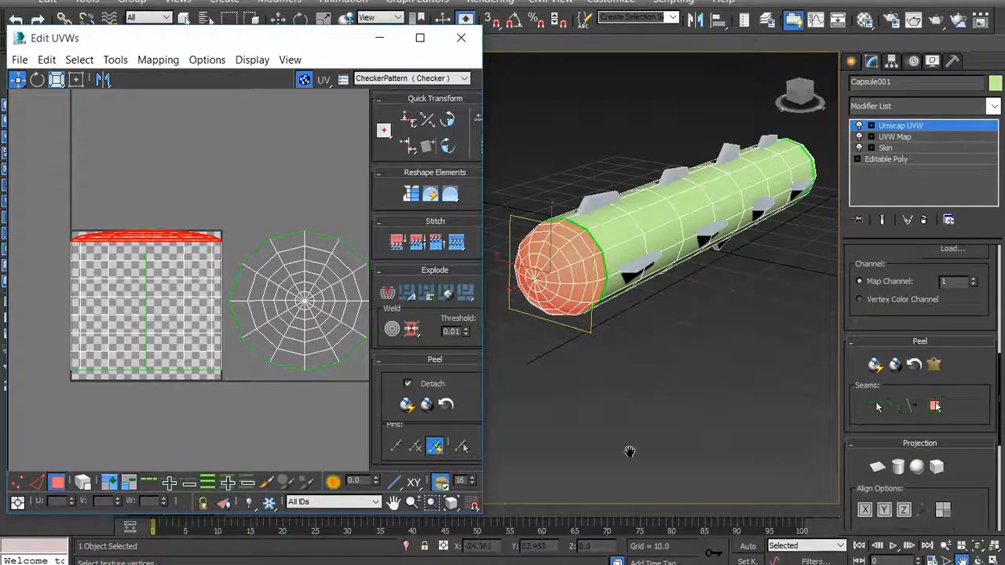
{"action": "left_click_drag", "start_coordinate": [490, 390], "coordinate": [553, 389]}
{"action": "scroll", "coordinate": [40, 339], "scroll_direction": "down", "scroll_amount": 2}
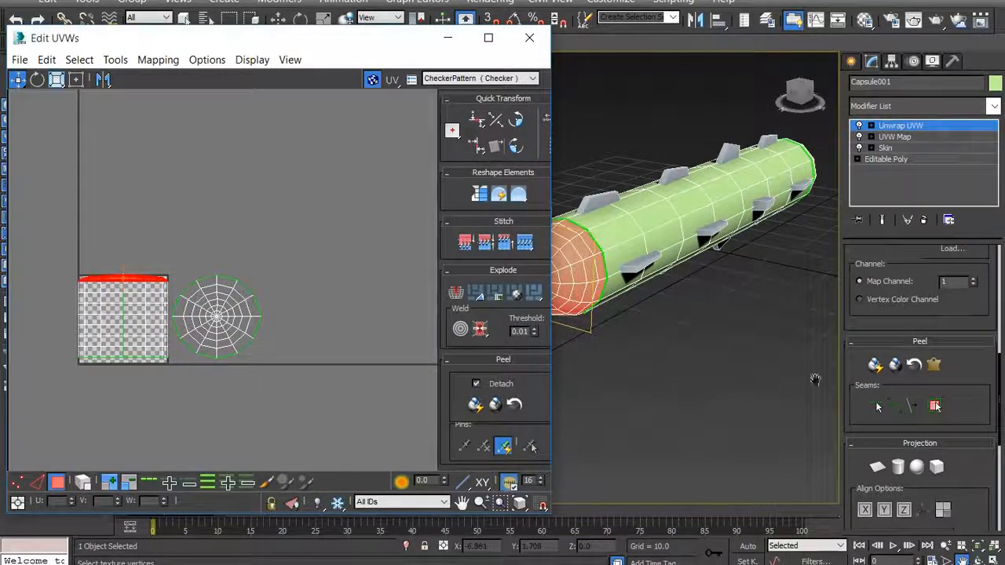
- Apply Quick Peel to the selected rear cap faces, move their shell to the right of the first cap's shell, and minimize the UV editor
{"action": "left_click", "coordinate": [977, 367]}
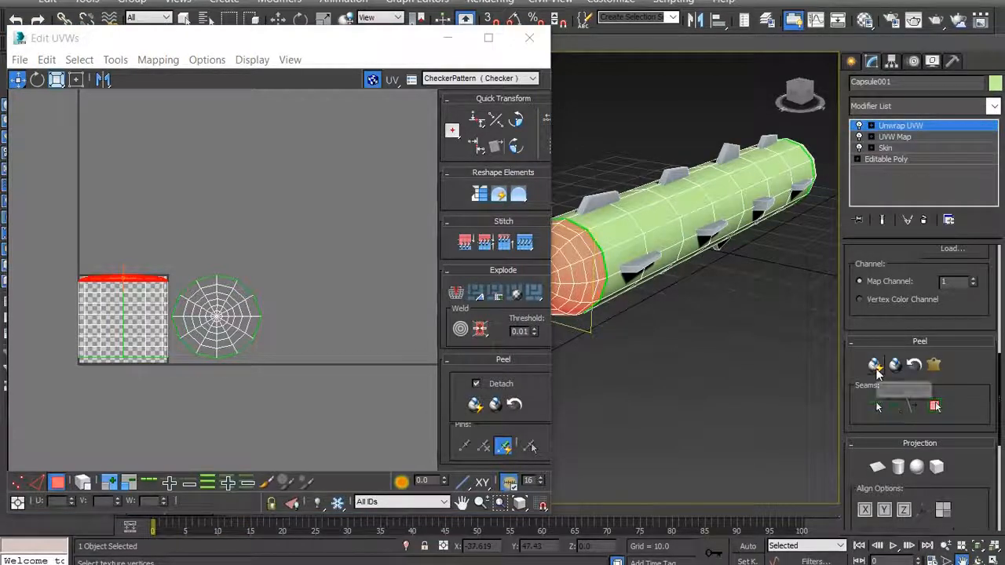
{"action": "left_click", "coordinate": [876, 367]}
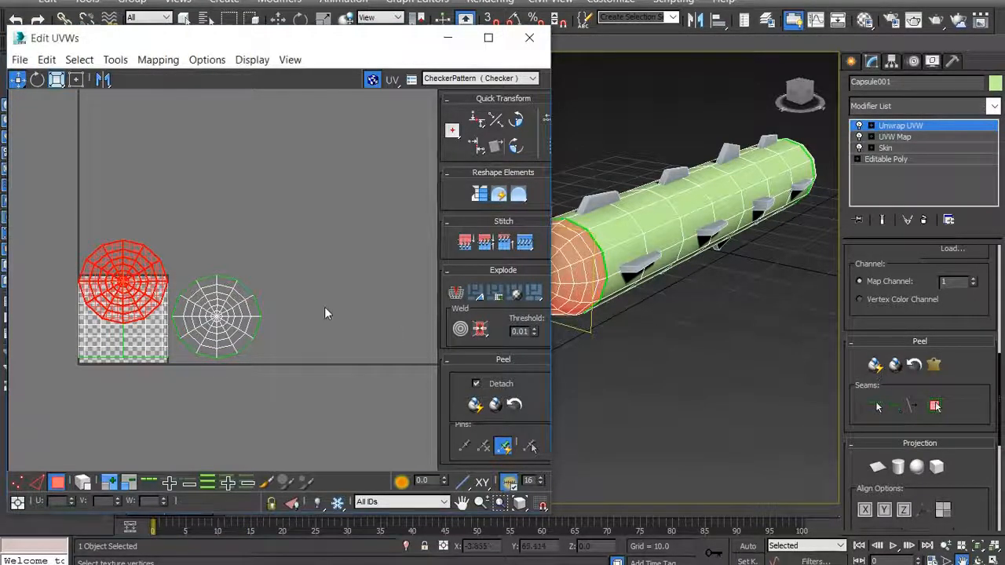
{"action": "left_click_drag", "start_coordinate": [126, 286], "coordinate": [314, 318]}
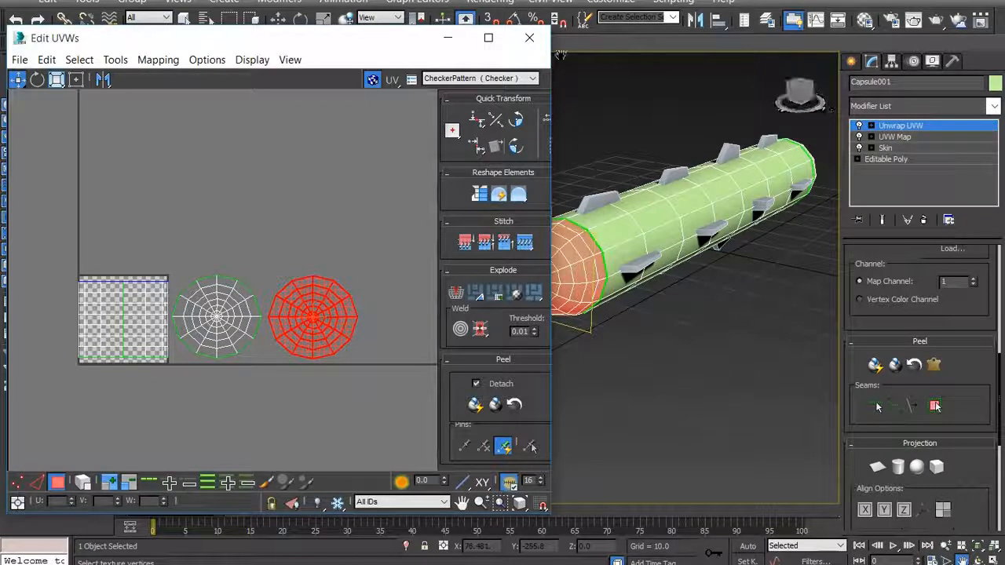
{"action": "left_click", "coordinate": [451, 38]}
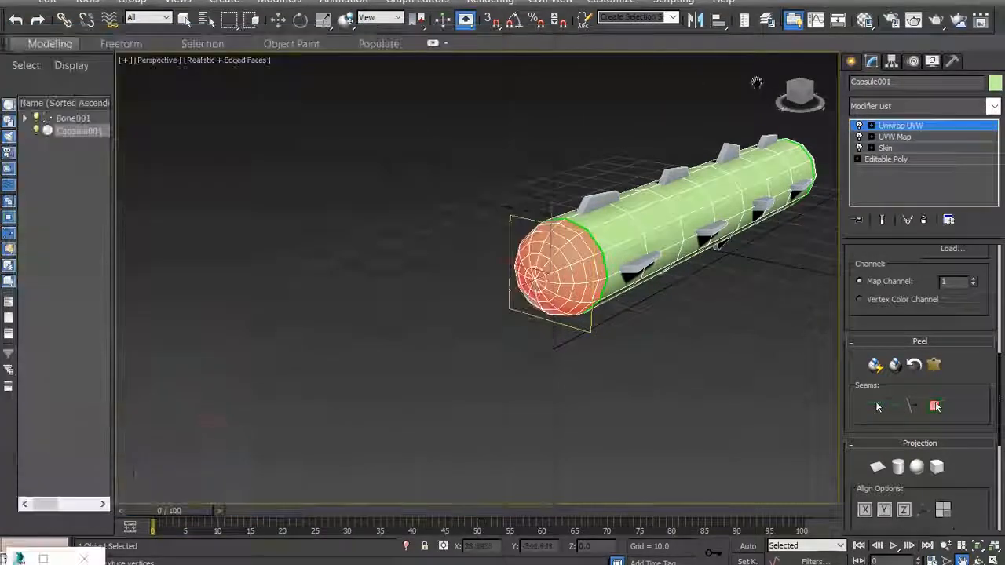
- Select the capsule's body faces between the two cap seams from one side
{"action": "left_click", "coordinate": [806, 92]}
{"action": "middle_click_drag", "start_coordinate": [653, 387], "coordinate": [474, 449]}
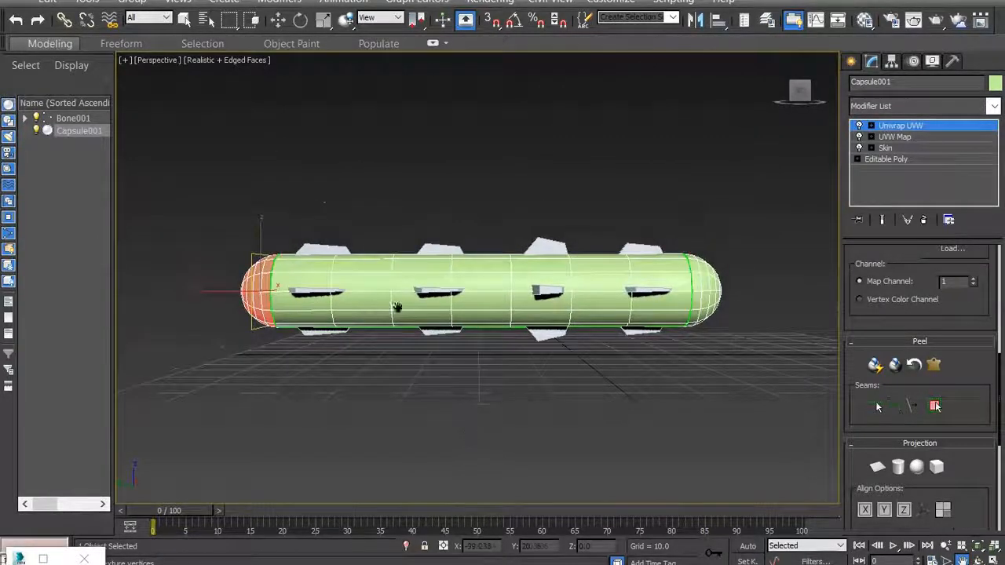
{"action": "key", "text": "q"}
{"action": "left_click_drag", "start_coordinate": [301, 186], "coordinate": [662, 362]}
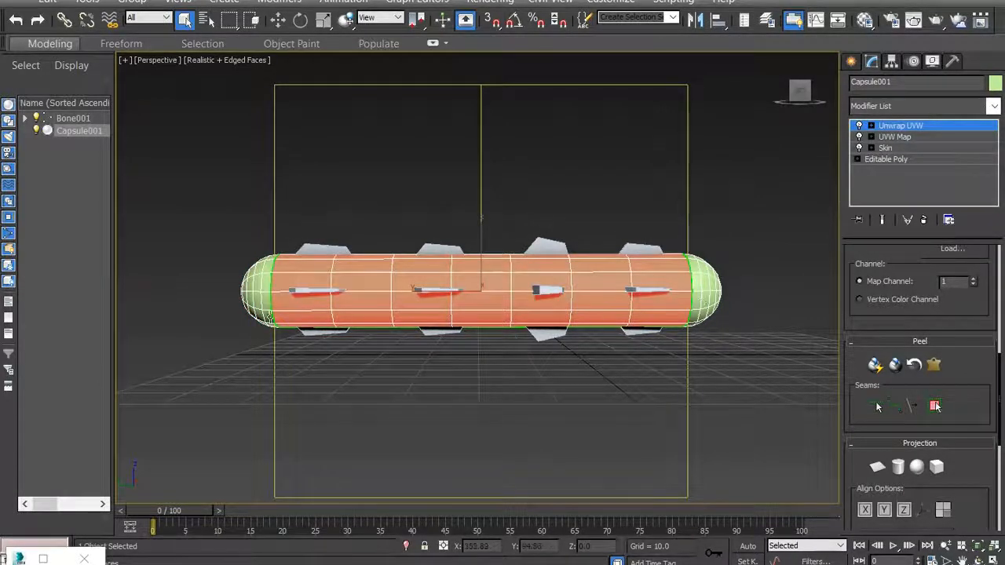
- Add the body faces on the capsule's opposite side, between the two cap seams, to the selection
{"action": "left_click_drag", "start_coordinate": [800, 94], "coordinate": [766, 94]}
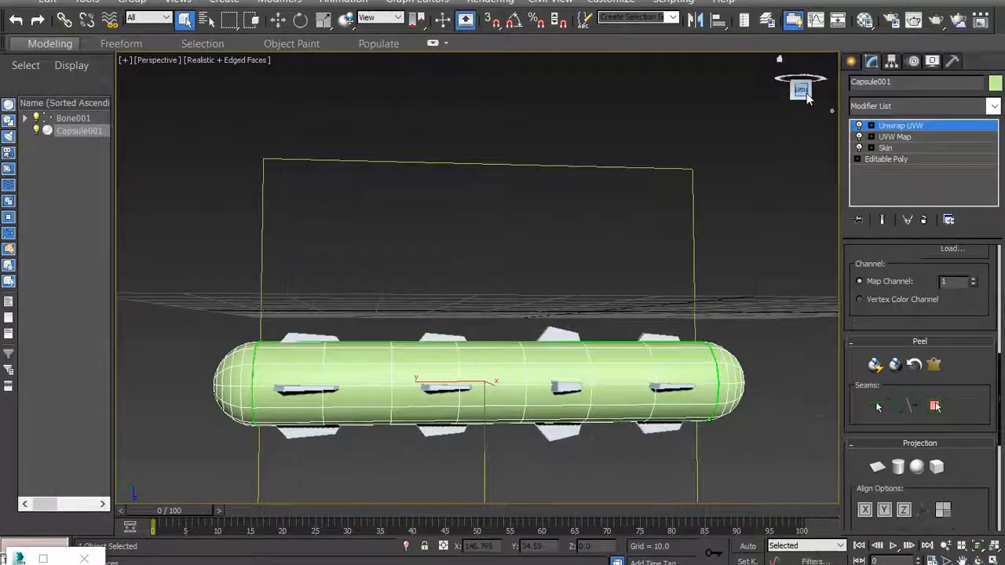
{"action": "left_click", "coordinate": [807, 97]}
{"action": "scroll", "coordinate": [302, 345], "scroll_direction": "down", "scroll_amount": 4}
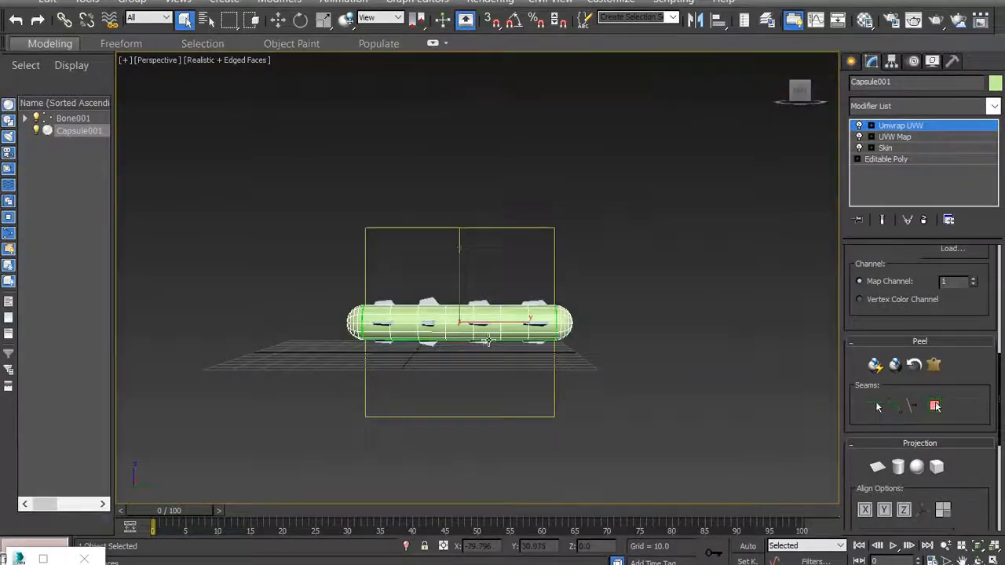
{"action": "scroll", "coordinate": [486, 340], "scroll_direction": "up", "scroll_amount": 3}
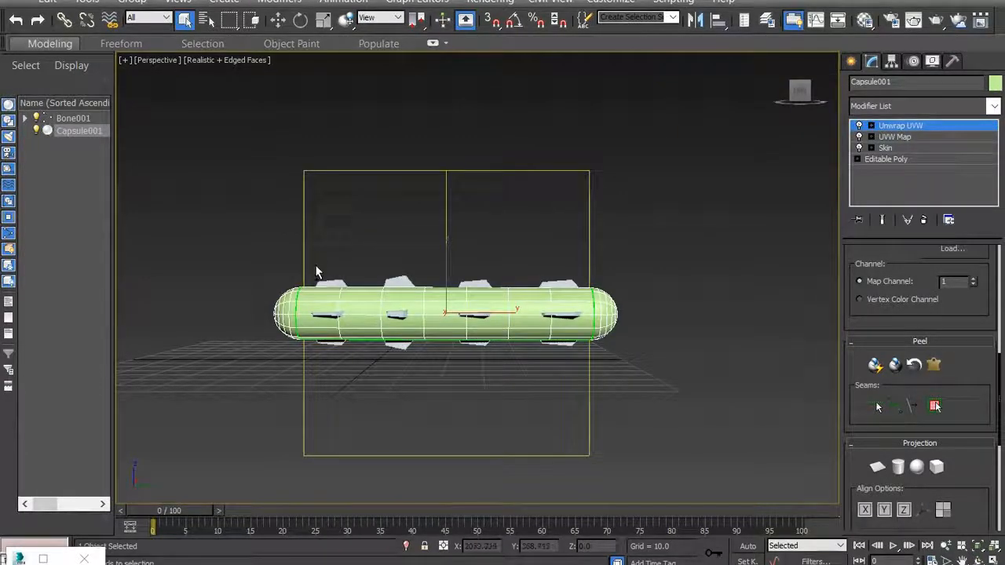
{"action": "left_click_drag", "start_coordinate": [384, 329], "coordinate": [567, 358]}
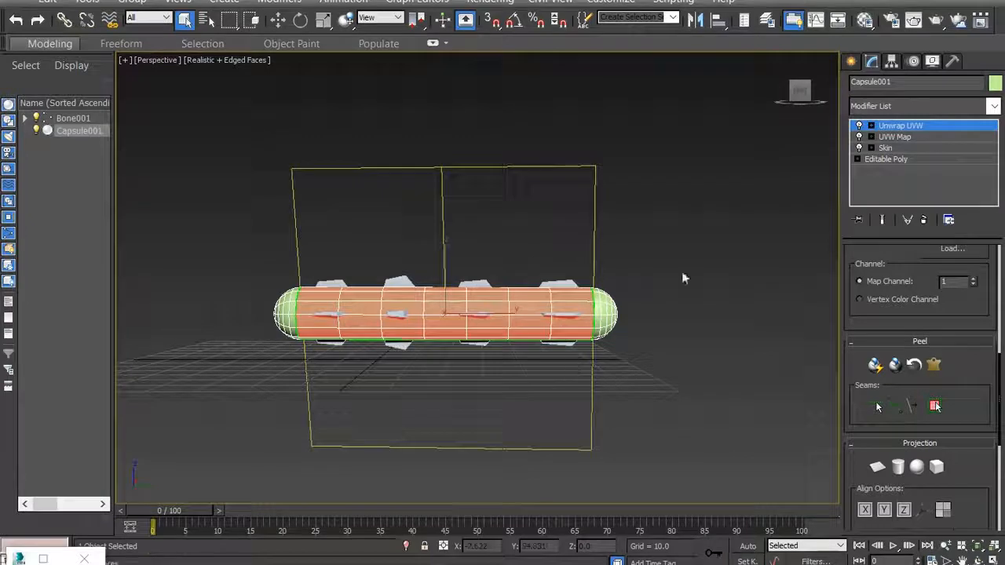
{"action": "left_click_drag", "start_coordinate": [800, 91], "coordinate": [775, 130]}
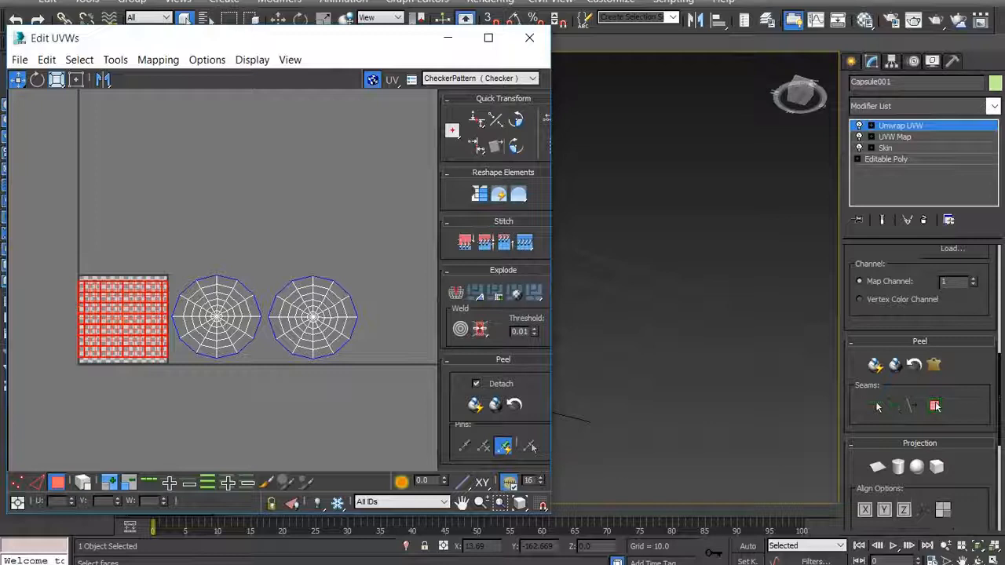
- Bring the capsule into view beside the UV editor and apply Quick Peel to the selected body faces
{"action": "left_click", "coordinate": [962, 560]}
{"action": "left_click_drag", "start_coordinate": [619, 447], "coordinate": [884, 391]}
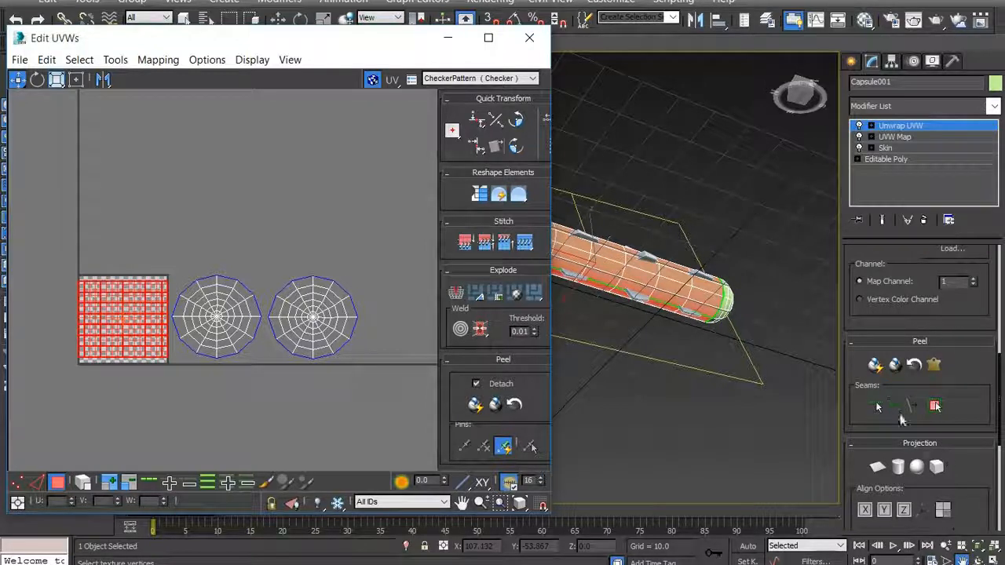
{"action": "left_click", "coordinate": [873, 366]}
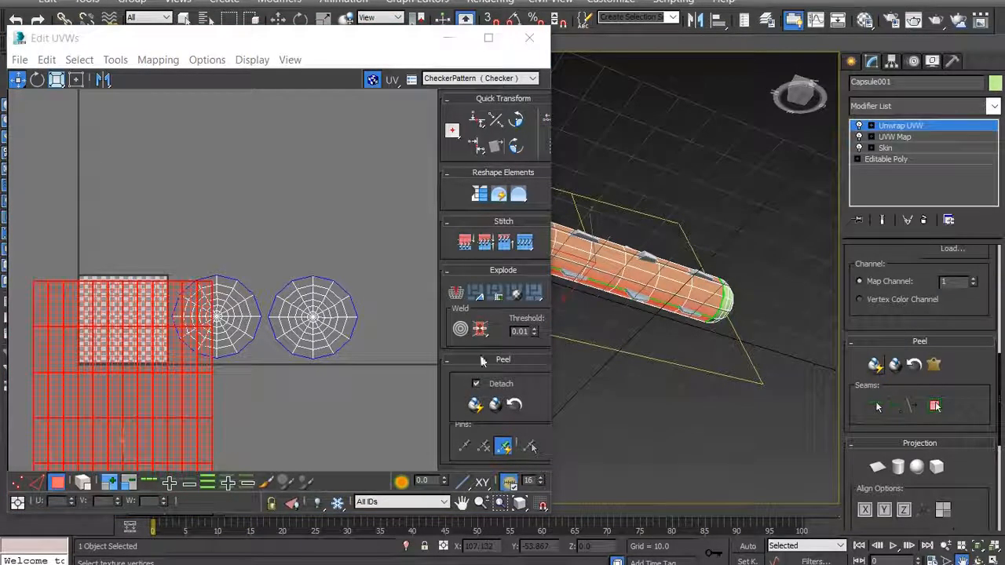
- Move the peeled body's UV shell off the cap shells to the empty area left of the checker tile
{"action": "scroll", "coordinate": [157, 338], "scroll_direction": "down", "scroll_amount": 1}
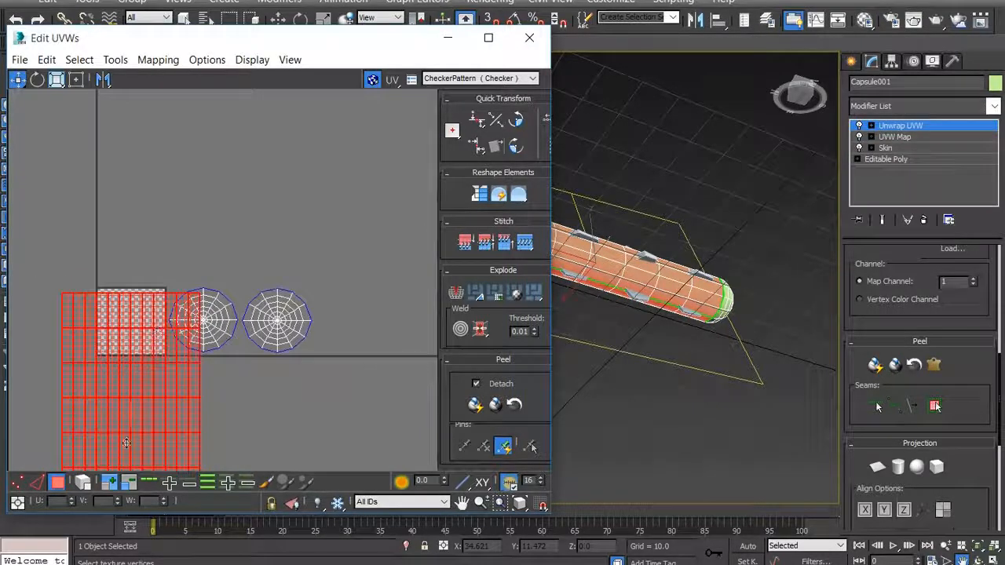
{"action": "scroll", "coordinate": [153, 331], "scroll_direction": "down", "scroll_amount": 1}
{"action": "scroll", "coordinate": [116, 282], "scroll_direction": "down", "scroll_amount": 1}
{"action": "scroll", "coordinate": [115, 463], "scroll_direction": "up", "scroll_amount": 1}
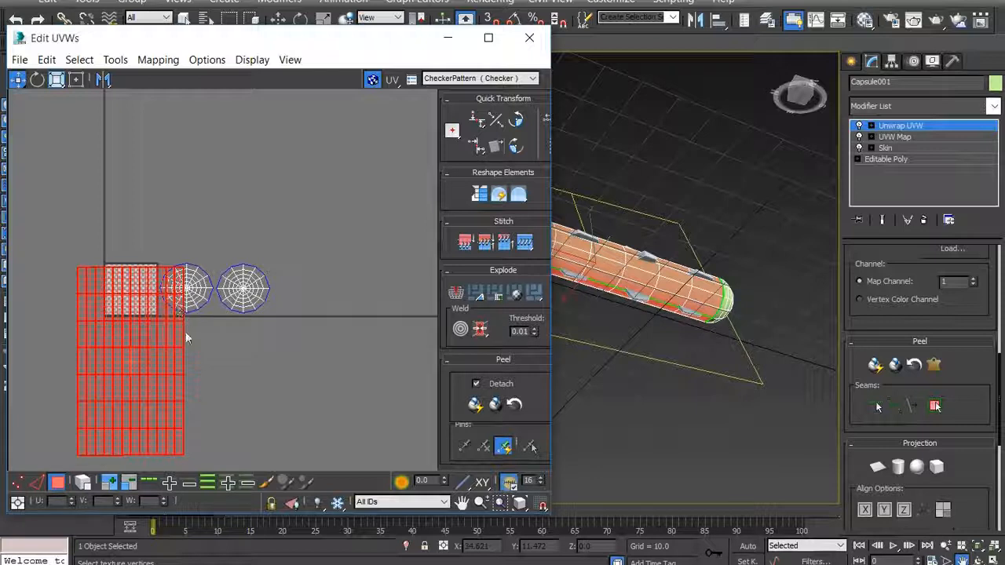
{"action": "left_click_drag", "start_coordinate": [179, 336], "coordinate": [92, 263]}
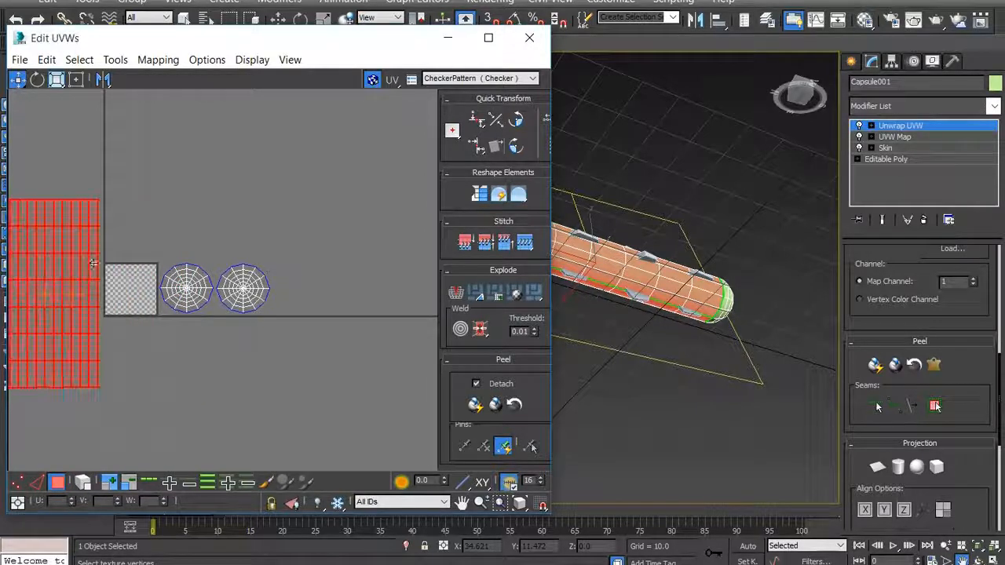
{"action": "scroll", "coordinate": [349, 276], "scroll_direction": "down", "scroll_amount": 2}
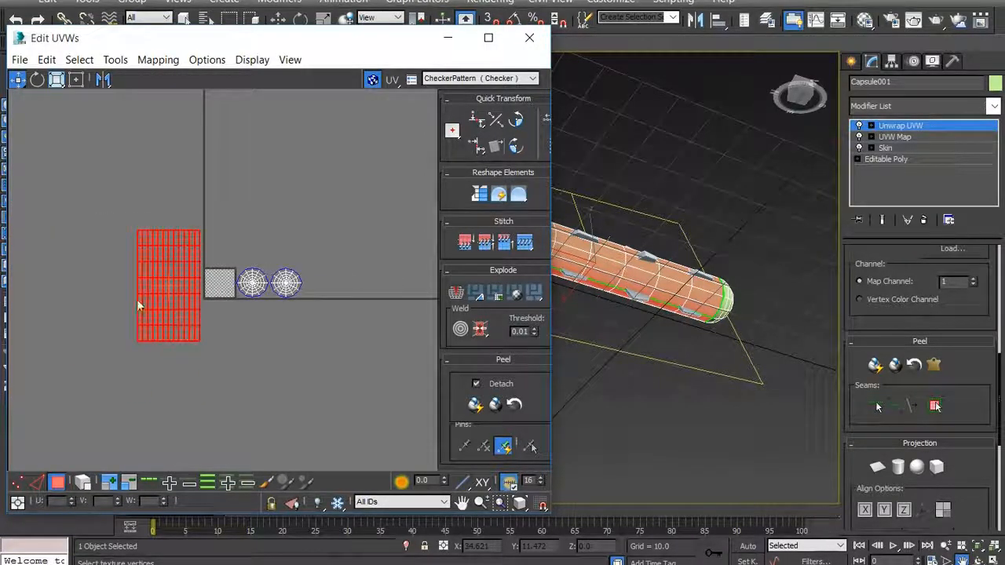
{"action": "scroll", "coordinate": [153, 250], "scroll_direction": "up", "scroll_amount": 1}
{"action": "scroll", "coordinate": [193, 287], "scroll_direction": "up", "scroll_amount": 1}
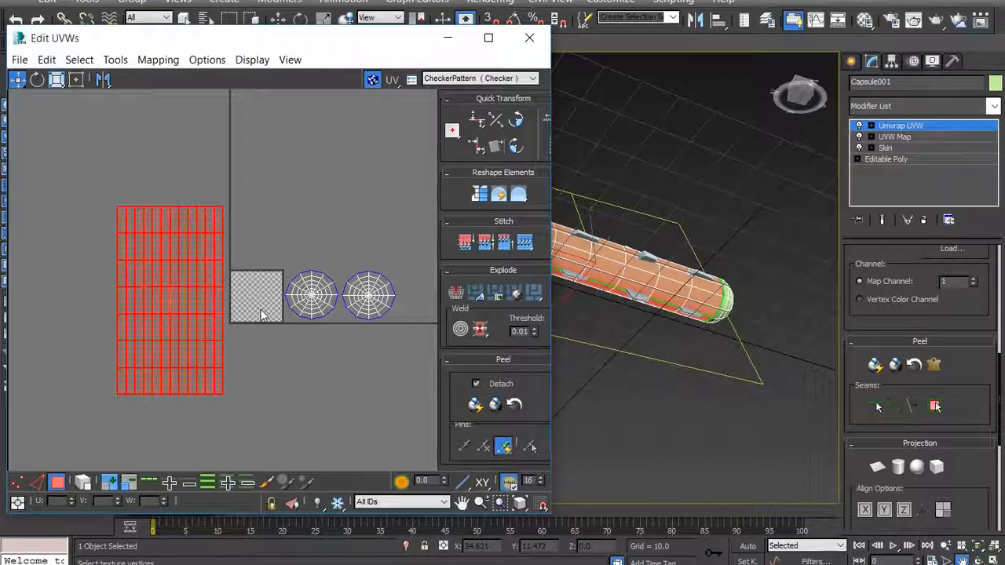
- Maximize the UV editor and uniformly scale the body shell down until it is slightly shorter than the checker tile
{"action": "left_click", "coordinate": [487, 38]}
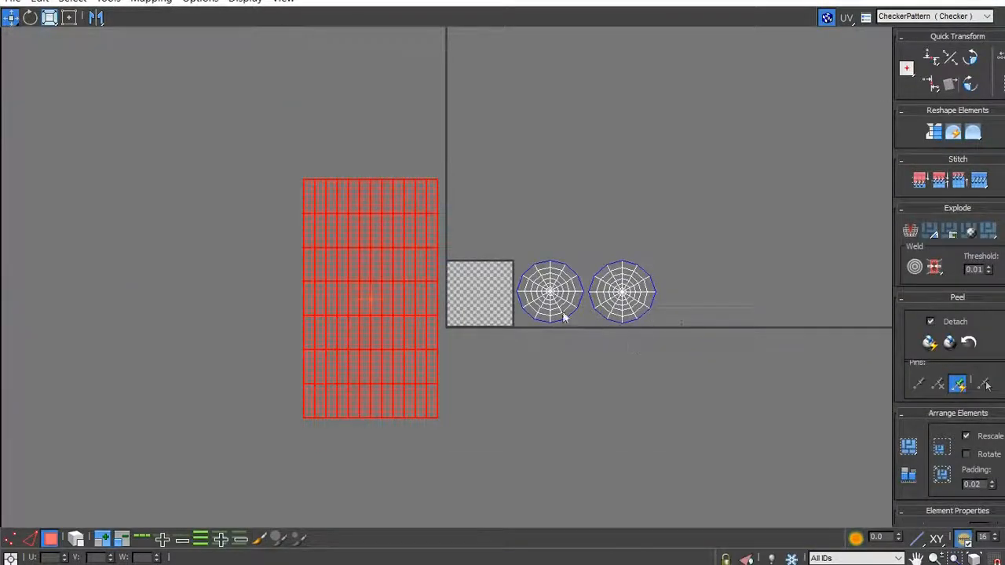
{"action": "scroll", "coordinate": [301, 271], "scroll_direction": "down", "scroll_amount": 2}
{"action": "scroll", "coordinate": [537, 305], "scroll_direction": "up", "scroll_amount": 2}
{"action": "scroll", "coordinate": [537, 304], "scroll_direction": "up", "scroll_amount": 1}
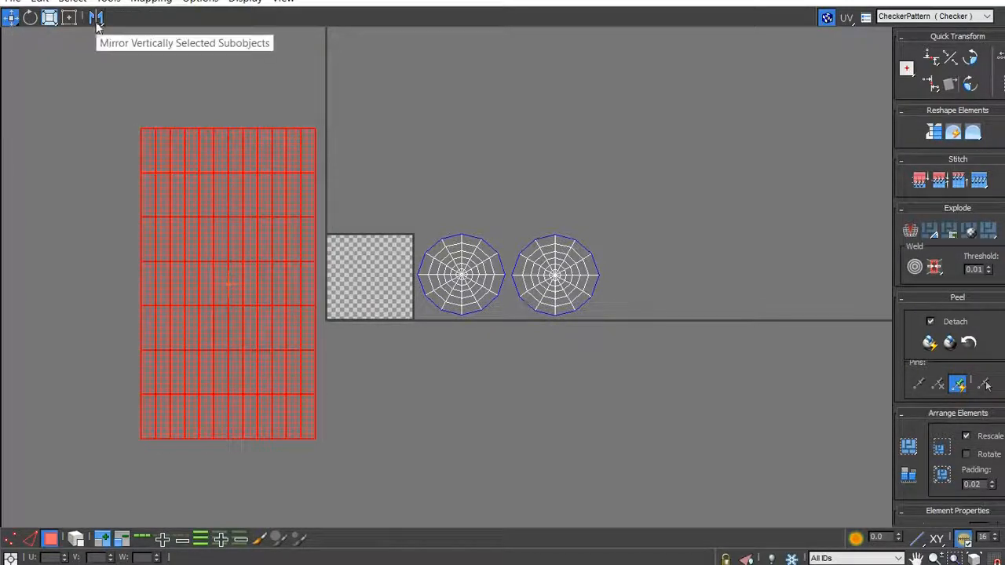
{"action": "left_click", "coordinate": [49, 19]}
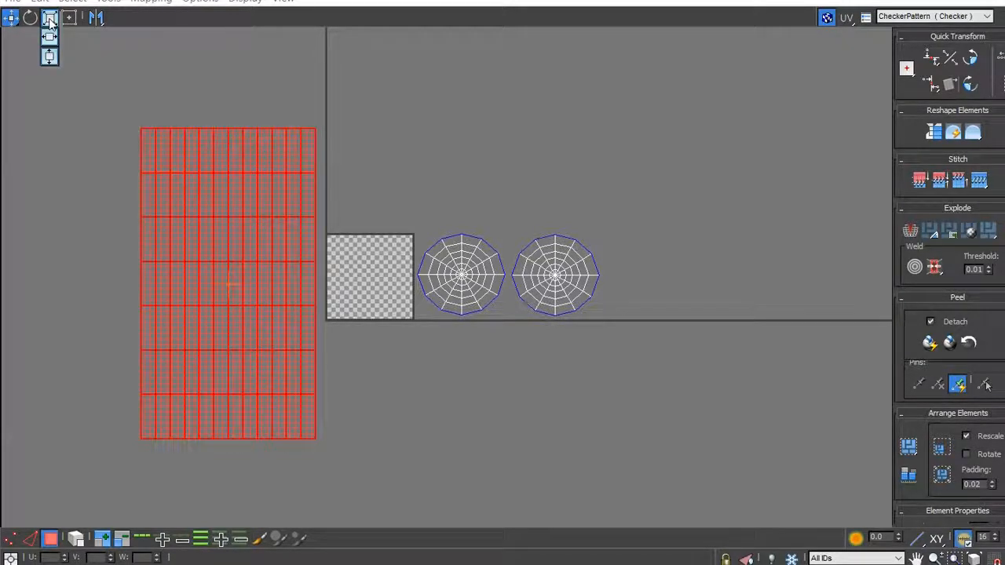
{"action": "left_click", "coordinate": [50, 19]}
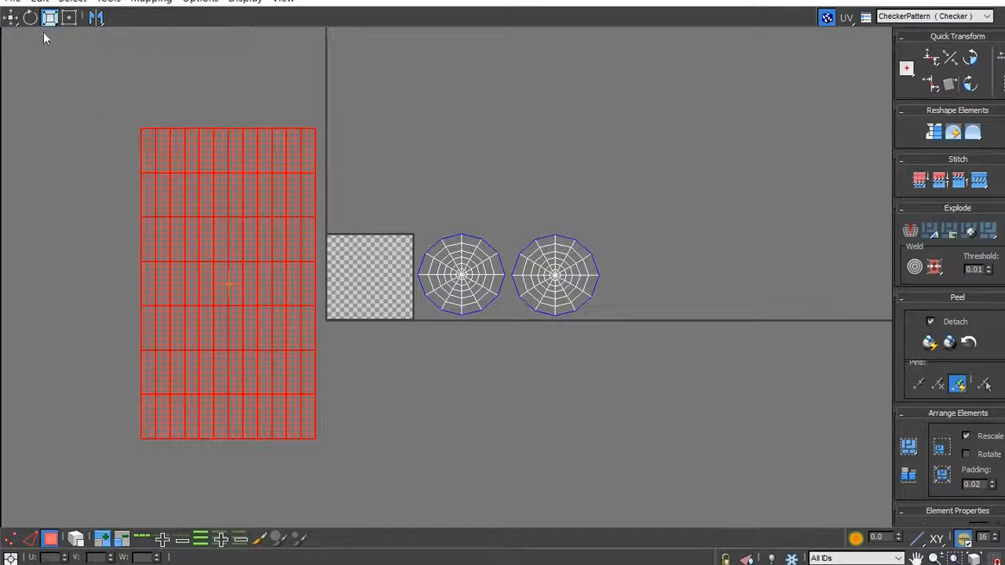
{"action": "left_click_drag", "start_coordinate": [163, 148], "coordinate": [355, 536]}
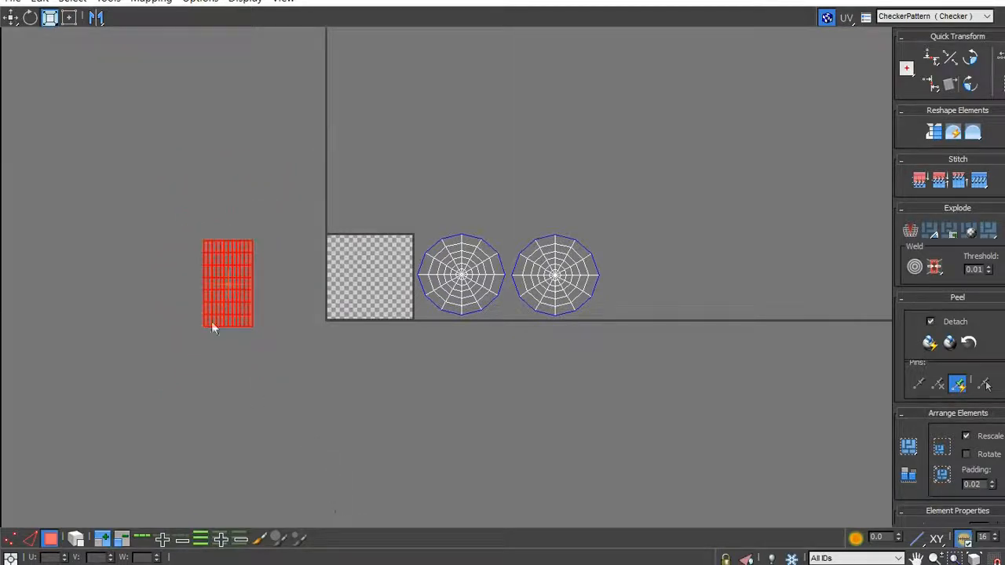
{"action": "left_click_drag", "start_coordinate": [218, 274], "coordinate": [223, 292]}
{"action": "scroll", "coordinate": [273, 289], "scroll_direction": "up", "scroll_amount": 2}
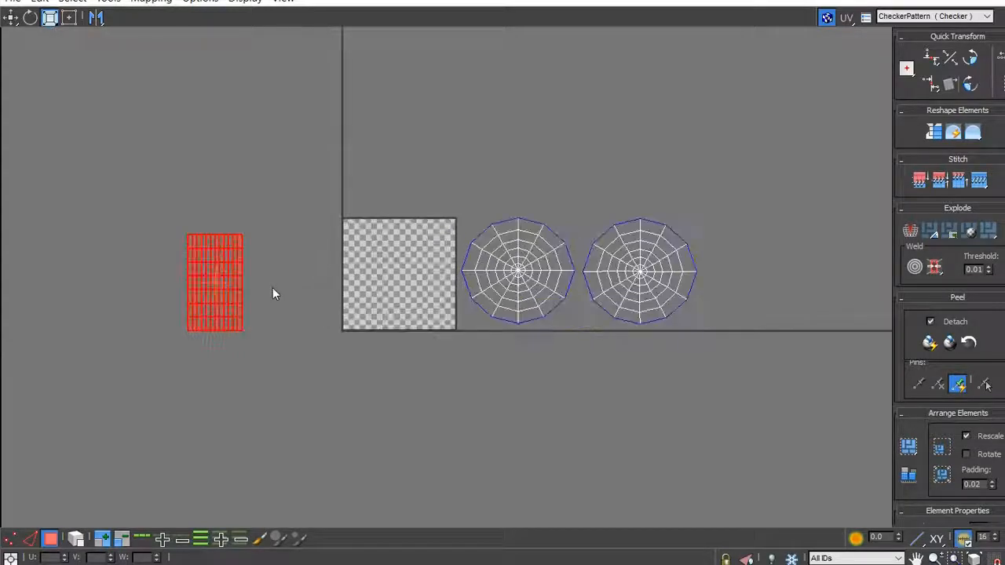
- Move the scaled body shell into the left half of the checker tile
{"action": "left_click", "coordinate": [10, 17]}
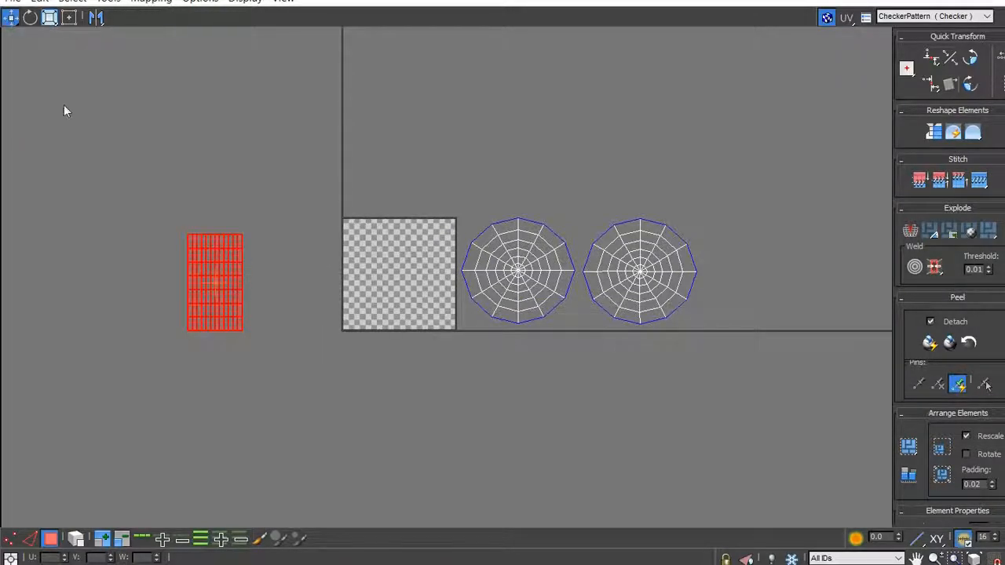
{"action": "left_click_drag", "start_coordinate": [216, 291], "coordinate": [381, 261]}
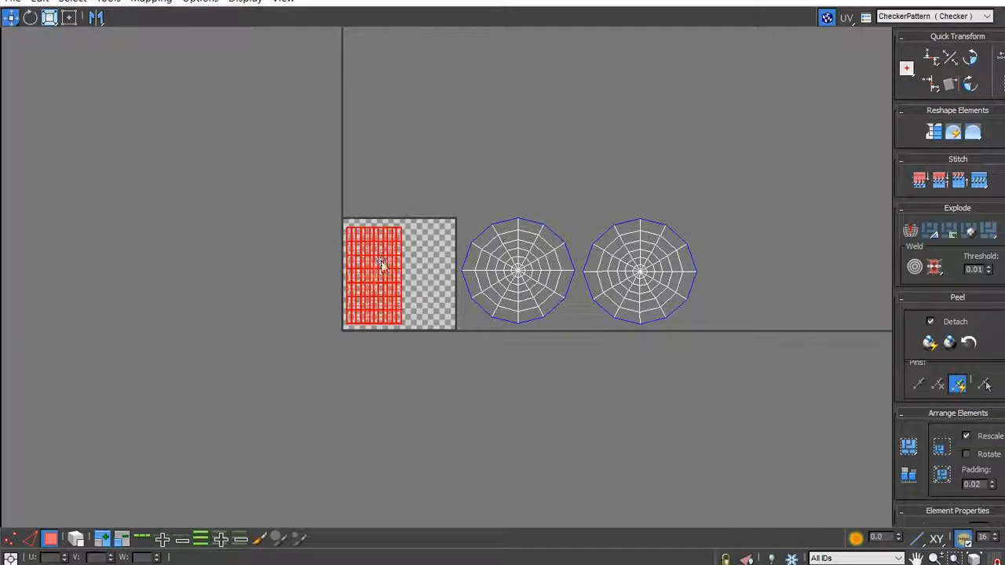
{"action": "scroll", "coordinate": [443, 289], "scroll_direction": "up", "scroll_amount": 2}
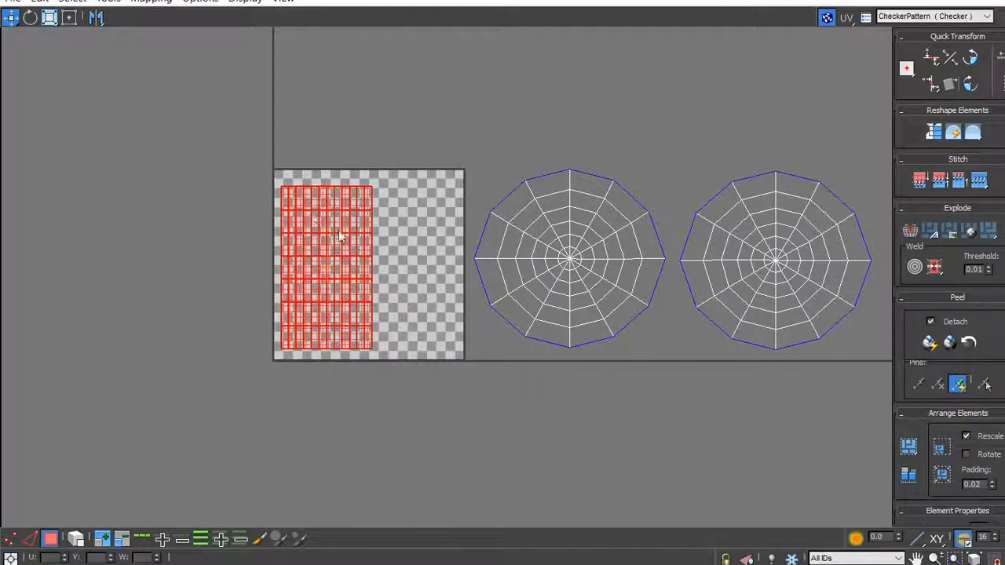
- Move the body shell against the checker tile's left edge and scale it vertically to match the tile's full height
{"action": "left_click_drag", "start_coordinate": [333, 231], "coordinate": [326, 208]}
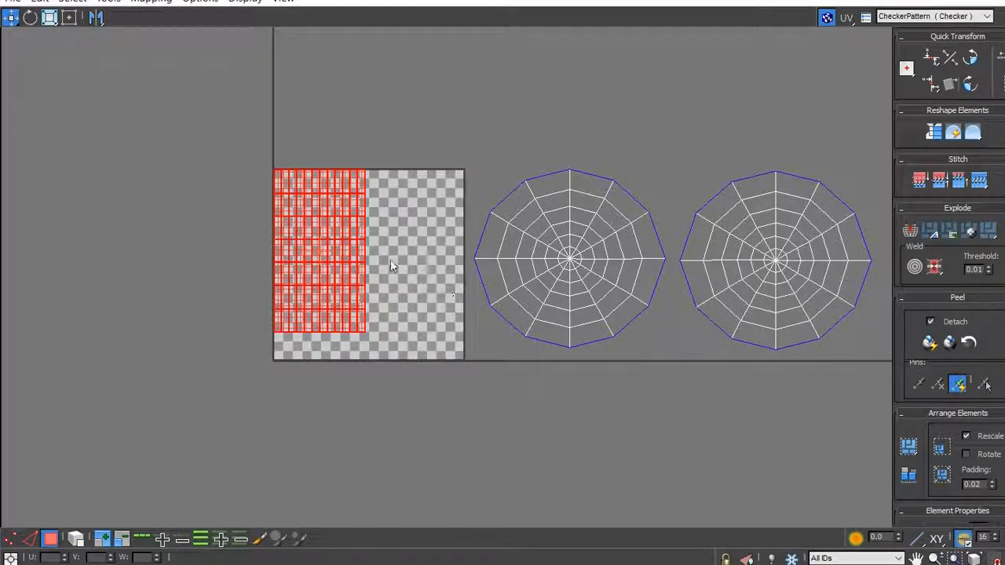
{"action": "left_click_drag", "start_coordinate": [345, 241], "coordinate": [347, 253]}
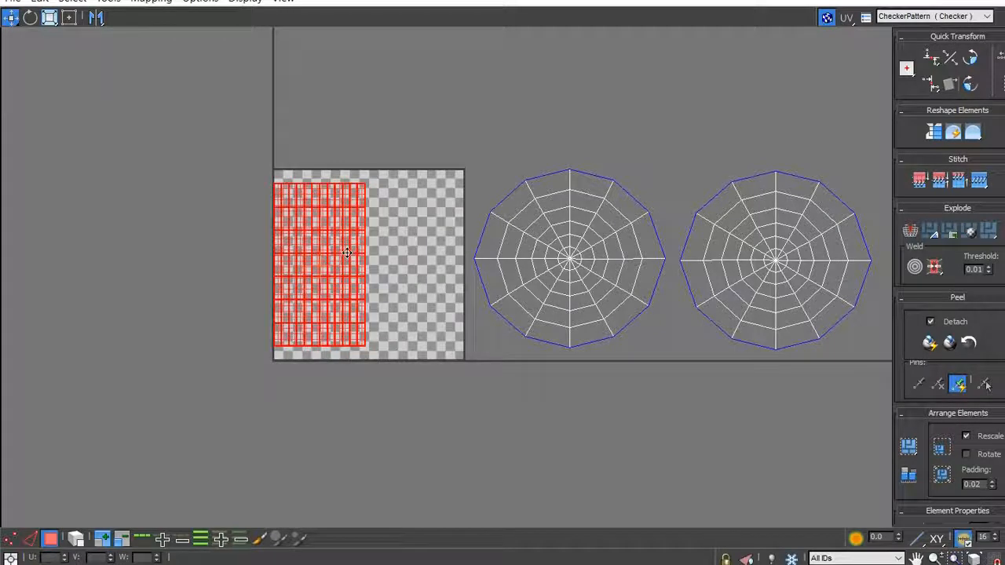
{"action": "left_click_drag", "start_coordinate": [50, 19], "coordinate": [50, 56]}
{"action": "left_click_drag", "start_coordinate": [308, 225], "coordinate": [322, 219]}
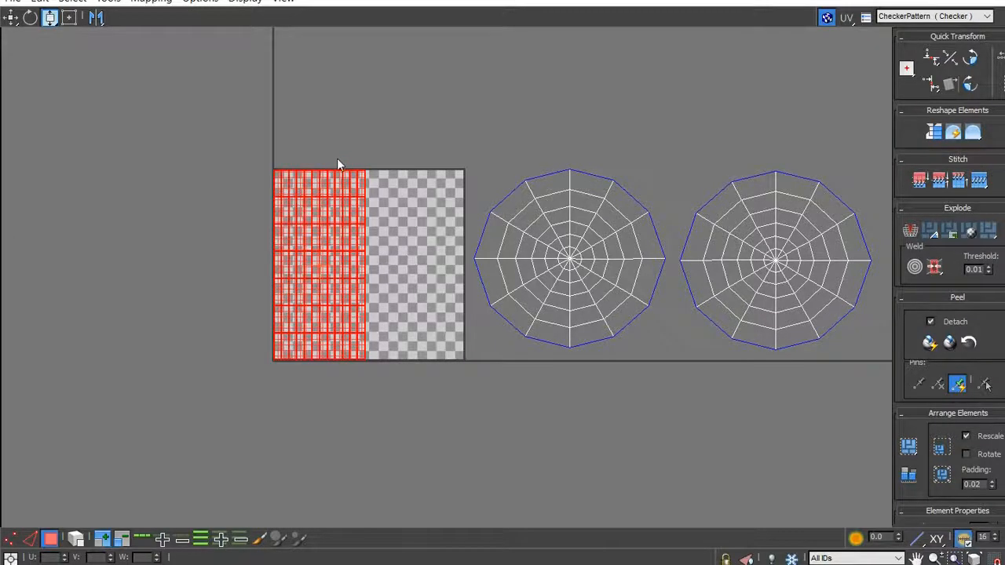
{"action": "scroll", "coordinate": [337, 160], "scroll_direction": "up", "scroll_amount": 6}
{"action": "scroll", "coordinate": [314, 162], "scroll_direction": "up", "scroll_amount": 2}
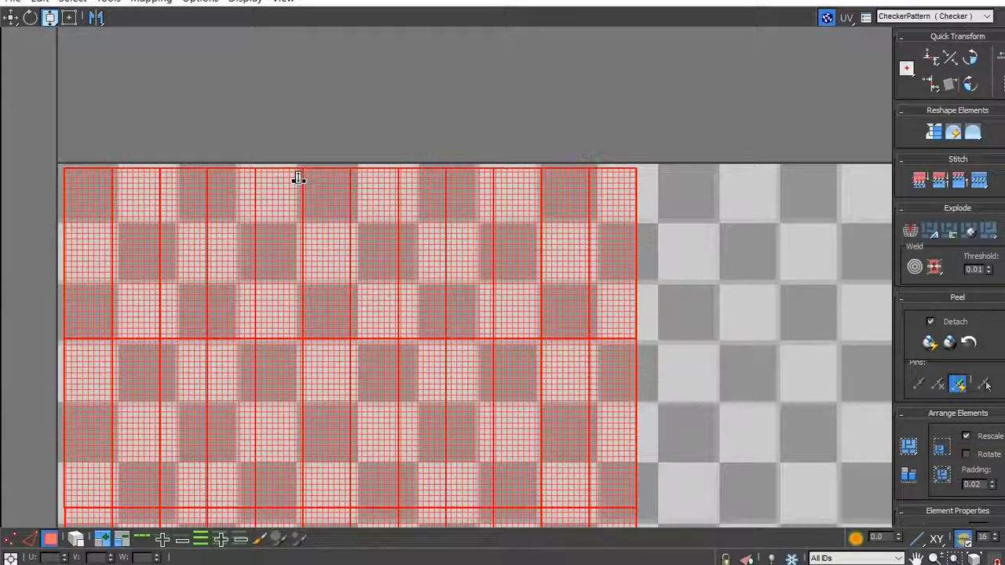
{"action": "left_click_drag", "start_coordinate": [298, 181], "coordinate": [304, 174]}
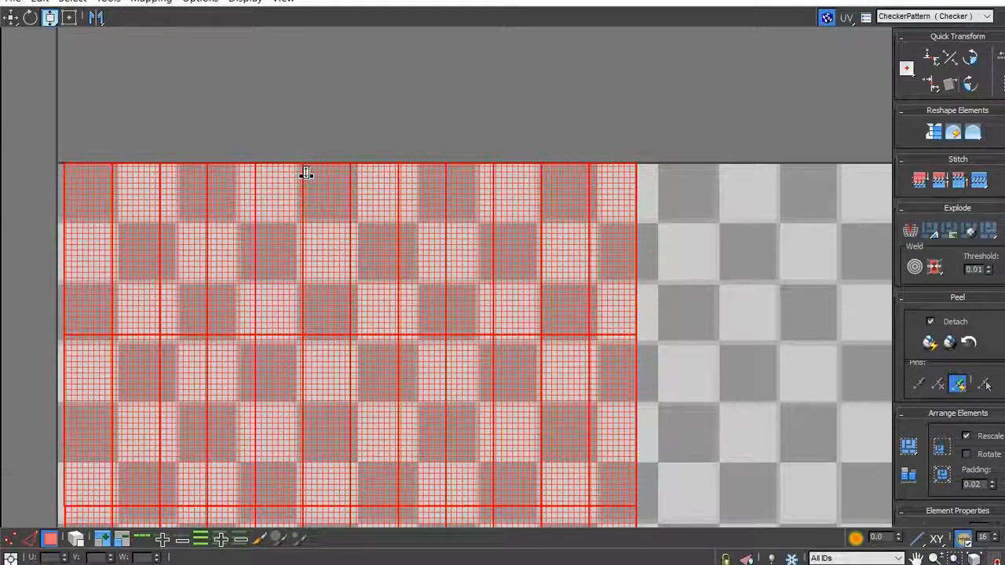
{"action": "scroll", "coordinate": [292, 176], "scroll_direction": "down", "scroll_amount": 1}
{"action": "scroll", "coordinate": [292, 177], "scroll_direction": "down", "scroll_amount": 3}
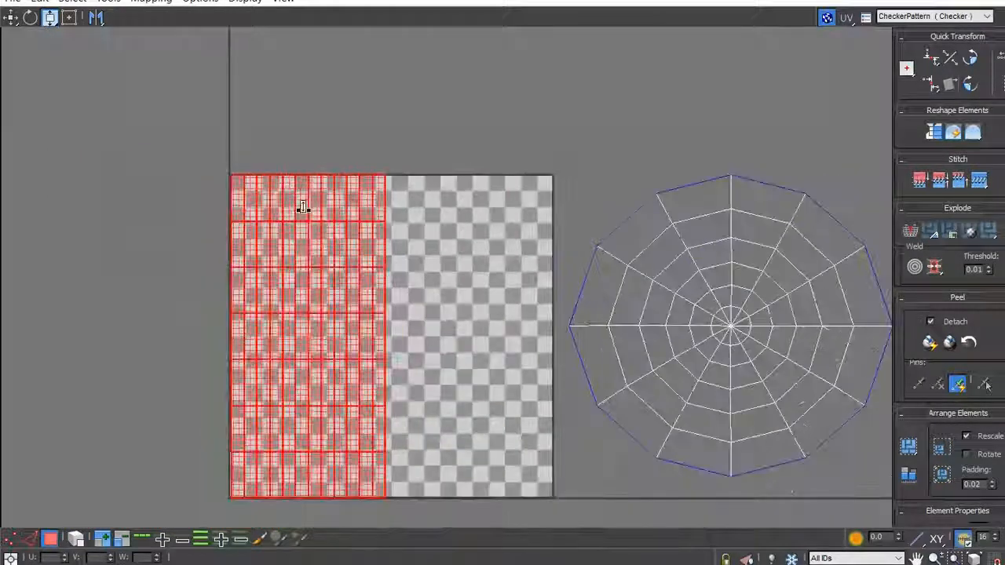
- Move the body shell so its upper-left corner sits exactly on the checker tile's upper-left corner
{"action": "scroll", "coordinate": [241, 198], "scroll_direction": "up", "scroll_amount": 3}
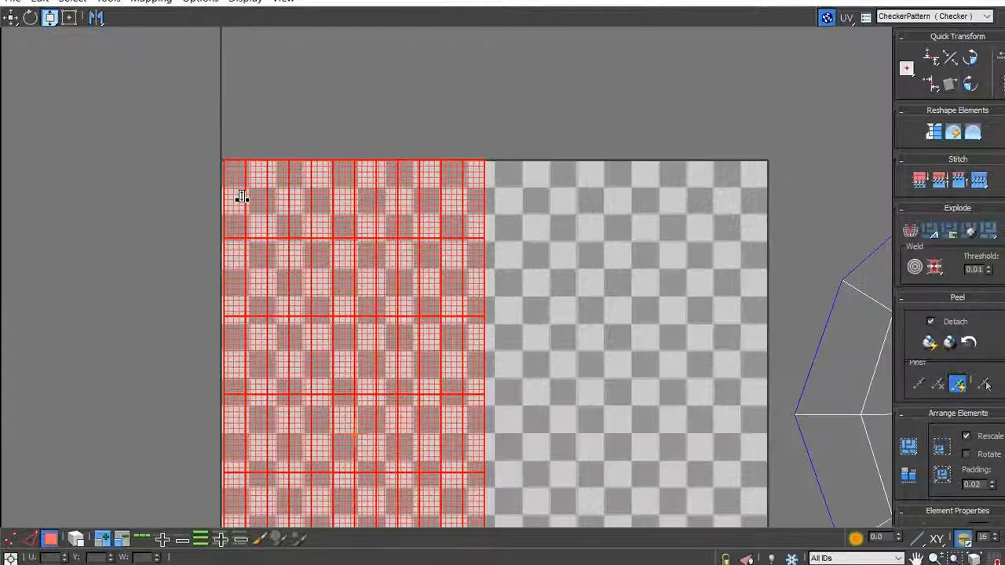
{"action": "scroll", "coordinate": [241, 198], "scroll_direction": "up", "scroll_amount": 1}
{"action": "left_click", "coordinate": [51, 18]}
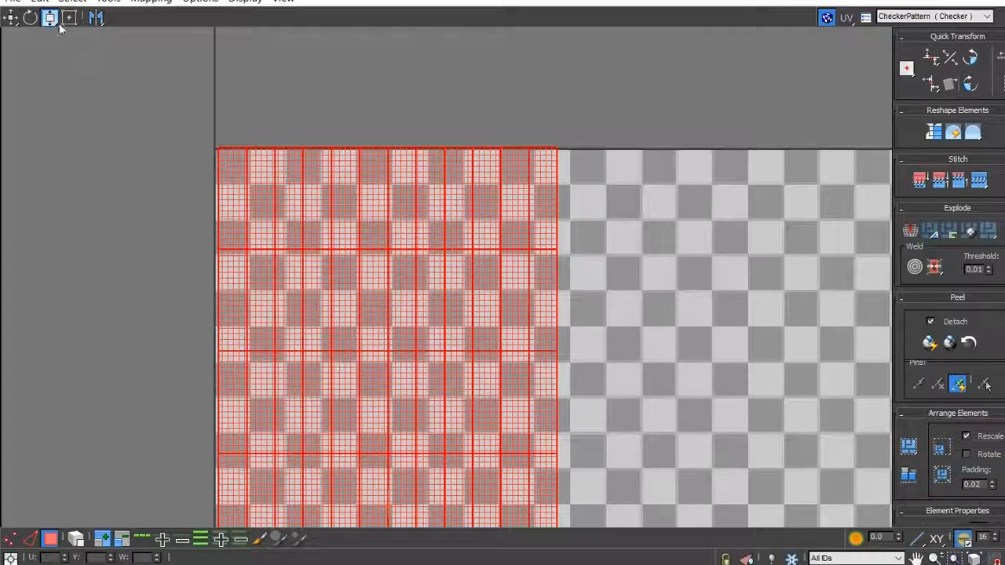
{"action": "left_click", "coordinate": [11, 17]}
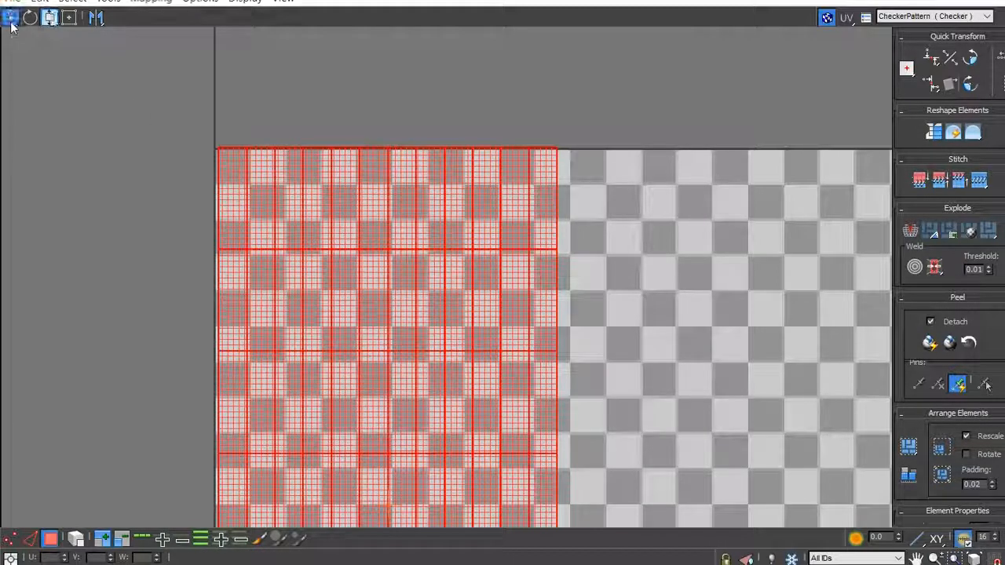
{"action": "left_click_drag", "start_coordinate": [223, 187], "coordinate": [220, 189]}
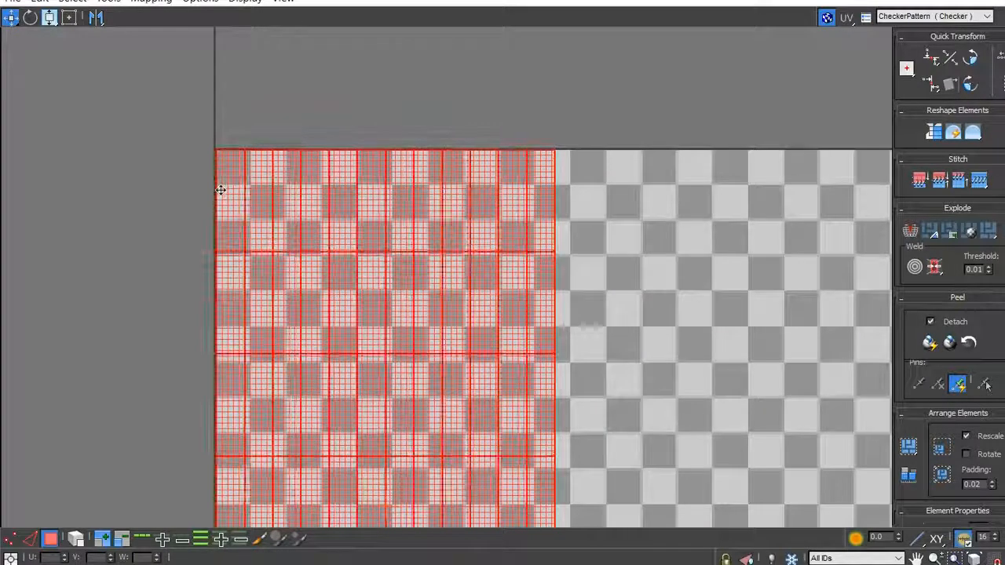
- Select the body shell's bottom row of UV vertices and move it up onto the checker tile's bottom edge
{"action": "scroll", "coordinate": [150, 153], "scroll_direction": "down", "scroll_amount": 5}
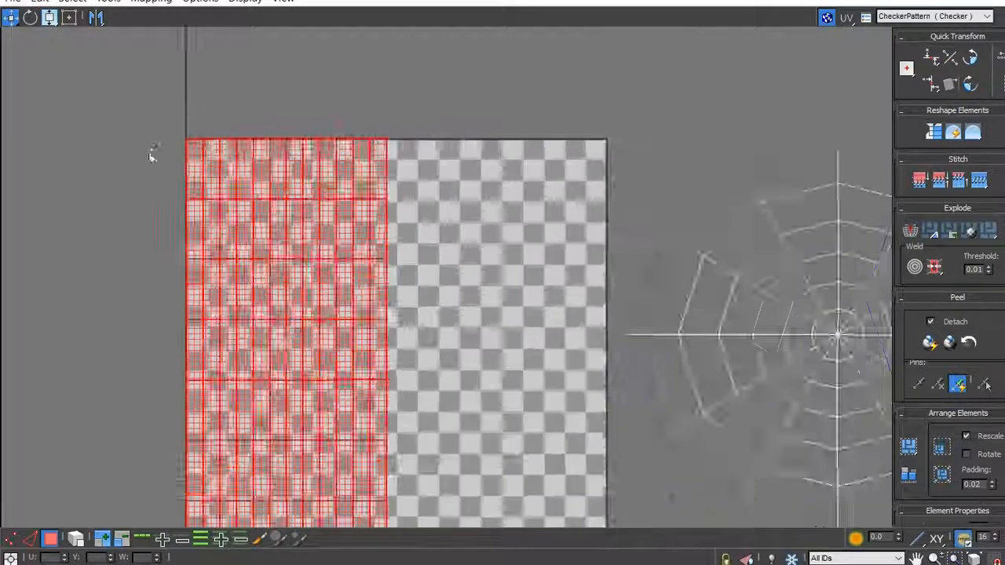
{"action": "scroll", "coordinate": [197, 397], "scroll_direction": "up", "scroll_amount": 5}
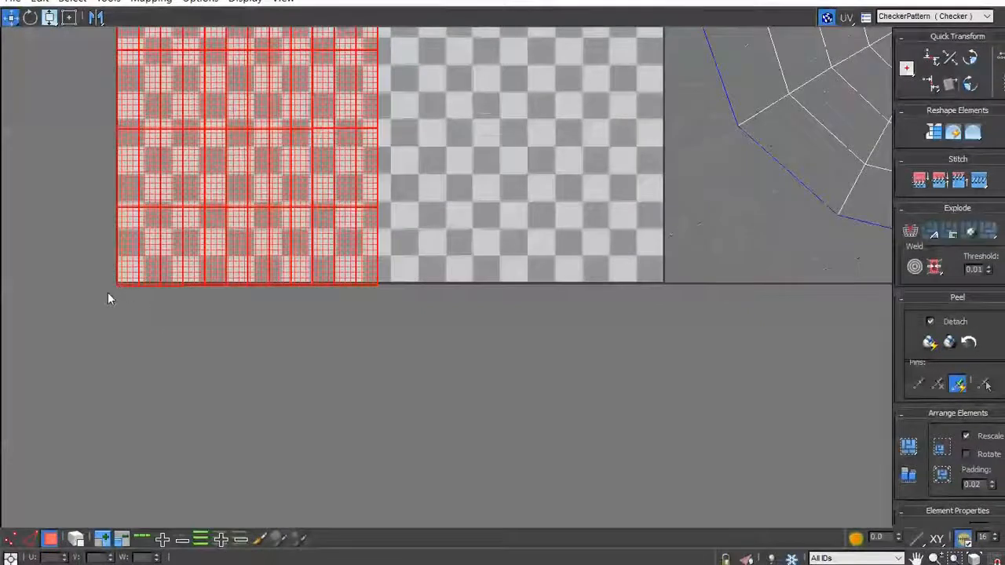
{"action": "scroll", "coordinate": [109, 298], "scroll_direction": "up", "scroll_amount": 2}
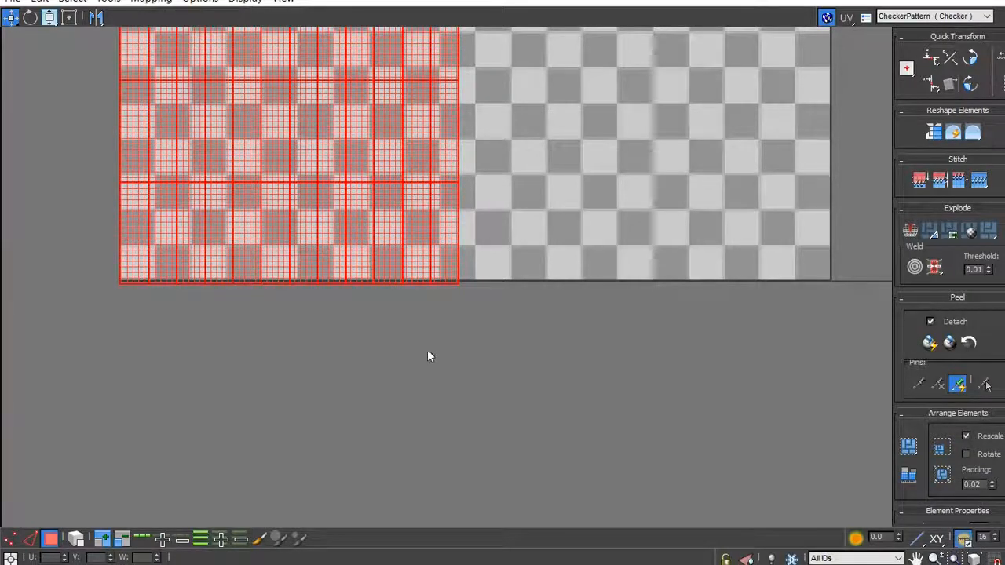
{"action": "left_click", "coordinate": [11, 538]}
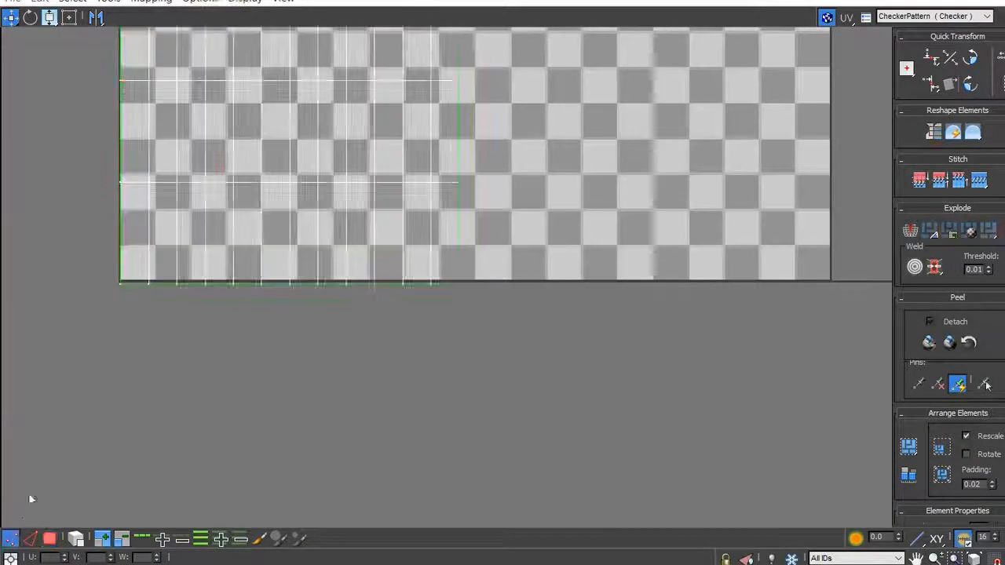
{"action": "left_click_drag", "start_coordinate": [73, 342], "coordinate": [500, 267]}
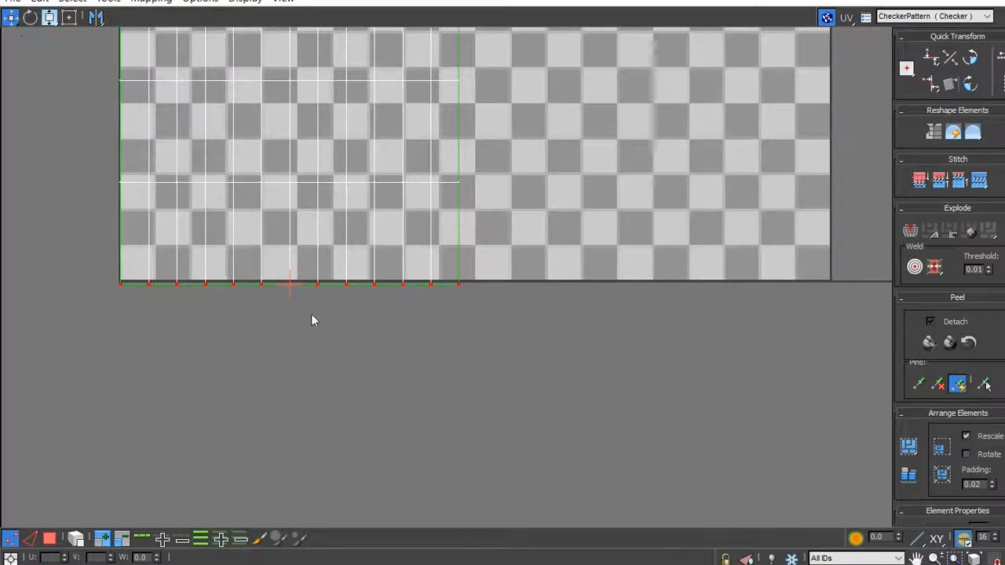
{"action": "scroll", "coordinate": [287, 297], "scroll_direction": "up", "scroll_amount": 3}
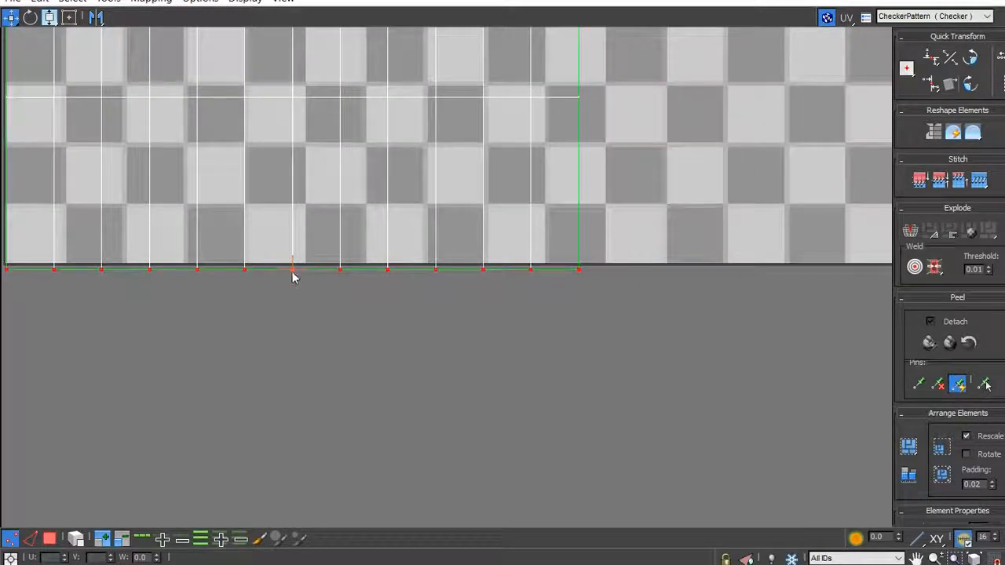
{"action": "left_click_drag", "start_coordinate": [292, 270], "coordinate": [291, 265]}
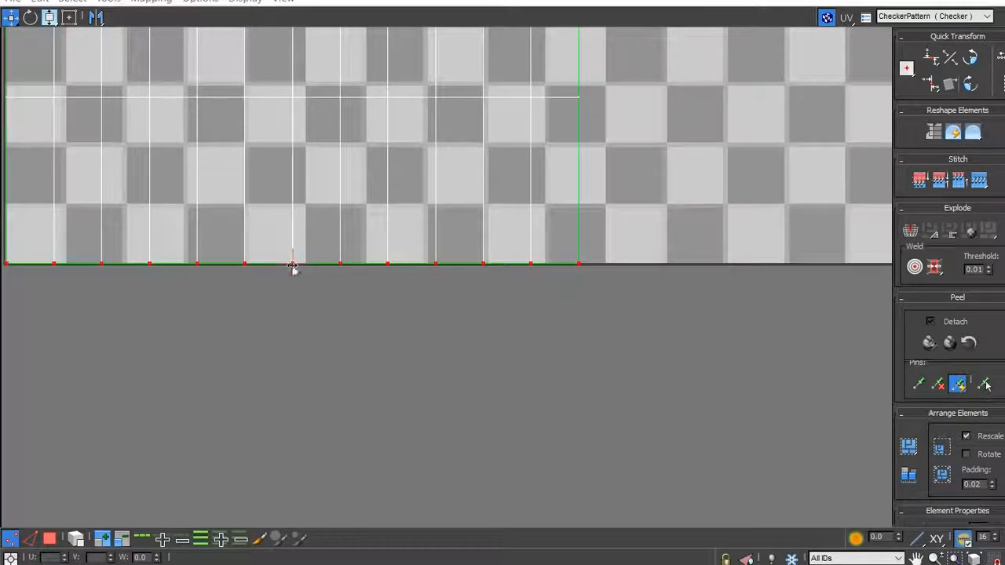
- Turn on Select By Element UV in polygon mode and select both cap shells
{"action": "scroll", "coordinate": [403, 281], "scroll_direction": "down", "scroll_amount": 8}
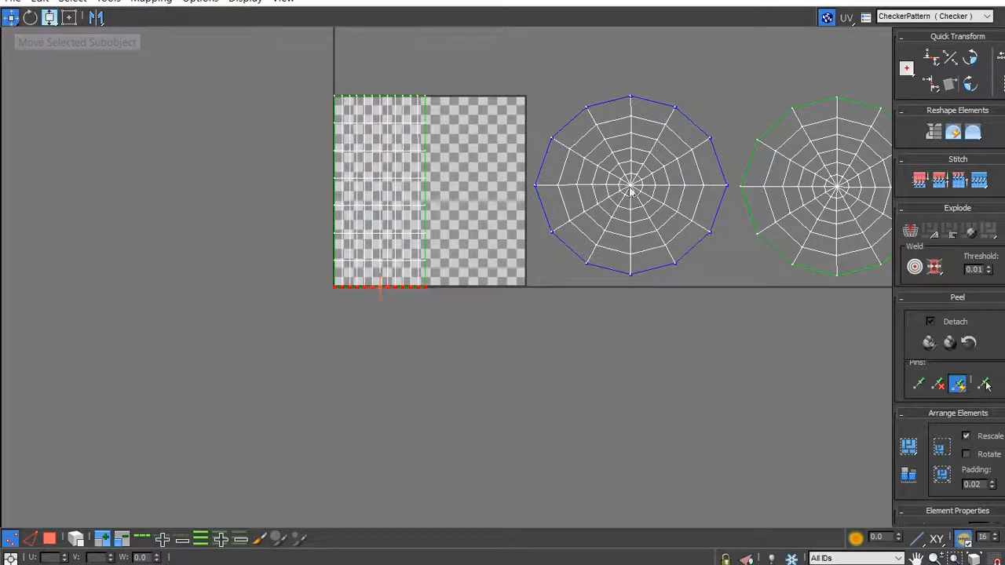
{"action": "left_click", "coordinate": [76, 540]}
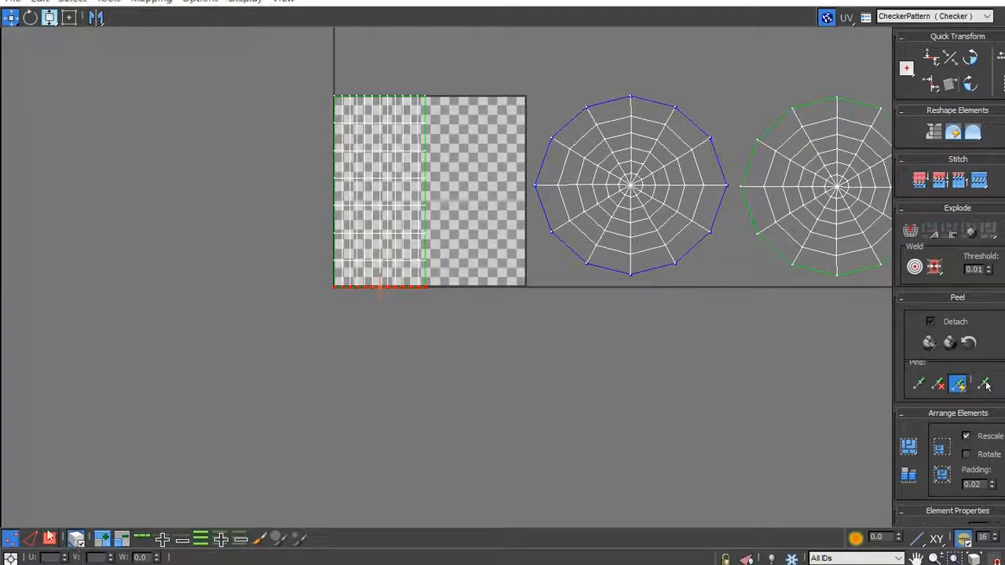
{"action": "left_click", "coordinate": [11, 540]}
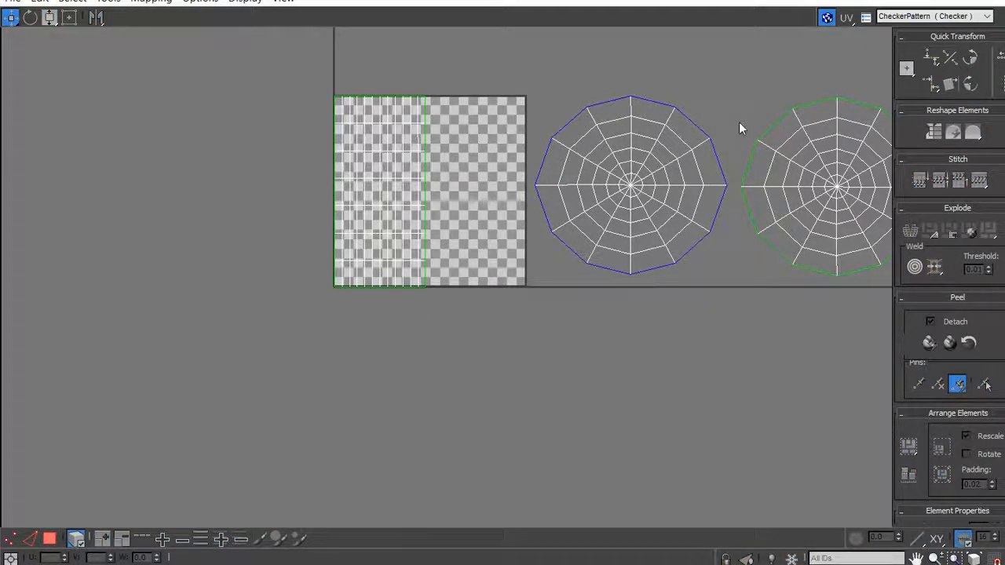
{"action": "left_click_drag", "start_coordinate": [509, 69], "coordinate": [732, 310]}
{"action": "left_click", "coordinate": [49, 539]}
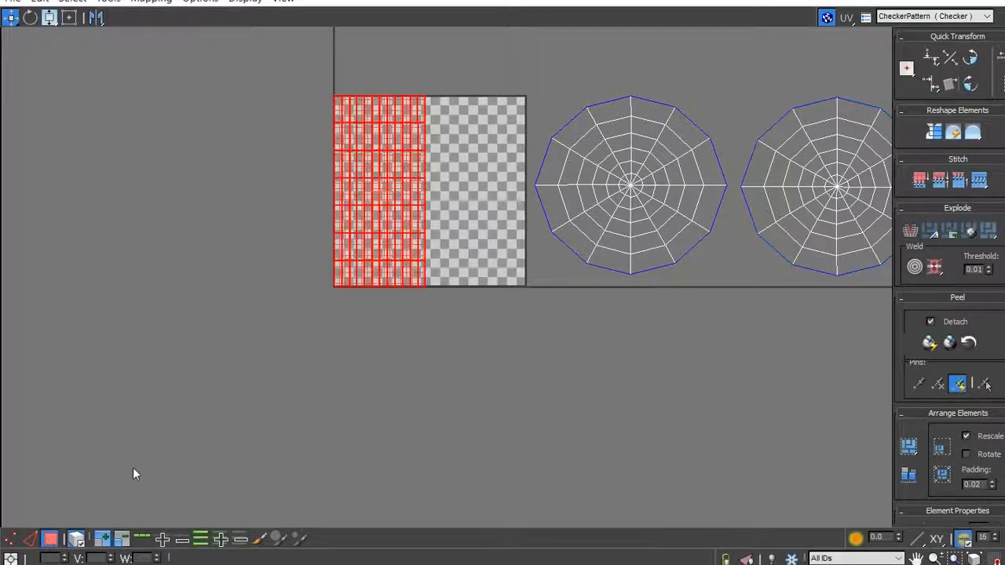
{"action": "left_click_drag", "start_coordinate": [525, 93], "coordinate": [735, 297]}
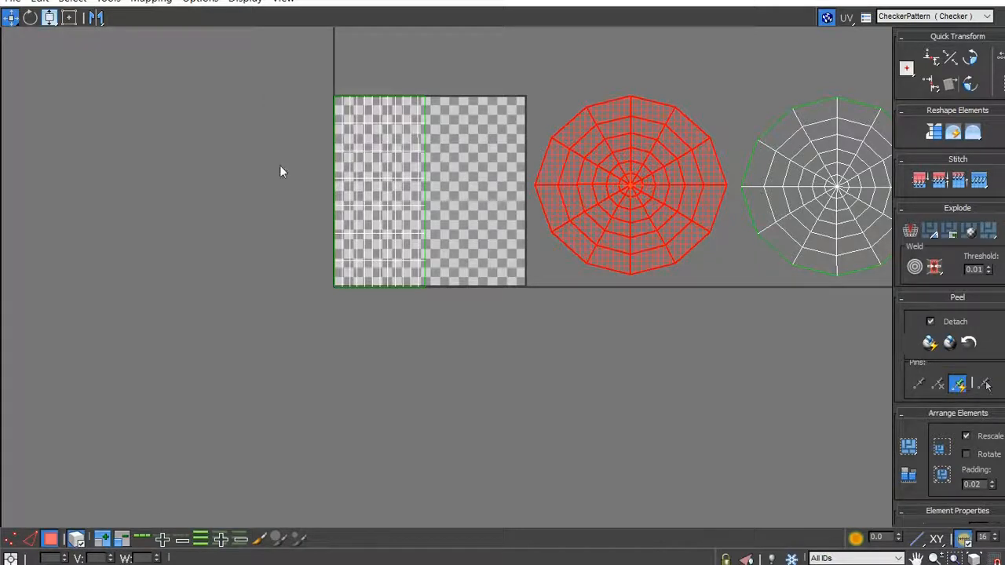
{"action": "scroll", "coordinate": [112, 184], "scroll_direction": "down", "scroll_amount": 2}
{"action": "scroll", "coordinate": [628, 102], "scroll_direction": "up", "scroll_amount": 2}
{"action": "left_click_drag", "start_coordinate": [357, 87], "coordinate": [817, 358]}
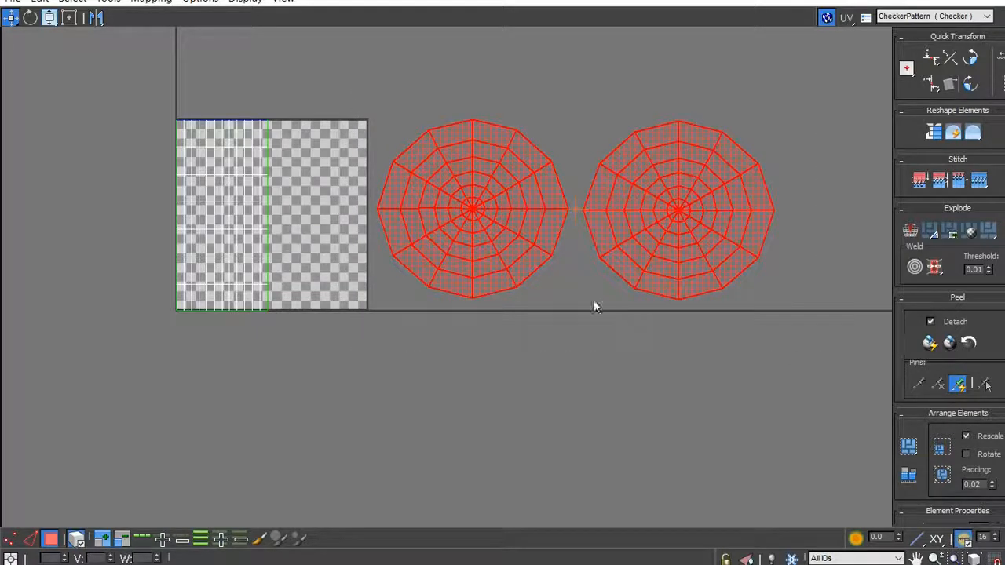
- Uniformly scale both cap shells to about half size and move them until the left one fills the tile's free upper-right area
{"action": "left_click", "coordinate": [50, 18]}
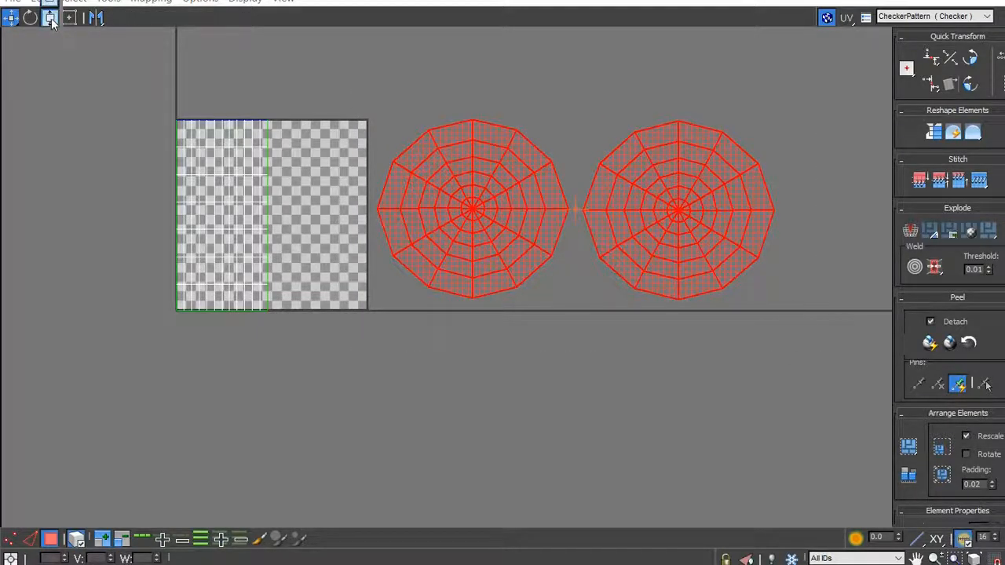
{"action": "left_click_drag", "start_coordinate": [472, 178], "coordinate": [397, 255]}
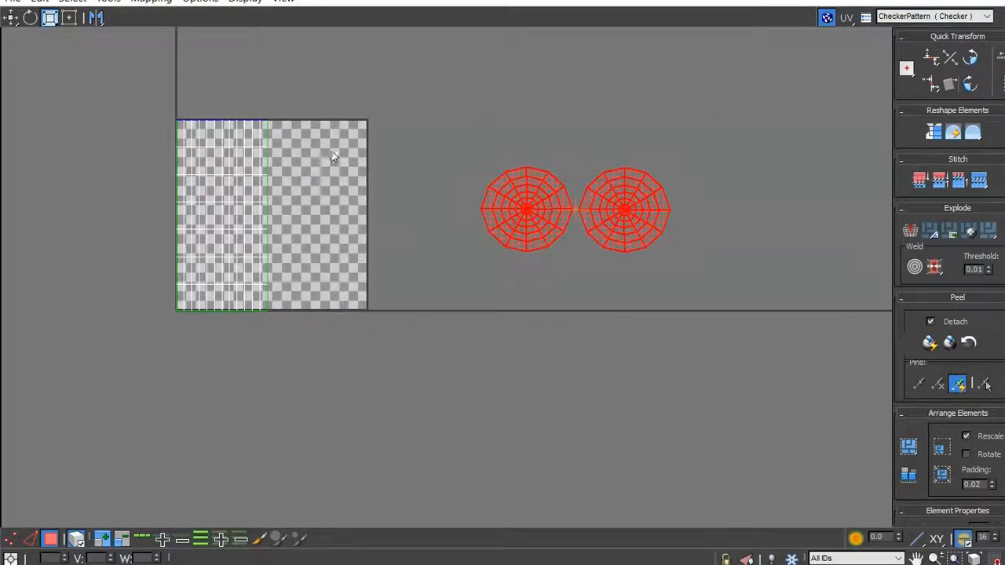
{"action": "left_click", "coordinate": [11, 17]}
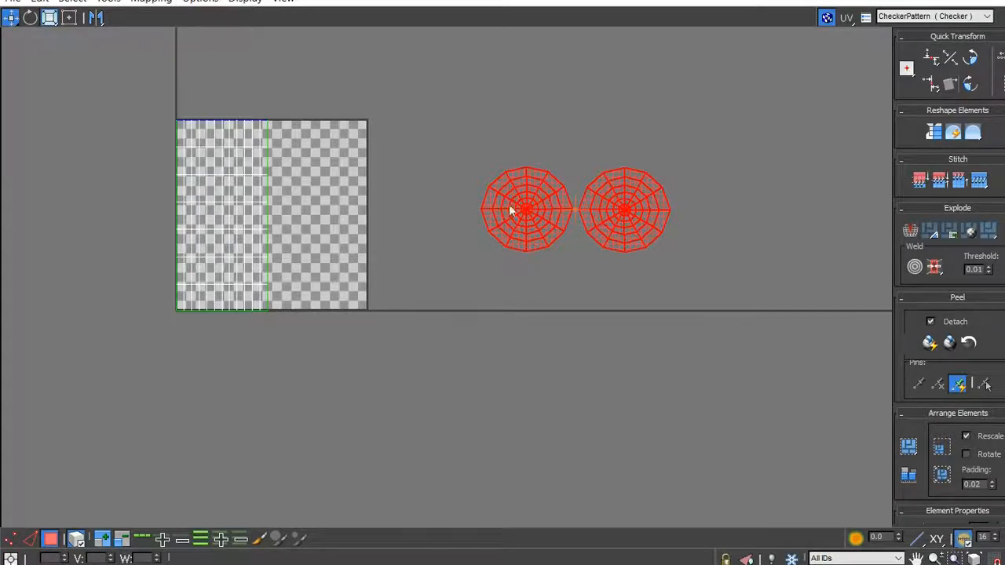
{"action": "left_click_drag", "start_coordinate": [527, 210], "coordinate": [320, 170]}
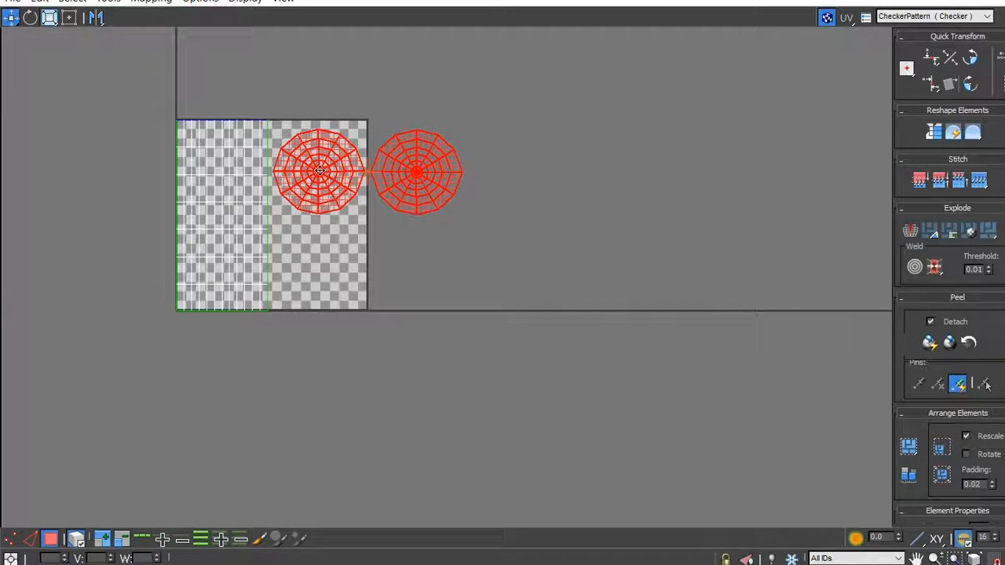
- Move the cap shell still outside the tile into the free area below the other cap, and clear the selection
{"action": "left_click", "coordinate": [512, 128]}
{"action": "left_click_drag", "start_coordinate": [549, 96], "coordinate": [371, 220]}
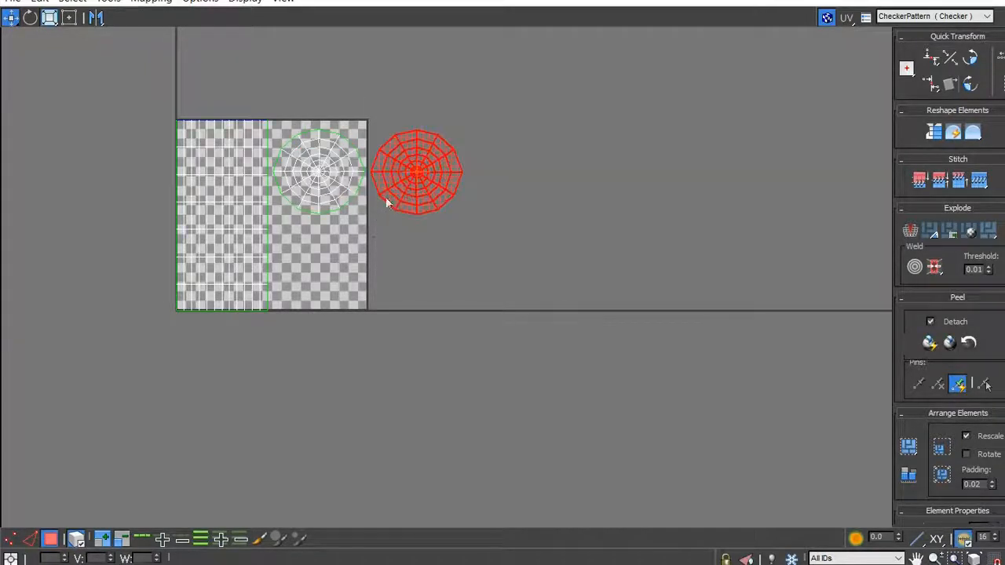
{"action": "left_click_drag", "start_coordinate": [413, 174], "coordinate": [314, 263]}
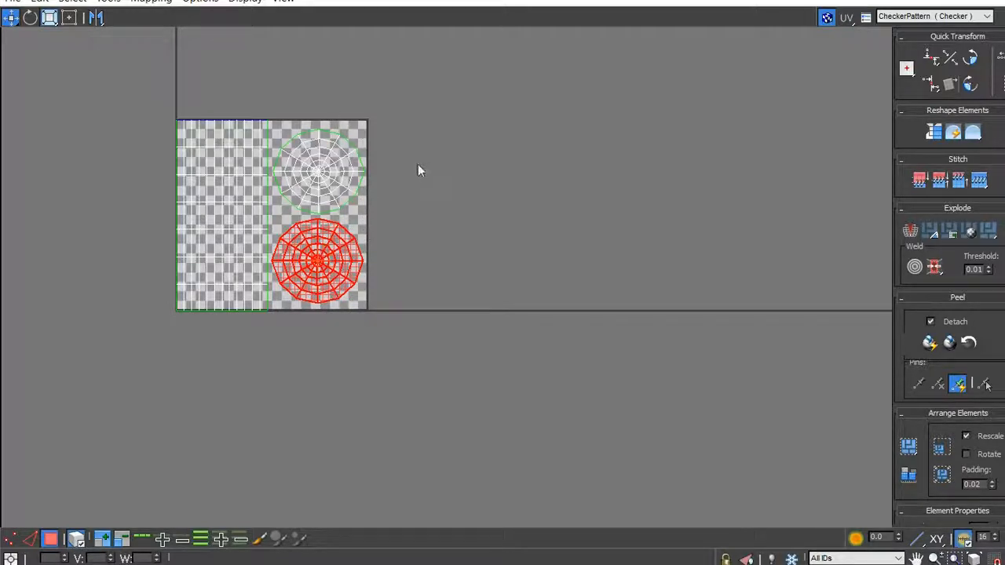
{"action": "left_click", "coordinate": [401, 201]}
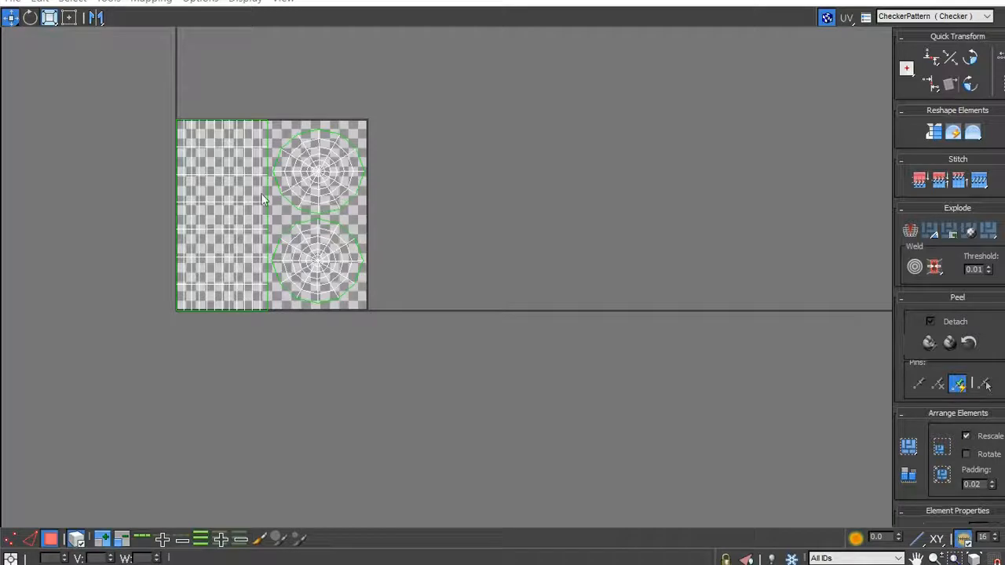
- Render the arranged shells as a 1024 × 1024 UVW template
{"action": "scroll", "coordinate": [207, 158], "scroll_direction": "up", "scroll_amount": 2}
{"action": "left_click", "coordinate": [109, 4]}
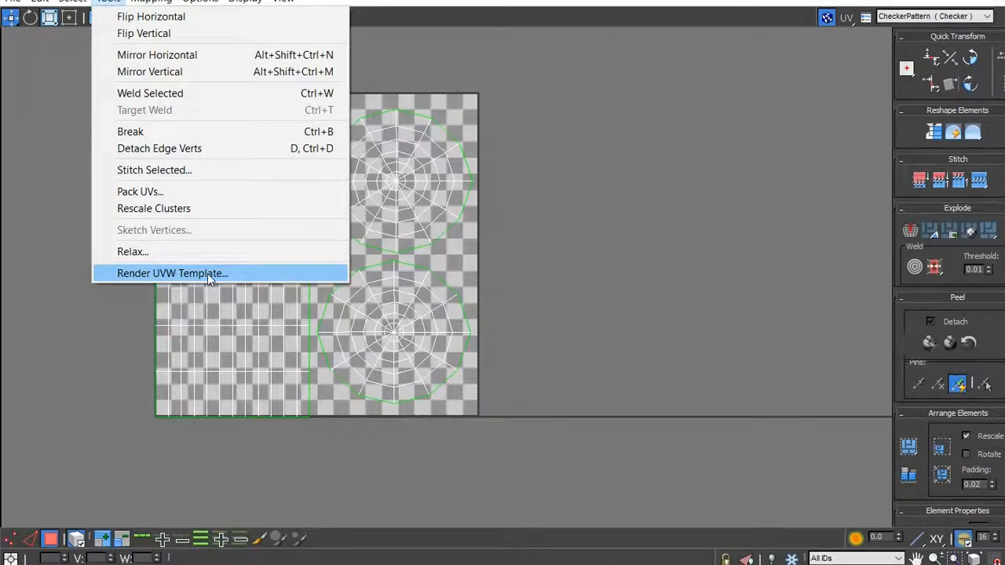
{"action": "left_click", "coordinate": [207, 273]}
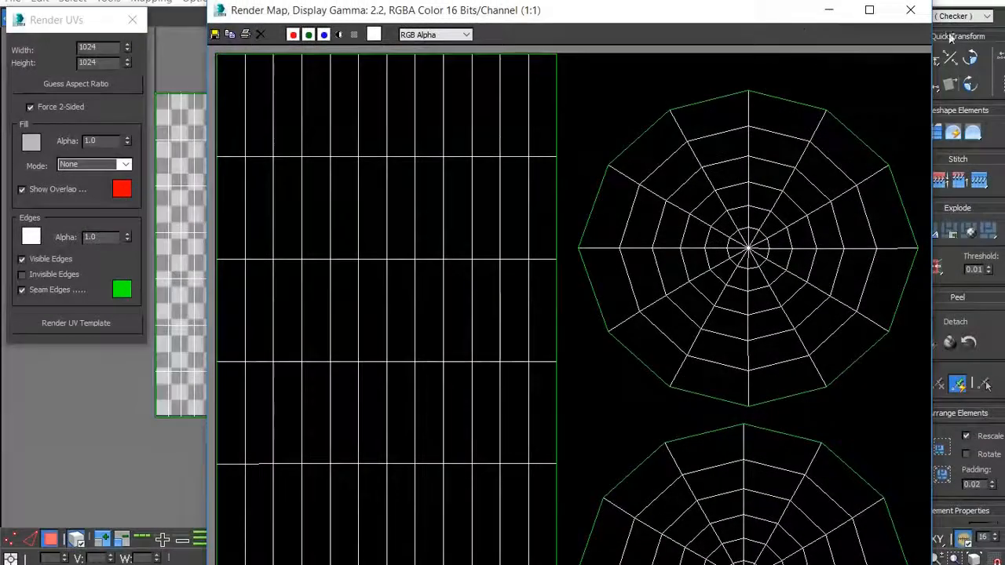
- Shrink and reposition the rendered map window, and render the UV template again
{"action": "left_click_drag", "start_coordinate": [933, 4], "coordinate": [834, 133]}
{"action": "left_click_drag", "start_coordinate": [550, 146], "coordinate": [503, 0]}
{"action": "scroll", "coordinate": [389, 171], "scroll_direction": "down", "scroll_amount": 2}
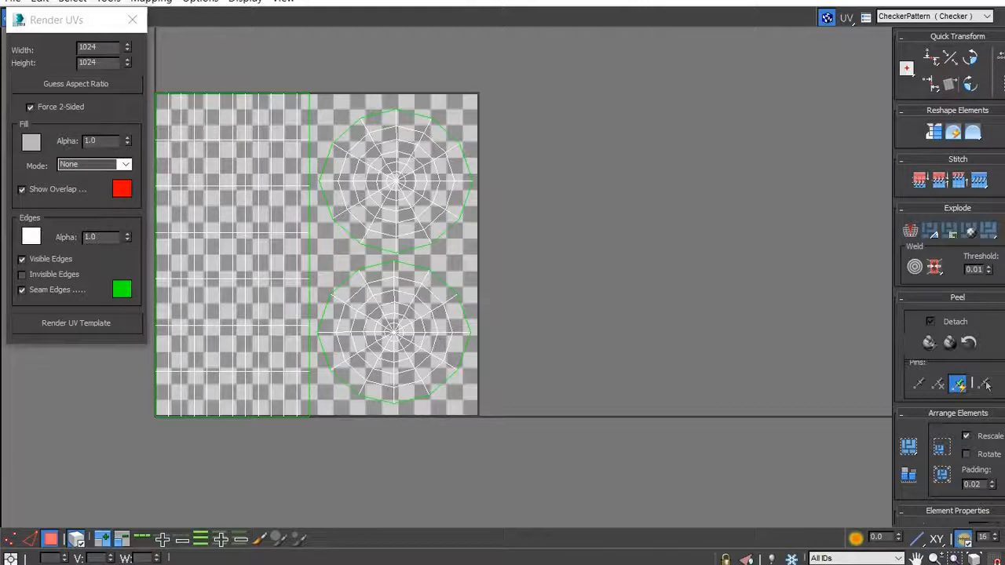
{"action": "mouse_move", "coordinate": [288, 563]}
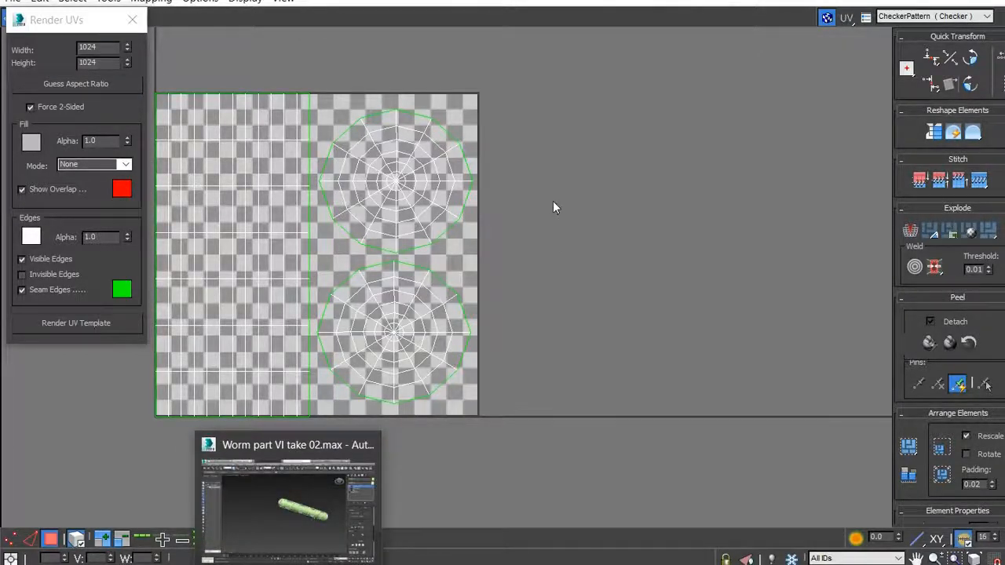
{"action": "left_click", "coordinate": [103, 323]}
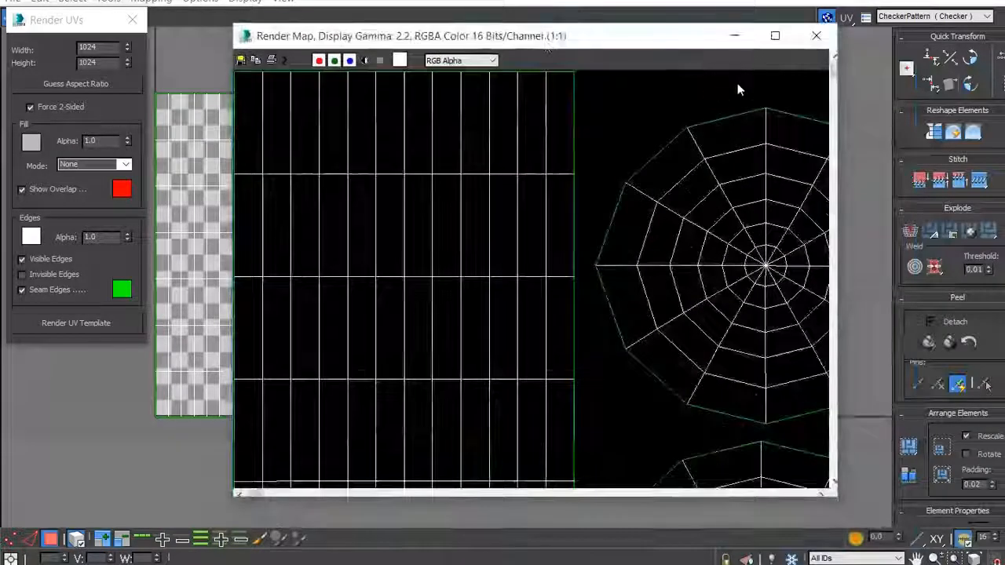
- Restore the UV editor to a smaller window and close the older duplicate of the rendered map
{"action": "scroll", "coordinate": [424, 149], "scroll_direction": "down", "scroll_amount": 1}
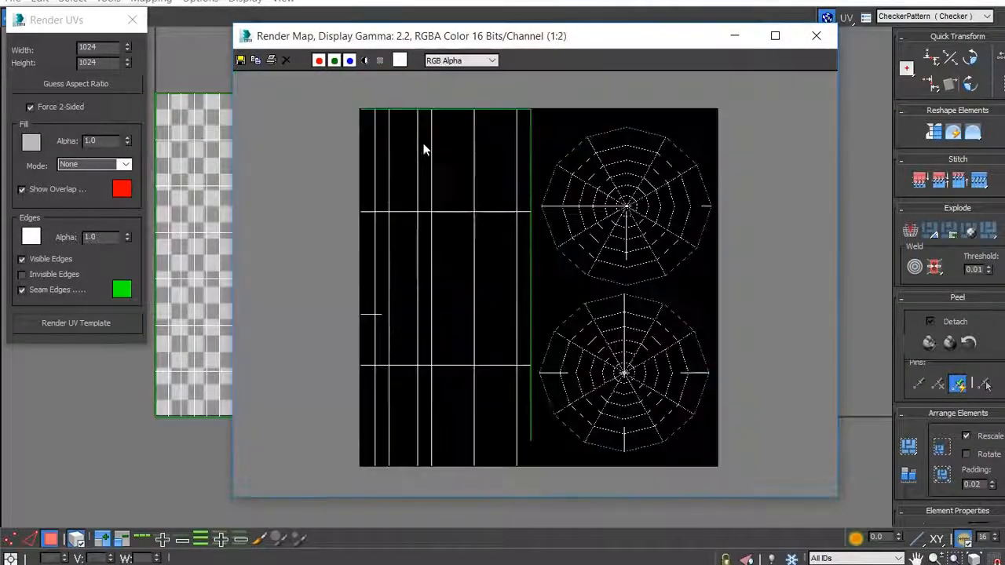
{"action": "left_click_drag", "start_coordinate": [568, 40], "coordinate": [720, 40]}
{"action": "left_click", "coordinate": [183, 239]}
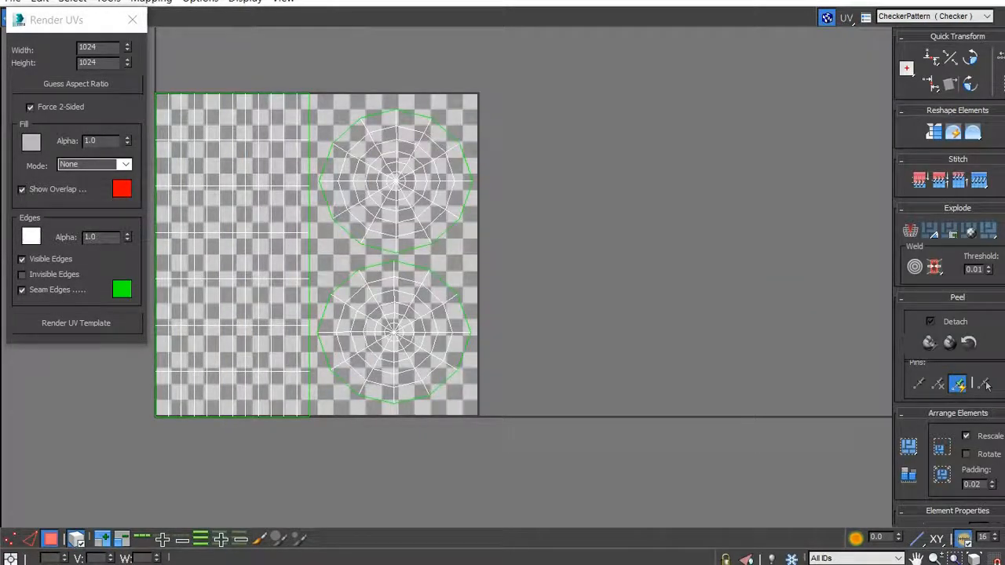
{"action": "left_click", "coordinate": [970, 1]}
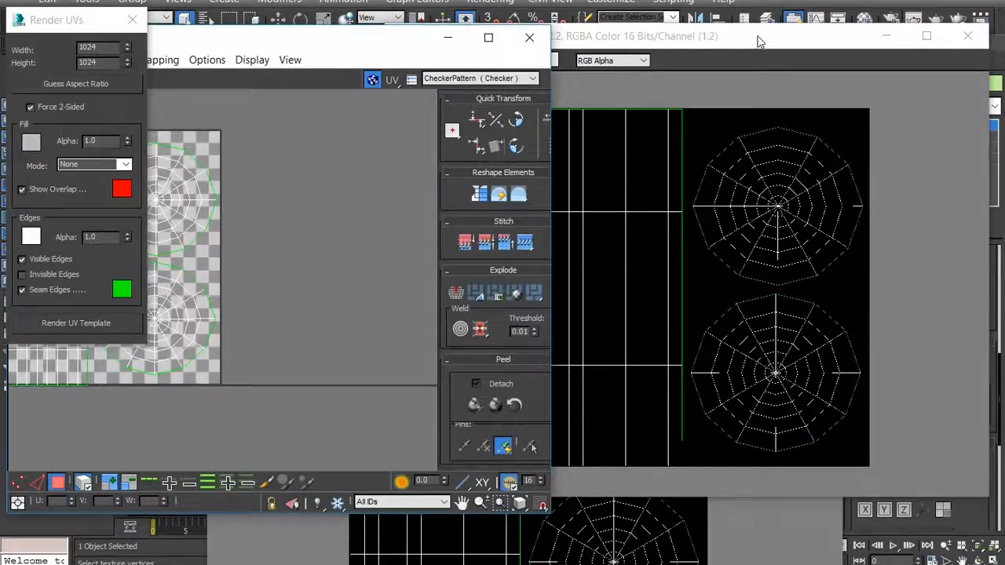
{"action": "left_click", "coordinate": [758, 38]}
{"action": "left_click", "coordinate": [300, 539]}
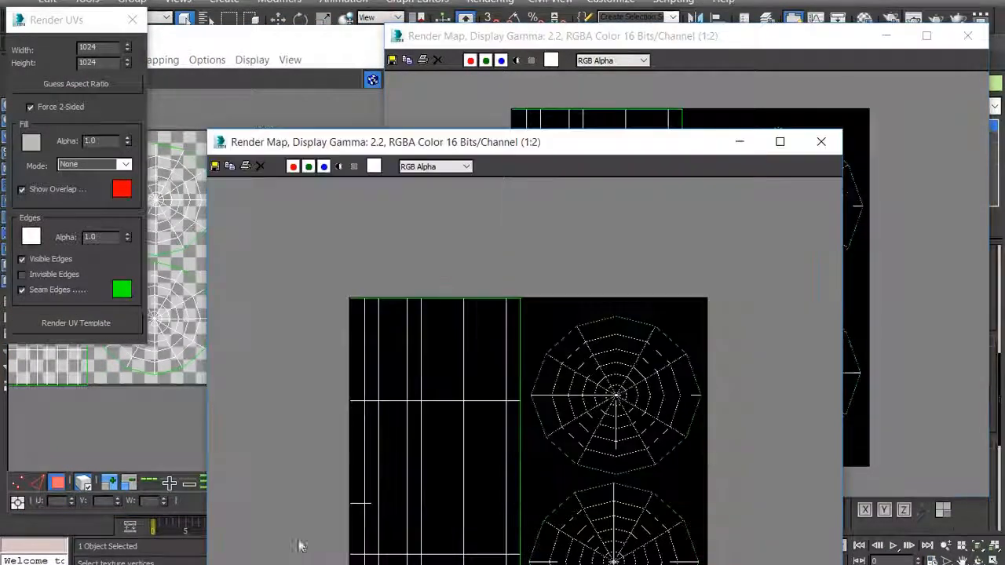
{"action": "left_click", "coordinate": [821, 141]}
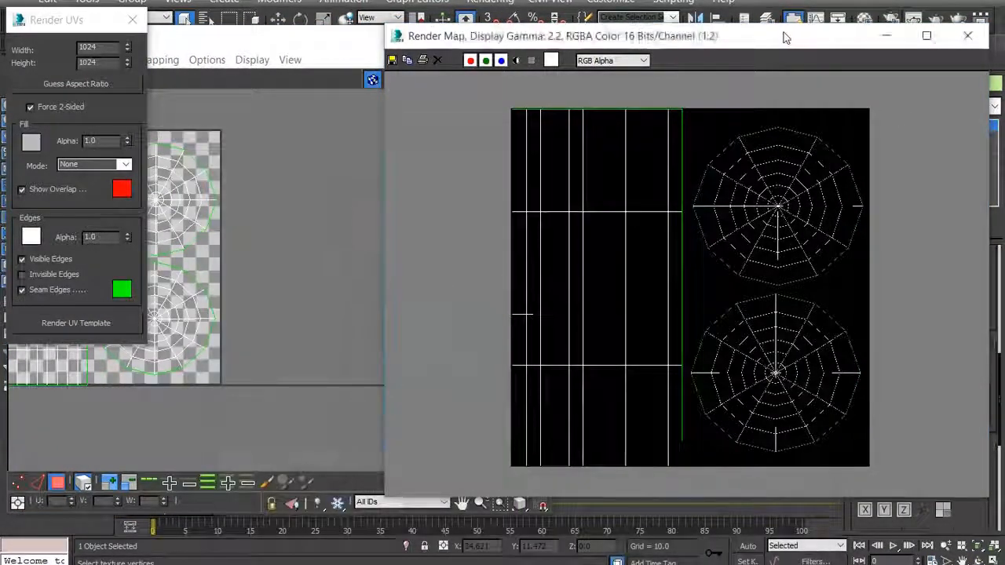
- Inspect the remaining rendered map, and start saving it as an image in the Desktop's worm 3DS folder
{"action": "left_click_drag", "start_coordinate": [786, 37], "coordinate": [664, 7]}
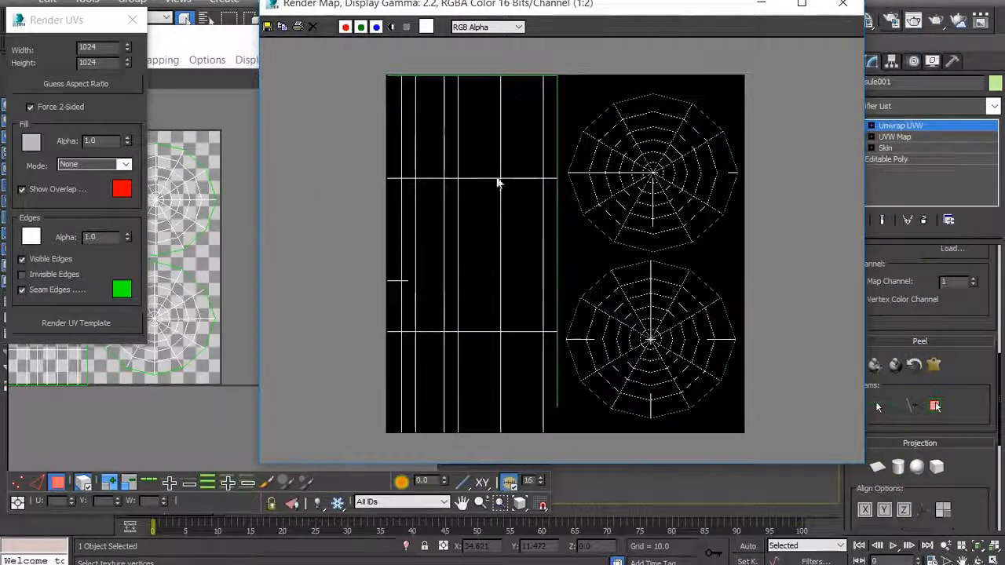
{"action": "scroll", "coordinate": [529, 174], "scroll_direction": "up", "scroll_amount": 2}
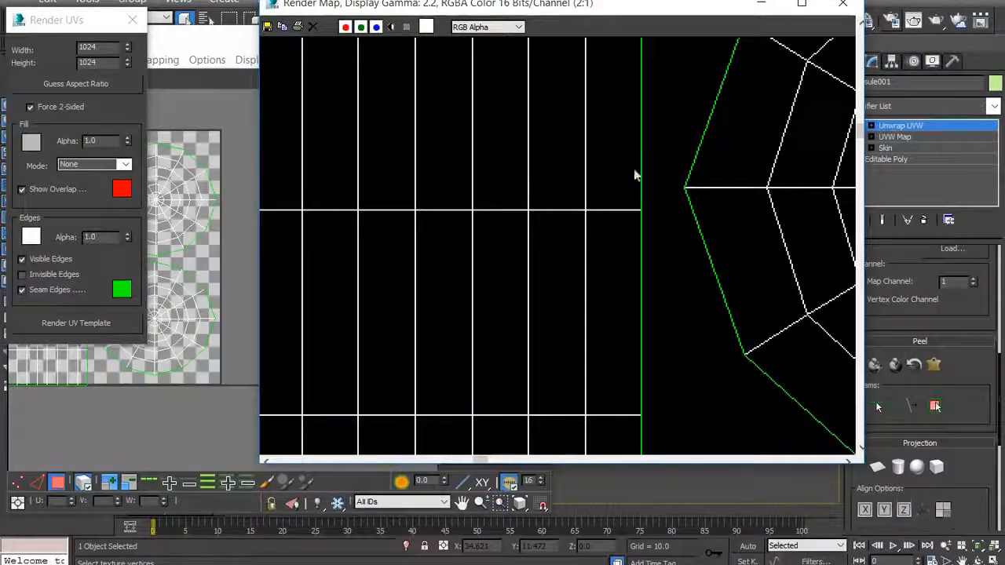
{"action": "scroll", "coordinate": [471, 161], "scroll_direction": "down", "scroll_amount": 2}
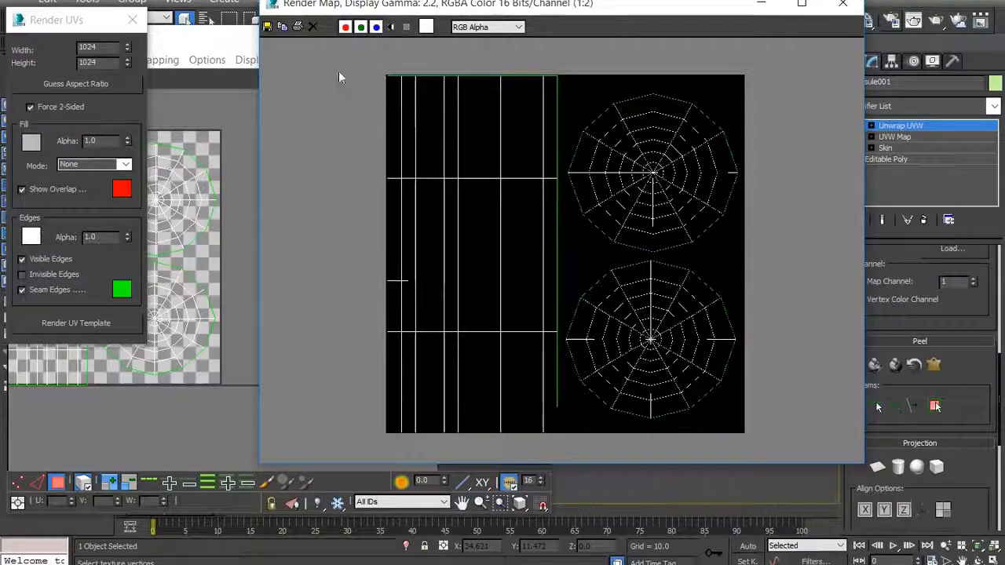
{"action": "left_click", "coordinate": [267, 26]}
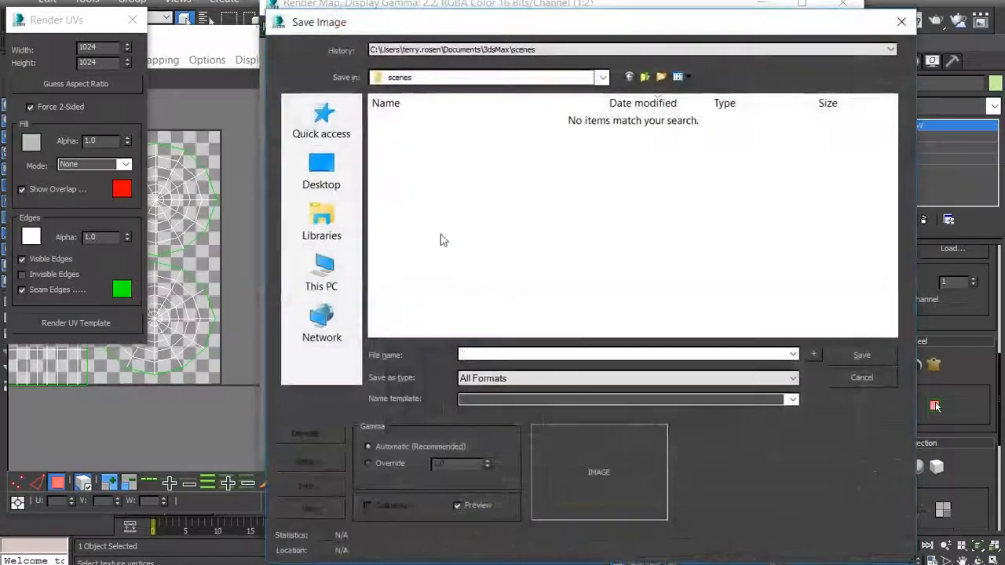
{"action": "left_click", "coordinate": [323, 173]}
{"action": "left_click_drag", "start_coordinate": [888, 124], "coordinate": [869, 279]}
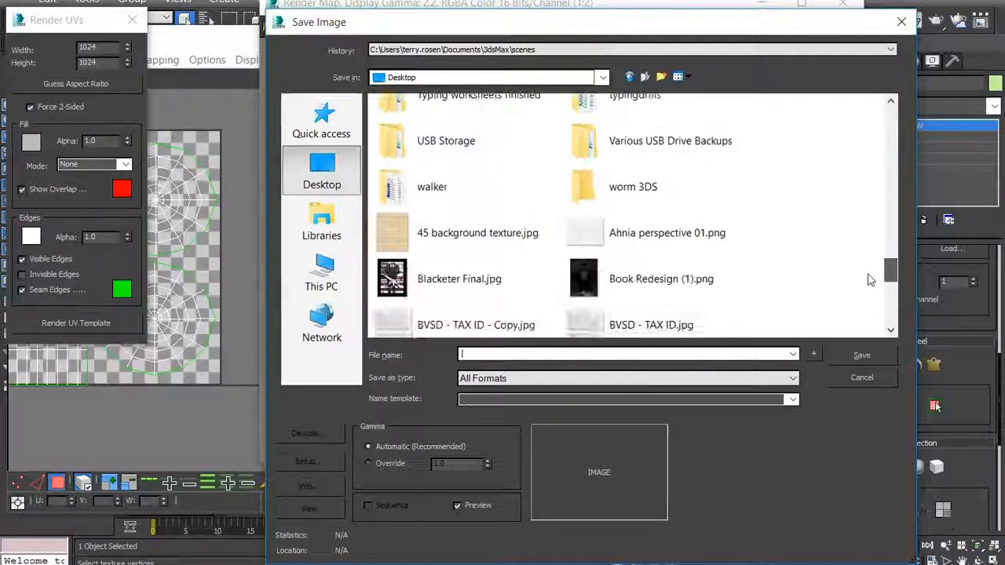
{"action": "double_click", "coordinate": [689, 190]}
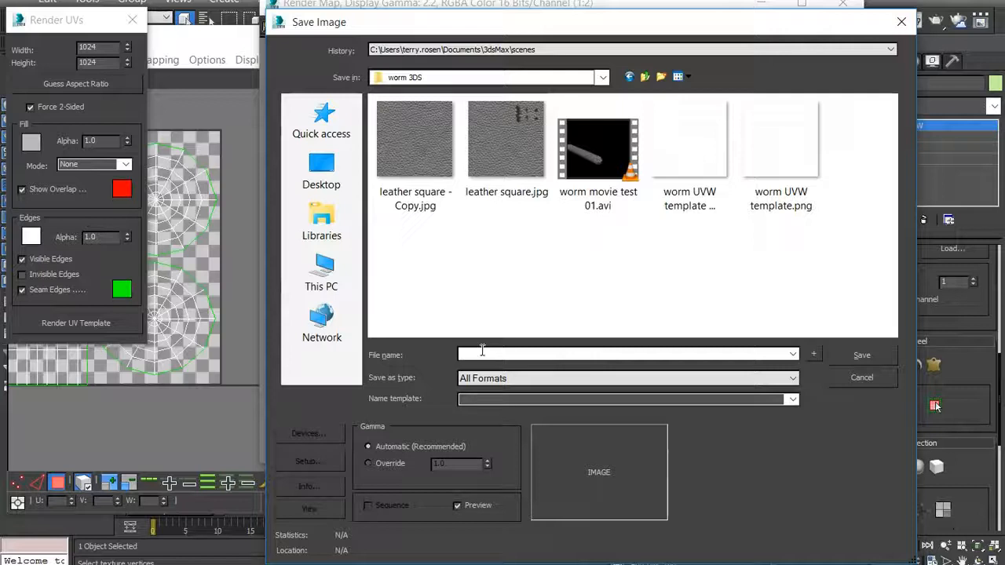
- Name the template image file "worm UVW template 01"
{"action": "type", "text": "wo"}
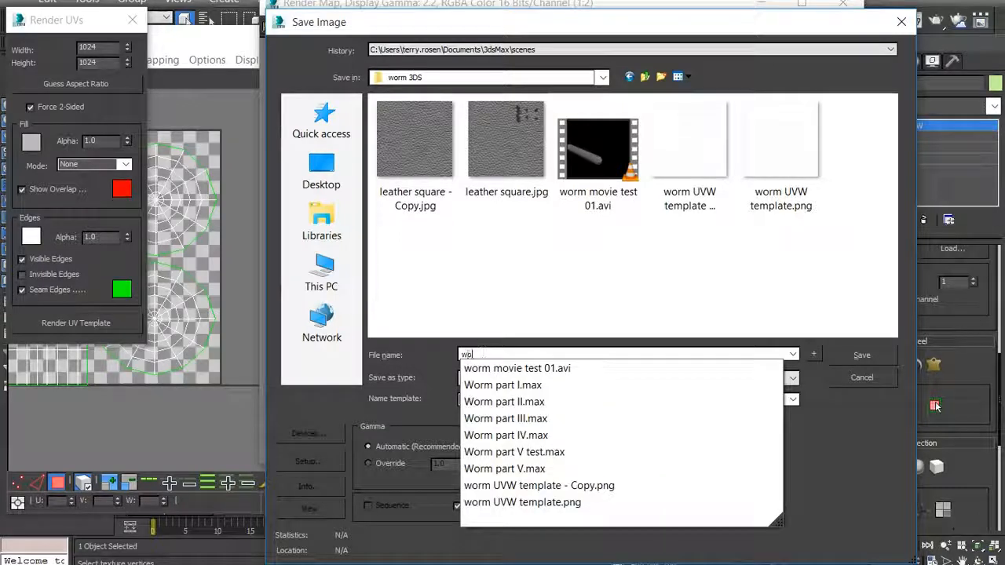
{"action": "type", "text": "rm UV"}
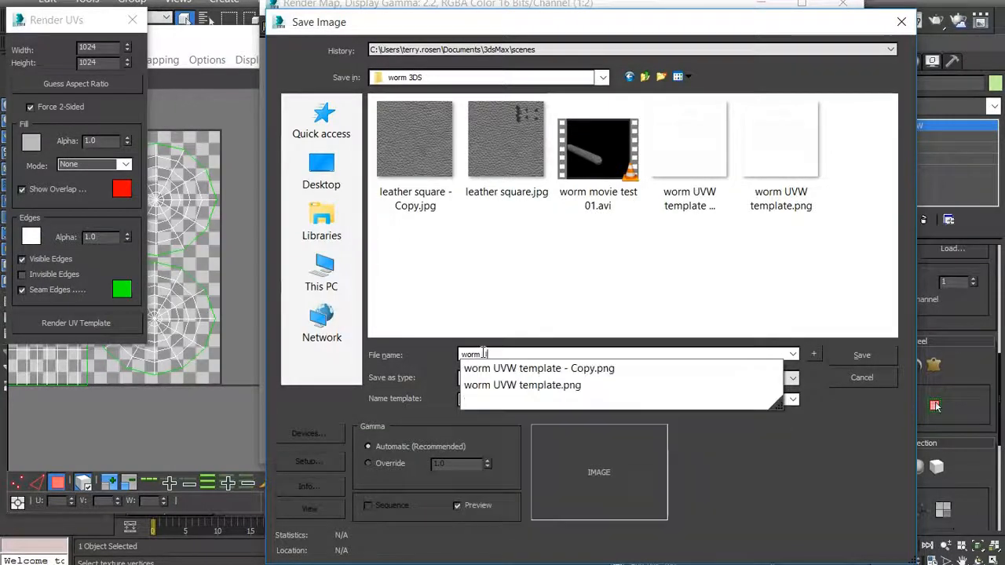
{"action": "type", "text": "W template 01"}
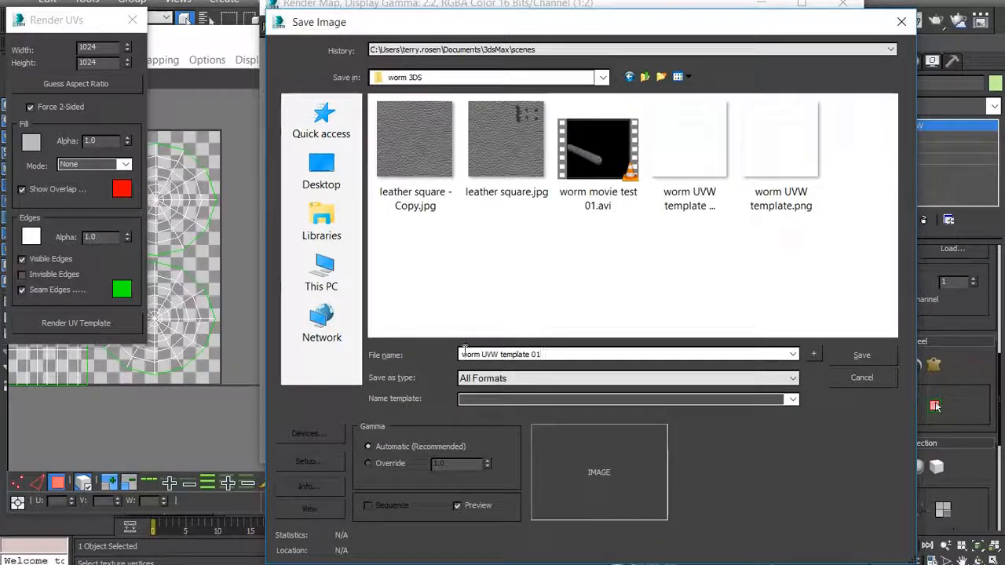
{"action": "left_click", "coordinate": [860, 359]}
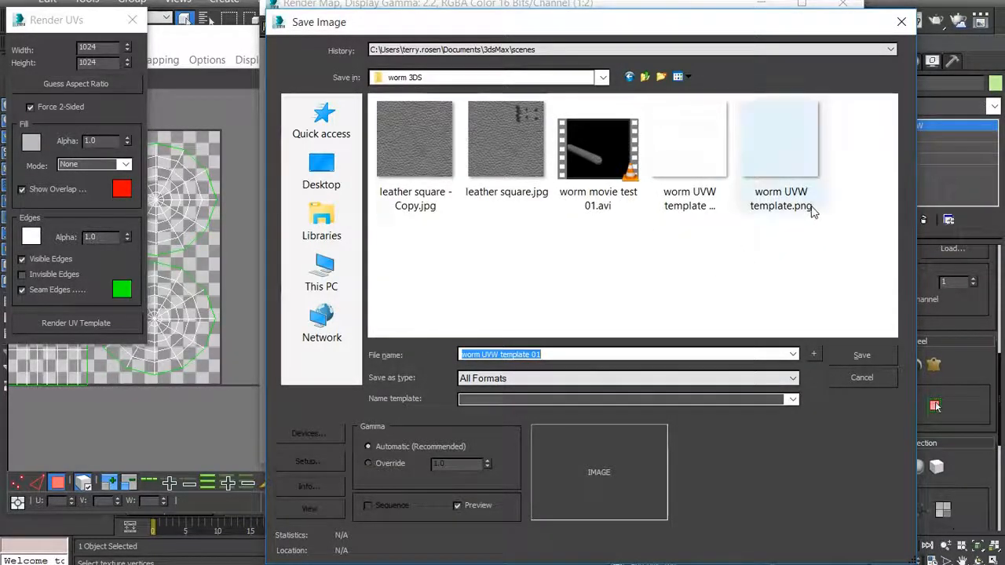
- Save the template as a PNG image file with RGB 48 bit colors and the alpha channel
{"action": "left_click", "coordinate": [661, 380]}
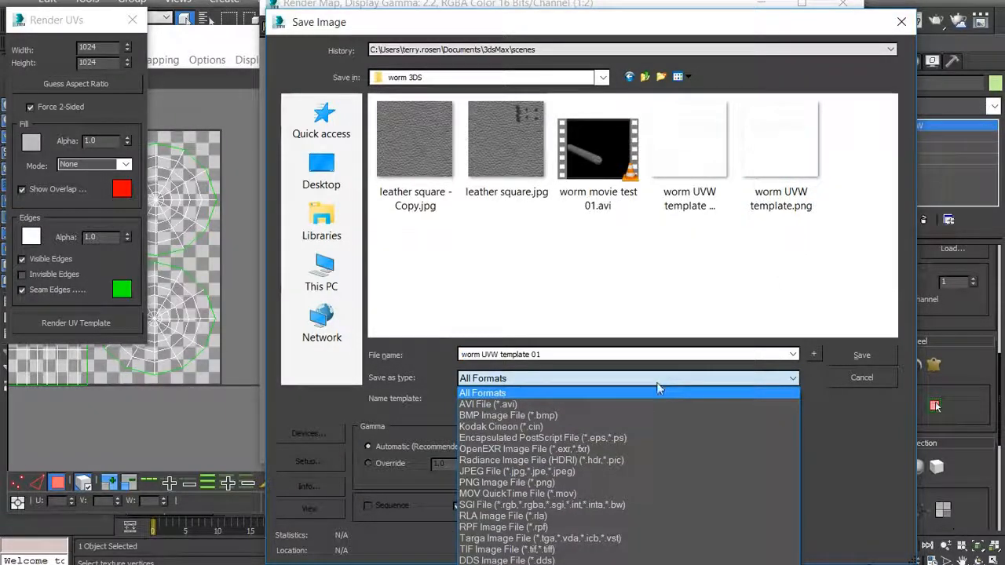
{"action": "left_click", "coordinate": [480, 483]}
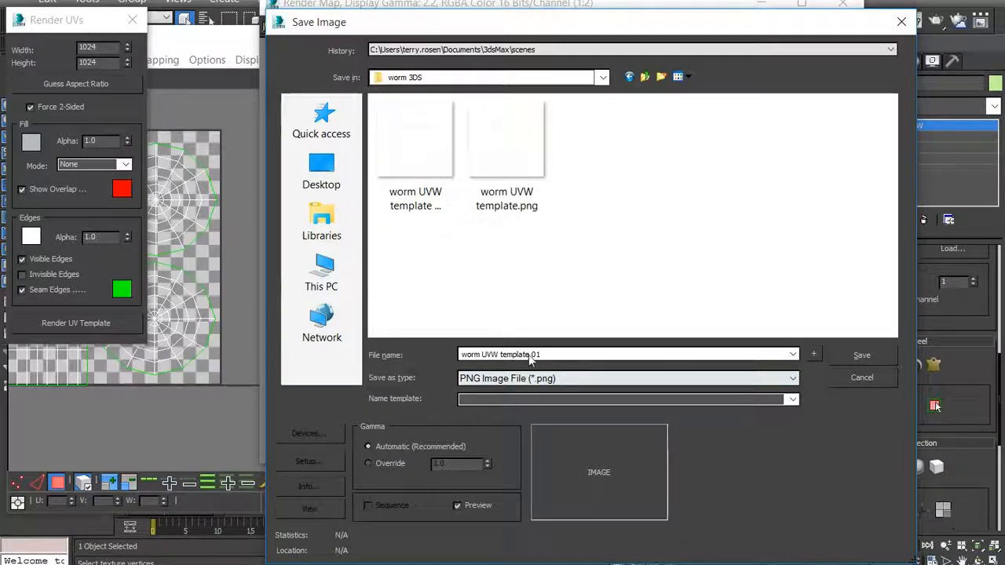
{"action": "left_click", "coordinate": [847, 357]}
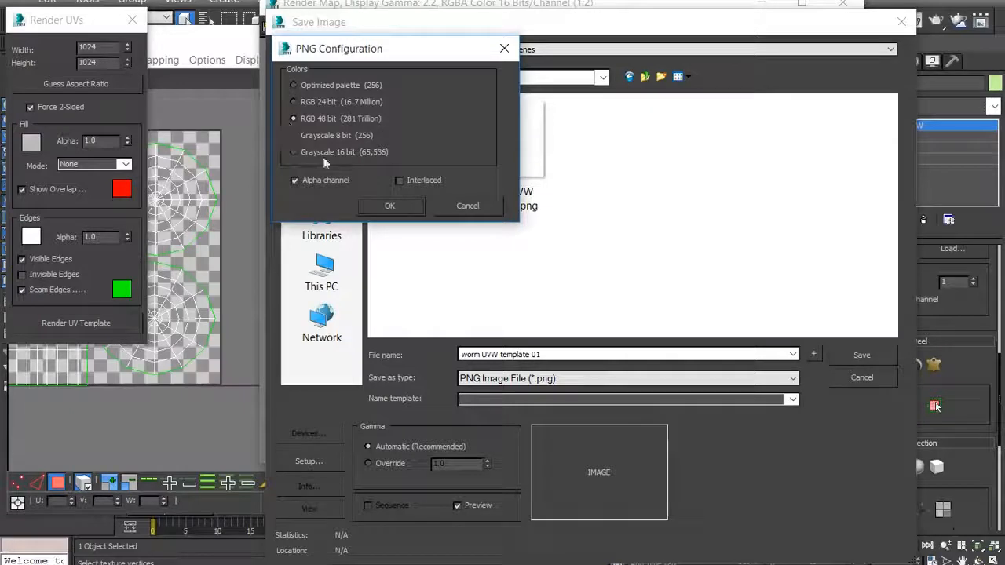
{"action": "left_click", "coordinate": [385, 211]}
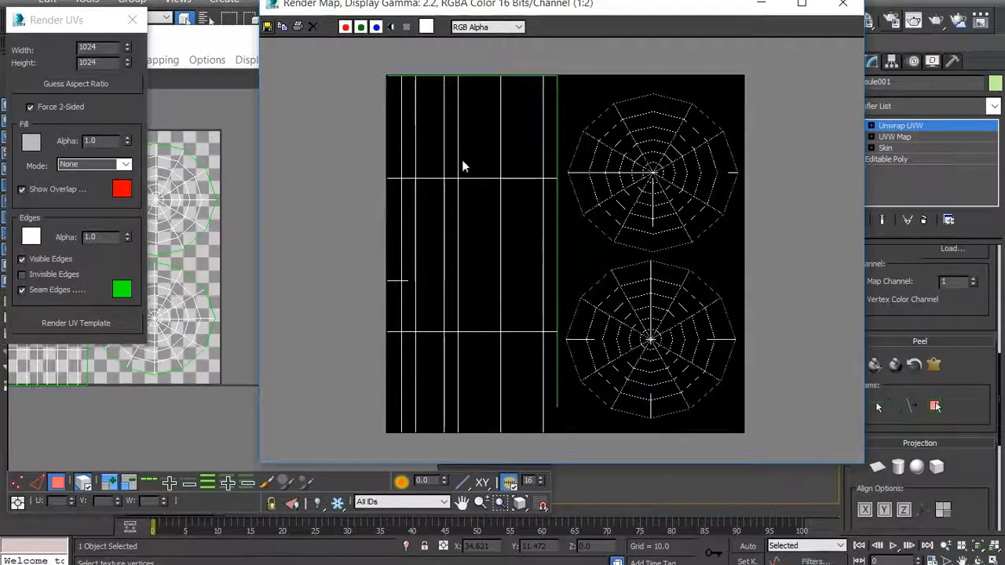
- Close the rendered map and the Render UVs dialog, and move the UV editor so the capsule's head end is uncovered
{"action": "scroll", "coordinate": [463, 157], "scroll_direction": "up", "scroll_amount": 1}
{"action": "scroll", "coordinate": [467, 152], "scroll_direction": "down", "scroll_amount": 2}
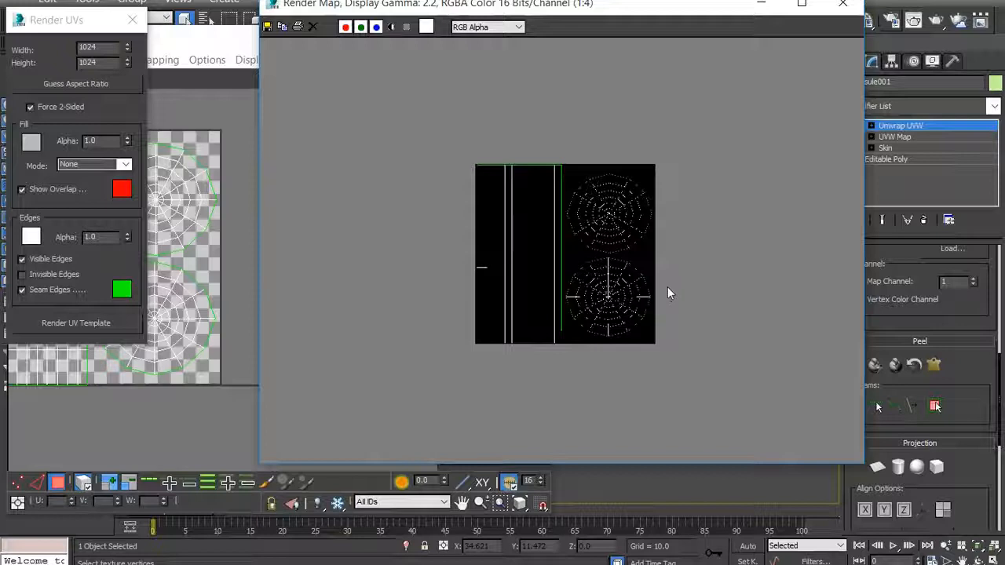
{"action": "left_click", "coordinate": [843, 4]}
{"action": "left_click_drag", "start_coordinate": [236, 40], "coordinate": [456, 34]}
{"action": "scroll", "coordinate": [482, 252], "scroll_direction": "down", "scroll_amount": 2}
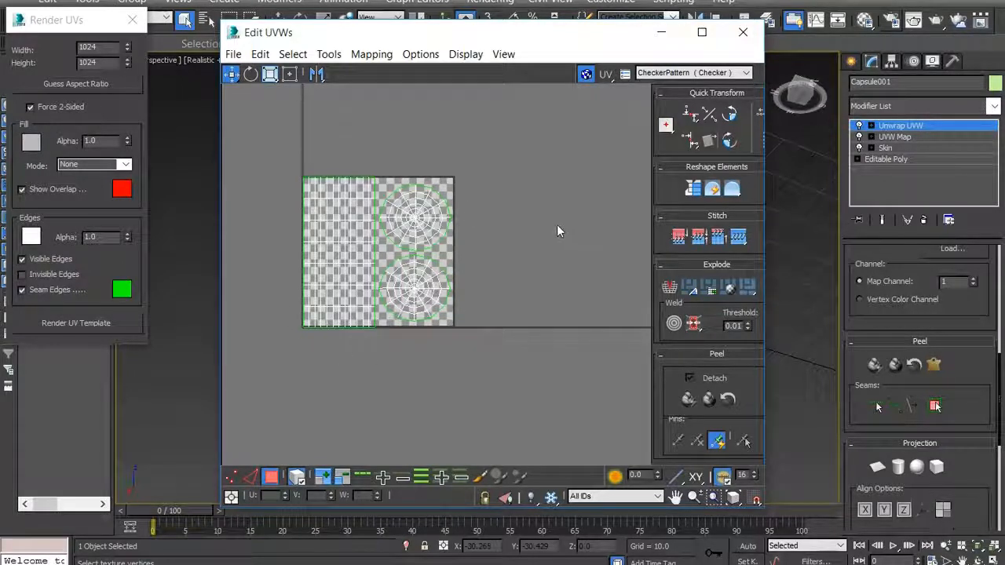
{"action": "left_click_drag", "start_coordinate": [395, 36], "coordinate": [324, 29]}
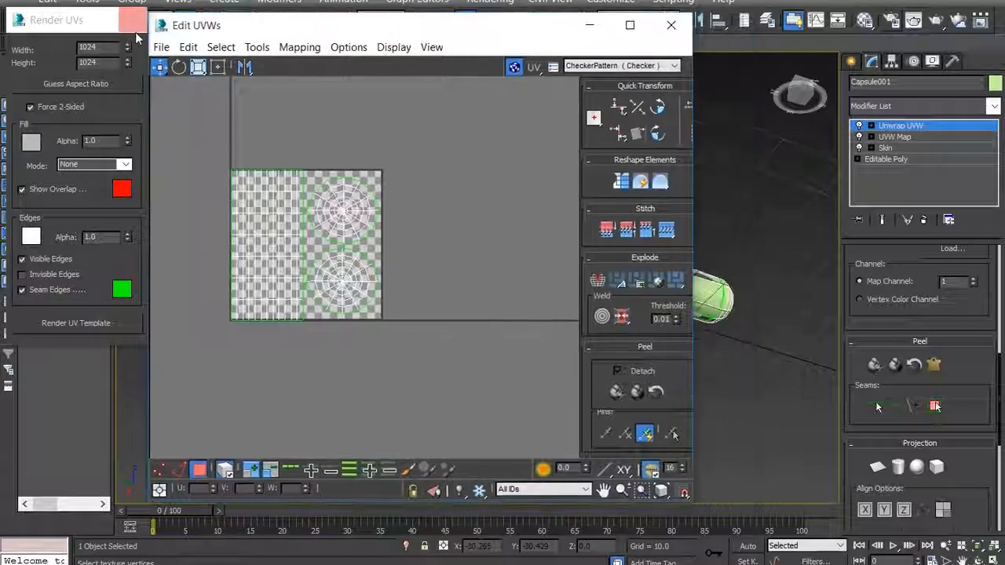
{"action": "left_click", "coordinate": [132, 19]}
{"action": "left_click_drag", "start_coordinate": [402, 36], "coordinate": [309, 44]}
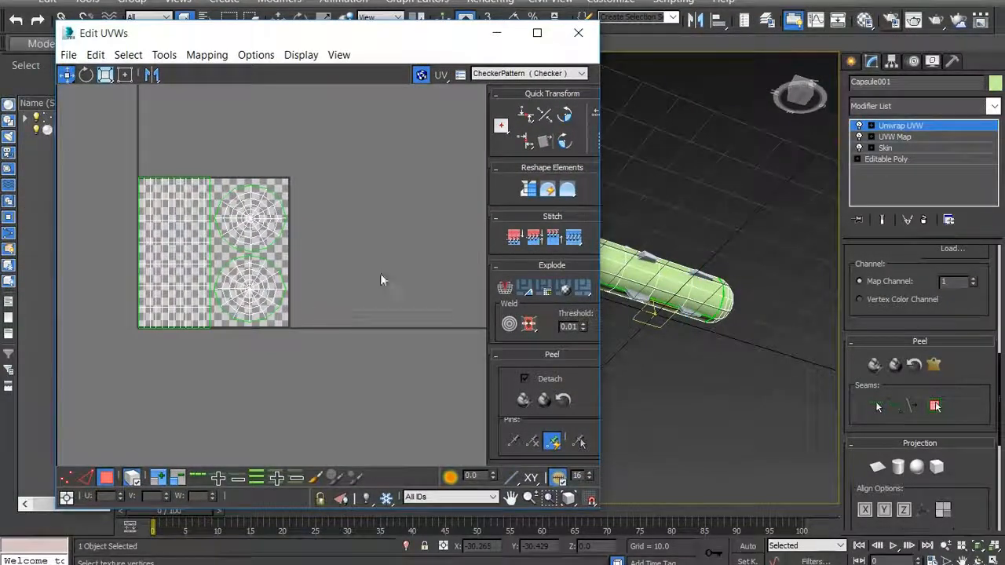
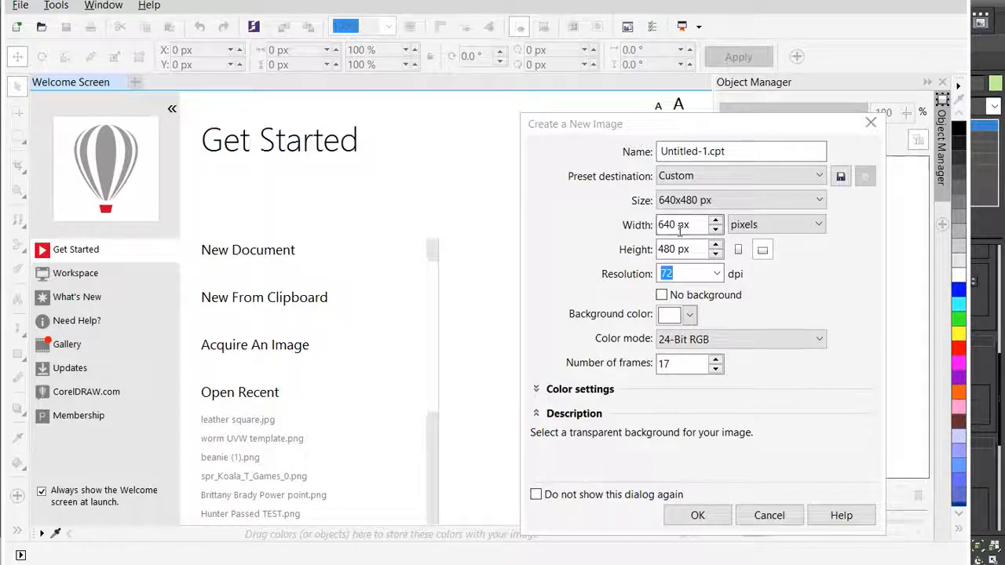
- Set the new image's width to 1024 px
{"action": "left_click", "coordinate": [821, 201]}
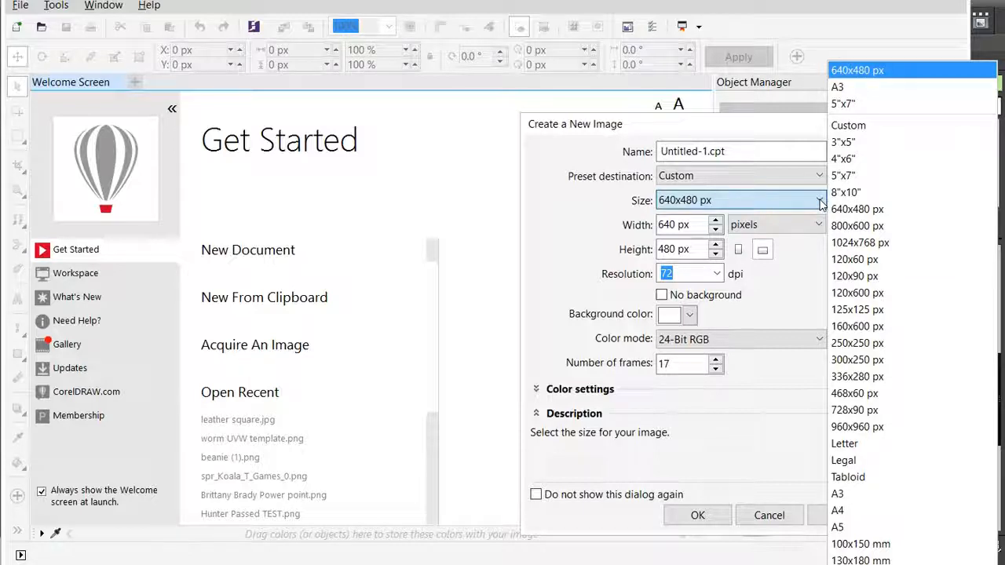
{"action": "left_click", "coordinate": [675, 225]}
{"action": "left_click_drag", "start_coordinate": [674, 225], "coordinate": [621, 225]}
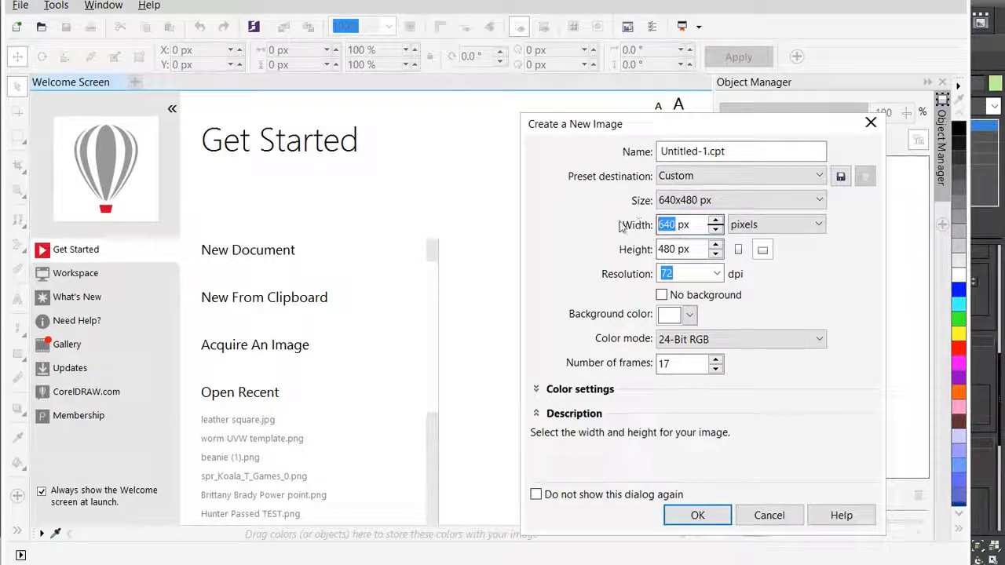
{"action": "type", "text": "1,024"}
{"action": "left_click", "coordinate": [670, 274]}
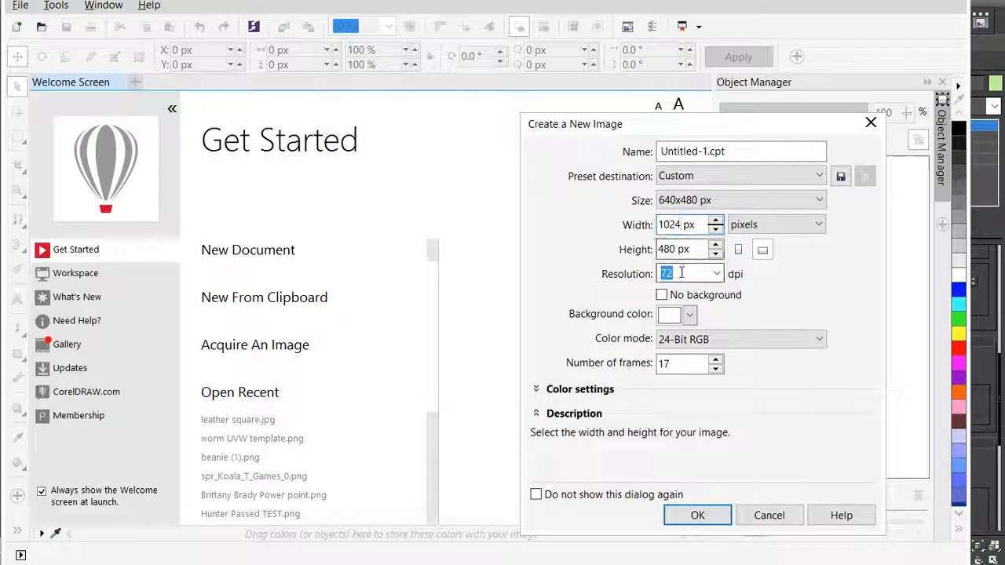
- Set the new image's height to 1024 px
{"action": "left_click_drag", "start_coordinate": [677, 249], "coordinate": [635, 250]}
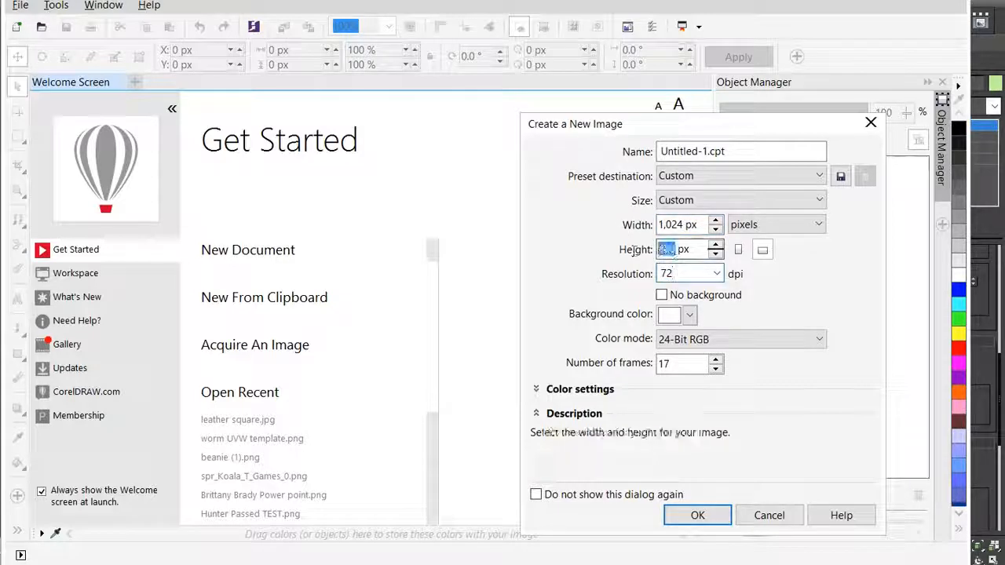
{"action": "type", "text": "10524"}
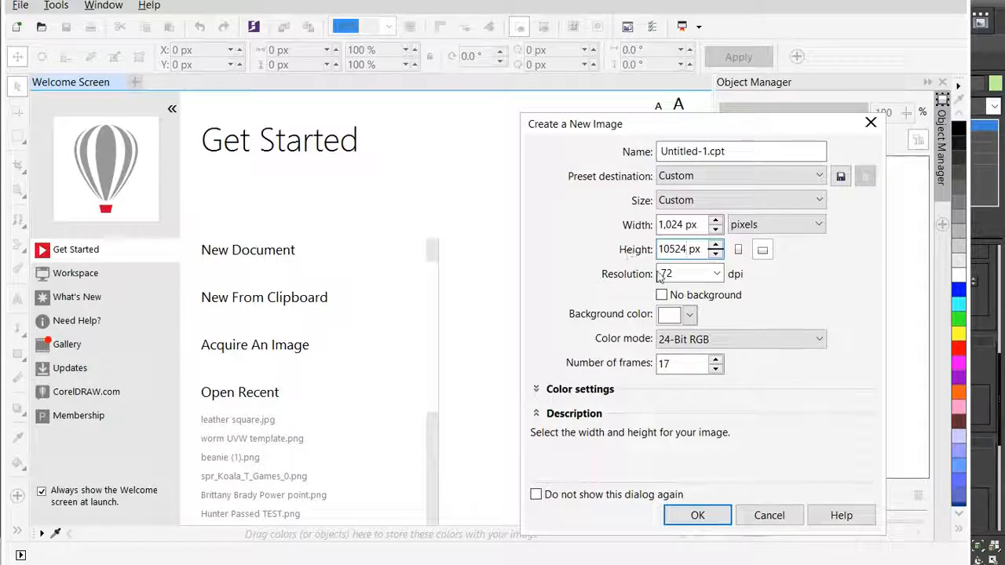
{"action": "key", "text": "BackSpace"}
{"action": "key", "text": "BackSpace"}
{"action": "key", "text": "BackSpace"}
{"action": "type", "text": "24"}
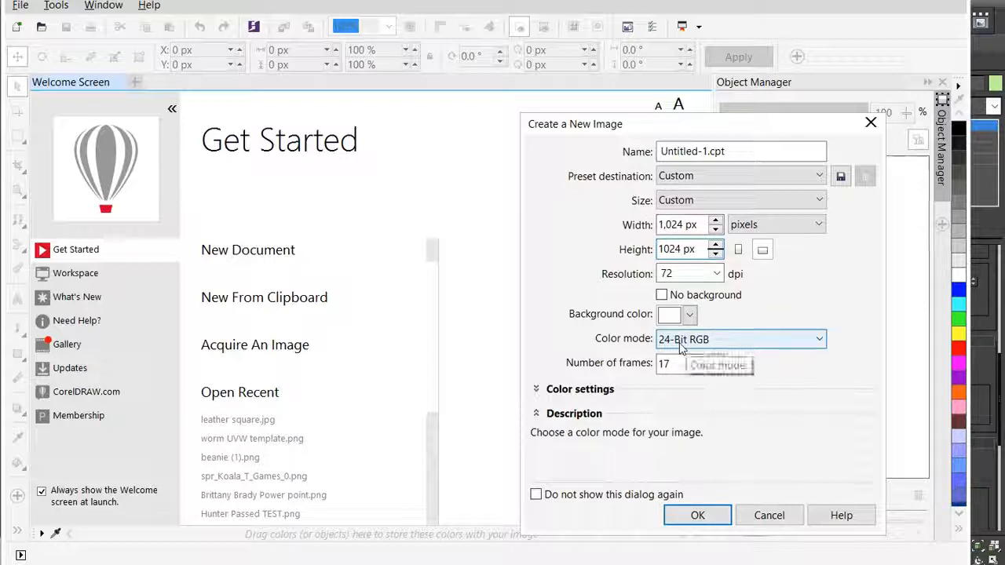
- Keep the 24-Bit RGB color mode, set the number of frames to 1, and create the image
{"action": "left_click", "coordinate": [774, 349]}
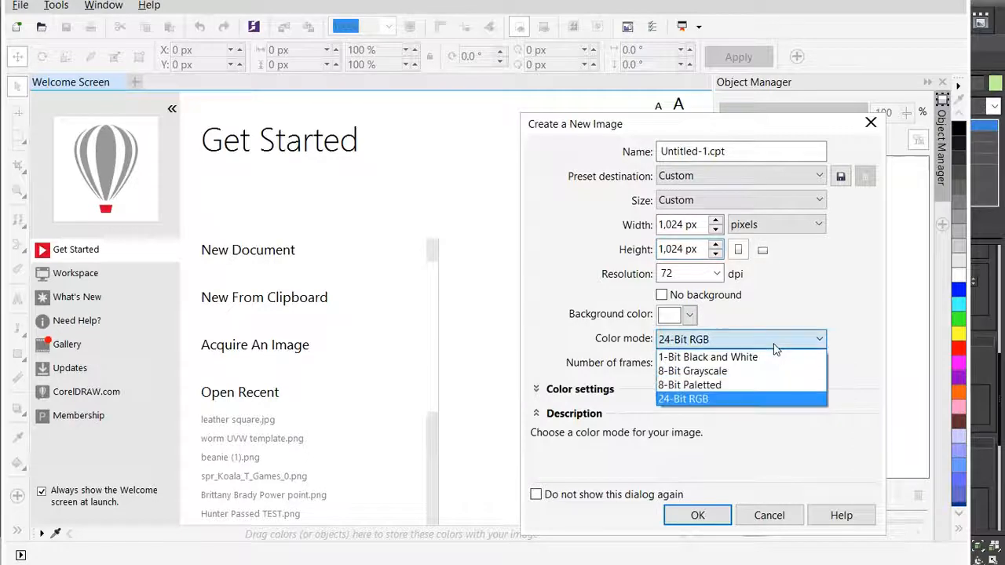
{"action": "left_click", "coordinate": [775, 349]}
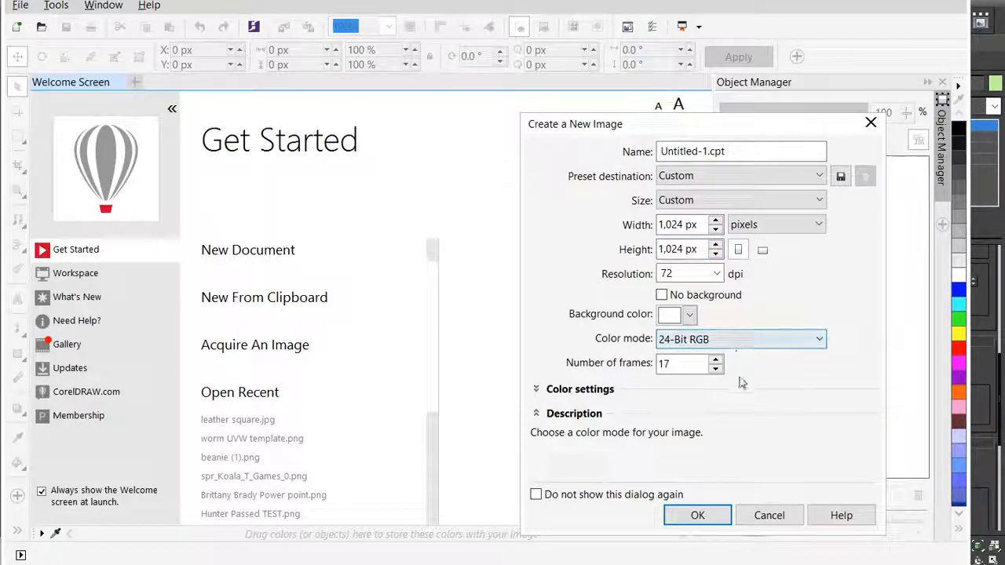
{"action": "double_click", "coordinate": [667, 363]}
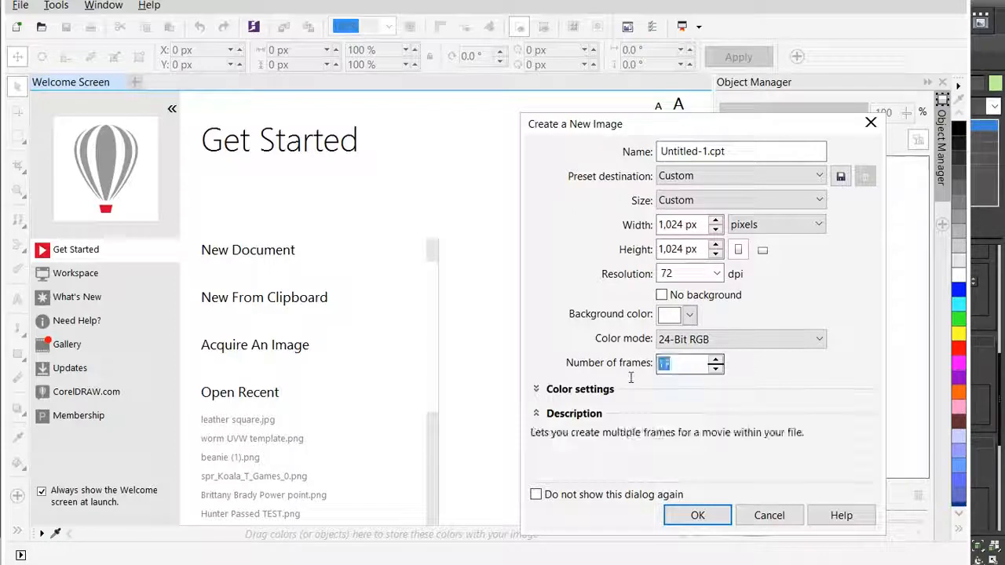
{"action": "type", "text": "1"}
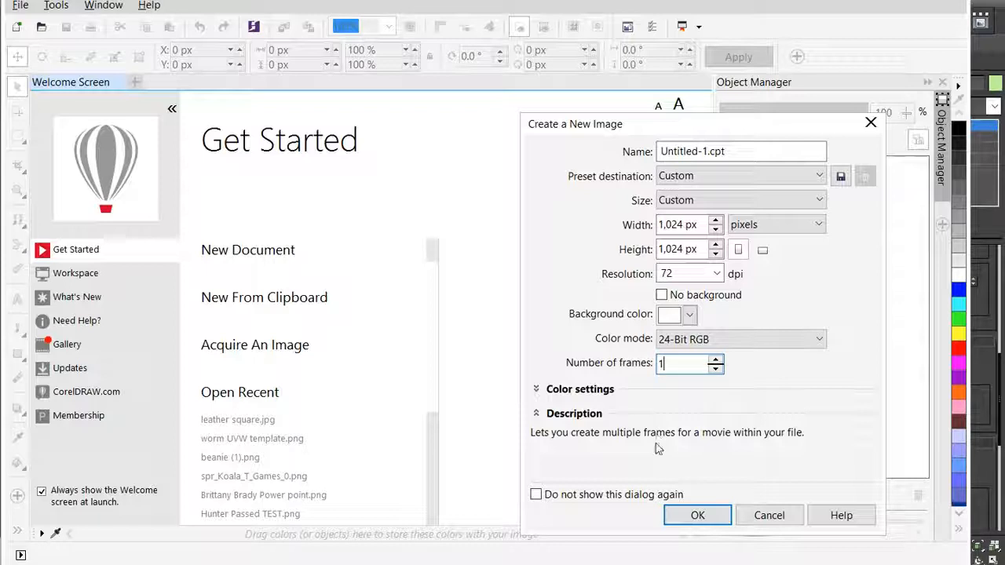
{"action": "left_click", "coordinate": [683, 517]}
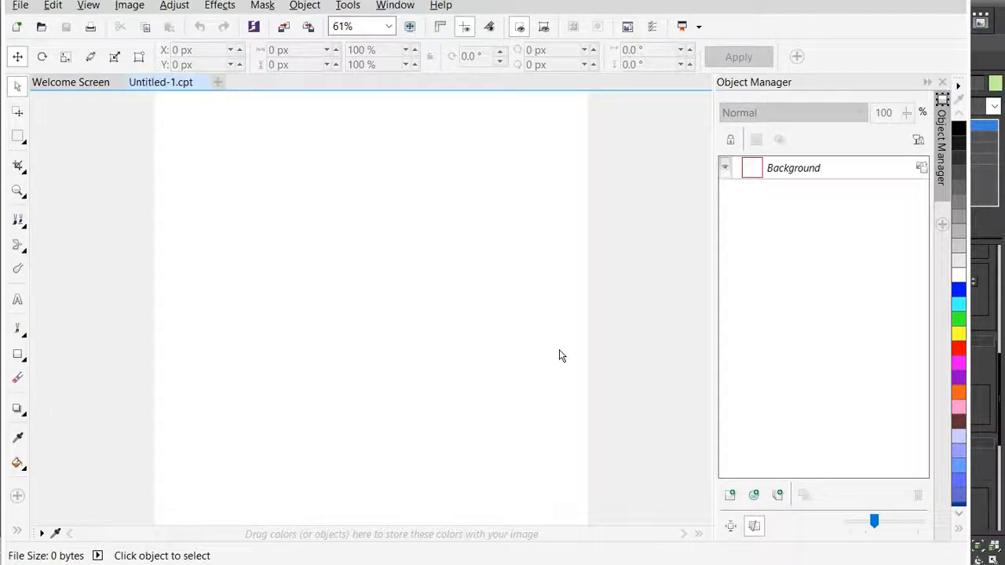
- Try a short freehand stroke with the Custom Art Brush on the blank canvas, and undo it
{"action": "scroll", "coordinate": [514, 330], "scroll_direction": "down", "scroll_amount": 2}
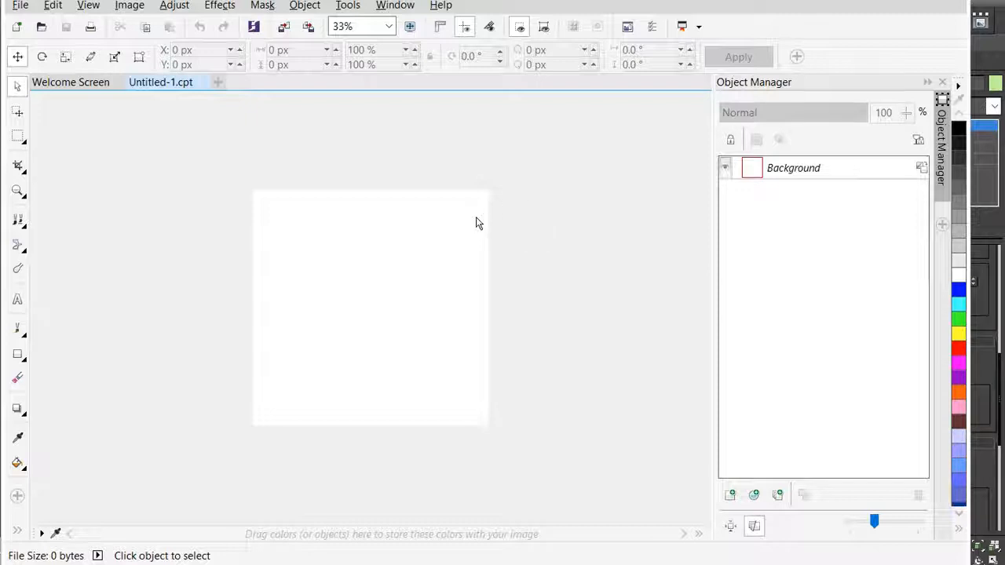
{"action": "left_click", "coordinate": [18, 328]}
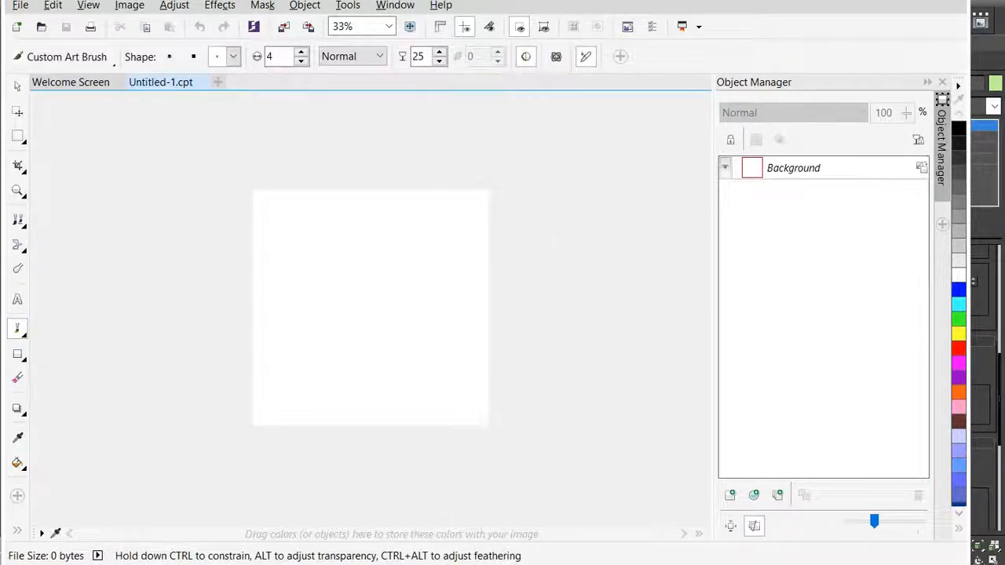
{"action": "left_click_drag", "start_coordinate": [292, 292], "coordinate": [371, 268]}
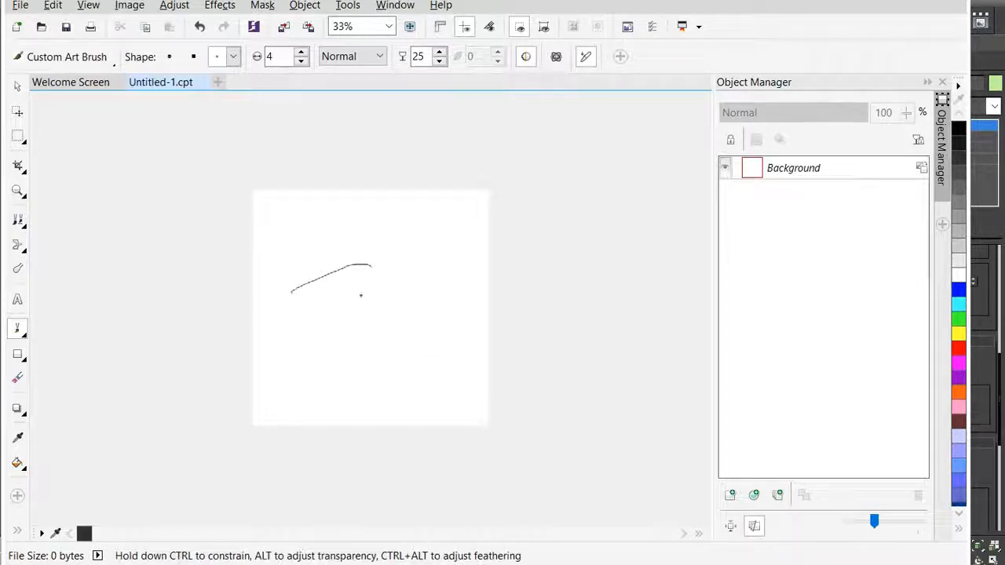
{"action": "key", "text": "ctrl+z"}
- Add an empty object, and import "worm UVW template 01.png" from the worm 3DS folder so that it fills the canvas
{"action": "left_click", "coordinate": [730, 496]}
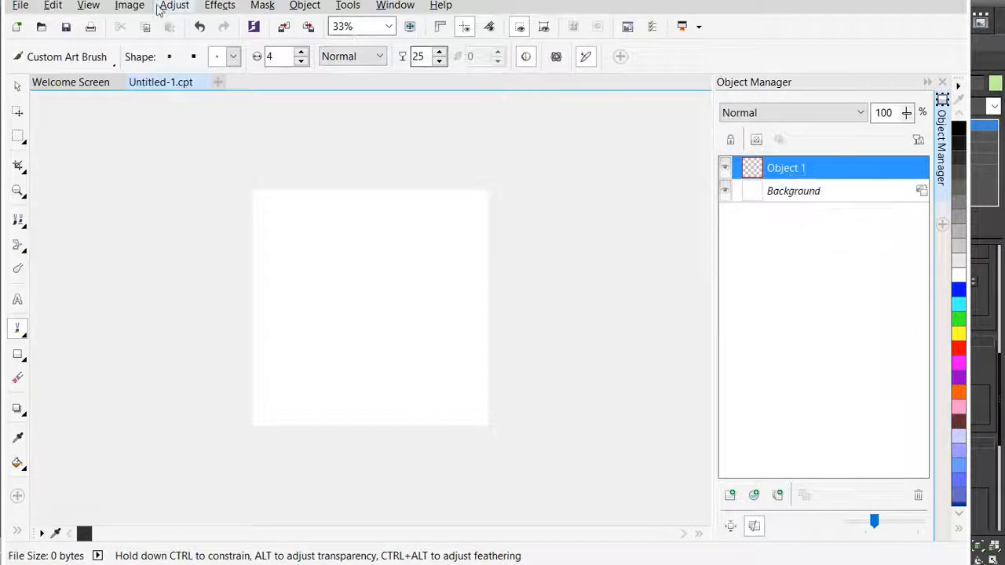
{"action": "left_click", "coordinate": [20, 5]}
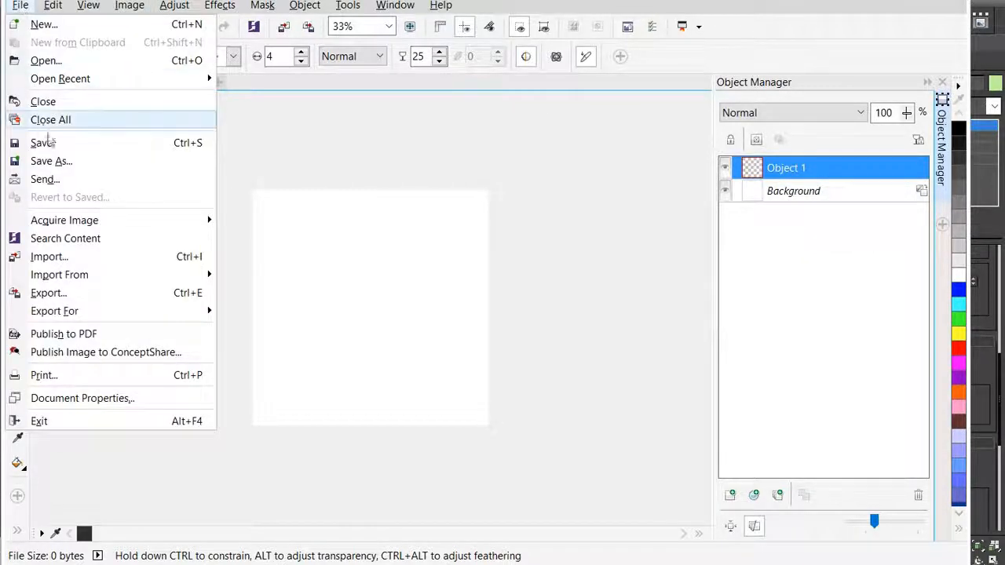
{"action": "left_click", "coordinate": [59, 259]}
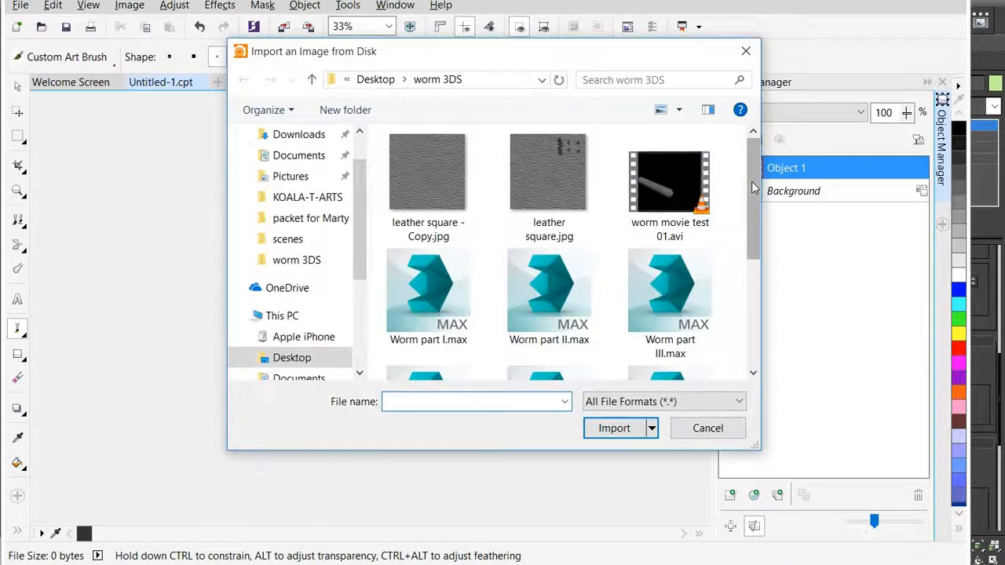
{"action": "left_click_drag", "start_coordinate": [750, 191], "coordinate": [741, 308]}
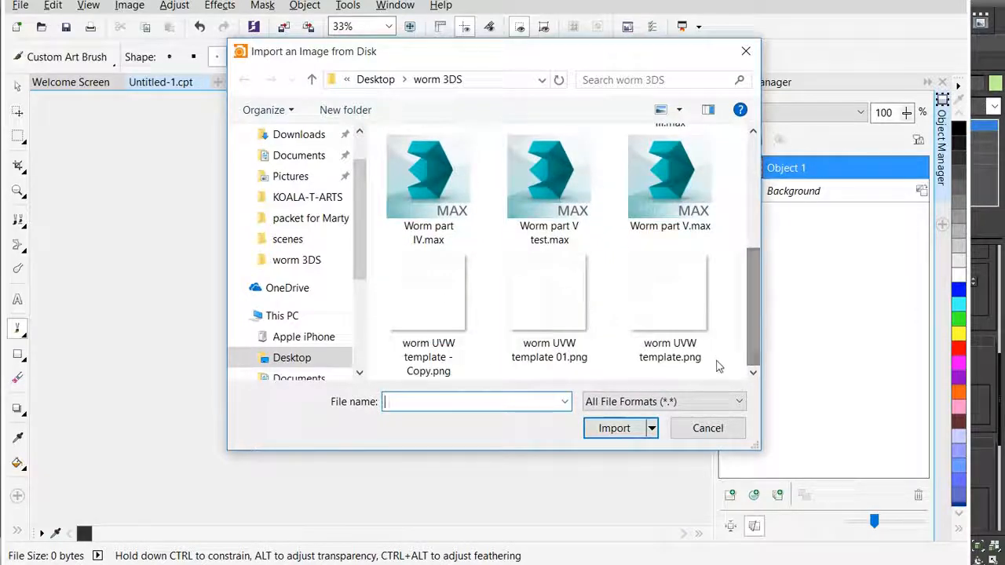
{"action": "left_click", "coordinate": [540, 293]}
{"action": "left_click", "coordinate": [610, 452]}
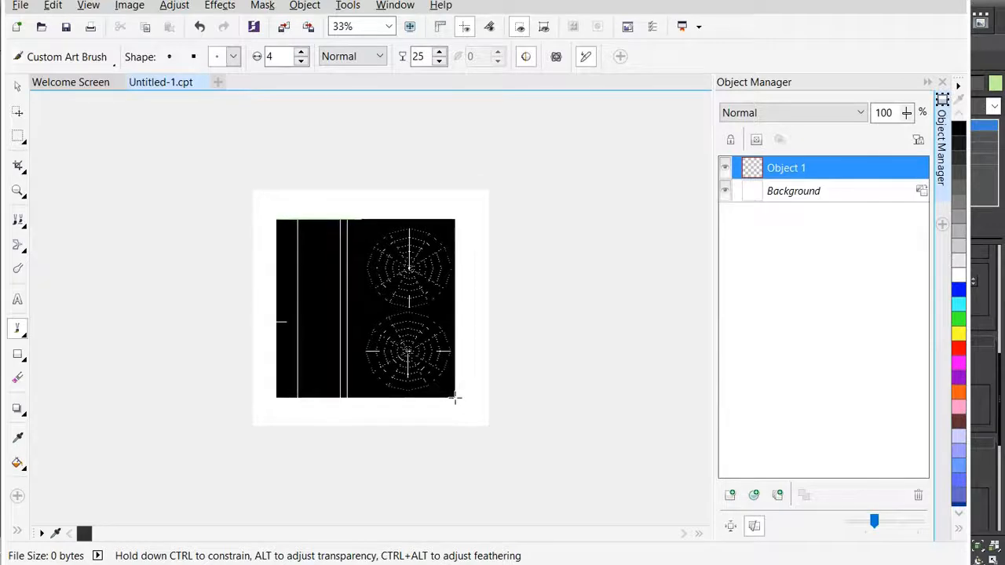
{"action": "key", "text": "Return"}
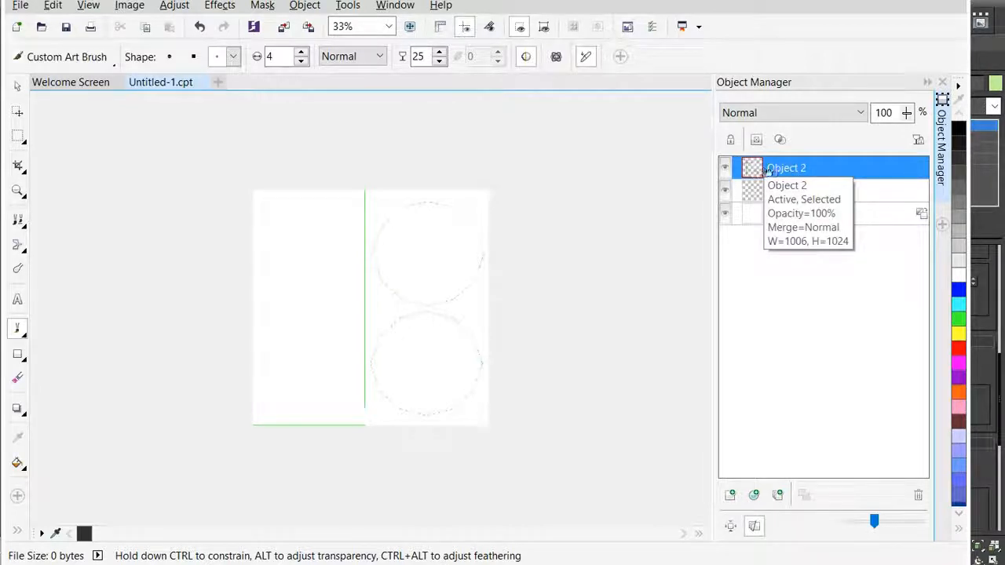
- Delete the empty Object 1 beneath the imported template
{"action": "left_click", "coordinate": [871, 192]}
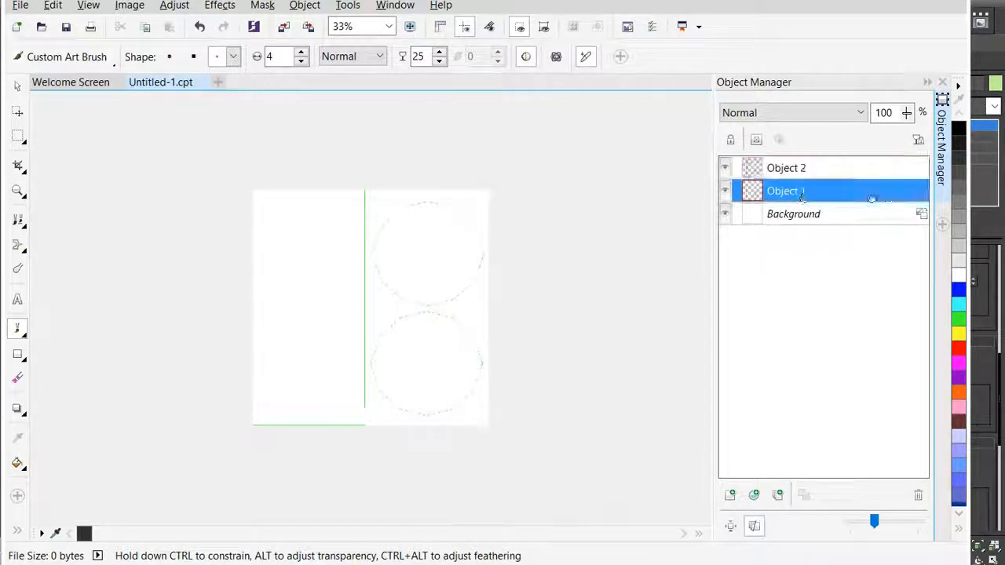
{"action": "right_click", "coordinate": [786, 194]}
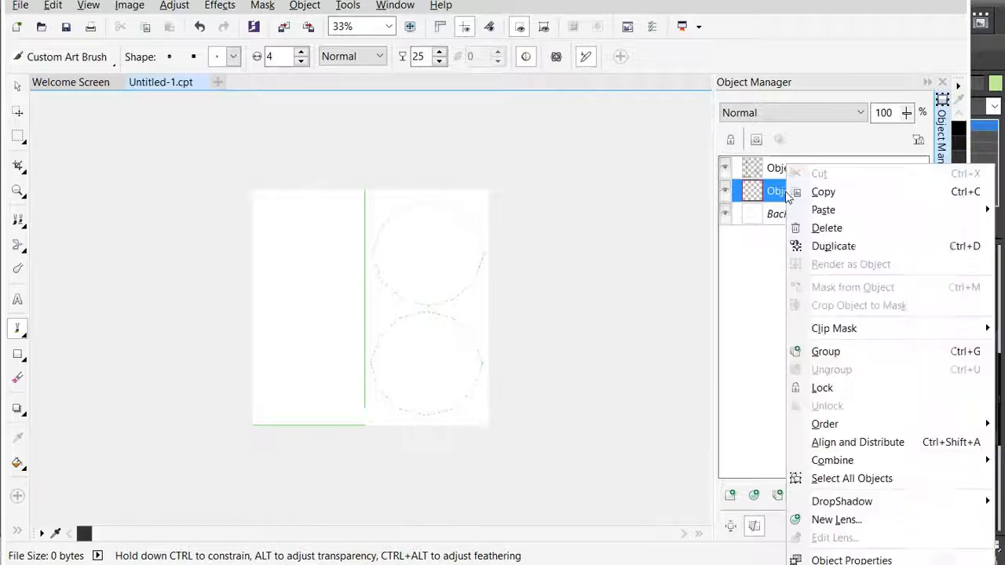
{"action": "left_click", "coordinate": [823, 228]}
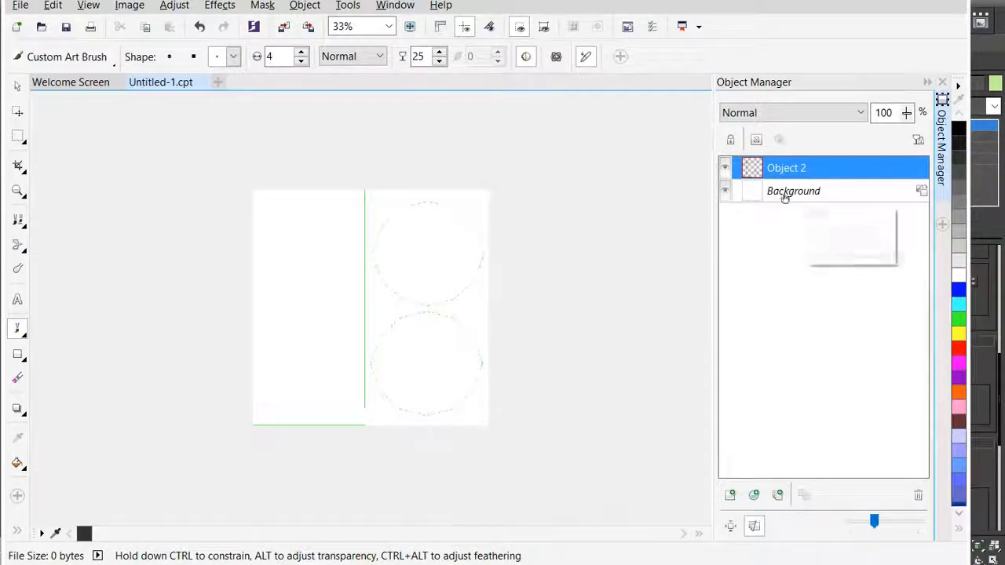
- Examine the imported template's circular cap outlines and body shell edges up close
{"action": "scroll", "coordinate": [478, 258], "scroll_direction": "up", "scroll_amount": 1}
{"action": "scroll", "coordinate": [478, 258], "scroll_direction": "up", "scroll_amount": 3}
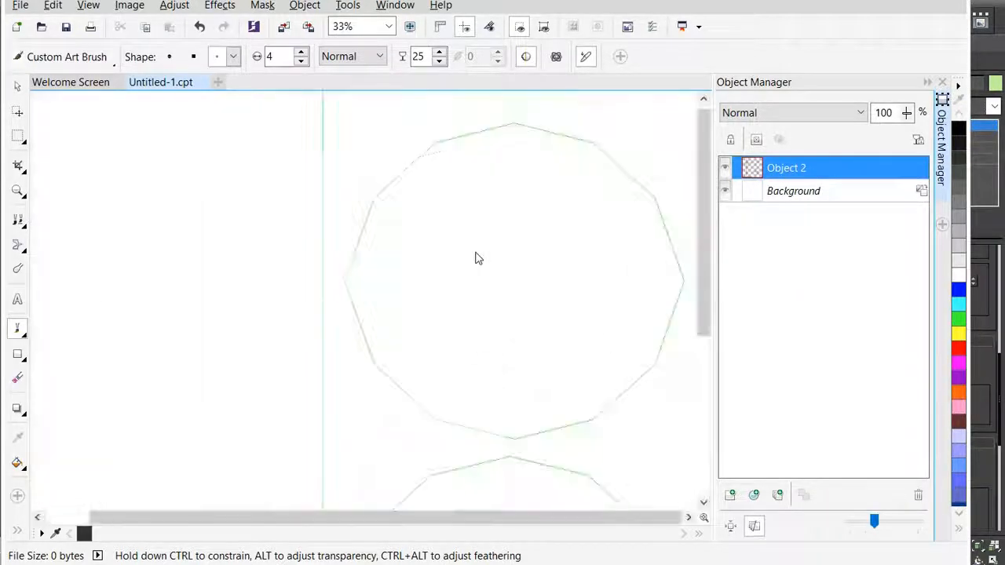
{"action": "scroll", "coordinate": [481, 259], "scroll_direction": "down", "scroll_amount": 2}
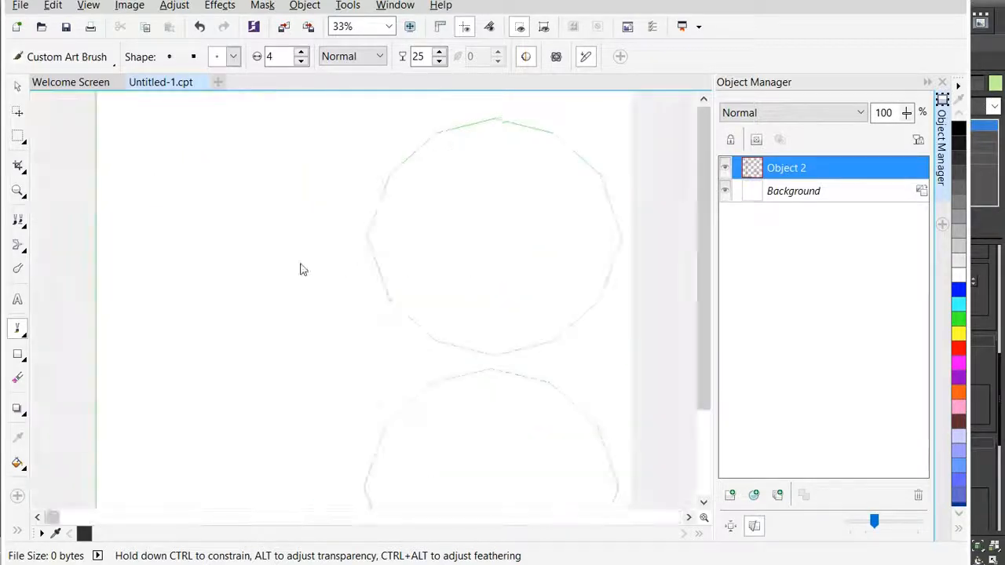
{"action": "scroll", "coordinate": [216, 279], "scroll_direction": "up", "scroll_amount": 1}
{"action": "scroll", "coordinate": [179, 221], "scroll_direction": "down", "scroll_amount": 1}
{"action": "scroll", "coordinate": [185, 233], "scroll_direction": "down", "scroll_amount": 1}
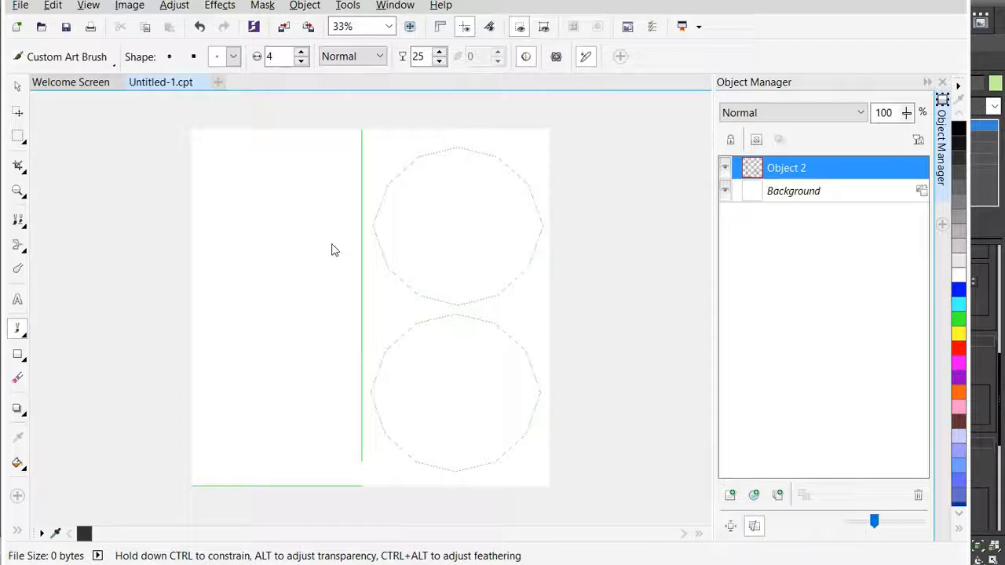
{"action": "scroll", "coordinate": [331, 250], "scroll_direction": "up", "scroll_amount": 1}
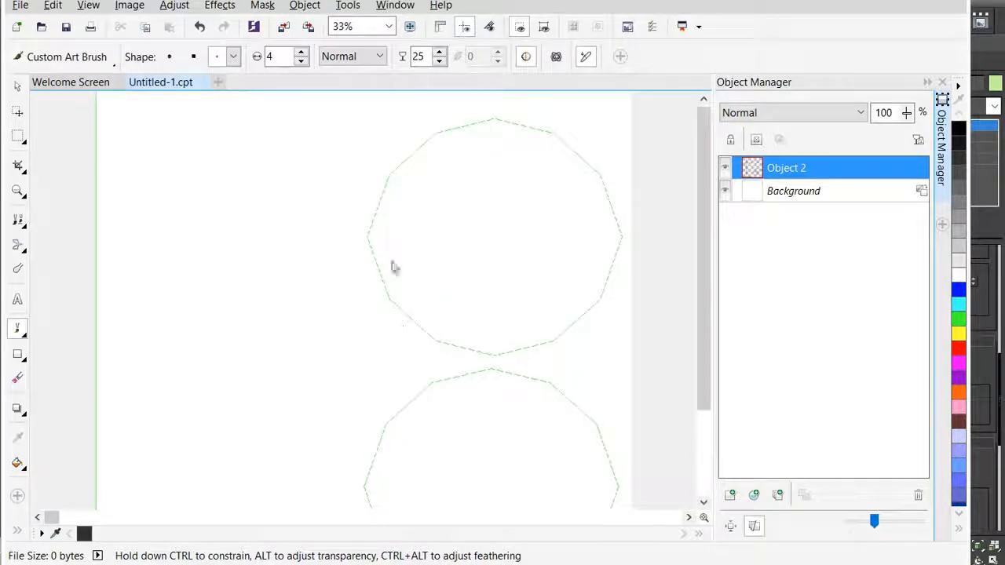
{"action": "scroll", "coordinate": [321, 253], "scroll_direction": "down", "scroll_amount": 2}
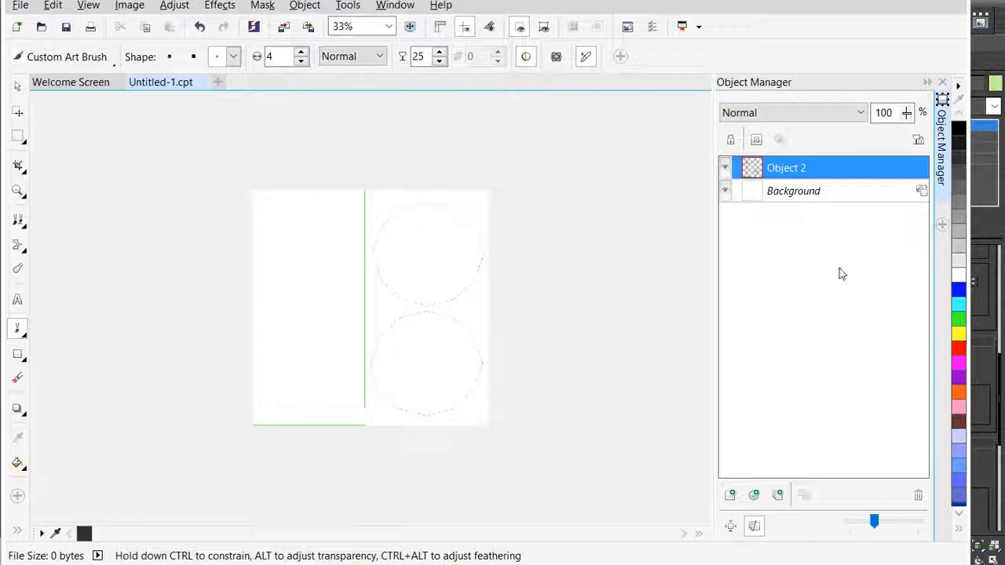
- Try importing "leather square - Copy.jpg" with the Background selected, place it over the lower cap outline, and undo the placement
{"action": "left_click", "coordinate": [833, 195]}
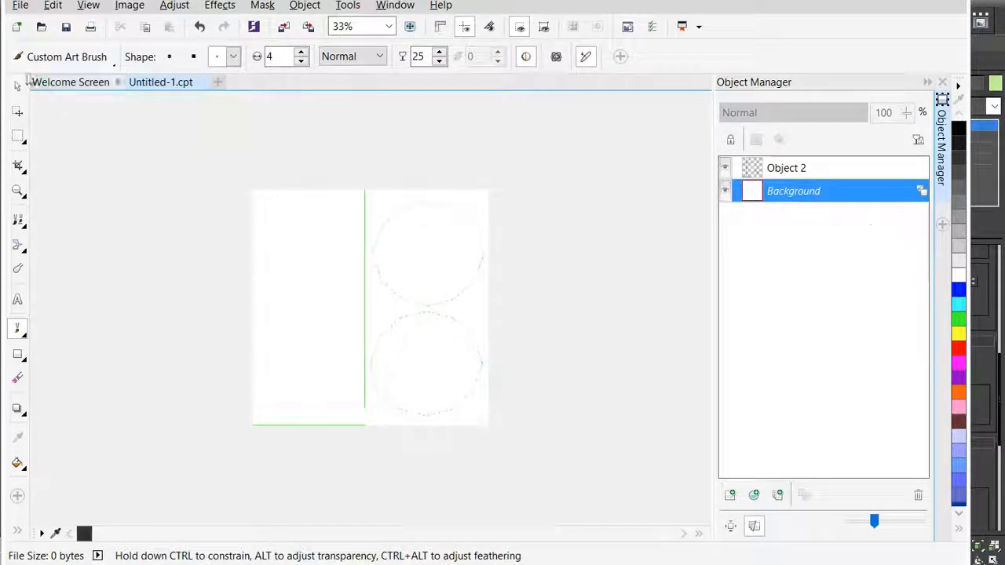
{"action": "left_click", "coordinate": [21, 7]}
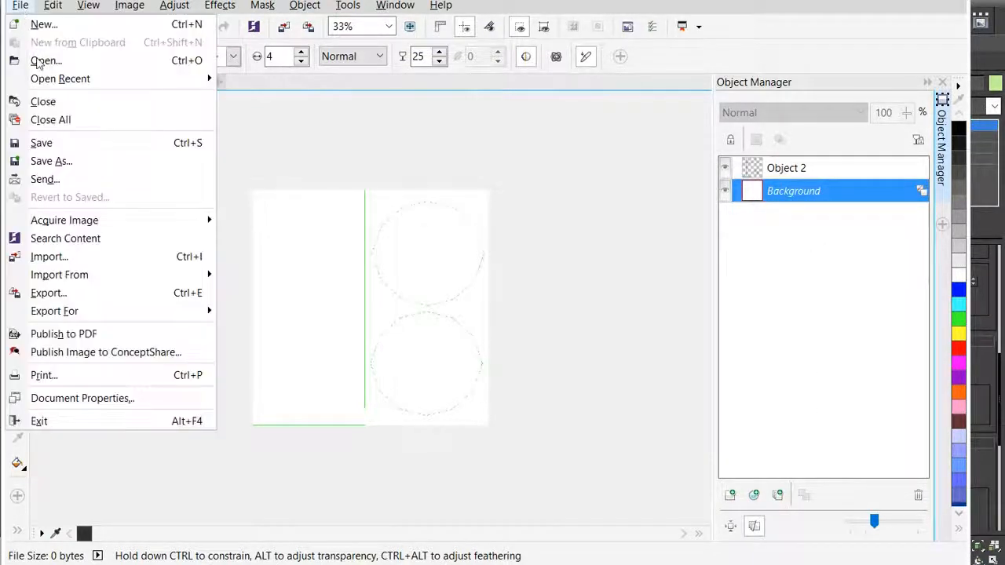
{"action": "left_click", "coordinate": [85, 259]}
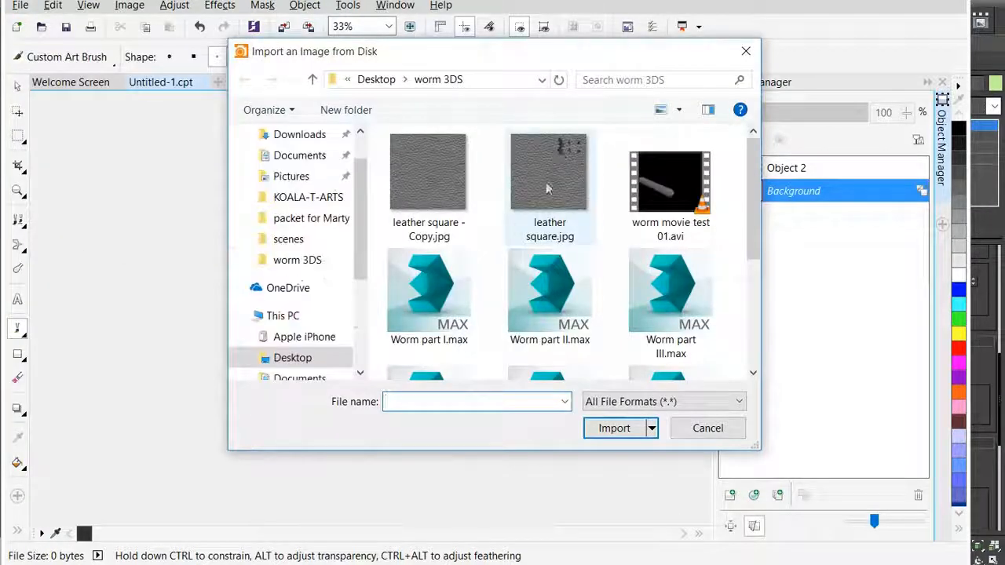
{"action": "left_click", "coordinate": [429, 165]}
{"action": "left_click", "coordinate": [614, 453]}
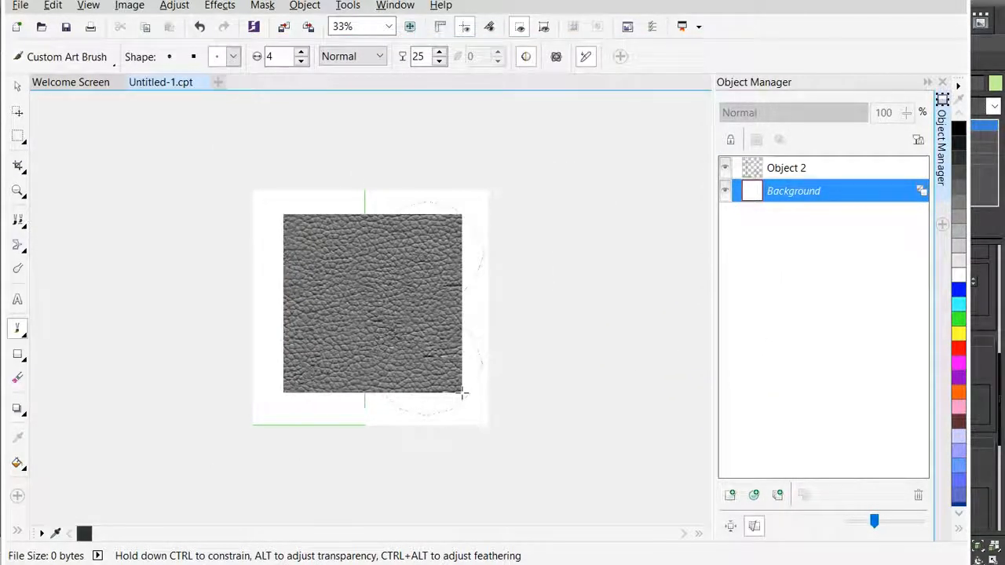
{"action": "left_click", "coordinate": [463, 393]}
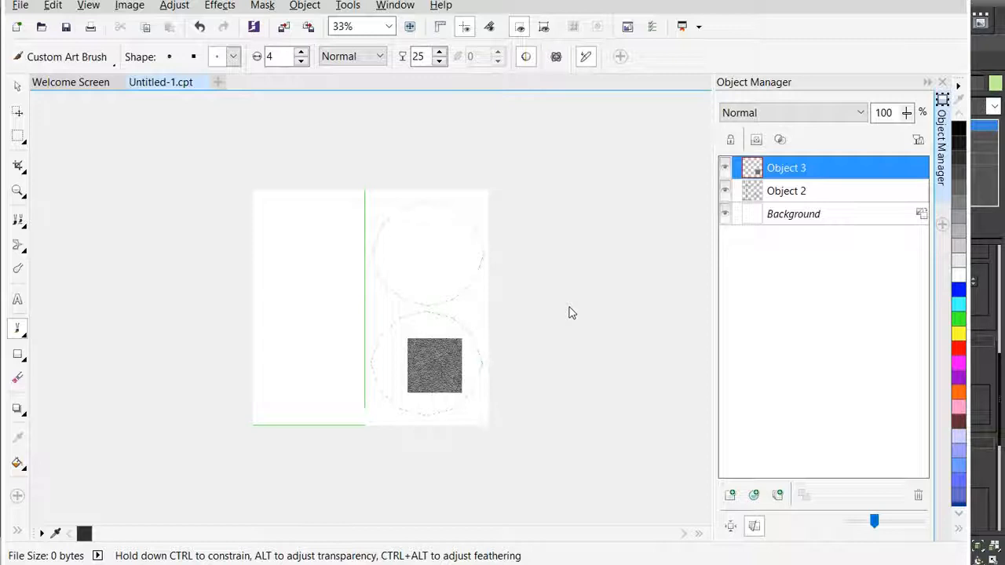
{"action": "key", "text": "ctrl+z"}
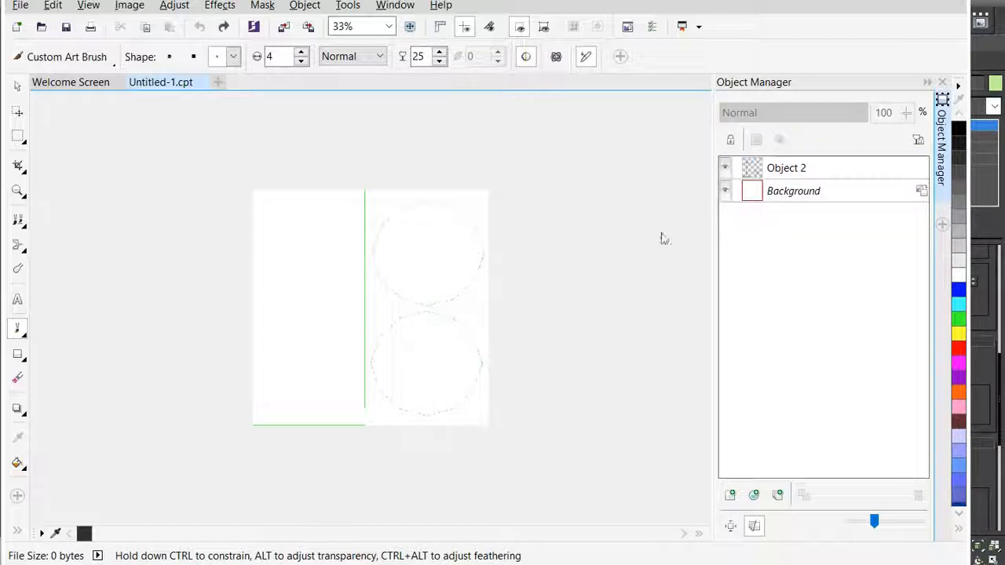
- Create another new 1,024 × 1,024 px image at 72 dpi with a white background
{"action": "left_click", "coordinate": [219, 82]}
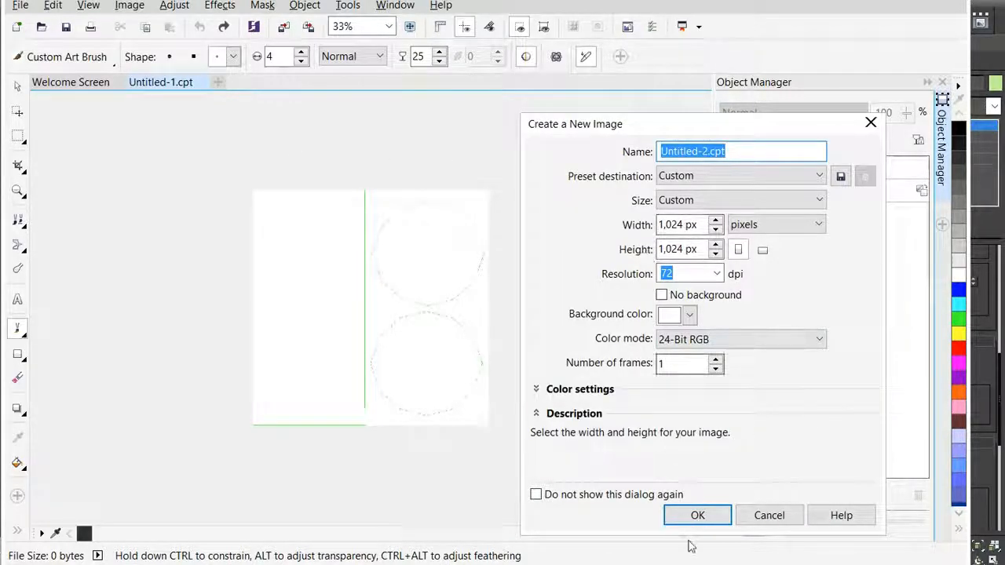
{"action": "left_click", "coordinate": [698, 516]}
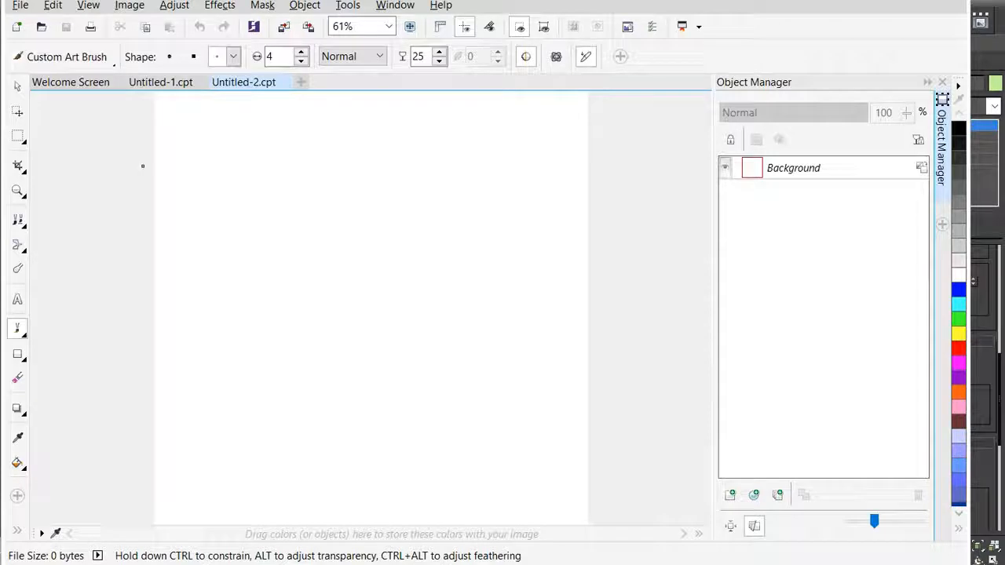
{"action": "scroll", "coordinate": [167, 197], "scroll_direction": "down", "scroll_amount": 1}
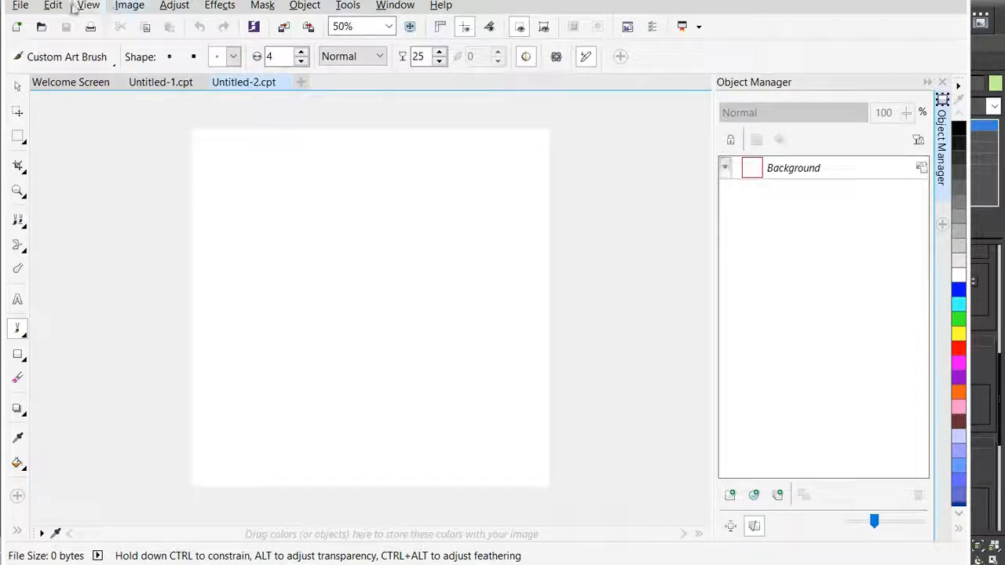
- Open "leather square - Copy.jpg" as its own document
{"action": "left_click", "coordinate": [20, 5]}
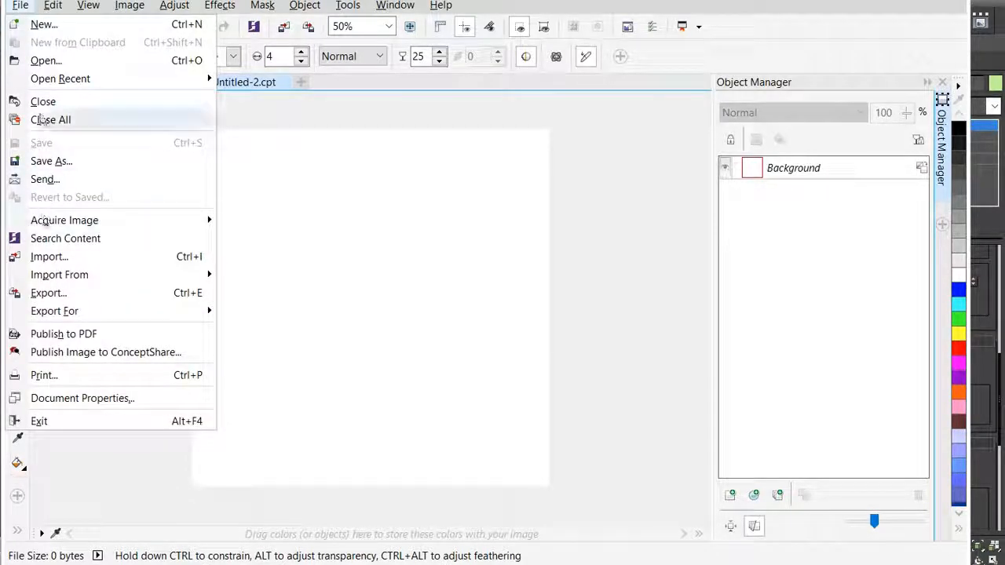
{"action": "left_click", "coordinate": [47, 60]}
{"action": "double_click", "coordinate": [420, 182]}
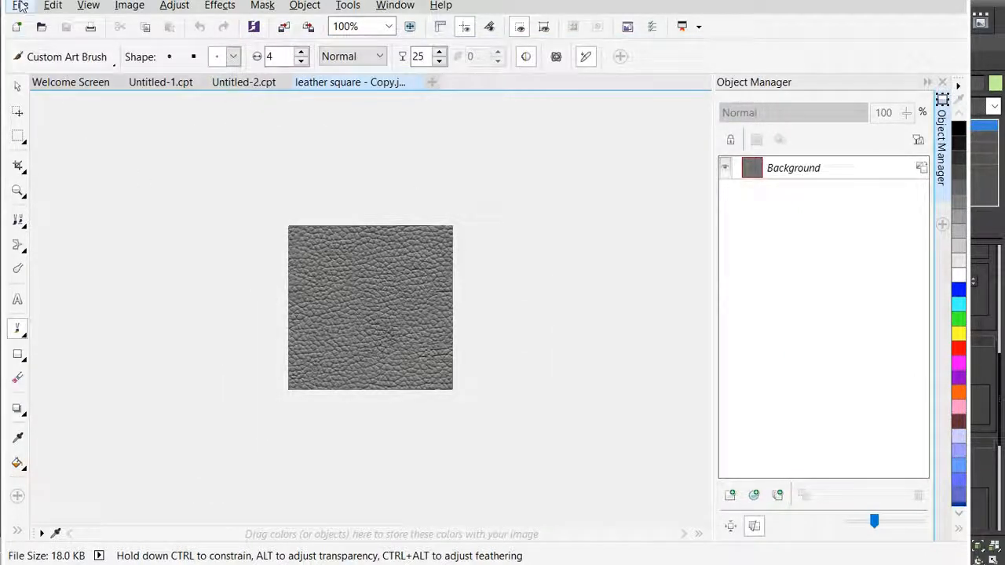
- Resample the leather image to 1024 × 1024 pixels with the aspect ratio maintained
{"action": "left_click", "coordinate": [126, 6]}
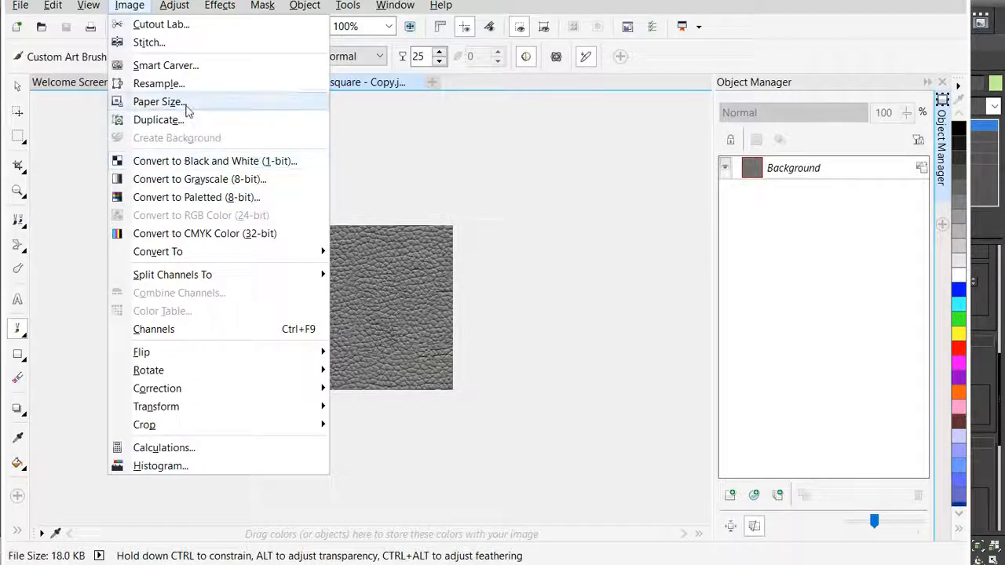
{"action": "left_click", "coordinate": [156, 83]}
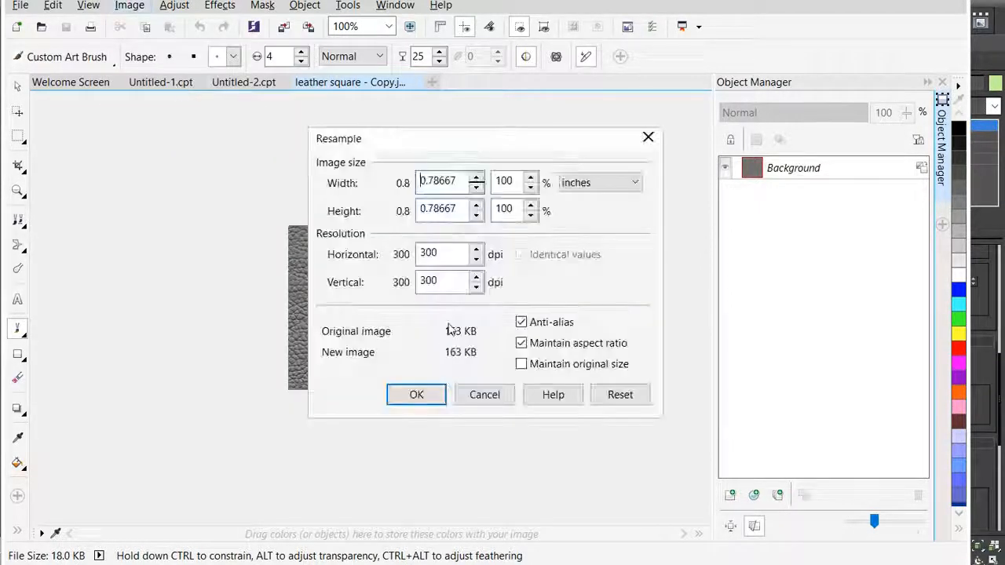
{"action": "left_click", "coordinate": [600, 182]}
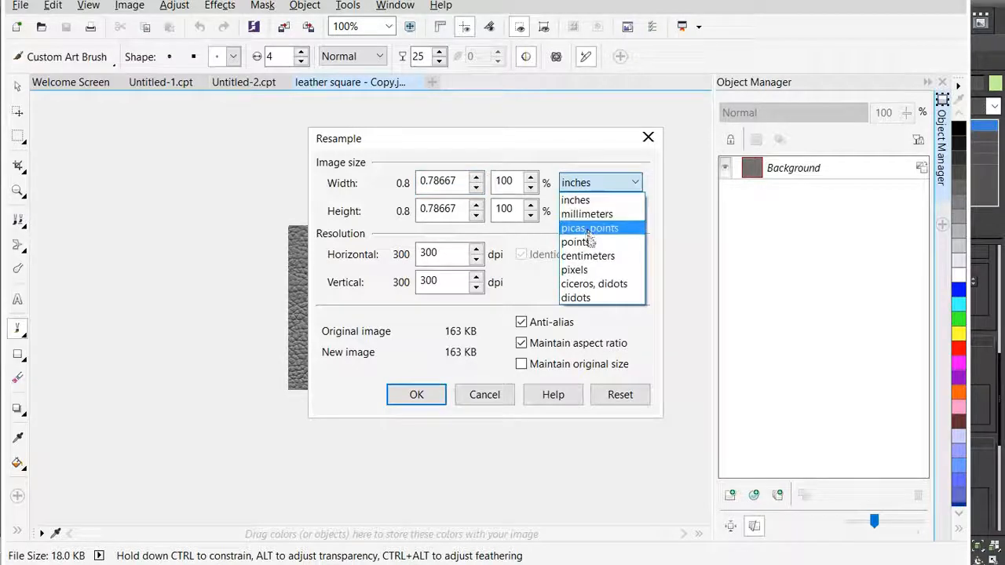
{"action": "left_click", "coordinate": [595, 271]}
{"action": "left_click", "coordinate": [431, 181]}
{"action": "double_click", "coordinate": [431, 181]}
{"action": "type", "text": "1024"}
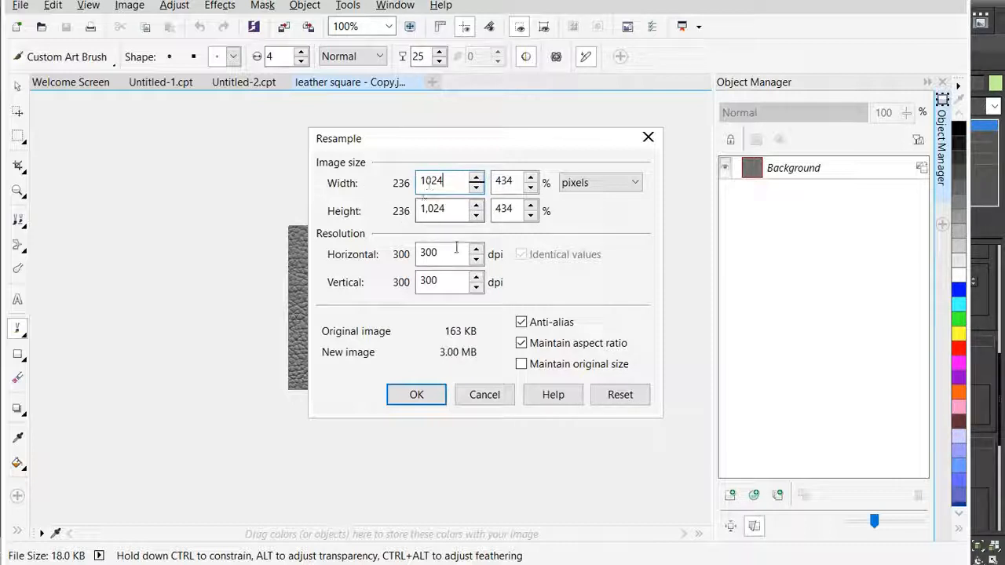
{"action": "left_click", "coordinate": [417, 395]}
{"action": "scroll", "coordinate": [421, 402], "scroll_direction": "down", "scroll_amount": 2}
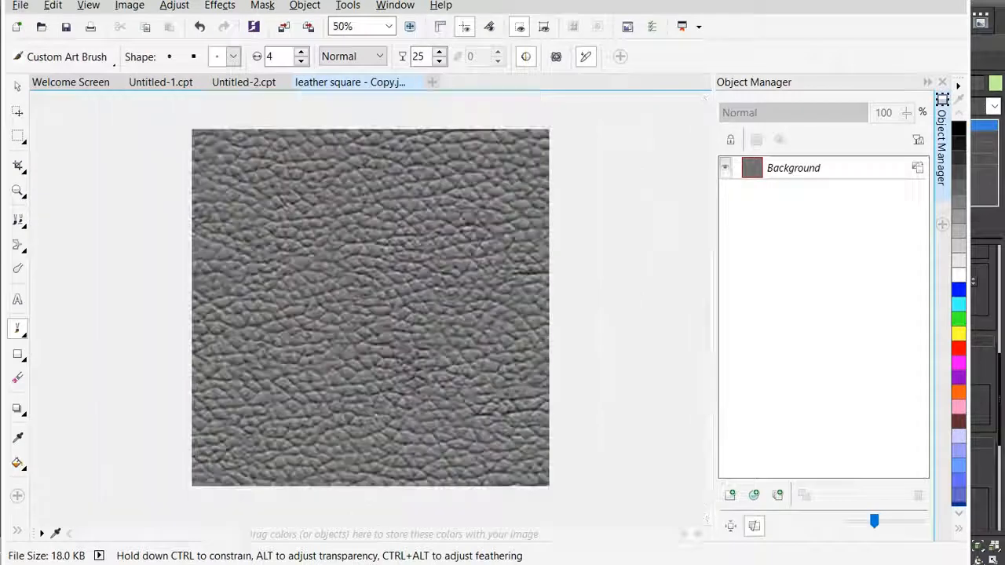
- Save the resized leather image in the Desktop's worm 3DS folder as "worm 1024x1024.png", accepting the PNG export settings
{"action": "left_click", "coordinate": [24, 5]}
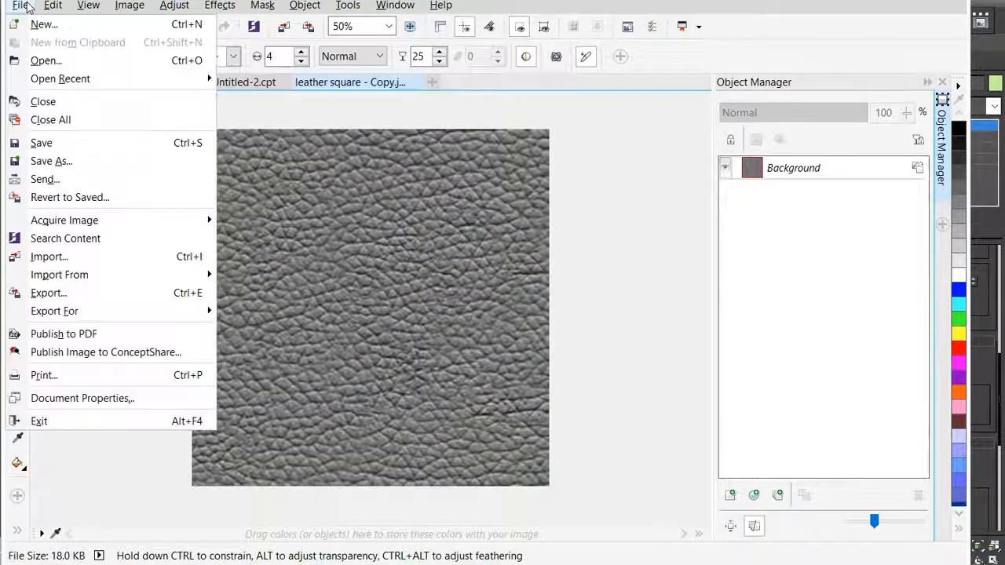
{"action": "left_click", "coordinate": [60, 163]}
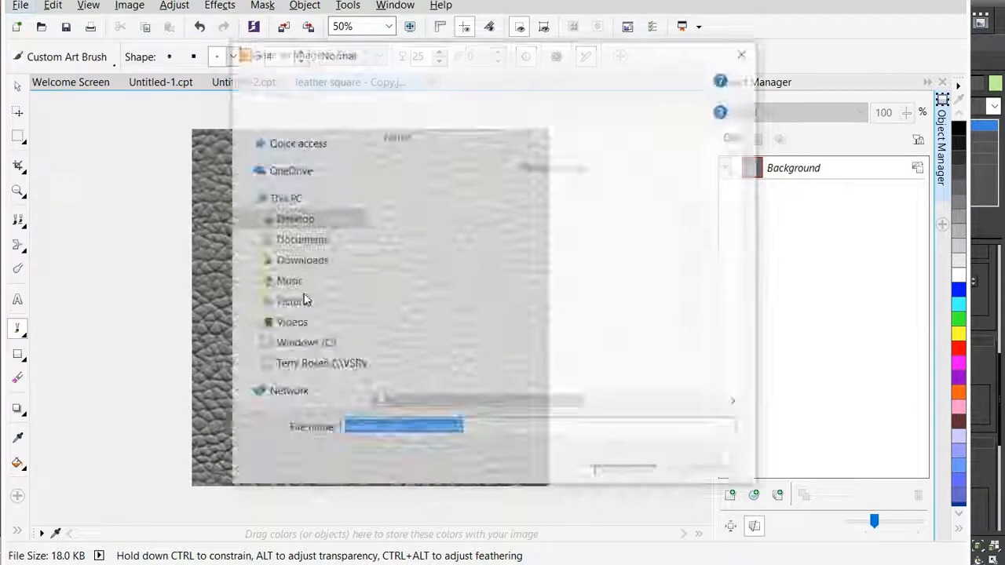
{"action": "scroll", "coordinate": [485, 238], "scroll_direction": "down", "scroll_amount": 3}
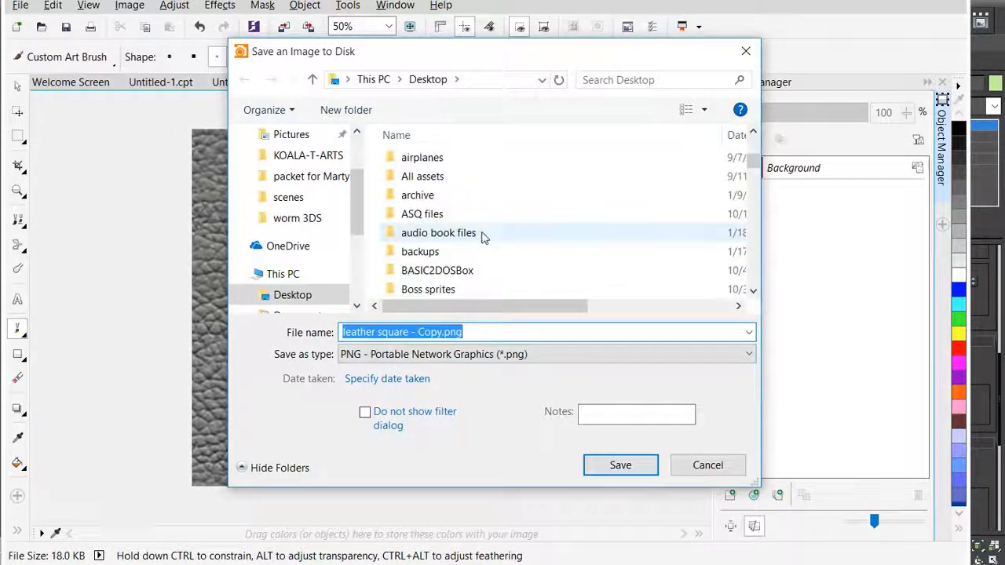
{"action": "left_click_drag", "start_coordinate": [752, 167], "coordinate": [752, 275]}
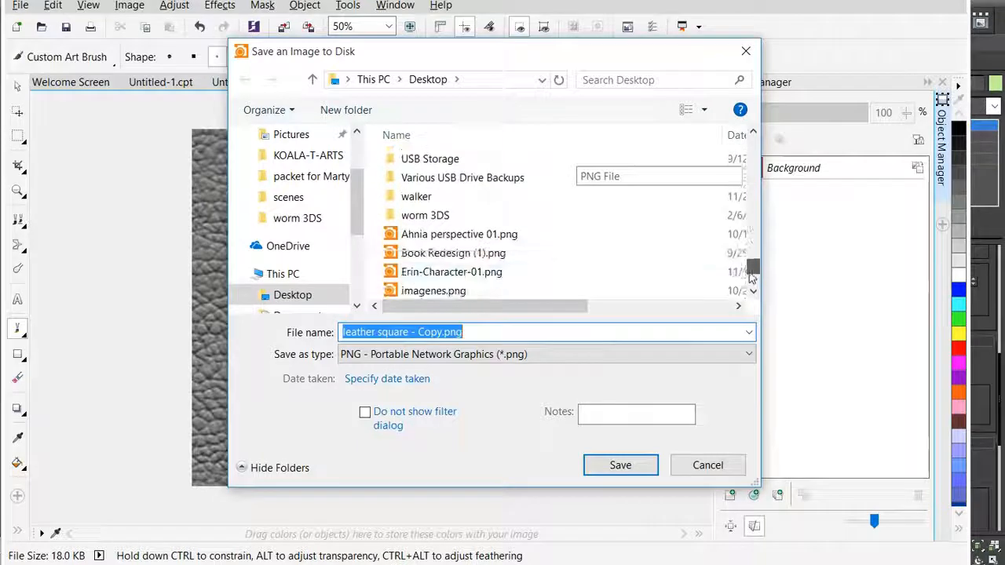
{"action": "double_click", "coordinate": [433, 216]}
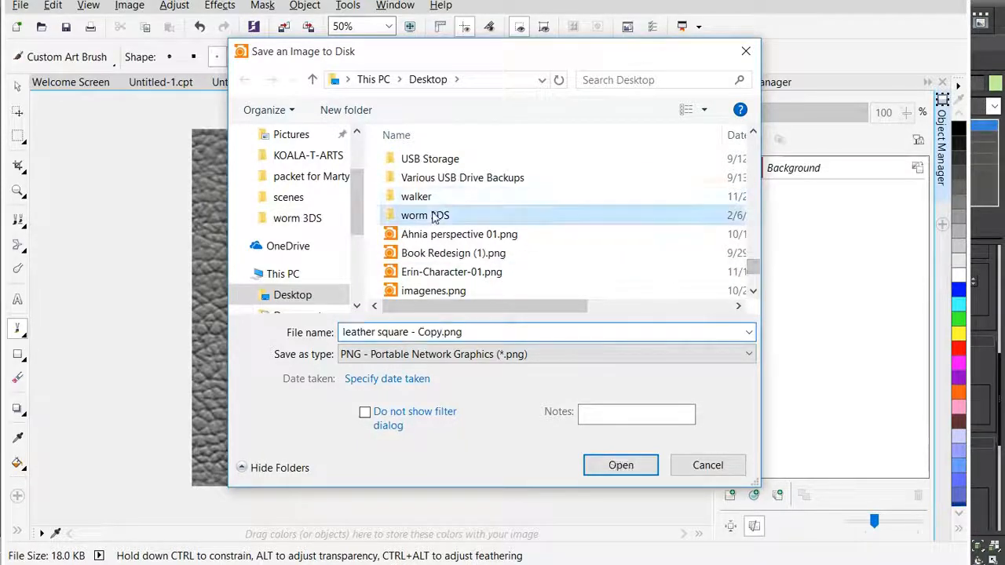
{"action": "left_click", "coordinate": [408, 334]}
{"action": "left_click", "coordinate": [442, 334]}
{"action": "left_click_drag", "start_coordinate": [442, 334], "coordinate": [349, 332]}
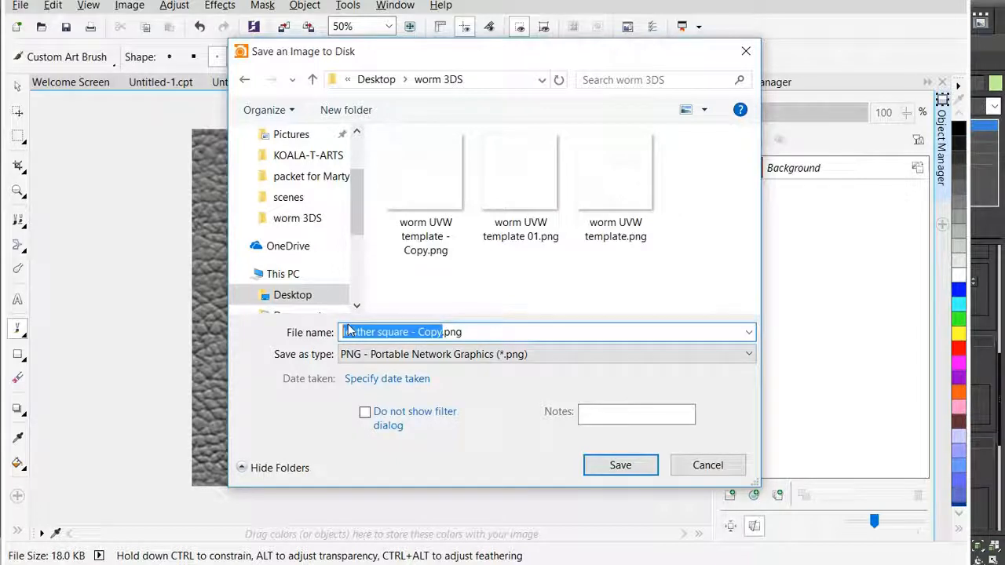
{"action": "type", "text": "wor"}
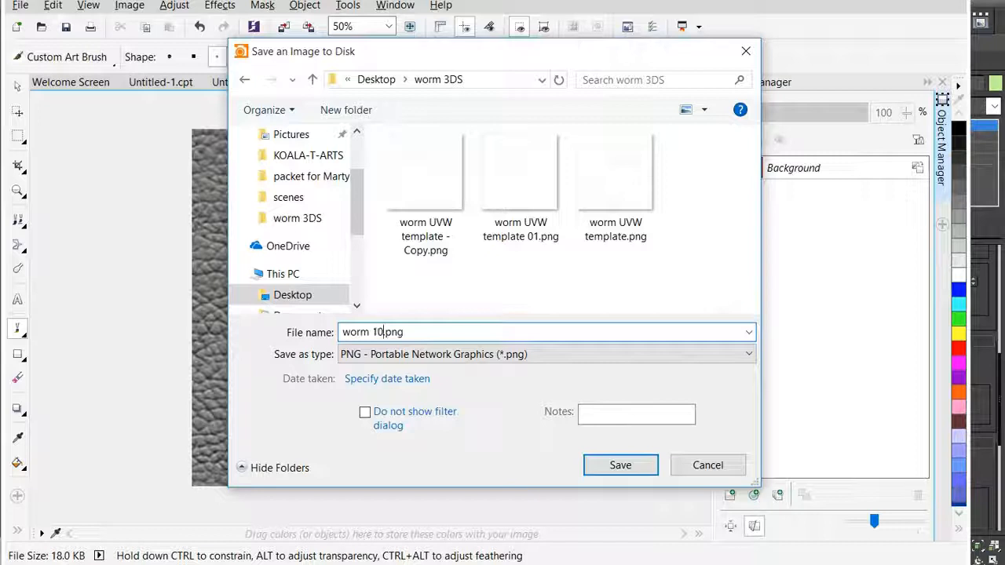
{"action": "type", "text": "m 1024x1024"}
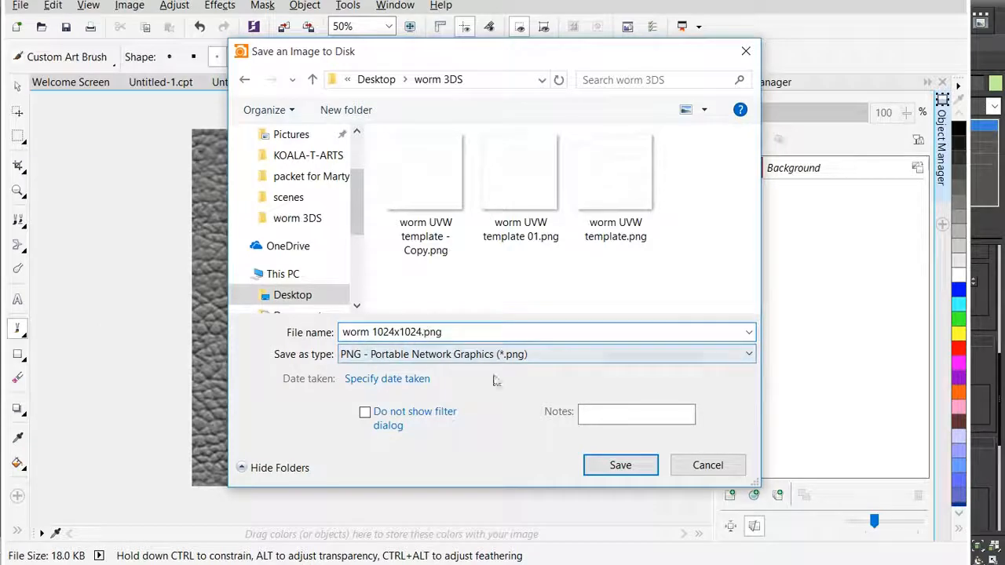
{"action": "left_click", "coordinate": [640, 470]}
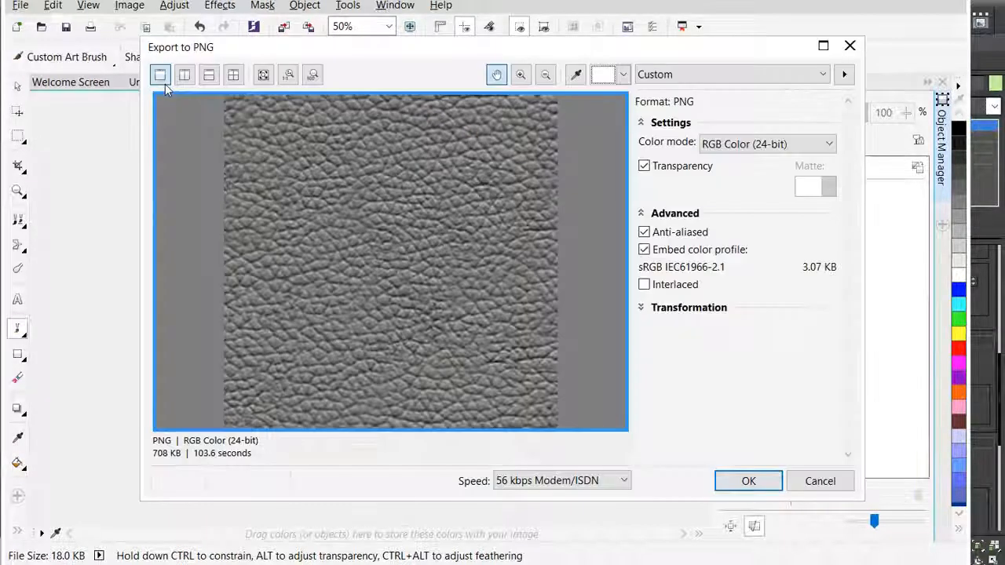
{"action": "left_click", "coordinate": [748, 482]}
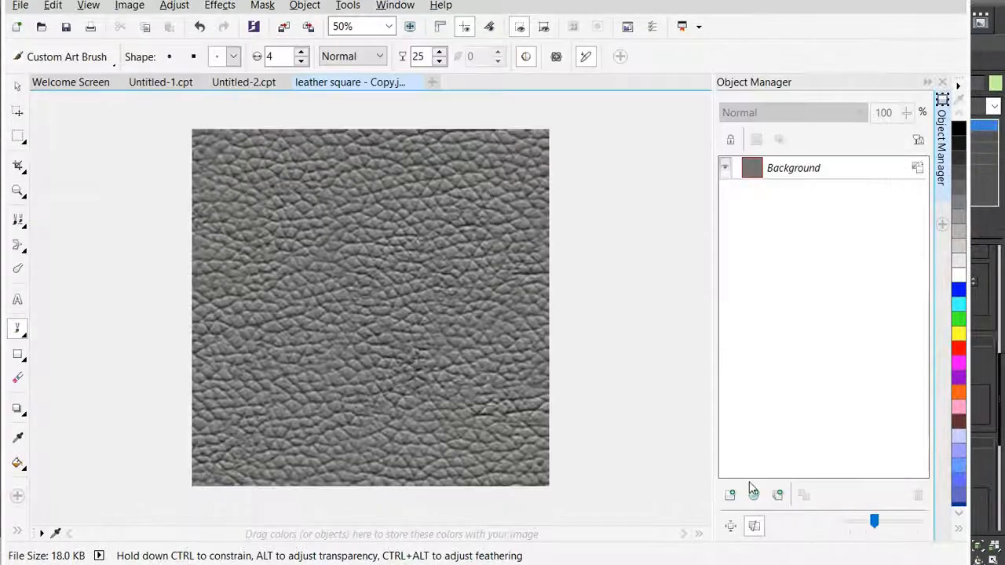
- Import "worm 1024x1024.png" into Untitled-1.cpt so that it fills the canvas, and move it beneath the UVW template object
{"action": "left_click", "coordinate": [163, 90]}
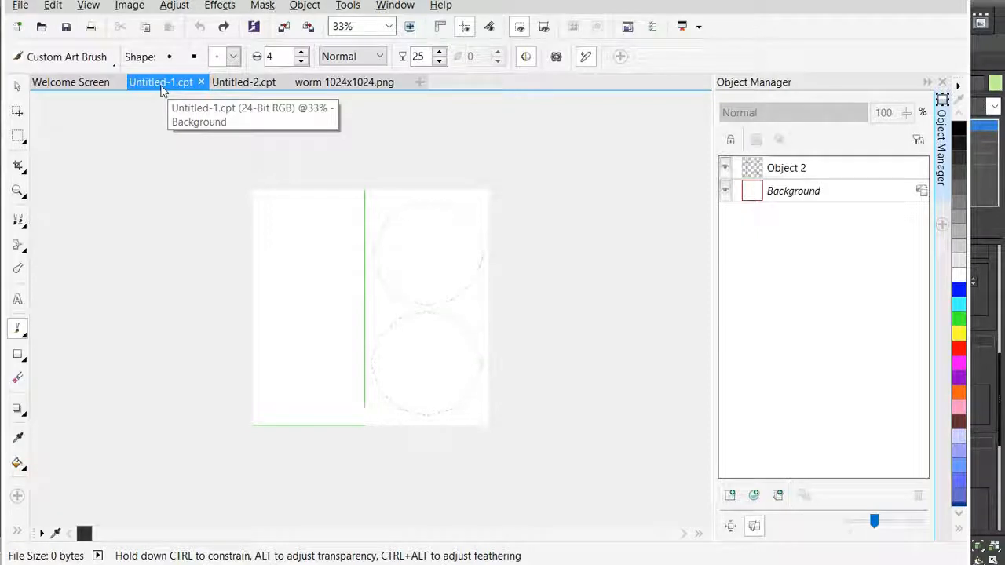
{"action": "left_click", "coordinate": [796, 192]}
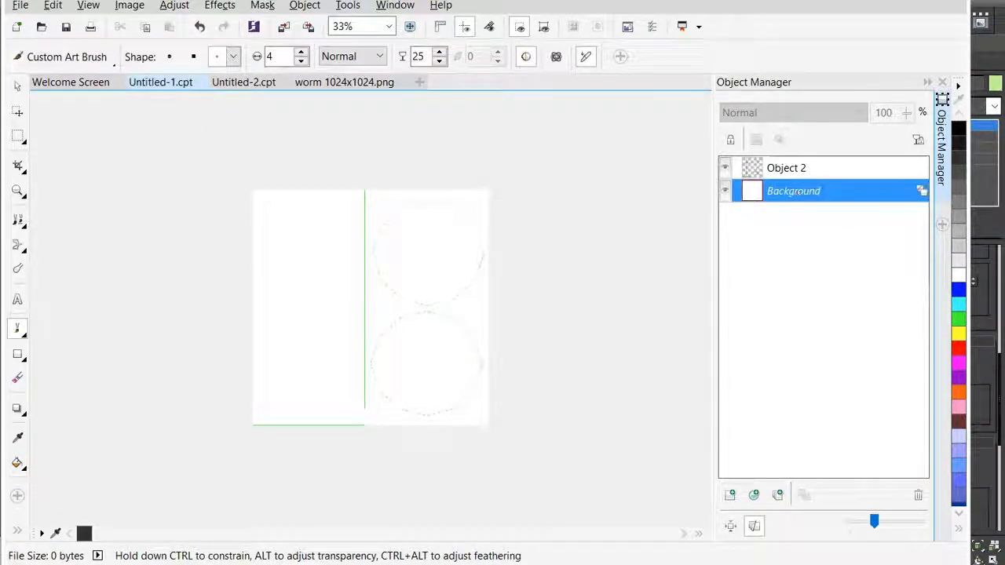
{"action": "left_click", "coordinate": [24, 6]}
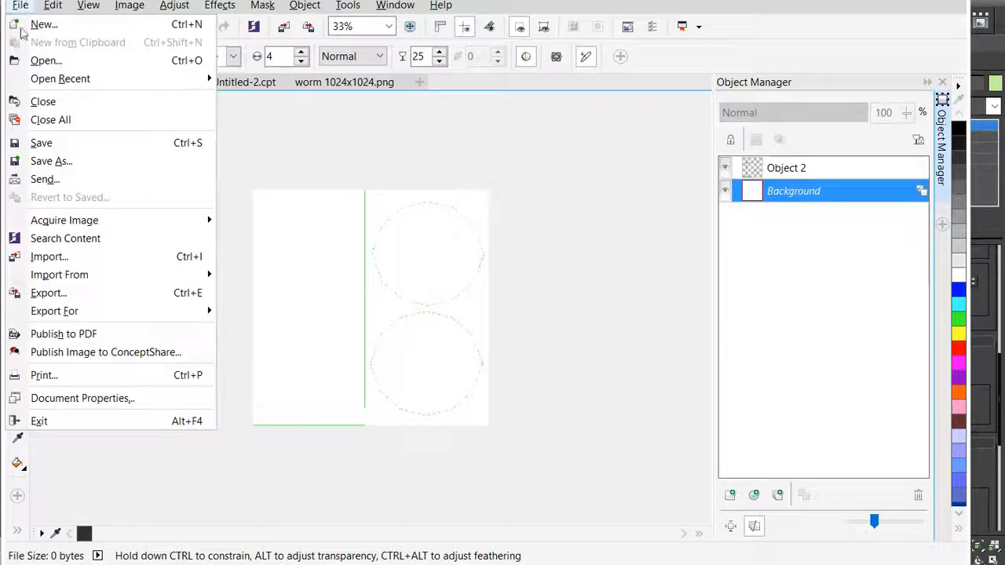
{"action": "left_click", "coordinate": [47, 257]}
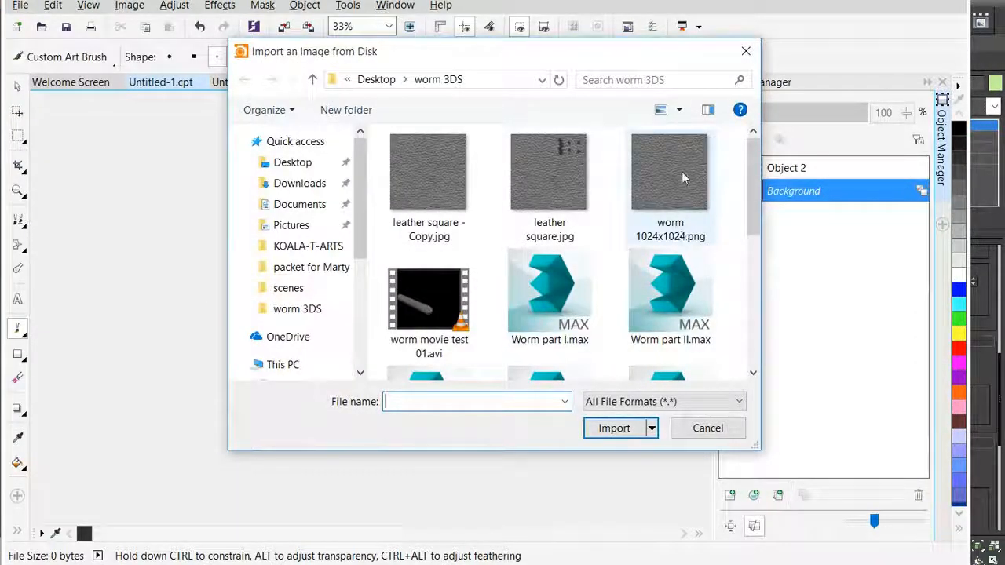
{"action": "double_click", "coordinate": [681, 177]}
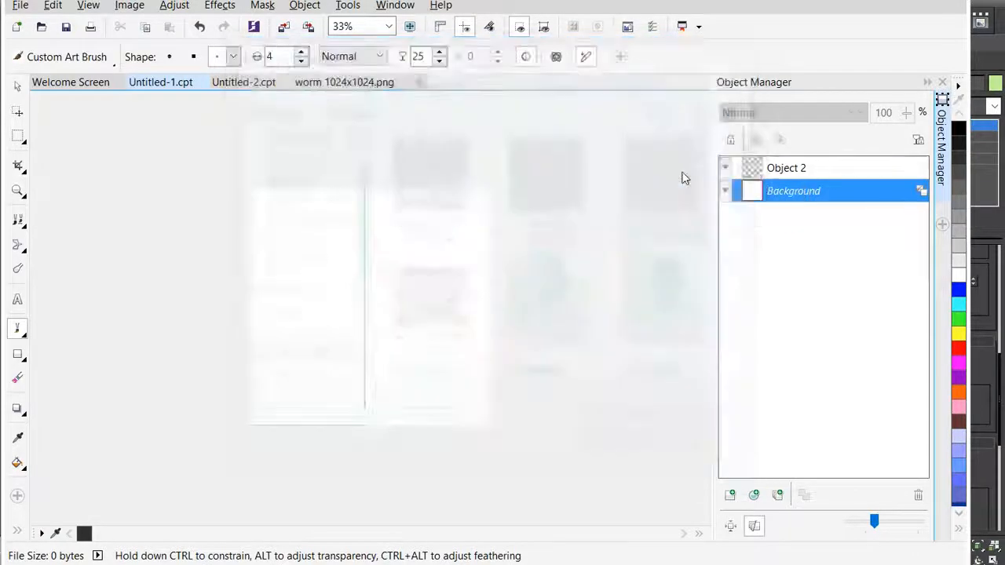
{"action": "key", "text": "Return"}
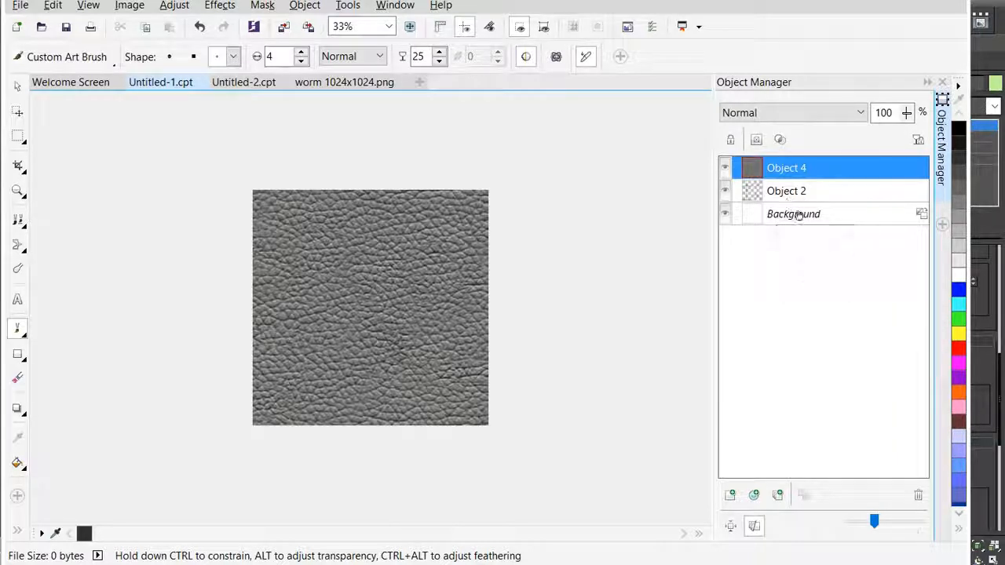
{"action": "left_click_drag", "start_coordinate": [789, 168], "coordinate": [801, 204]}
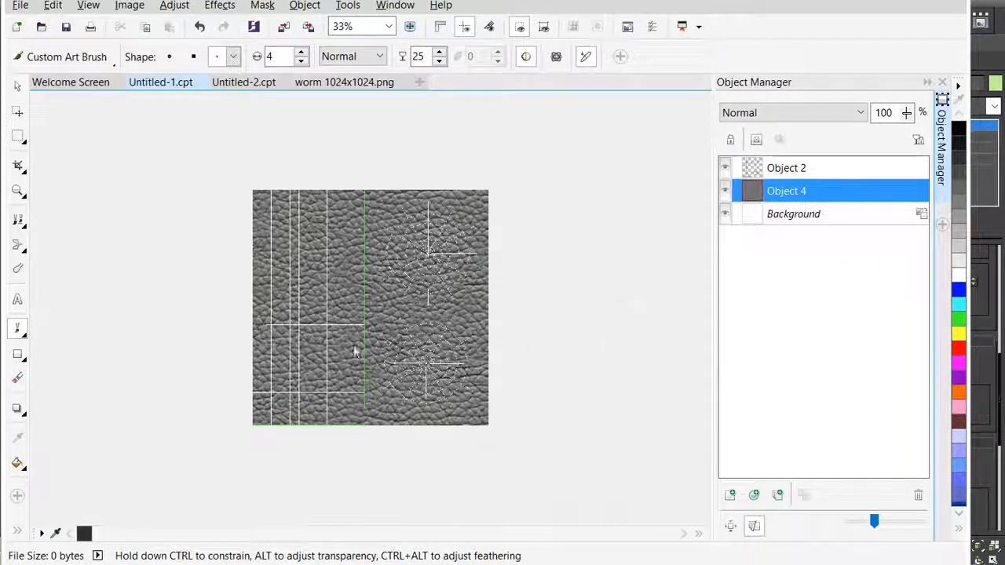
- Examine up close how the template's body grid and circular caps lie over the leather texture
{"action": "scroll", "coordinate": [424, 266], "scroll_direction": "up", "scroll_amount": 2}
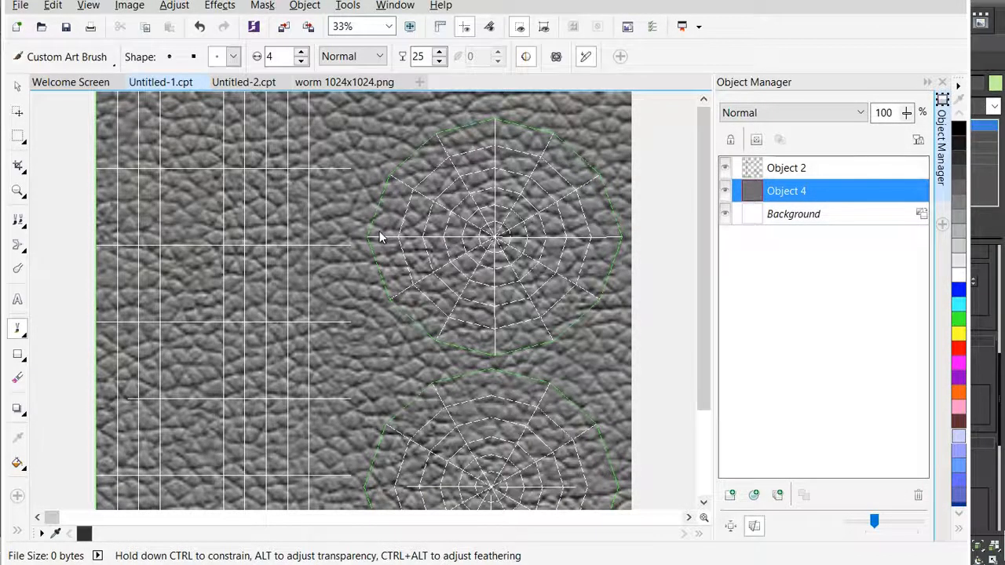
{"action": "scroll", "coordinate": [381, 234], "scroll_direction": "down", "scroll_amount": 1}
{"action": "scroll", "coordinate": [334, 286], "scroll_direction": "up", "scroll_amount": 3}
{"action": "scroll", "coordinate": [267, 302], "scroll_direction": "up", "scroll_amount": 2}
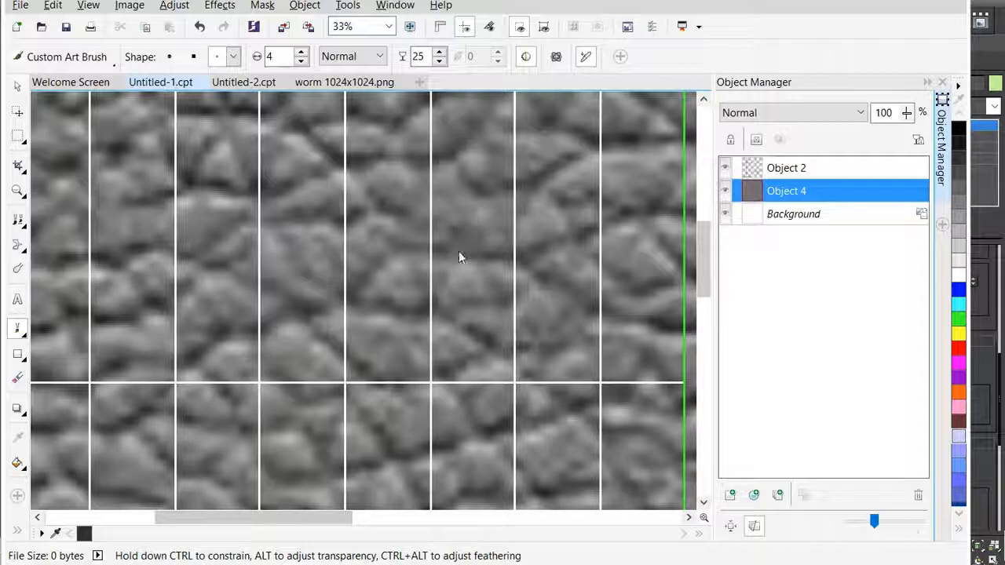
{"action": "scroll", "coordinate": [462, 247], "scroll_direction": "down", "scroll_amount": 2}
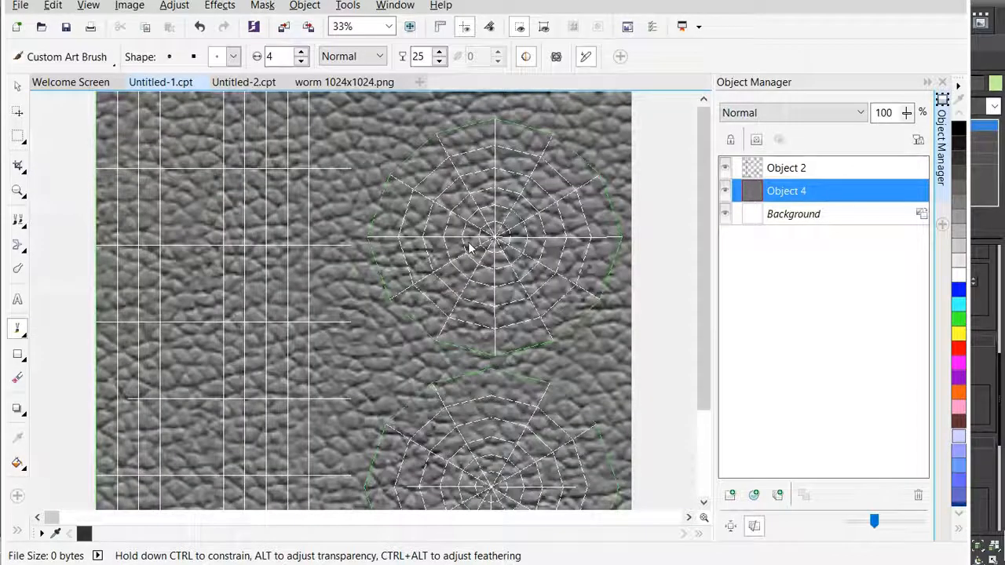
{"action": "scroll", "coordinate": [469, 248], "scroll_direction": "up", "scroll_amount": 1}
{"action": "scroll", "coordinate": [362, 341], "scroll_direction": "up", "scroll_amount": 3}
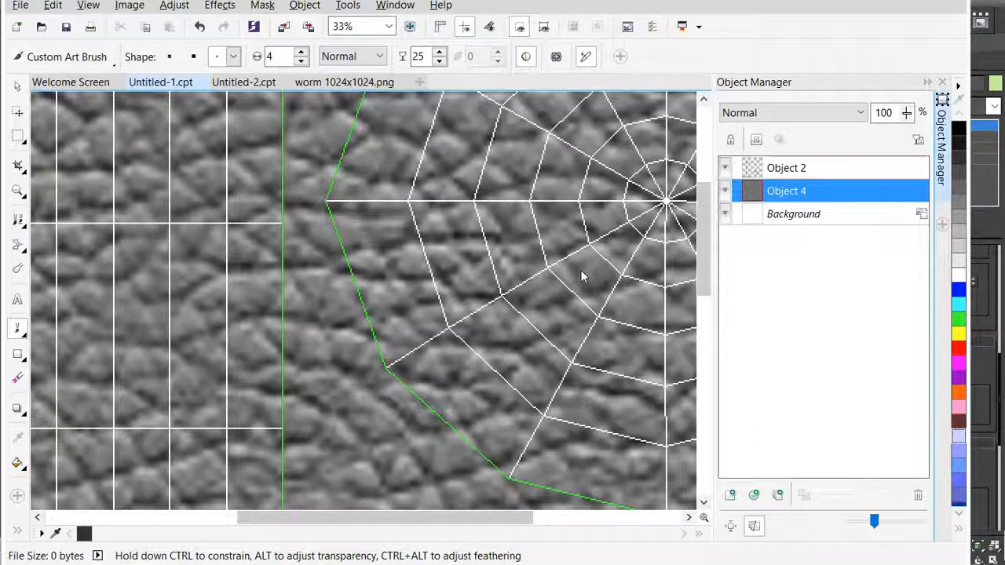
- Compare the leather and template by hiding and showing again first the leather object, then the template object
{"action": "left_click", "coordinate": [725, 192]}
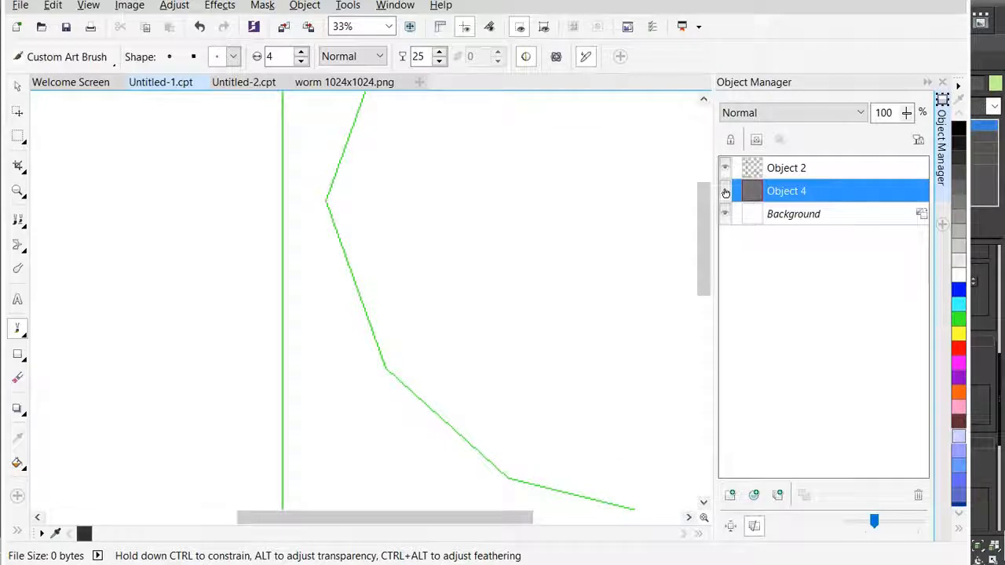
{"action": "left_click", "coordinate": [725, 192]}
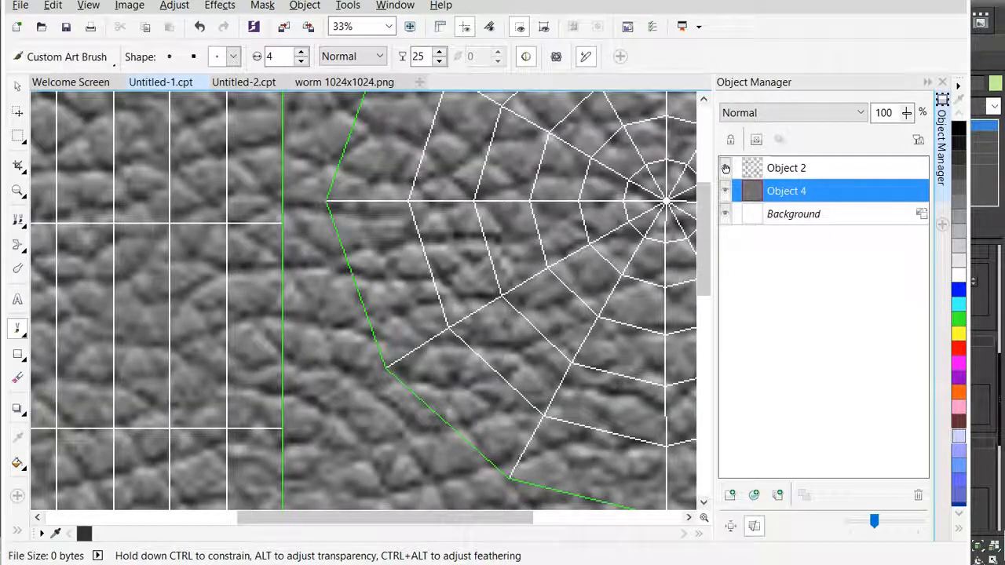
{"action": "left_click", "coordinate": [725, 168]}
{"action": "scroll", "coordinate": [471, 227], "scroll_direction": "down", "scroll_amount": 2}
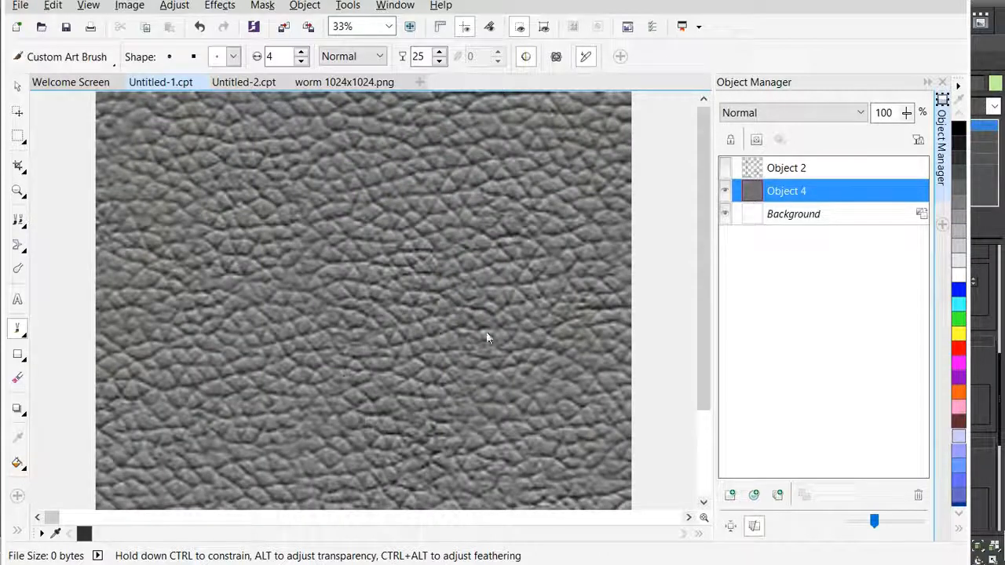
{"action": "left_click", "coordinate": [725, 168]}
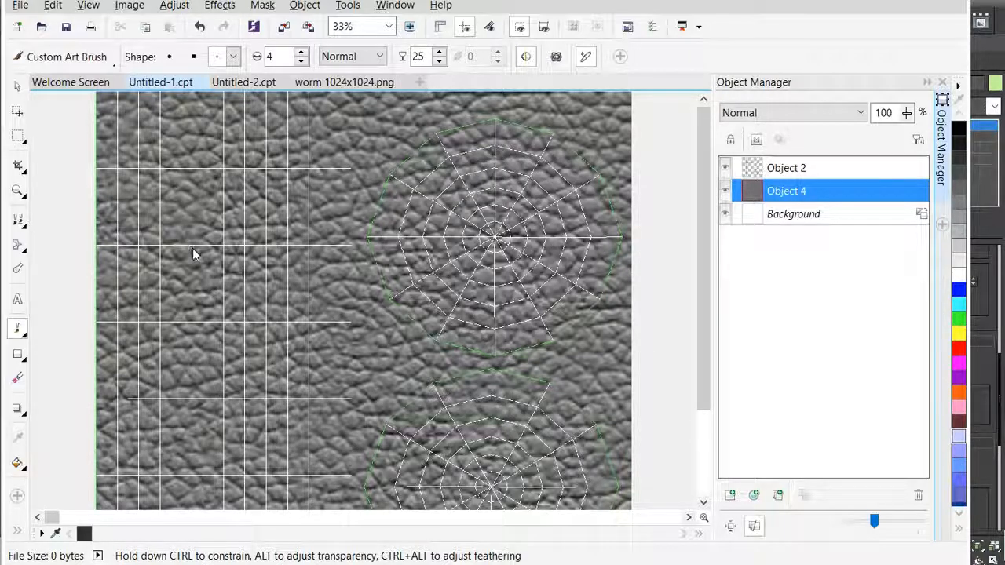
{"action": "scroll", "coordinate": [189, 247], "scroll_direction": "up", "scroll_amount": 3}
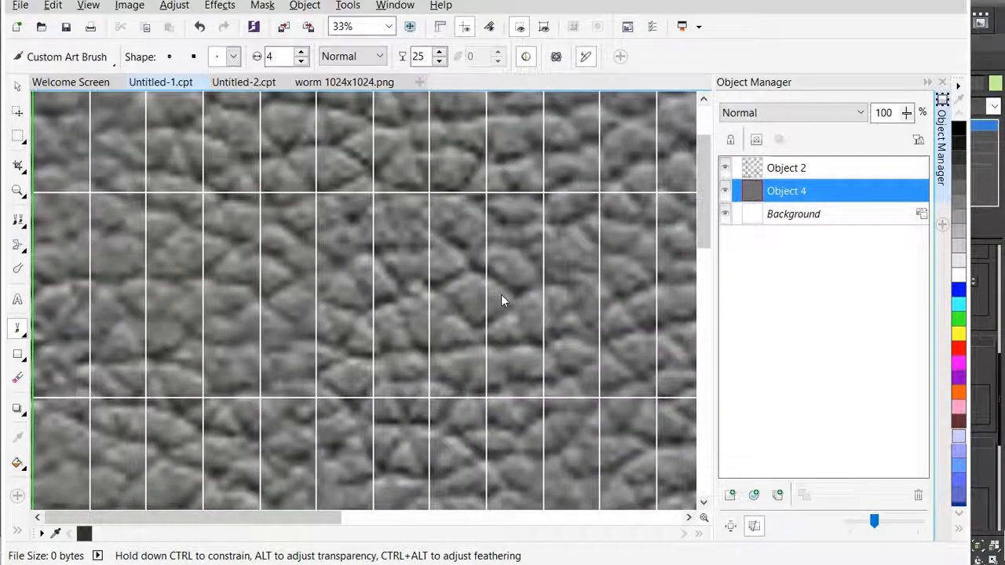
{"action": "scroll", "coordinate": [391, 254], "scroll_direction": "down", "scroll_amount": 3}
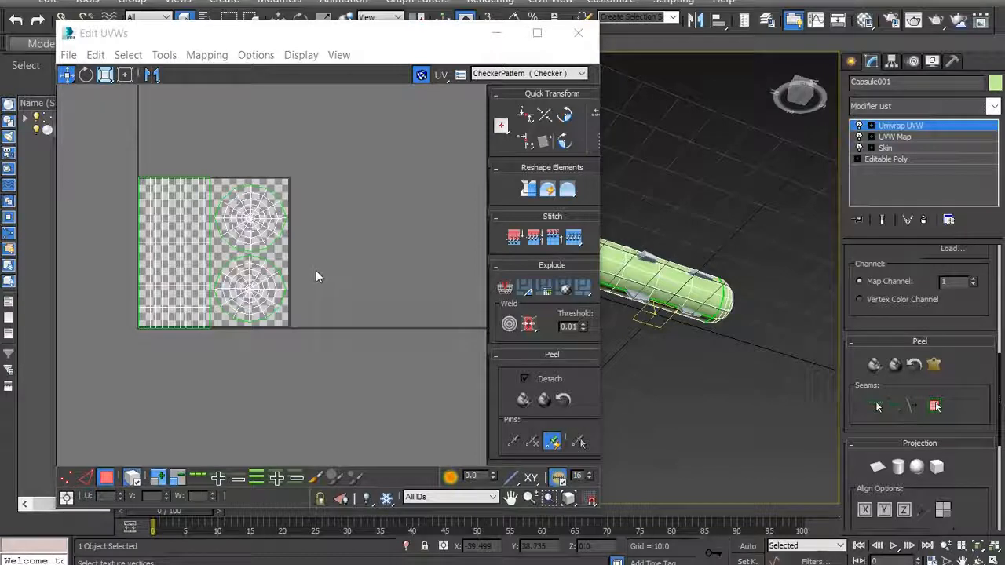
- Switch to 3ds Max, move the UV editor out of the way, and examine the worm's rounded front end from several angles
{"action": "left_click_drag", "start_coordinate": [325, 35], "coordinate": [272, 78]}
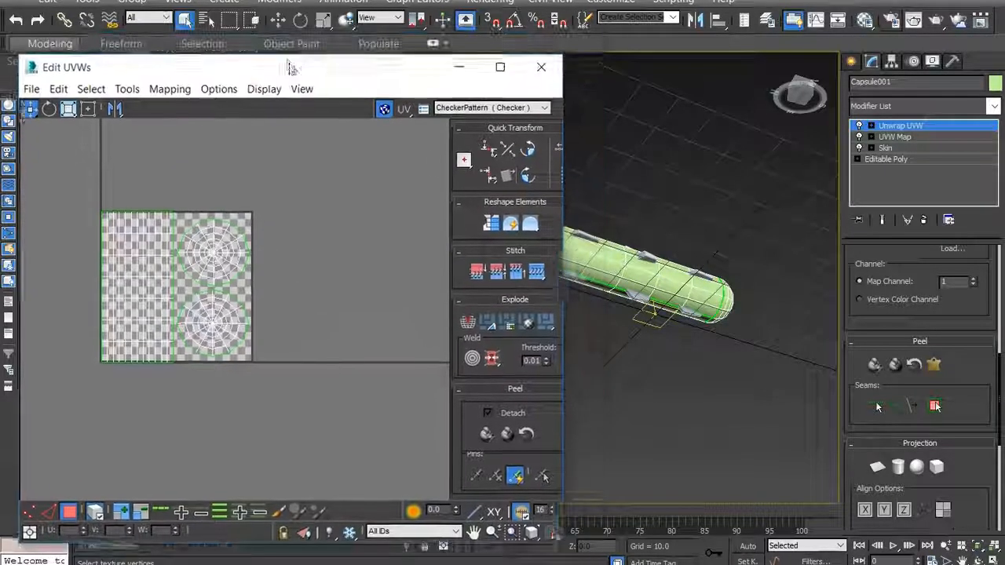
{"action": "left_click", "coordinate": [803, 98]}
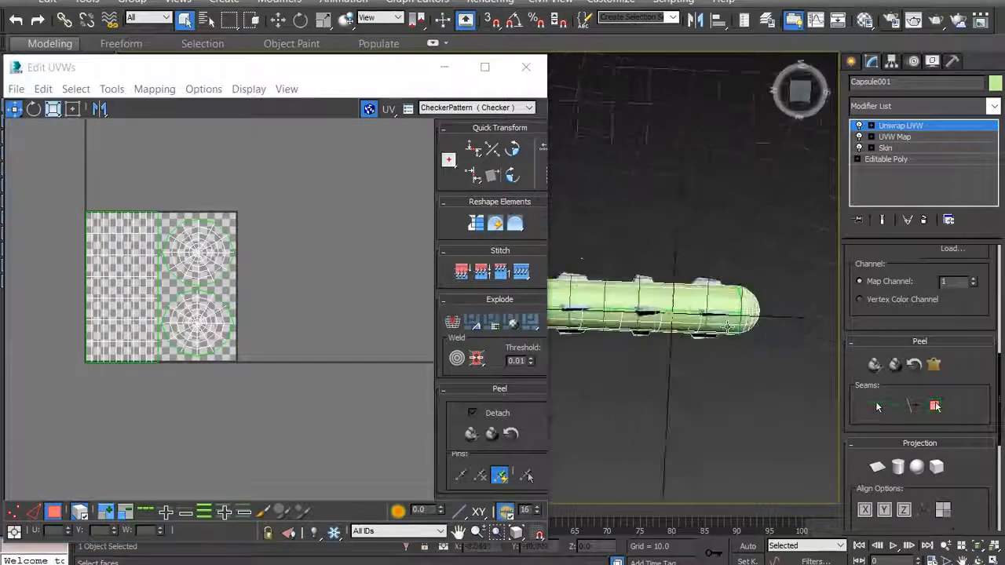
{"action": "left_click", "coordinate": [444, 69]}
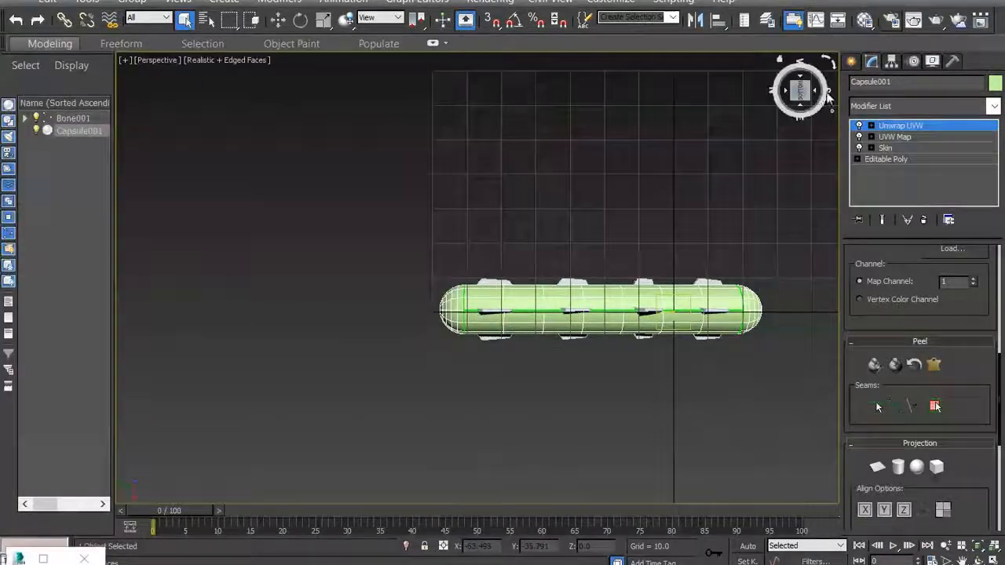
{"action": "mouse_move", "coordinate": [473, 230]}
{"action": "middle_mouse_down", "text": "alt"}
{"action": "mouse_move", "coordinate": [465, 277]}
{"action": "mouse_move", "coordinate": [424, 300]}
{"action": "mouse_move", "coordinate": [459, 263]}
{"action": "mouse_move", "coordinate": [511, 245]}
{"action": "mouse_move", "coordinate": [534, 220]}
{"action": "mouse_move", "coordinate": [479, 228]}
{"action": "middle_mouse_up", "text": "alt"}
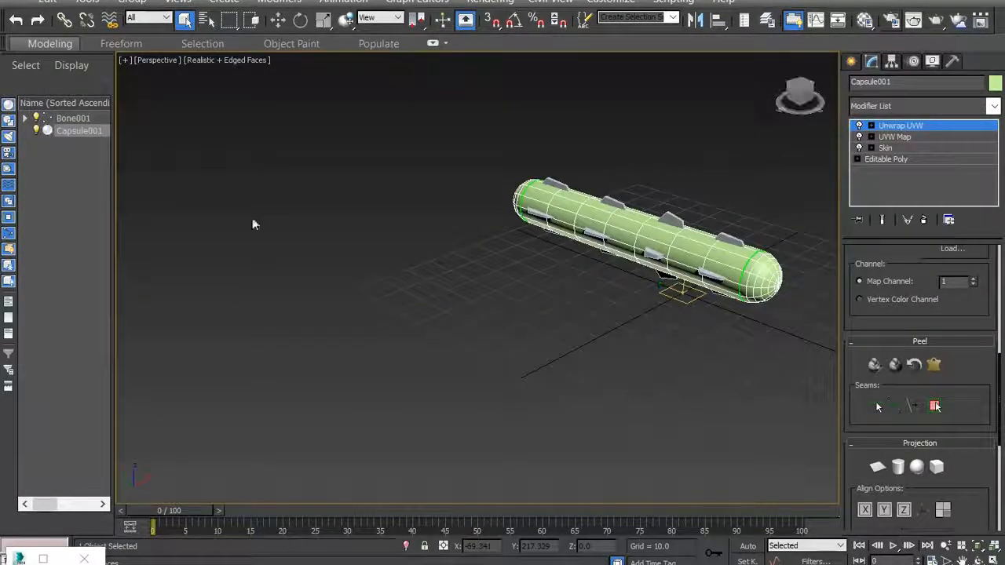
{"action": "scroll", "coordinate": [283, 224], "scroll_direction": "down", "scroll_amount": 5}
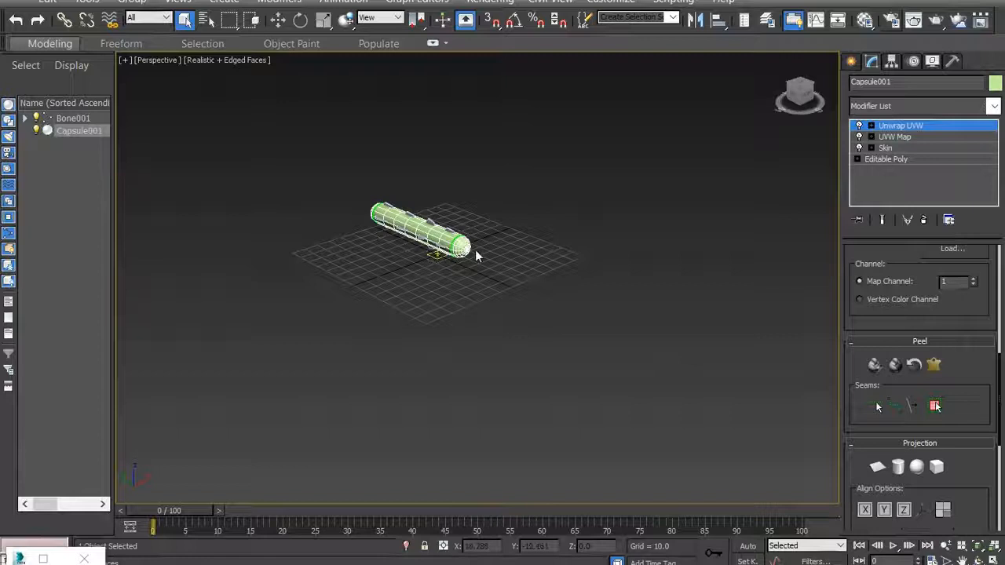
{"action": "scroll", "coordinate": [468, 258], "scroll_direction": "up", "scroll_amount": 8}
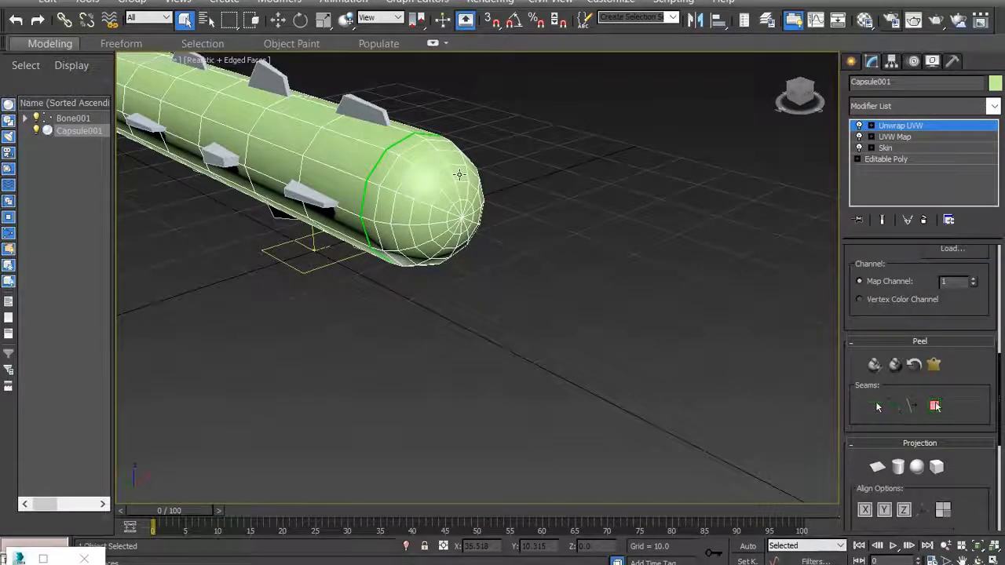
{"action": "left_click_drag", "start_coordinate": [801, 93], "coordinate": [791, 93]}
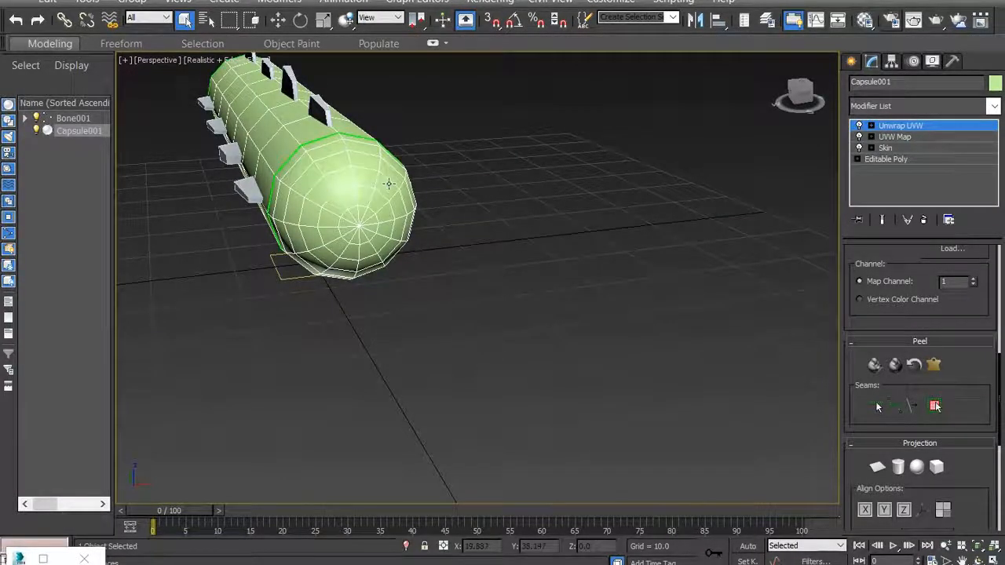
{"action": "left_click_drag", "start_coordinate": [812, 102], "coordinate": [828, 102]}
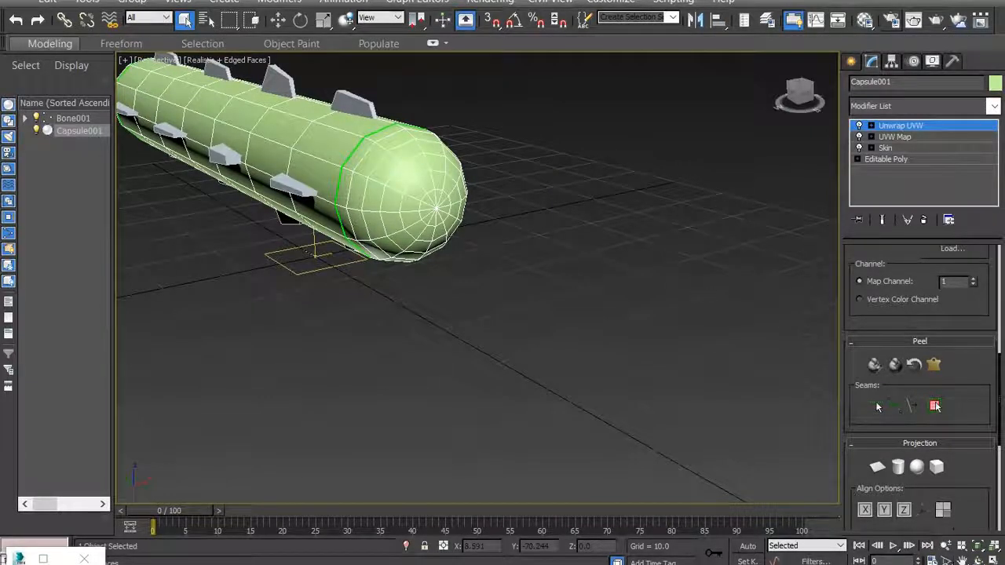
{"action": "middle_click_drag", "start_coordinate": [477, 333], "coordinate": [758, 419]}
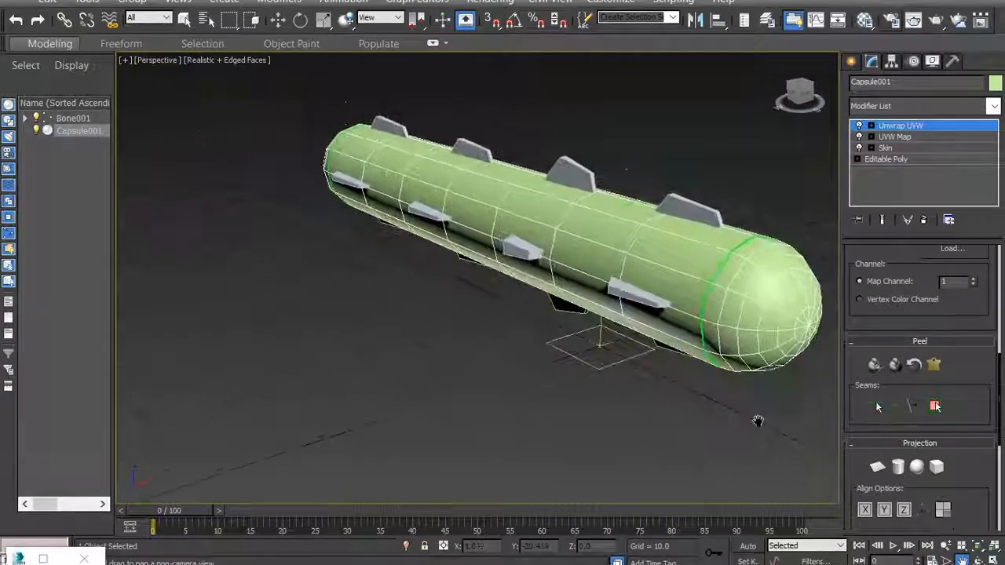
- Restore the Edit UVWs window at reduced width and place it beside the worm so the UV layout and the worm's front end are both visible
{"action": "left_click", "coordinate": [43, 559]}
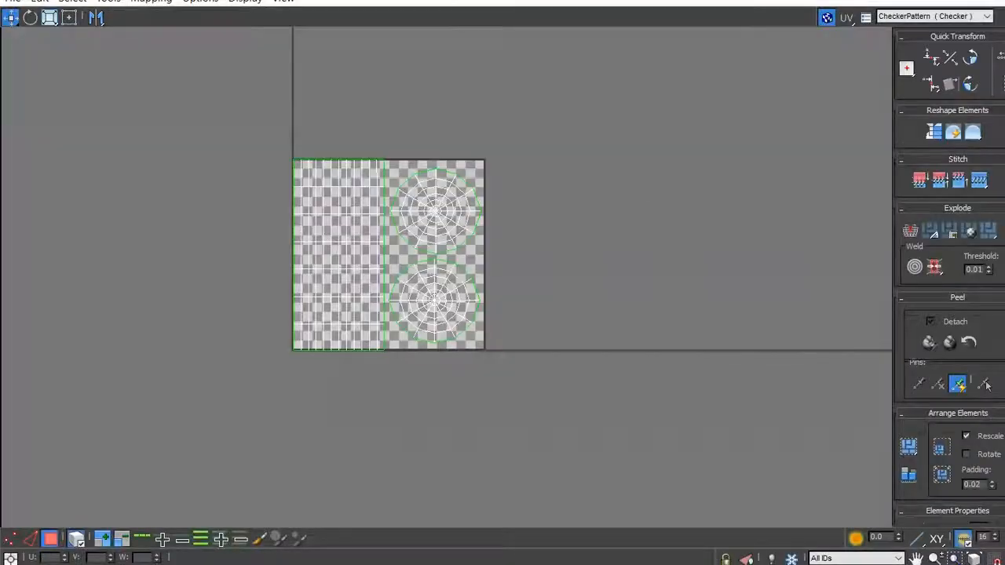
{"action": "left_click", "coordinate": [942, 0]}
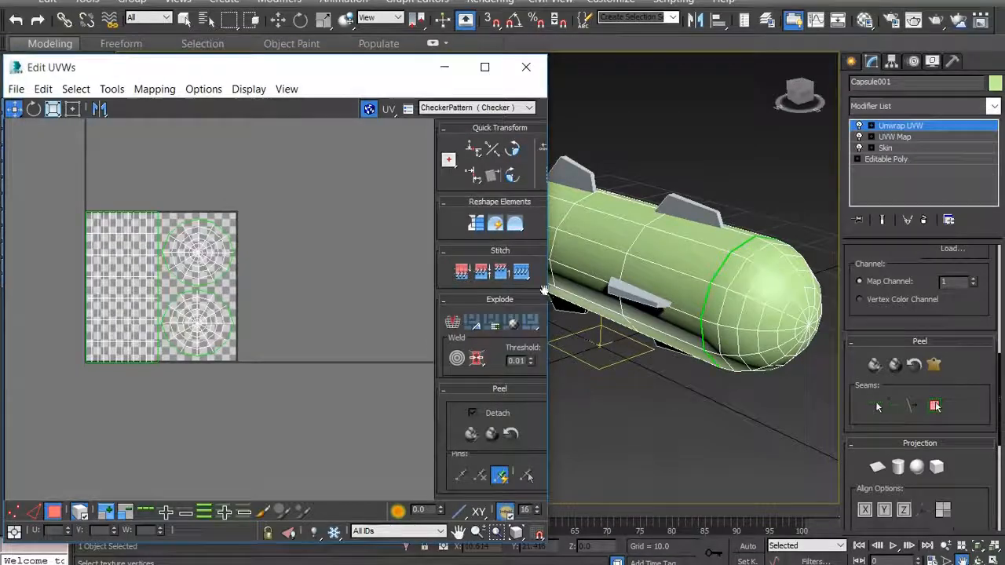
{"action": "left_click_drag", "start_coordinate": [552, 289], "coordinate": [270, 286]}
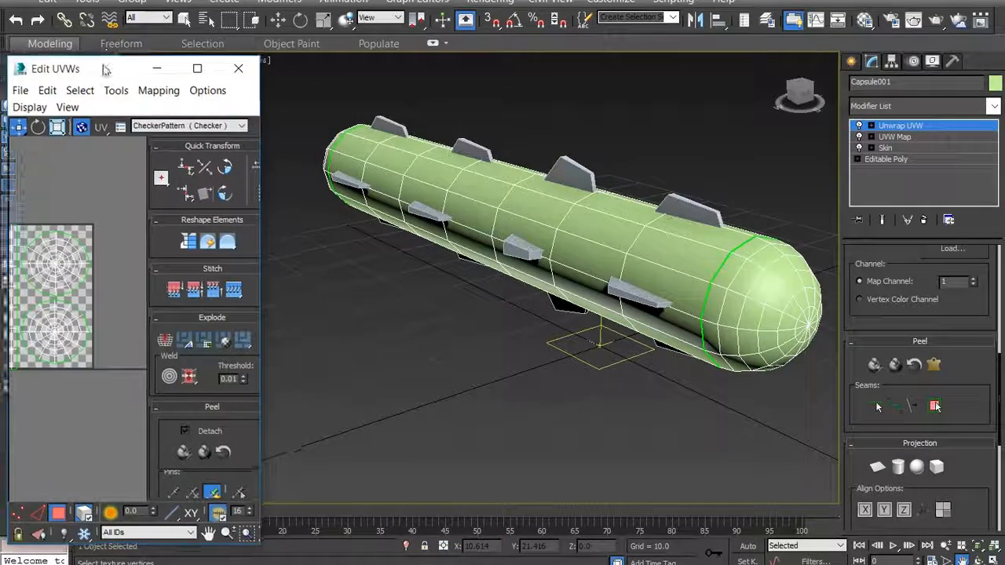
{"action": "left_click_drag", "start_coordinate": [101, 68], "coordinate": [244, 41]}
{"action": "scroll", "coordinate": [253, 272], "scroll_direction": "down", "scroll_amount": 3}
{"action": "scroll", "coordinate": [174, 259], "scroll_direction": "up", "scroll_amount": 1}
{"action": "scroll", "coordinate": [174, 263], "scroll_direction": "up", "scroll_amount": 2}
{"action": "left_click_drag", "start_coordinate": [399, 290], "coordinate": [505, 297]}
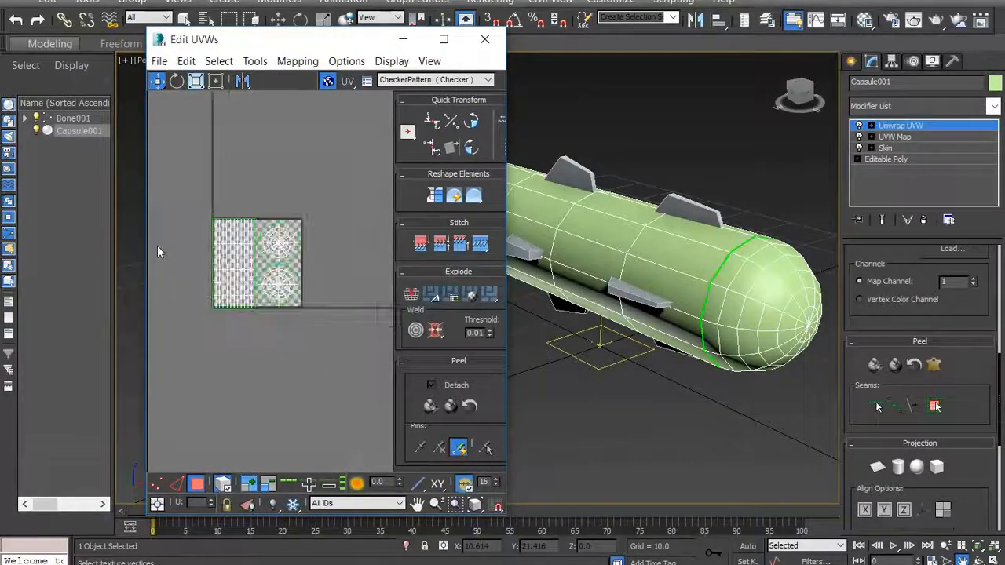
{"action": "scroll", "coordinate": [260, 262], "scroll_direction": "up", "scroll_amount": 3}
{"action": "scroll", "coordinate": [314, 255], "scroll_direction": "down", "scroll_amount": 2}
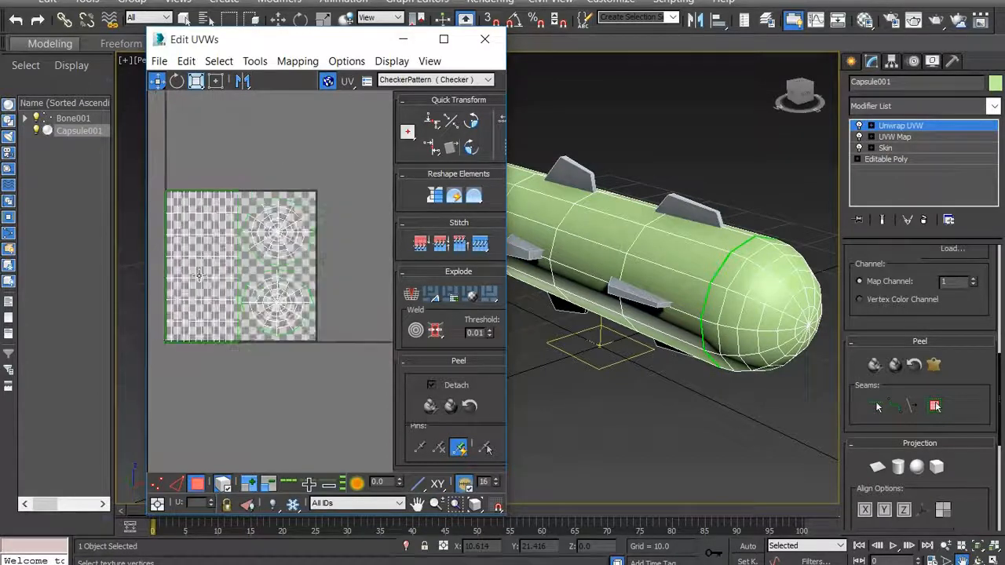
{"action": "left_click_drag", "start_coordinate": [300, 46], "coordinate": [181, 14]}
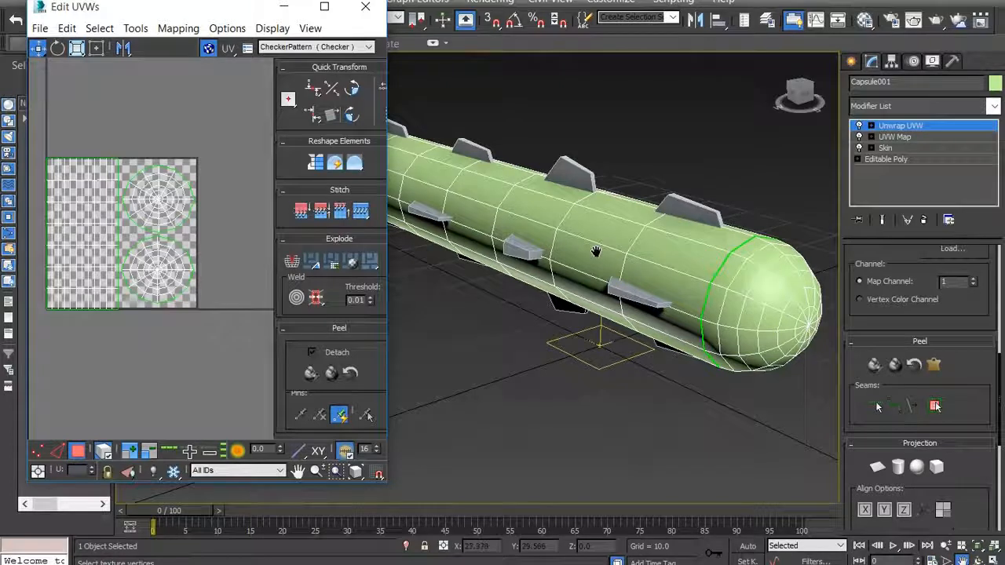
{"action": "middle_click_drag", "start_coordinate": [758, 150], "coordinate": [664, 193]}
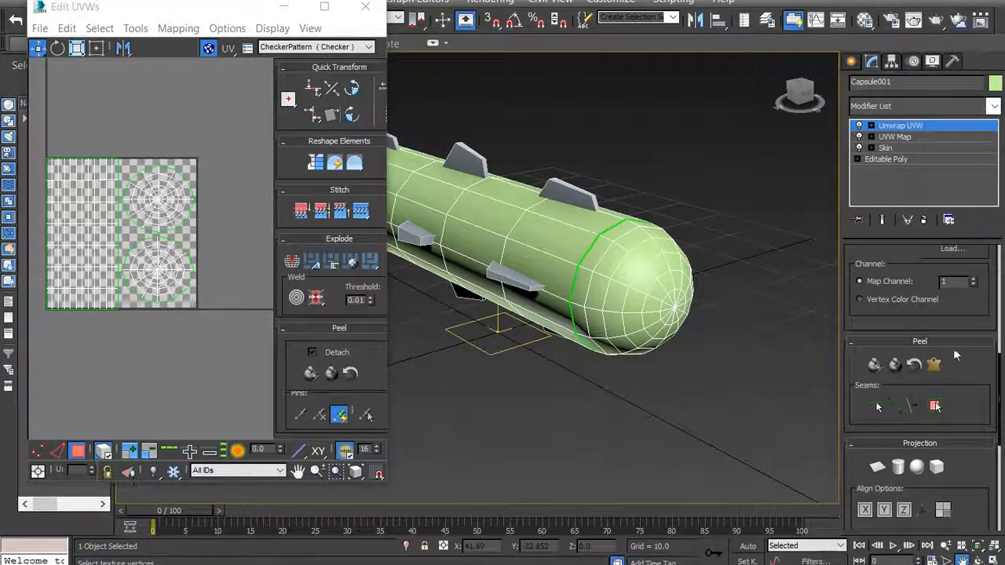
- Select two vertices on the worm's front end in vertex mode and locate them on the upper circular cap of the UV layout
{"action": "scroll", "coordinate": [919, 330], "scroll_direction": "up", "scroll_amount": 5}
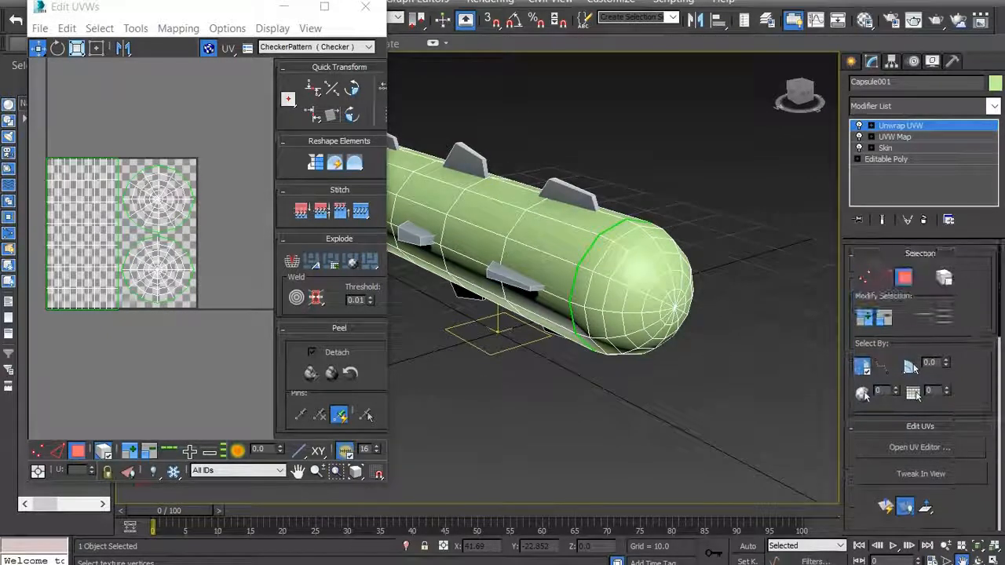
{"action": "left_click", "coordinate": [864, 277]}
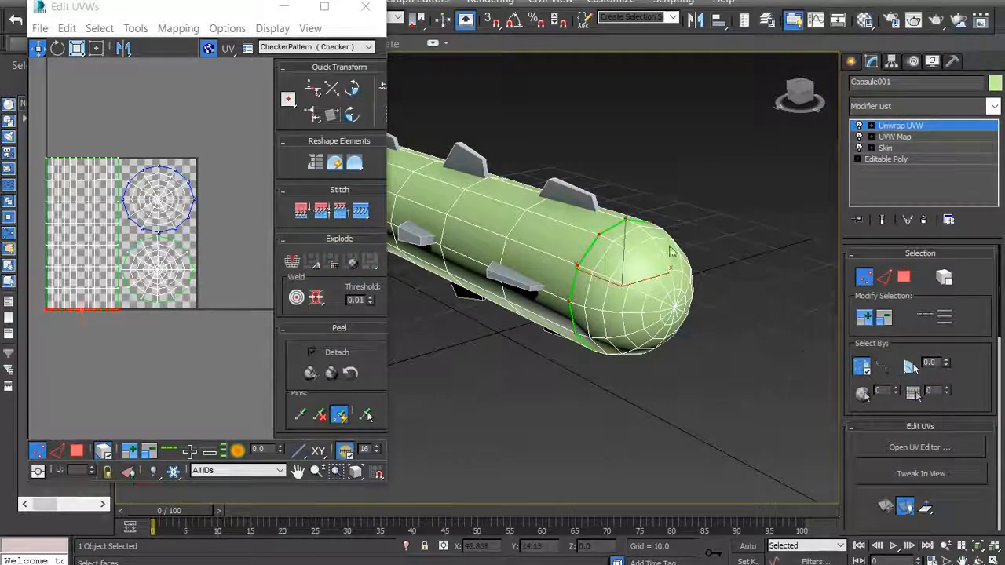
{"action": "left_click", "coordinate": [744, 207]}
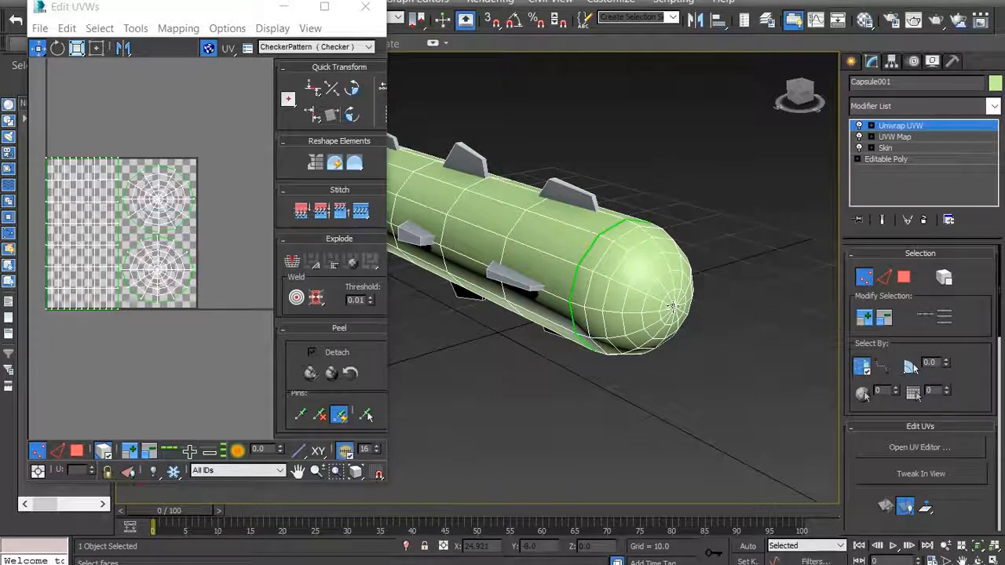
{"action": "left_click", "coordinate": [643, 264]}
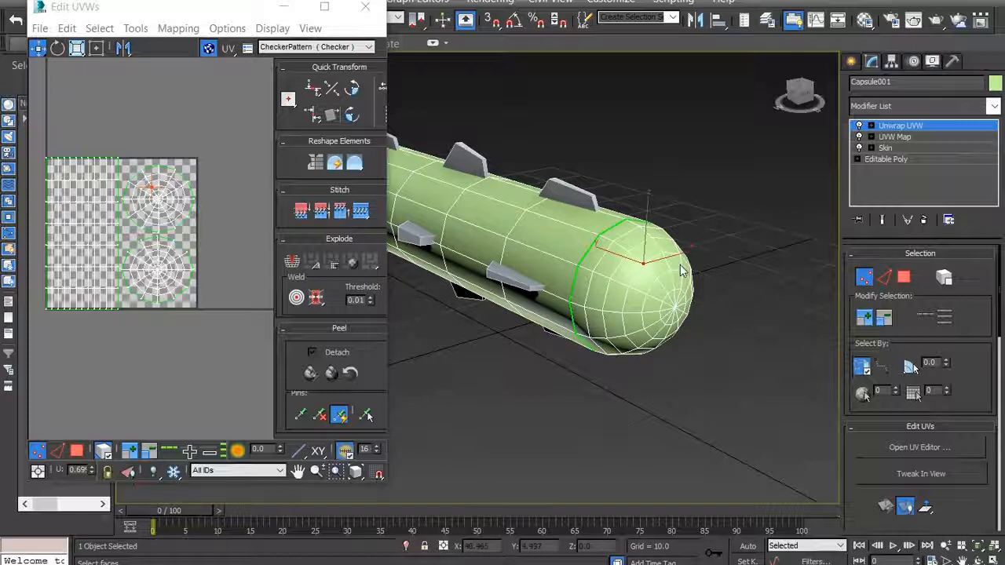
{"action": "left_click", "coordinate": [681, 254], "text": "ctrl"}
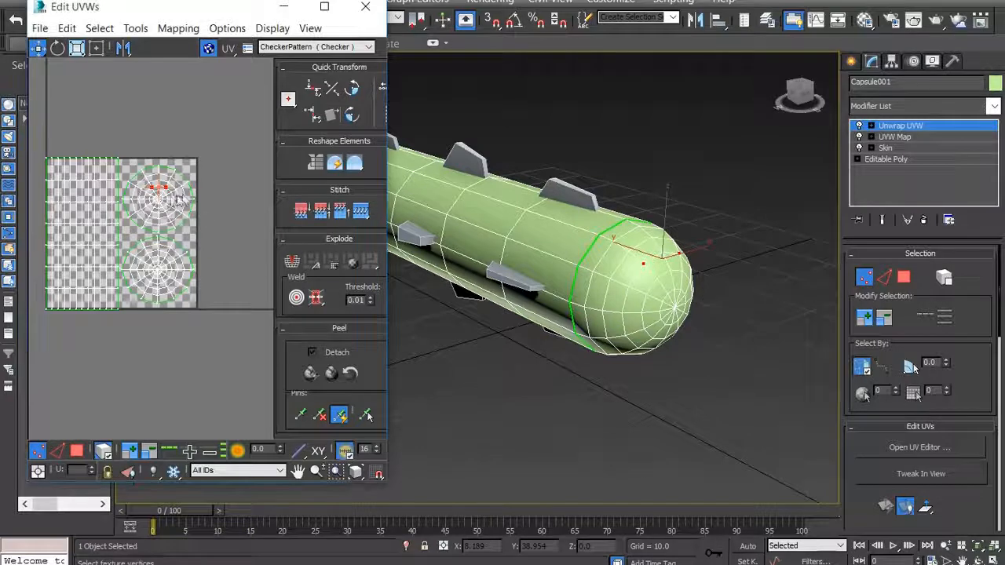
{"action": "scroll", "coordinate": [156, 192], "scroll_direction": "up", "scroll_amount": 1}
{"action": "scroll", "coordinate": [156, 191], "scroll_direction": "up", "scroll_amount": 2}
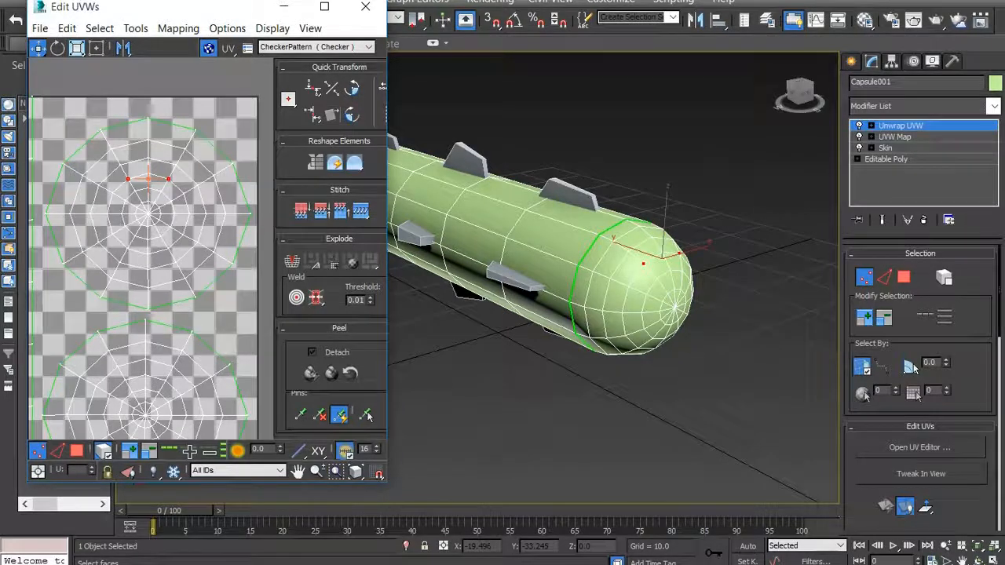
- Switch to Untitled-1.cpt in Corel PHOTO-PAINT and set the brush size to 20 for painting on the upper circular cap
{"action": "mouse_move", "coordinate": [317, 564]}
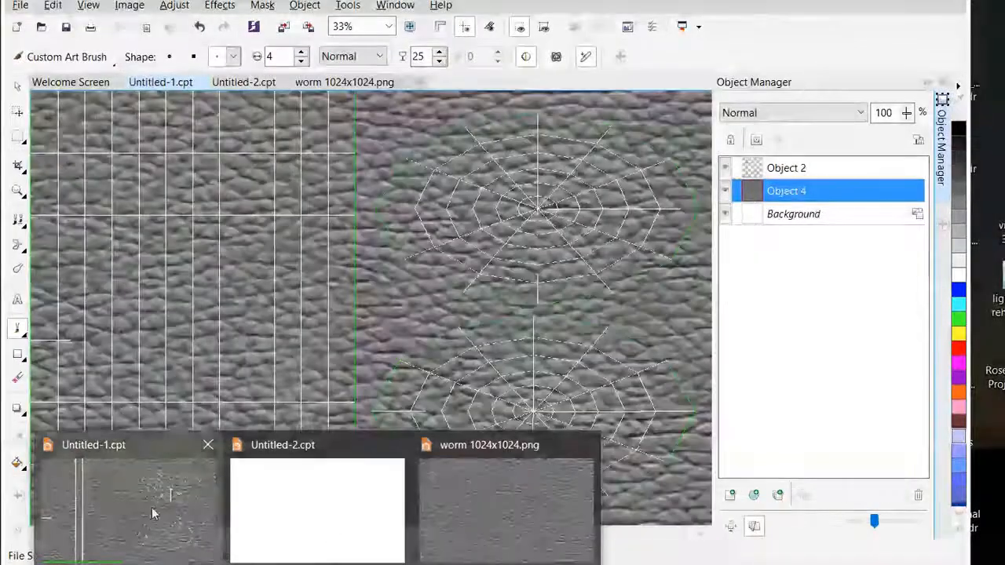
{"action": "left_click", "coordinate": [151, 507]}
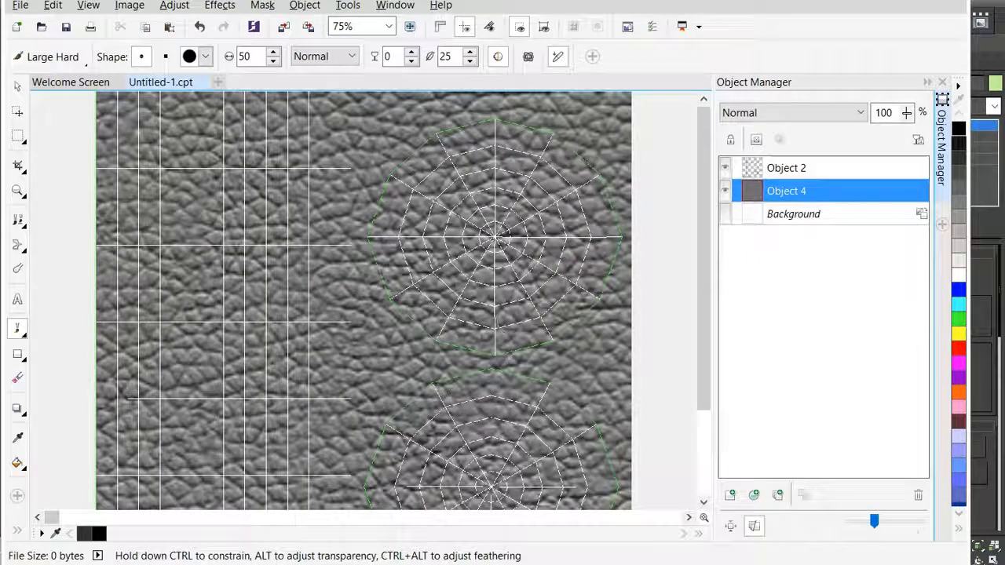
{"action": "scroll", "coordinate": [370, 301], "scroll_direction": "down", "scroll_amount": 1}
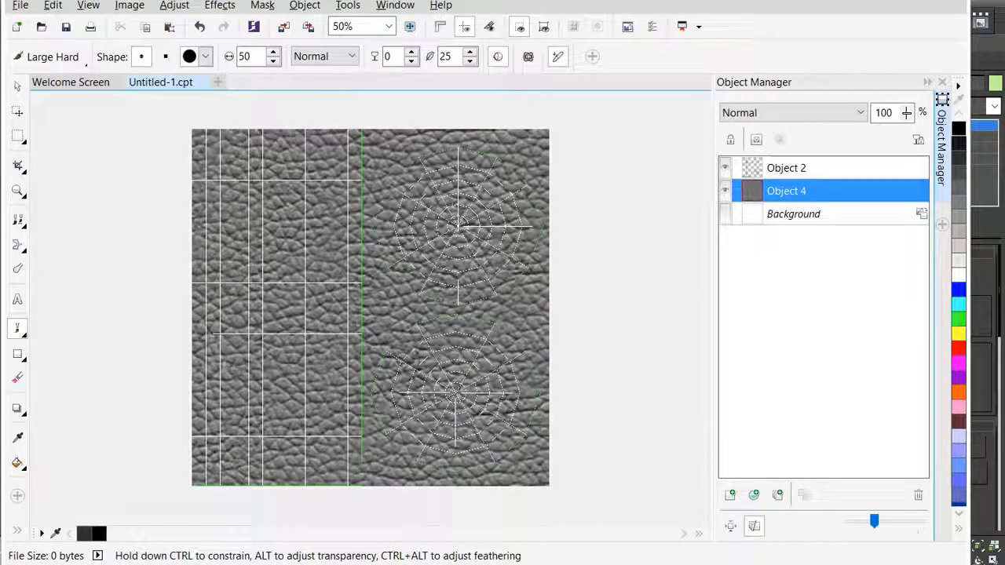
{"action": "scroll", "coordinate": [499, 153], "scroll_direction": "up", "scroll_amount": 3}
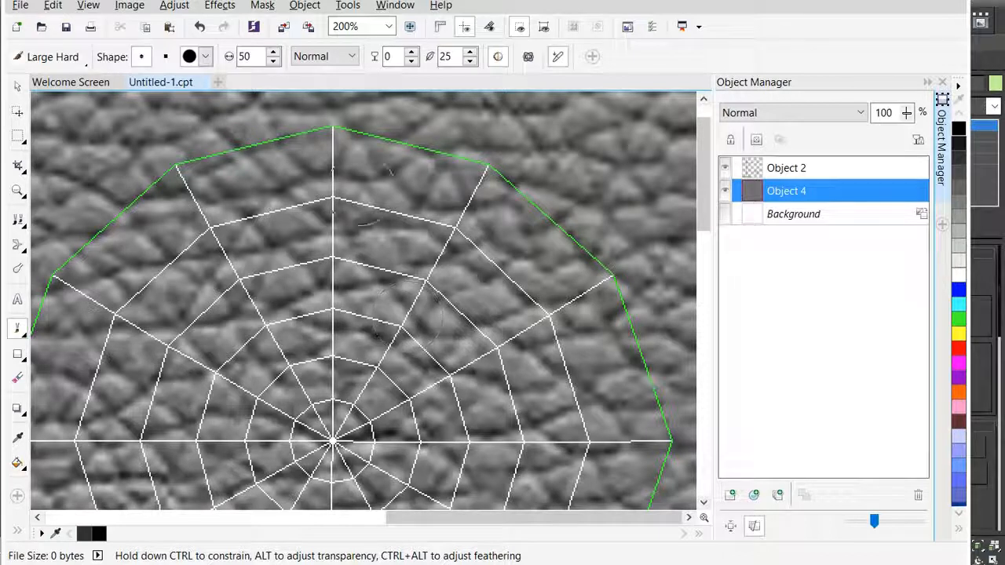
{"action": "left_click_drag", "start_coordinate": [253, 57], "coordinate": [218, 60]}
{"action": "type", "text": "20"}
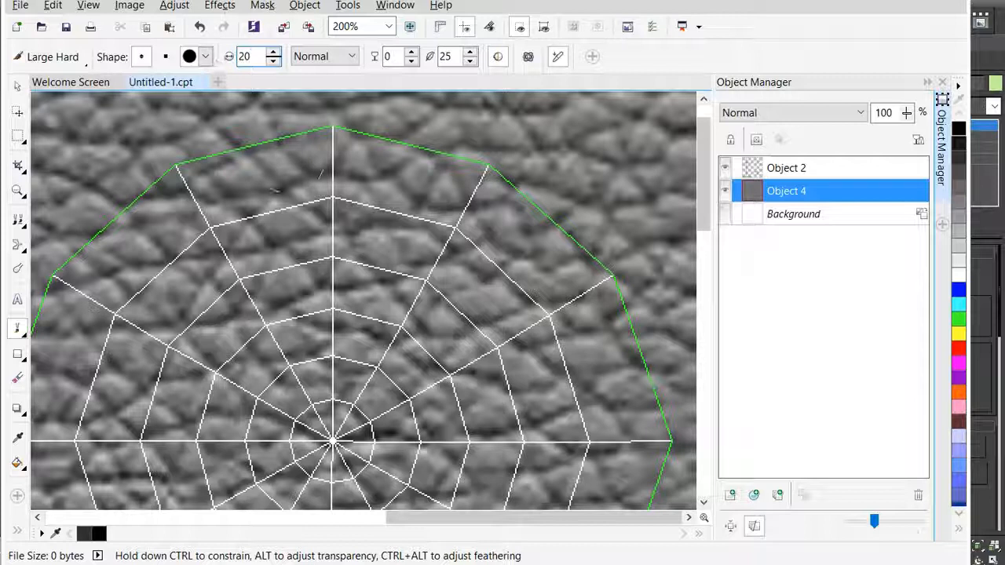
{"action": "key", "text": "Return"}
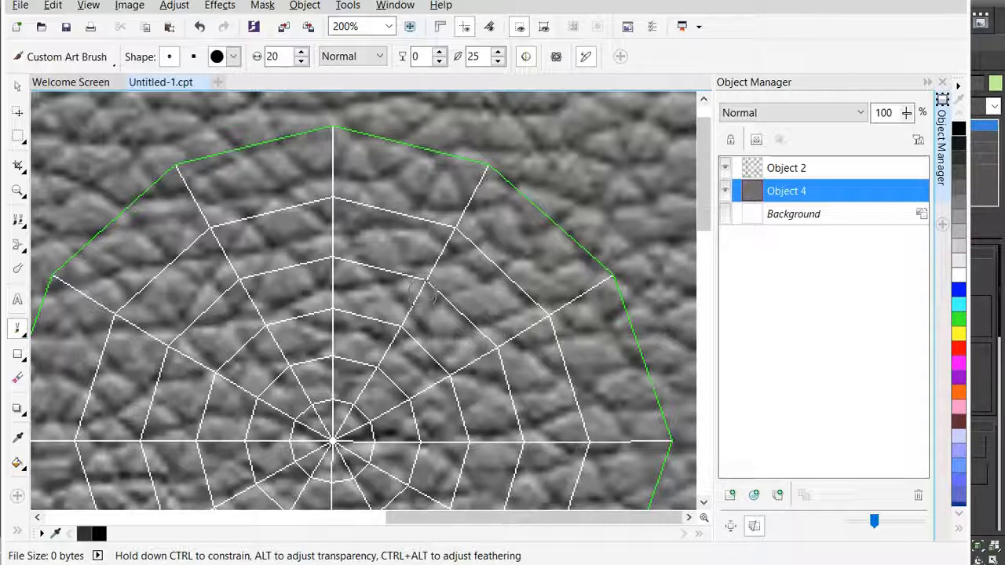
- Paint two round black eyes on the leather object at mirrored grid intersections in the upper half of the upper circular cap
{"action": "left_click", "coordinate": [430, 296]}
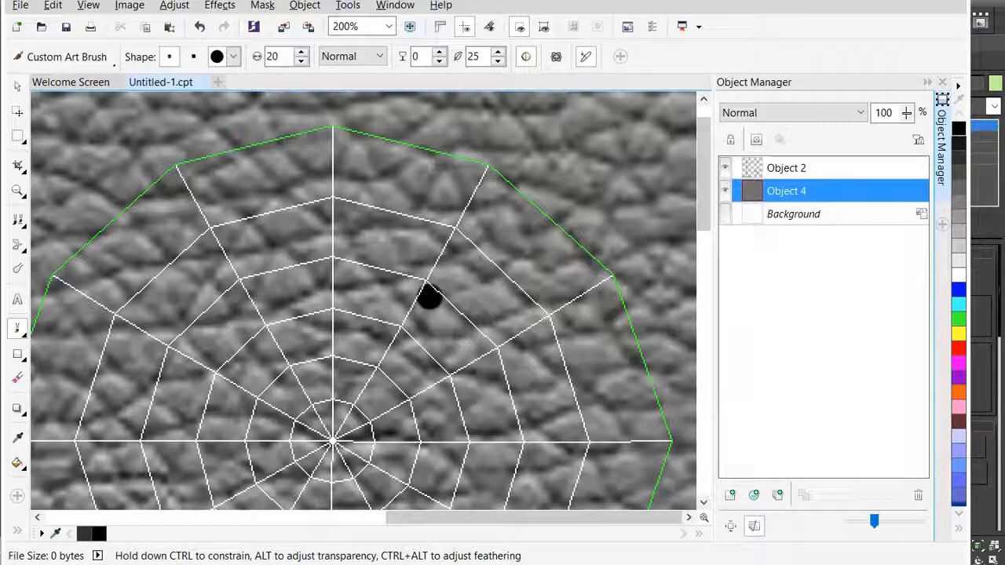
{"action": "left_click_drag", "start_coordinate": [429, 297], "coordinate": [423, 293]}
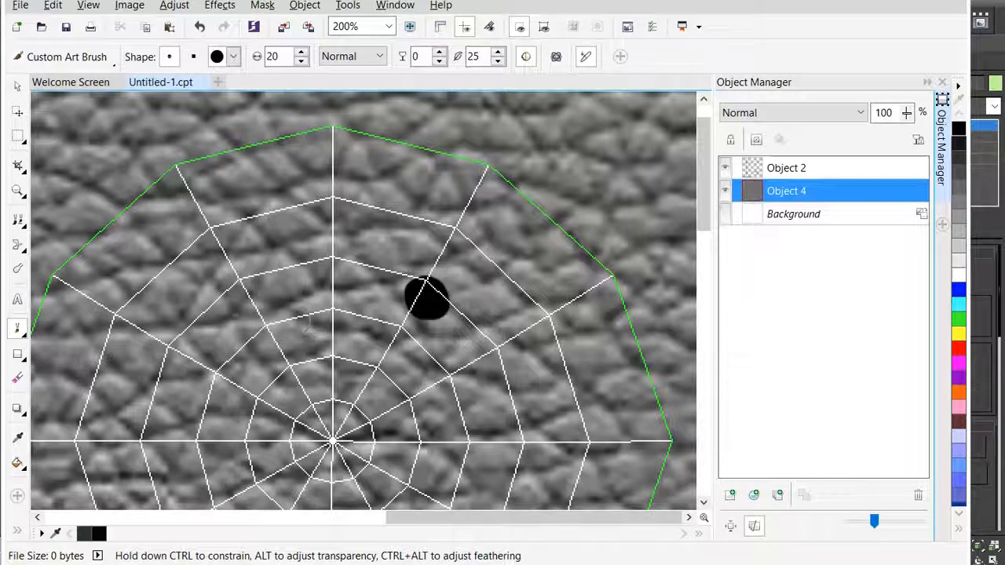
{"action": "mouse_move", "coordinate": [237, 292]}
{"action": "left_mouse_down"}
{"action": "mouse_move", "coordinate": [227, 288]}
{"action": "mouse_move", "coordinate": [240, 287]}
{"action": "left_mouse_up"}
{"action": "mouse_move", "coordinate": [431, 295]}
{"action": "left_mouse_down"}
{"action": "mouse_move", "coordinate": [430, 312]}
{"action": "mouse_move", "coordinate": [434, 300]}
{"action": "left_mouse_up"}
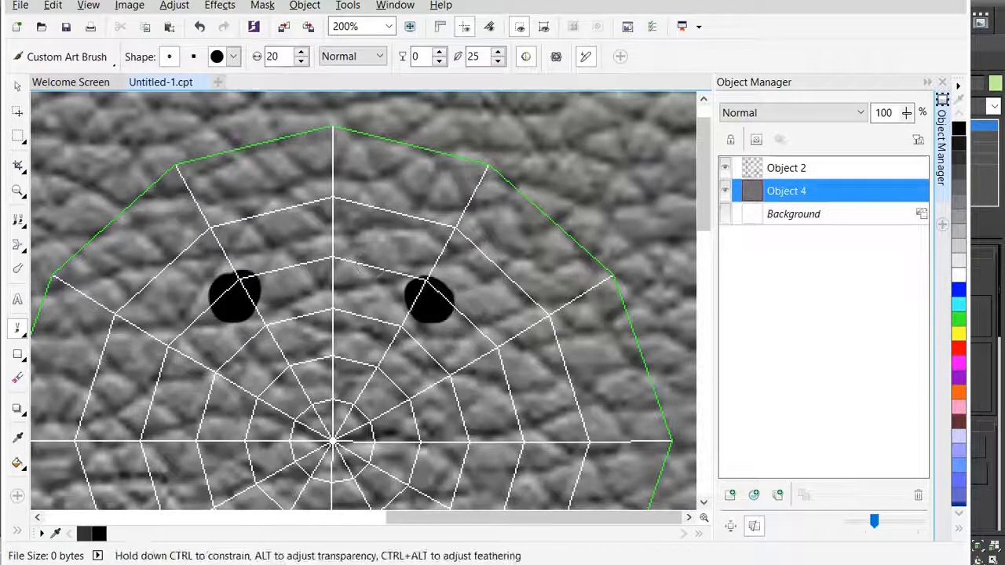
{"action": "scroll", "coordinate": [374, 271], "scroll_direction": "down", "scroll_amount": 1}
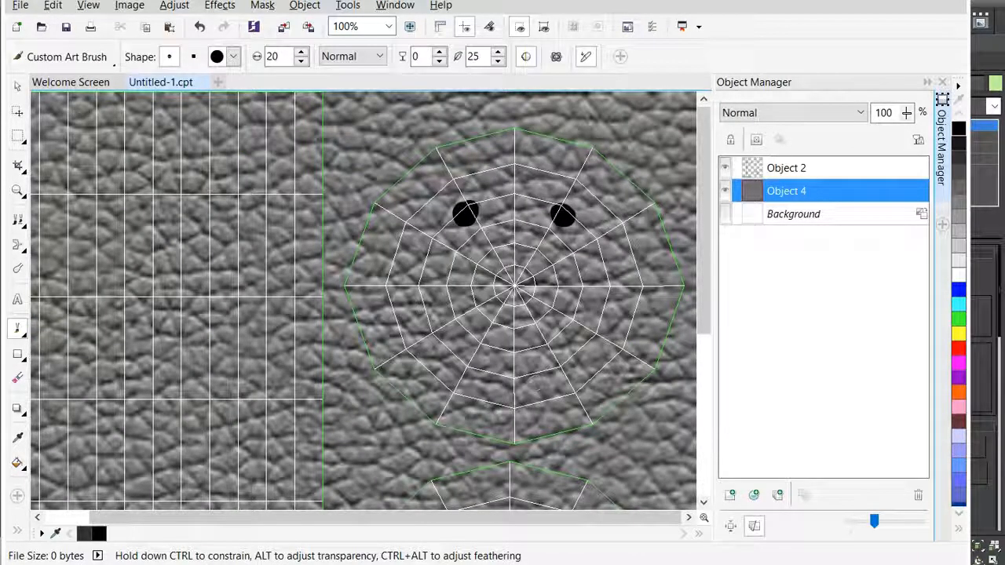
{"action": "scroll", "coordinate": [534, 382], "scroll_direction": "up", "scroll_amount": 1}
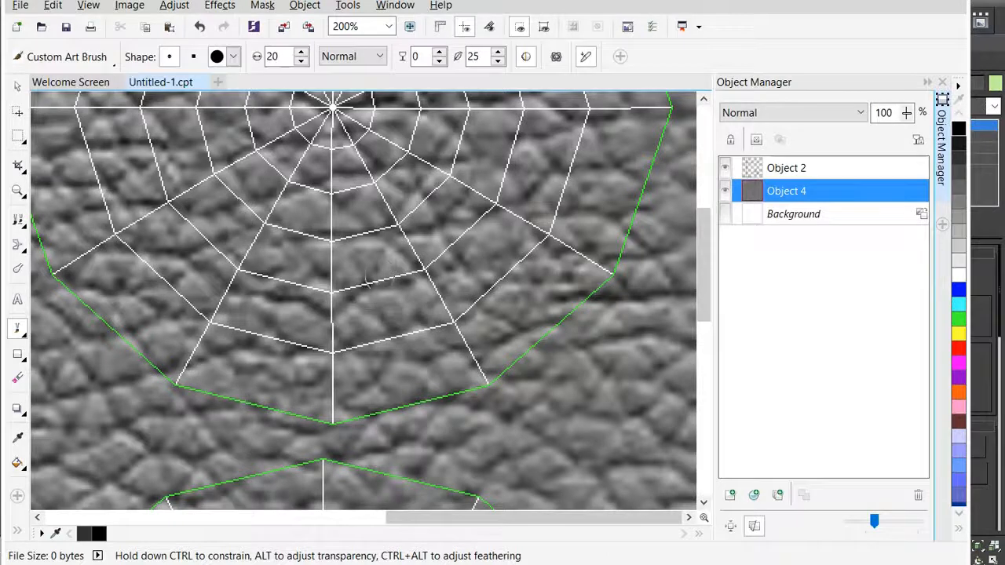
- Try a short curved black mouth across the lower half of the upper circular cap and undo the stroke
{"action": "scroll", "coordinate": [369, 276], "scroll_direction": "down", "scroll_amount": 1}
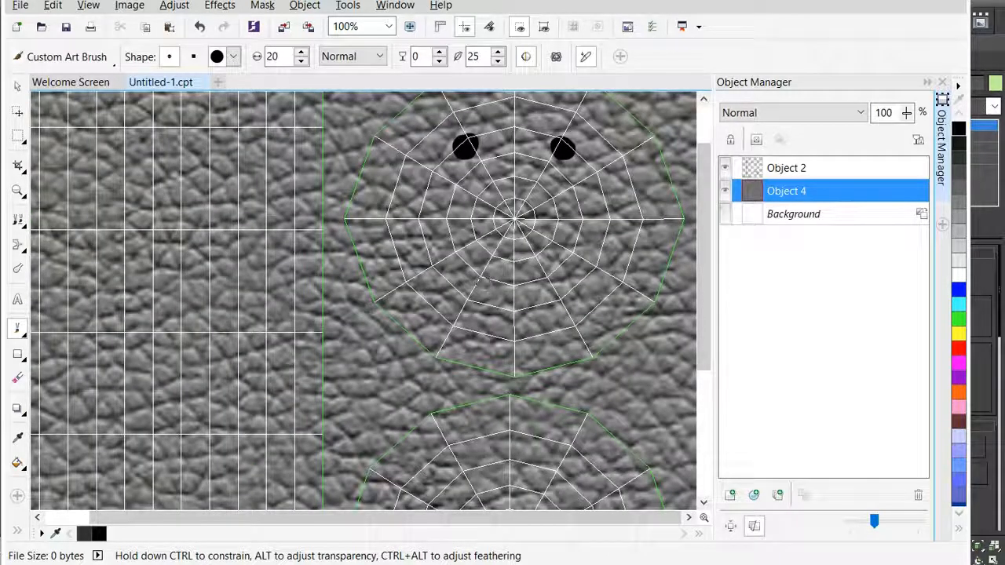
{"action": "scroll", "coordinate": [228, 263], "scroll_direction": "up", "scroll_amount": 1}
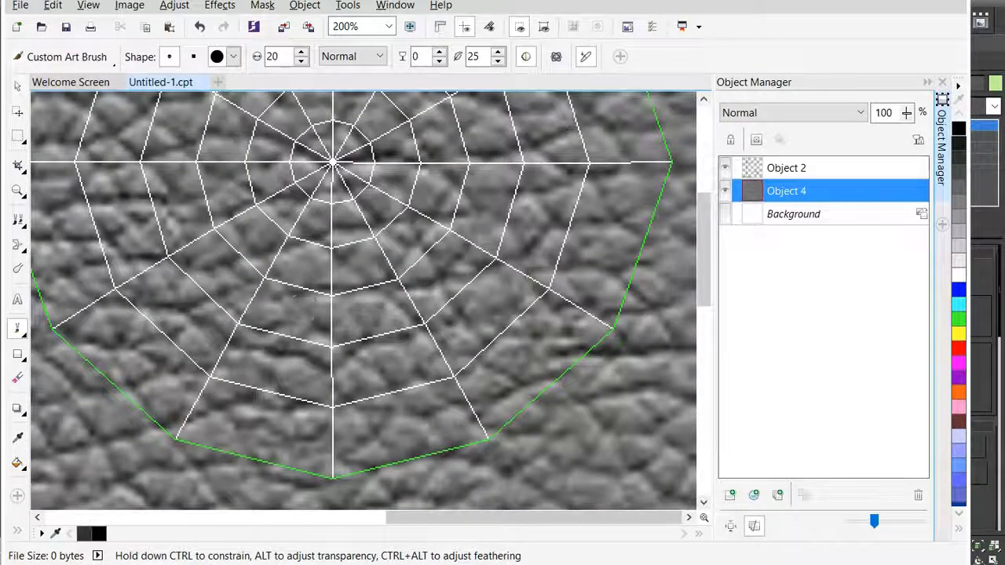
{"action": "mouse_move", "coordinate": [228, 260]}
{"action": "left_mouse_down"}
{"action": "mouse_move", "coordinate": [287, 284]}
{"action": "mouse_move", "coordinate": [366, 288]}
{"action": "mouse_move", "coordinate": [431, 249]}
{"action": "left_mouse_up"}
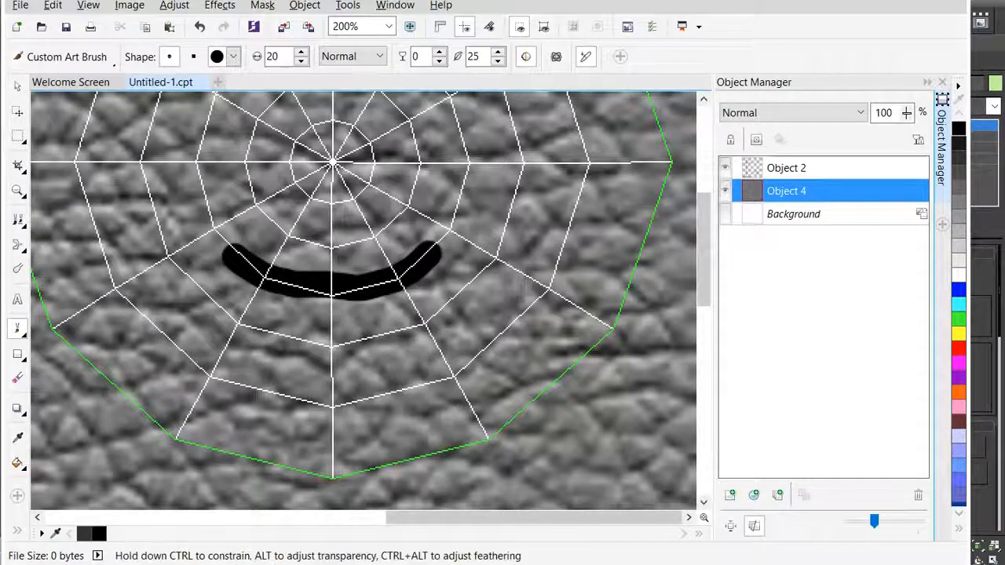
{"action": "scroll", "coordinate": [416, 316], "scroll_direction": "down", "scroll_amount": 1}
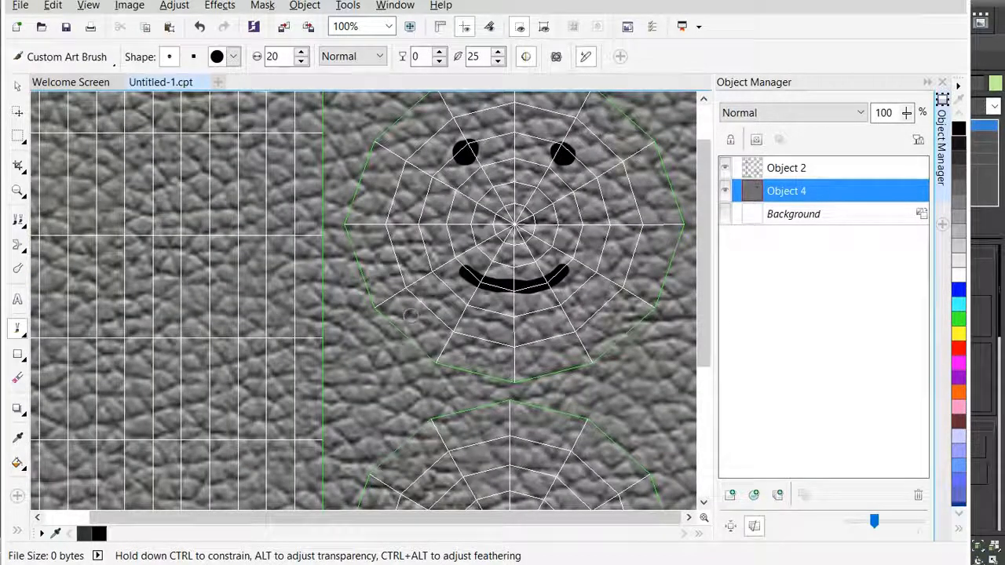
{"action": "key", "text": "ctrl+z"}
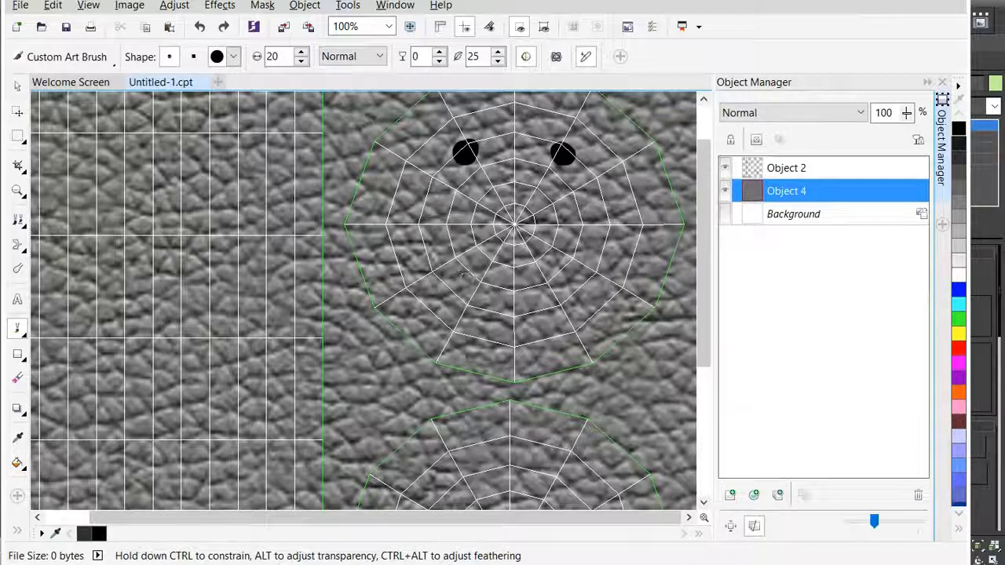
- Paint a wide, upward-curving black mouth below the eyes on the leather object and hide the UVW template, Object 2
{"action": "mouse_move", "coordinate": [440, 282]}
{"action": "left_mouse_down"}
{"action": "mouse_move", "coordinate": [514, 312]}
{"action": "mouse_move", "coordinate": [569, 303]}
{"action": "mouse_move", "coordinate": [579, 288]}
{"action": "left_mouse_up"}
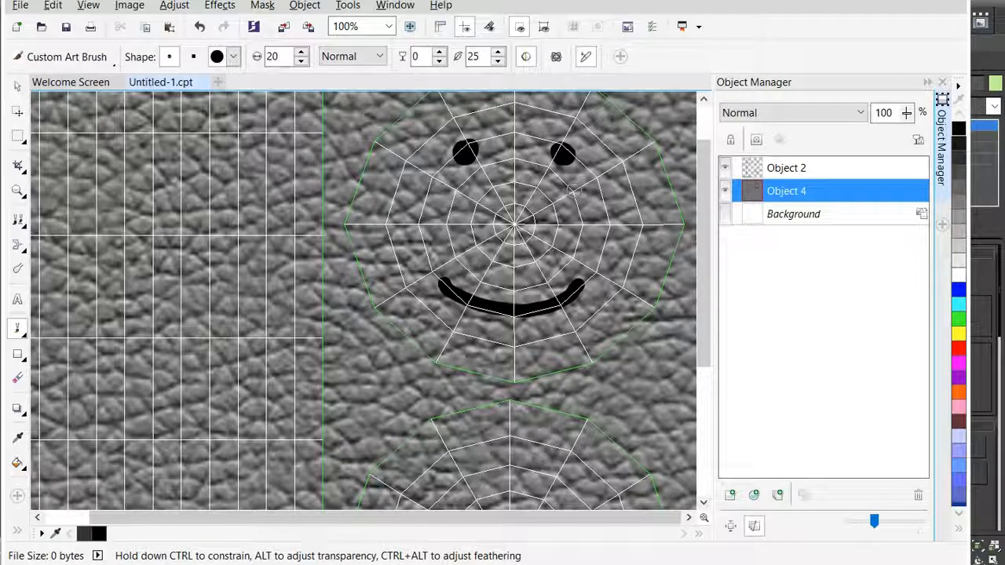
{"action": "left_click", "coordinate": [727, 169]}
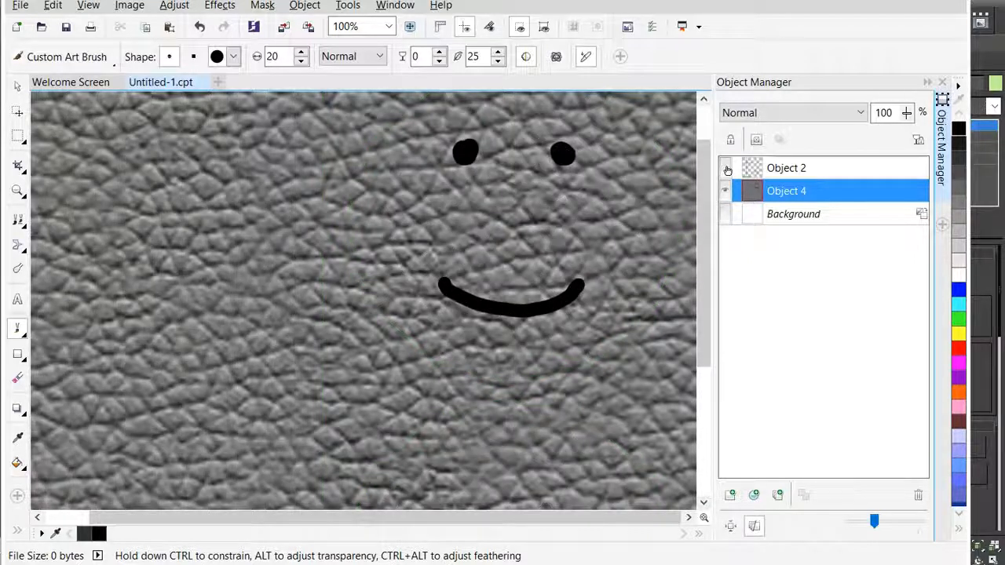
{"action": "scroll", "coordinate": [371, 301], "scroll_direction": "down", "scroll_amount": 1}
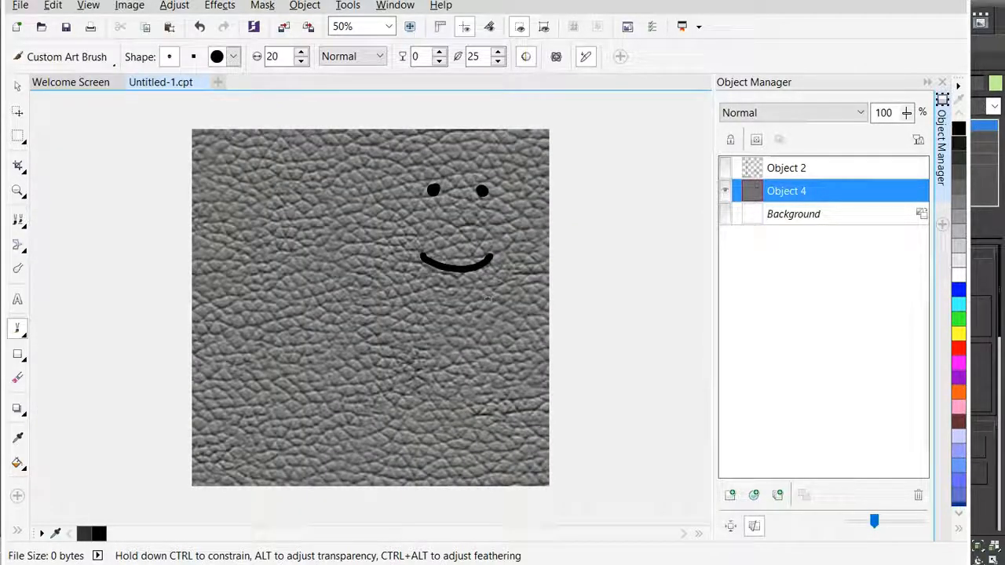
{"action": "left_click", "coordinate": [67, 28]}
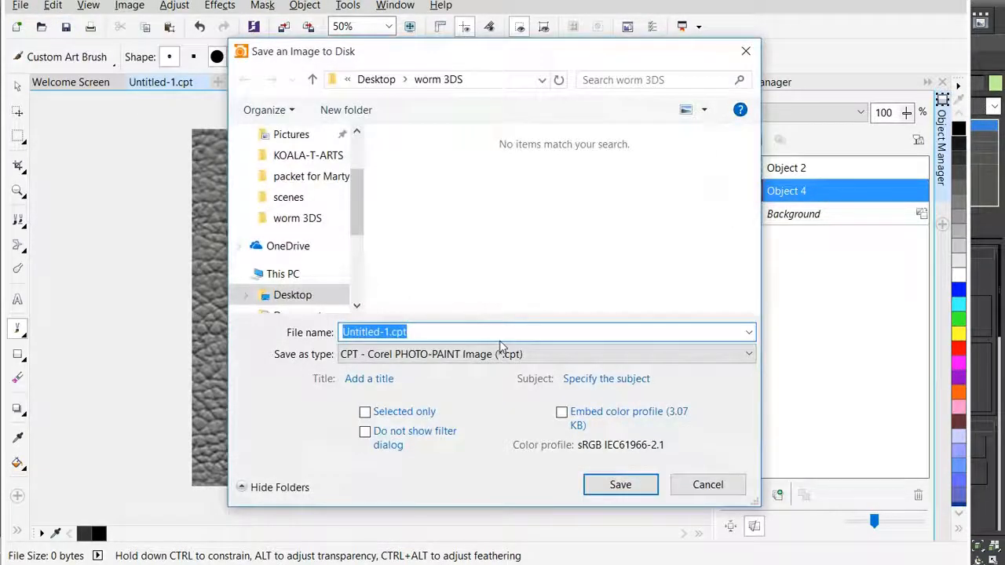
{"action": "left_click", "coordinate": [493, 354]}
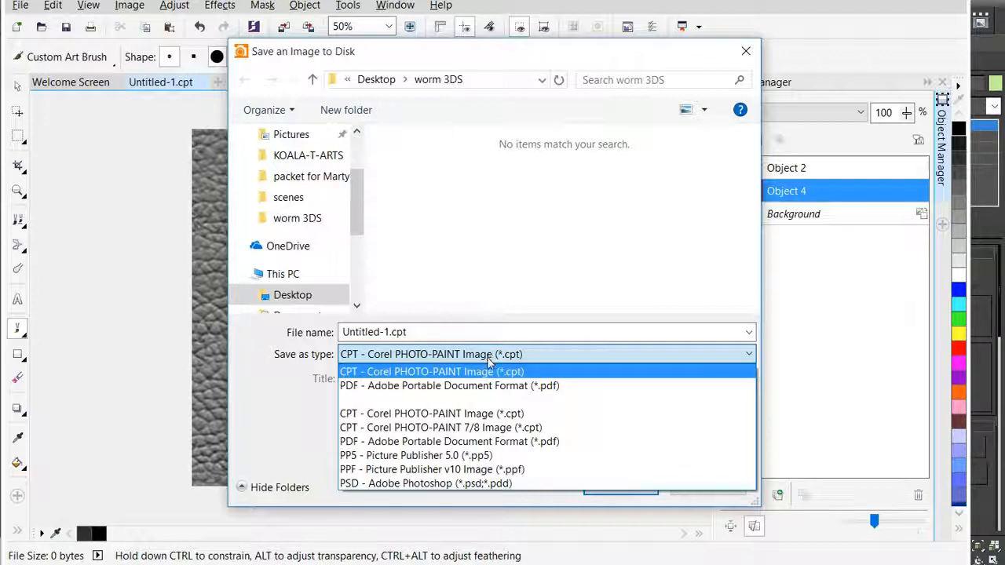
{"action": "key", "text": "Escape"}
{"action": "key", "text": "Escape"}
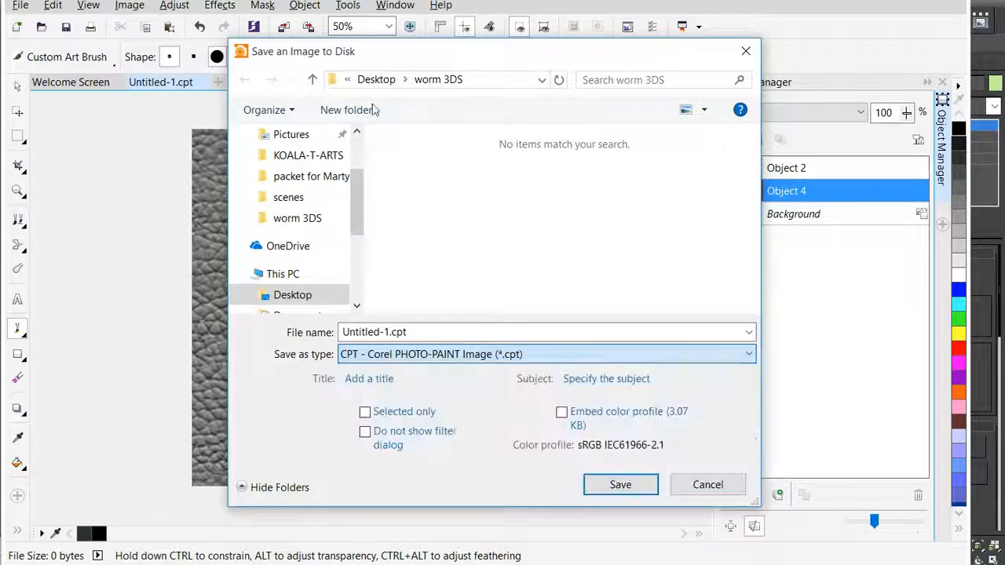
- Export the painted texture as a PNG, replacing worm 1024x1024.png in the Desktop worm 3DS folder, with objects merged and the shown PNG settings
{"action": "left_click", "coordinate": [20, 6]}
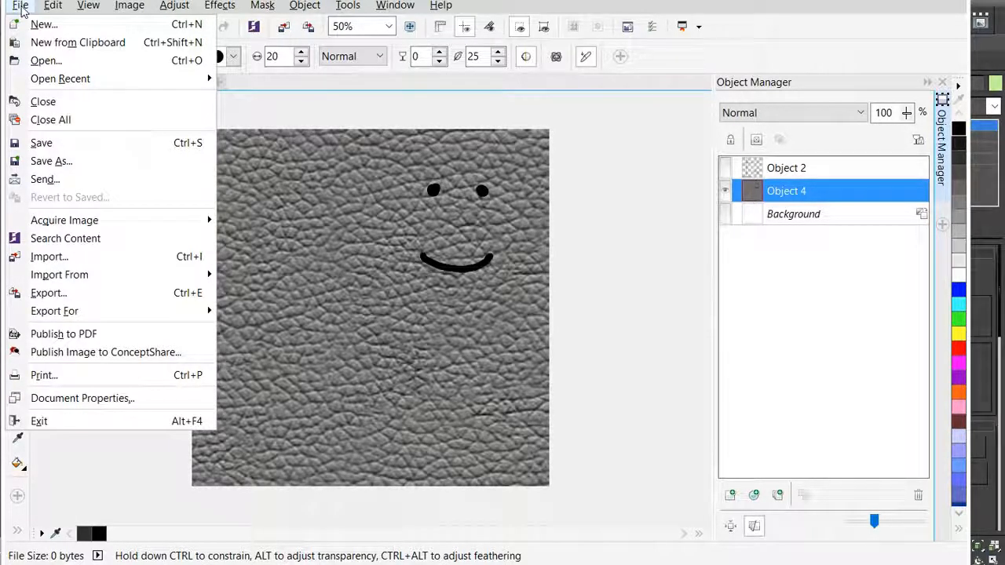
{"action": "left_click", "coordinate": [78, 293]}
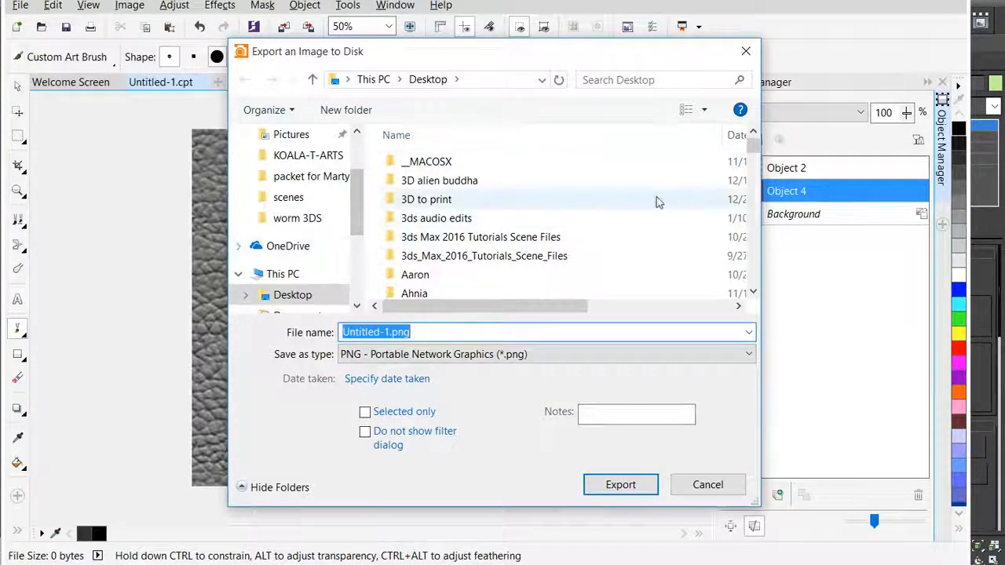
{"action": "left_click_drag", "start_coordinate": [754, 146], "coordinate": [757, 271]}
{"action": "double_click", "coordinate": [425, 209]}
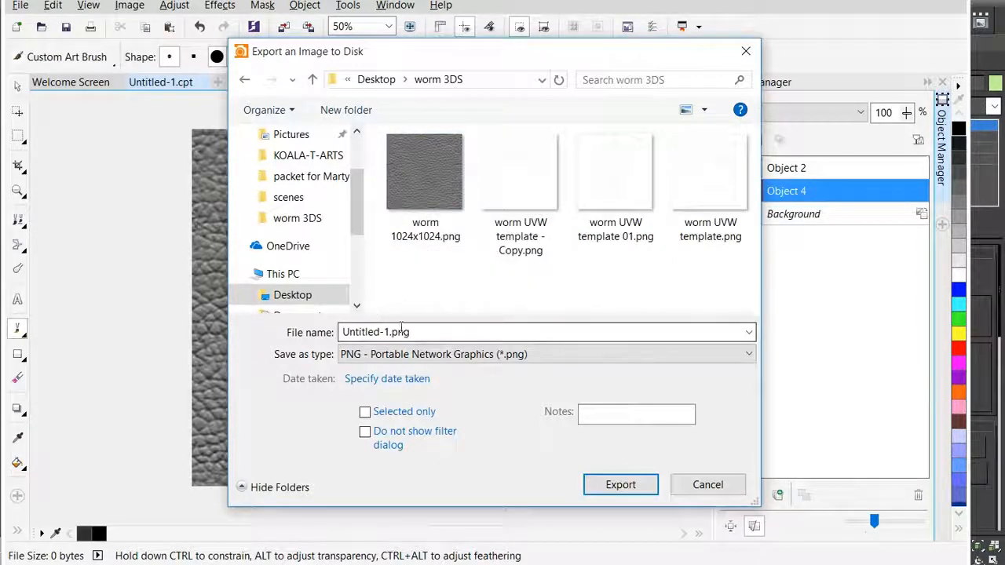
{"action": "left_click", "coordinate": [423, 171]}
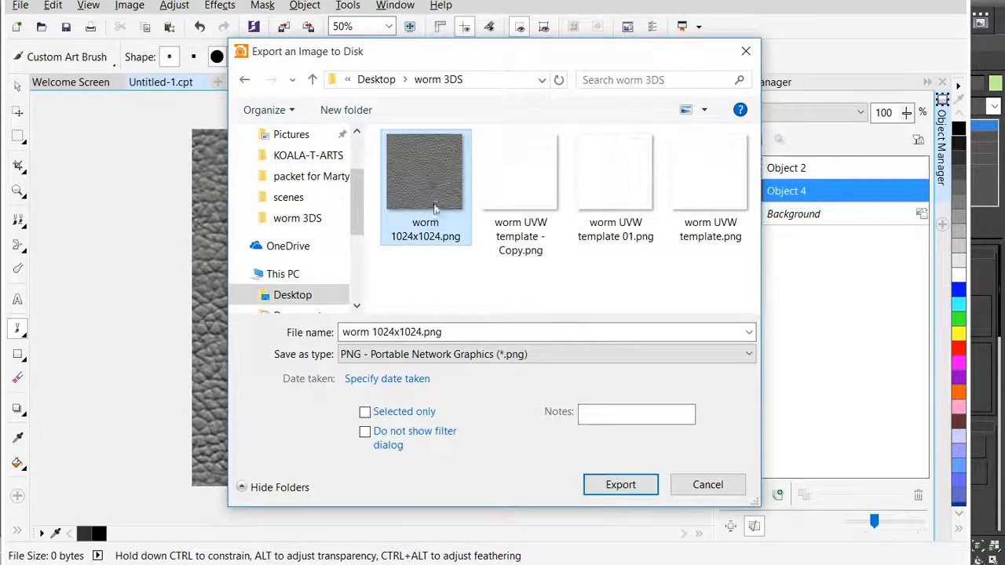
{"action": "left_click", "coordinate": [619, 487]}
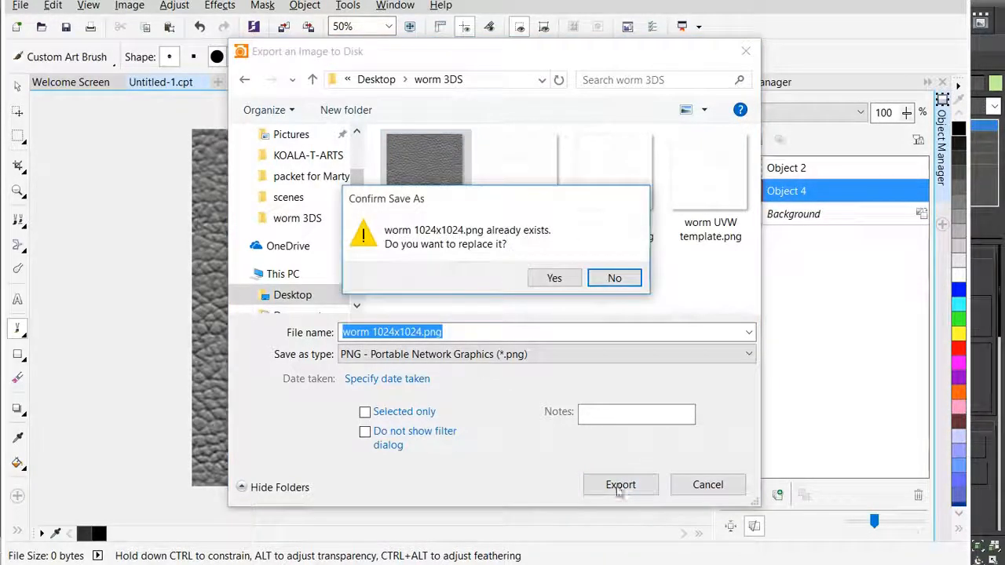
{"action": "left_click", "coordinate": [551, 279]}
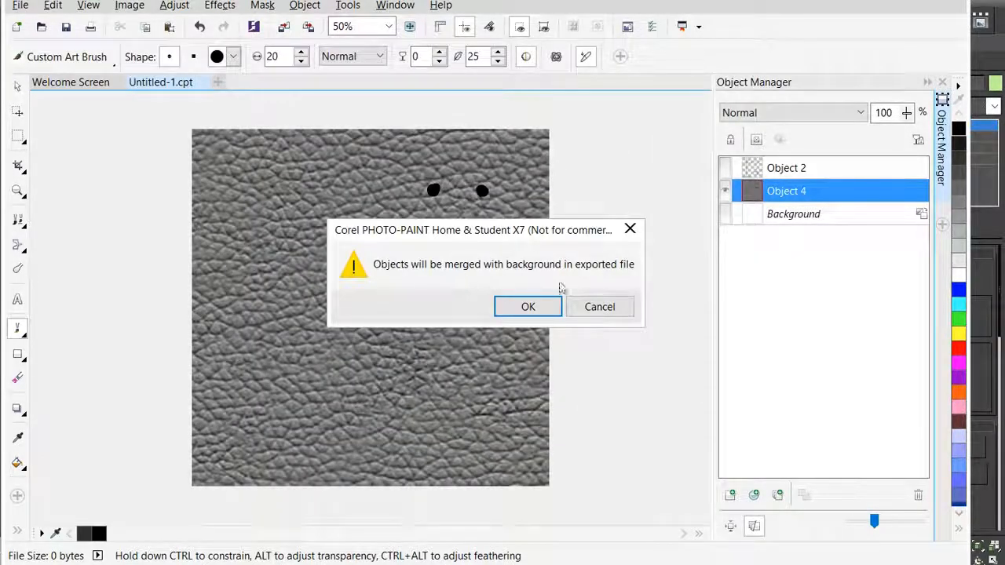
{"action": "left_click", "coordinate": [524, 306]}
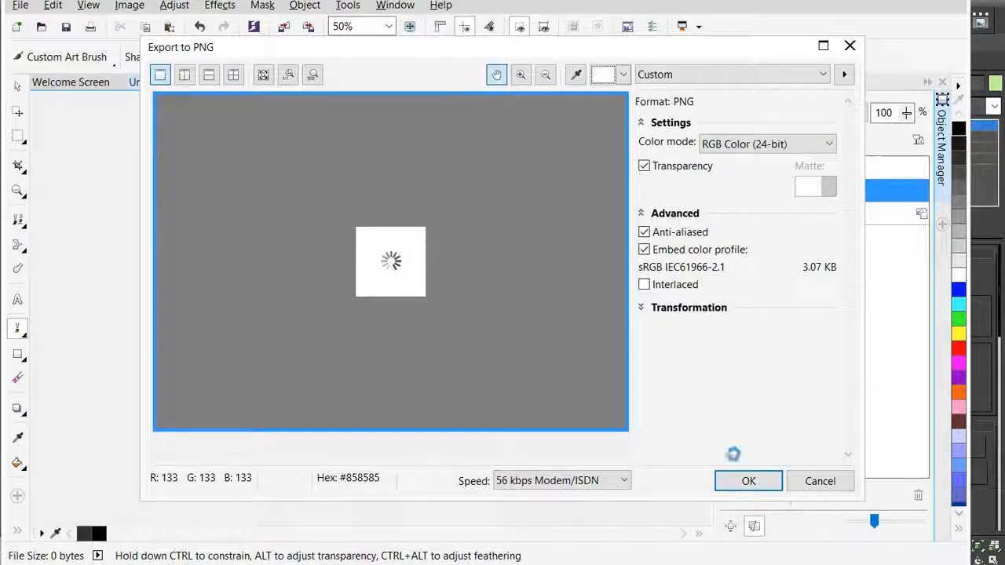
{"action": "left_click", "coordinate": [725, 478]}
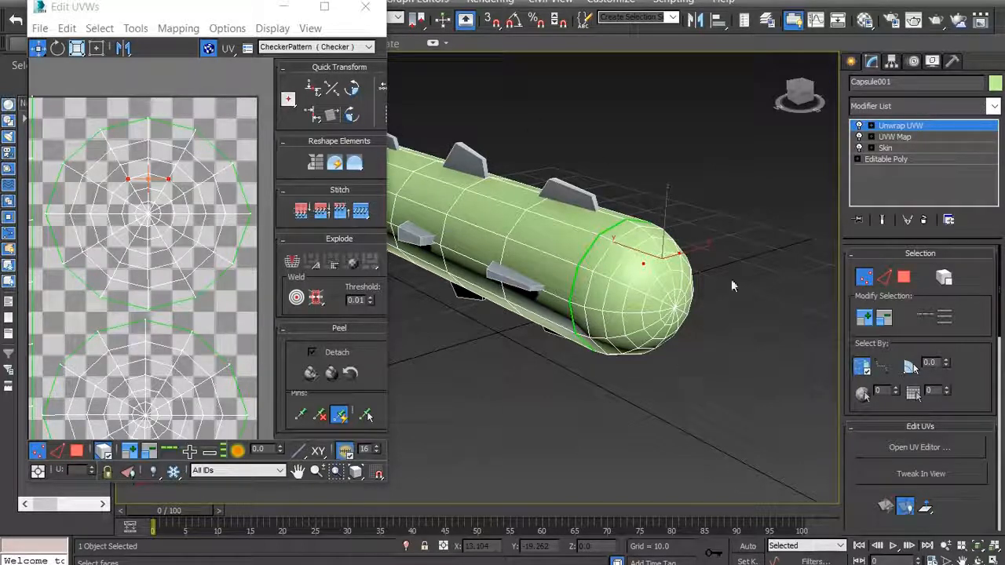
- Switch to 3ds Max, move the Edit UVWs window closer to the worm's front end, and choose a Bitmap map as its background texture
{"action": "left_click_drag", "start_coordinate": [207, 11], "coordinate": [346, 19]}
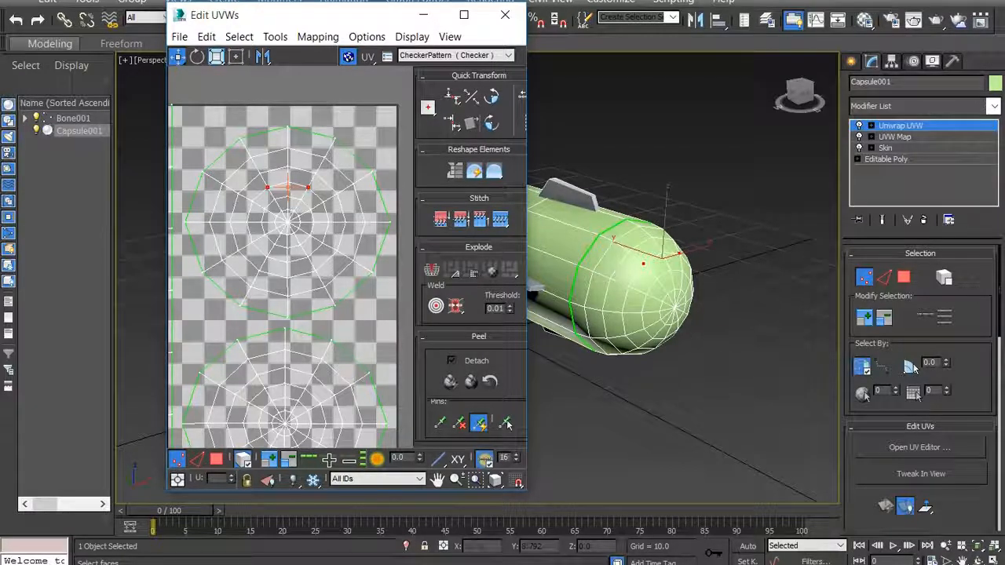
{"action": "left_click", "coordinate": [428, 56]}
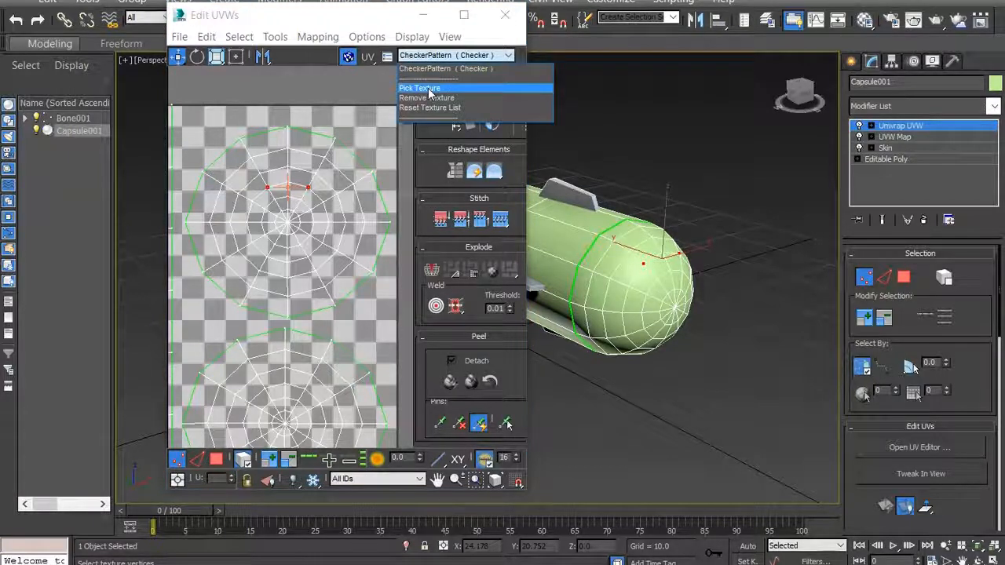
{"action": "left_click", "coordinate": [429, 88]}
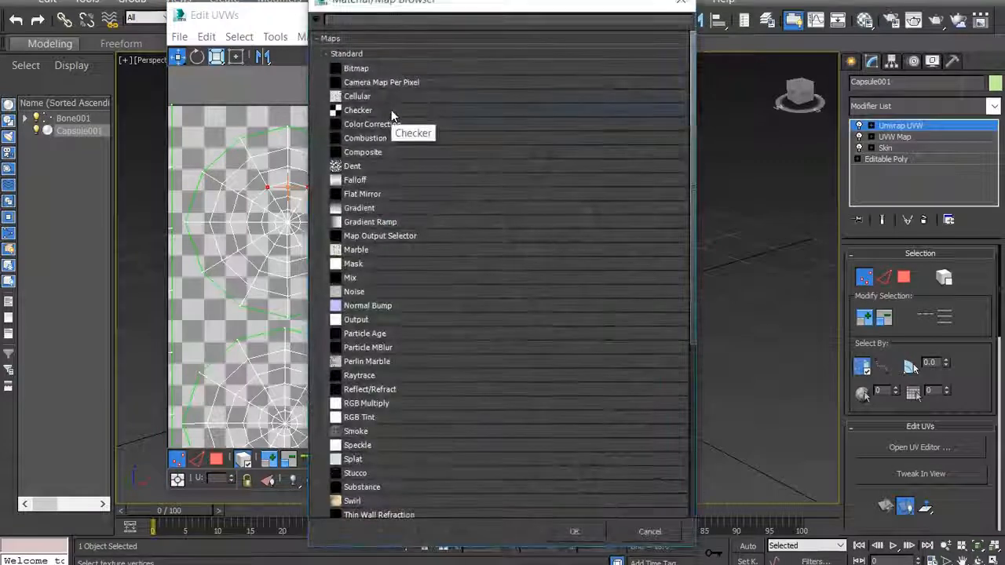
{"action": "left_click", "coordinate": [364, 70]}
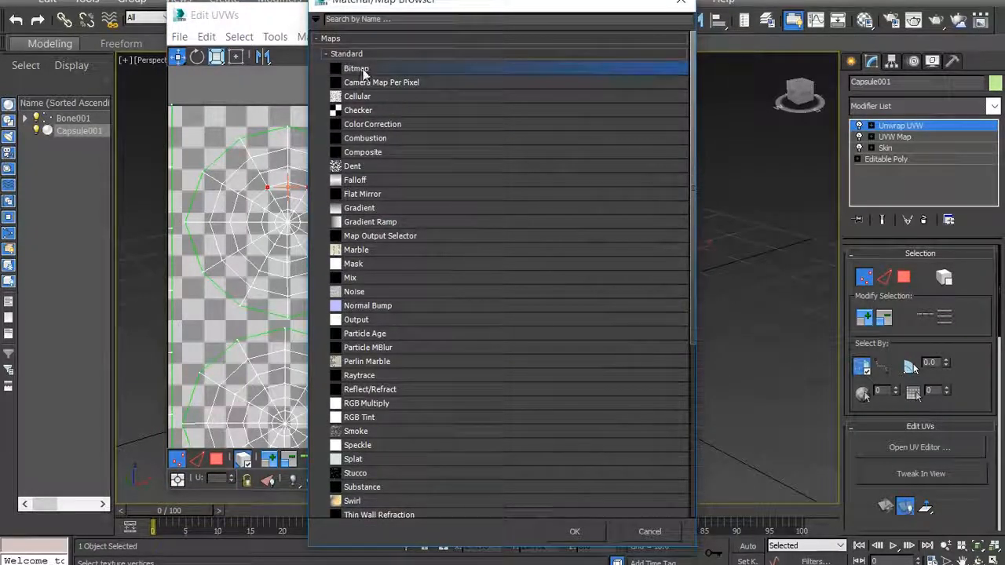
{"action": "left_click", "coordinate": [568, 532]}
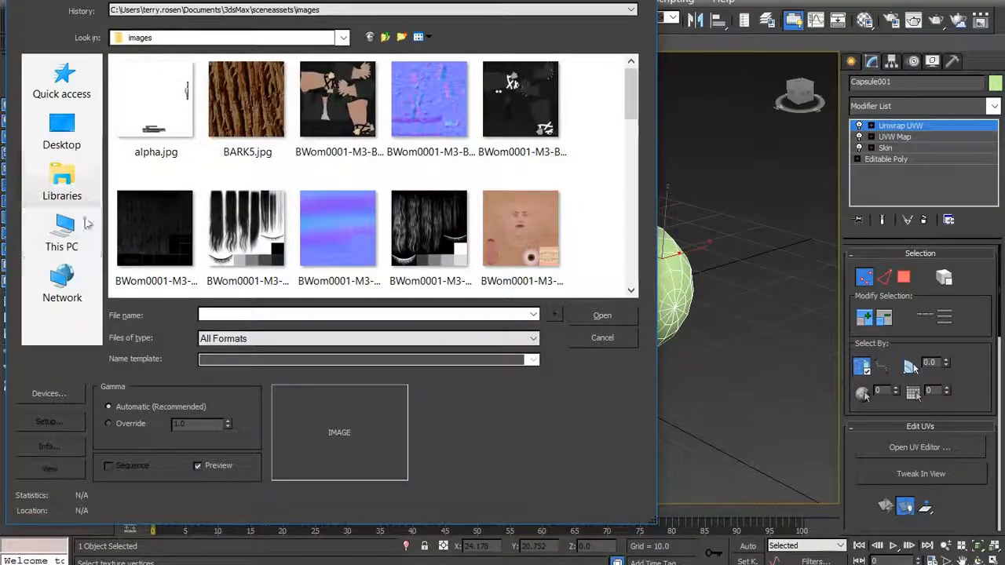
- Load worm 1024x1024.png from the Desktop worm 3DS folder as the background and check the face against the UV layout
{"action": "left_click", "coordinate": [62, 234]}
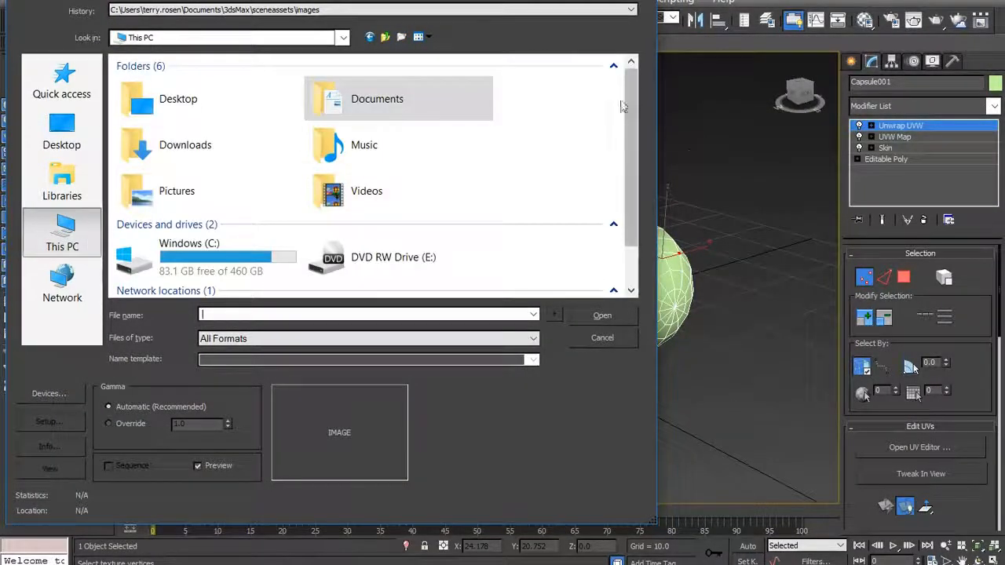
{"action": "double_click", "coordinate": [182, 105]}
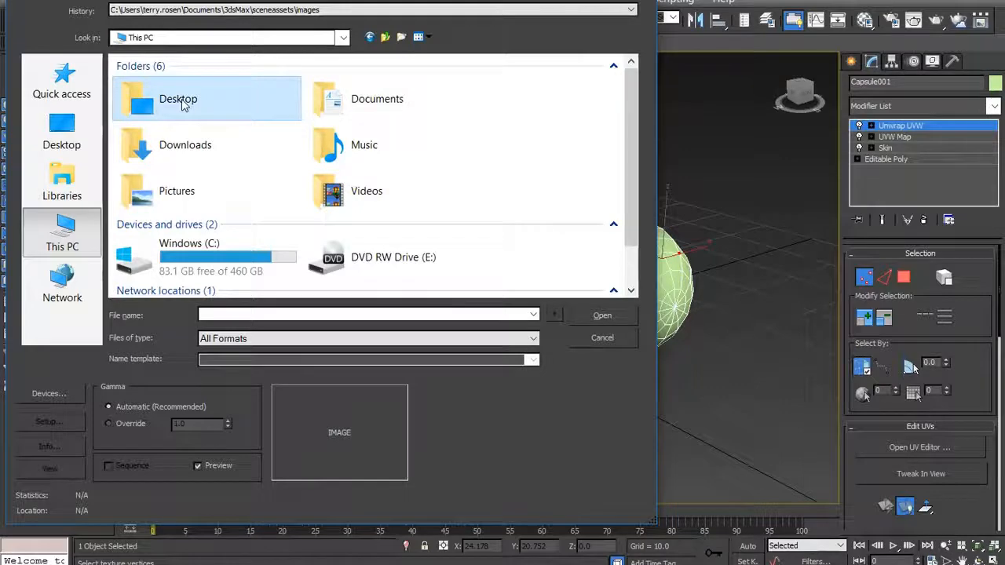
{"action": "left_click_drag", "start_coordinate": [633, 89], "coordinate": [633, 233]}
{"action": "double_click", "coordinate": [137, 114]}
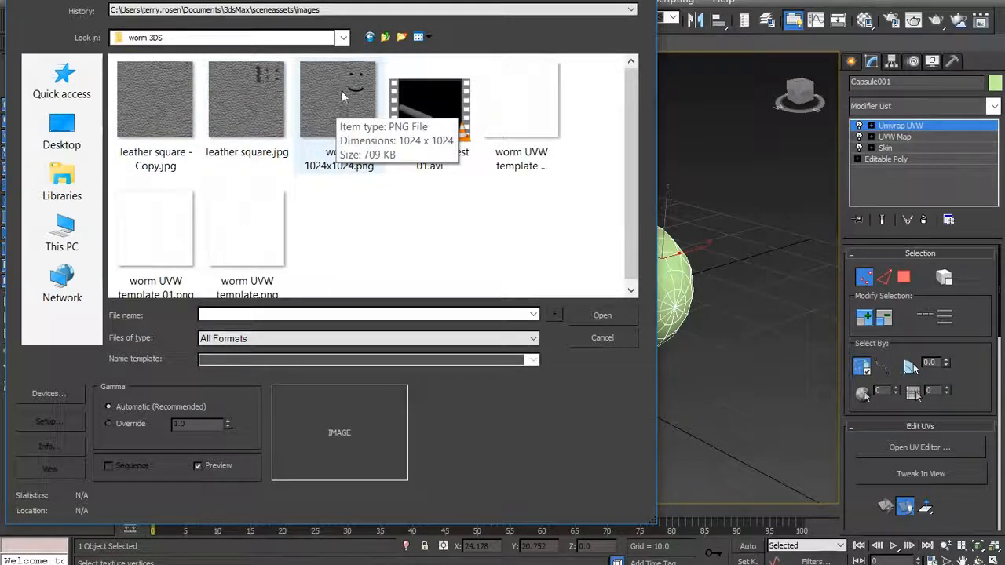
{"action": "left_click", "coordinate": [342, 96]}
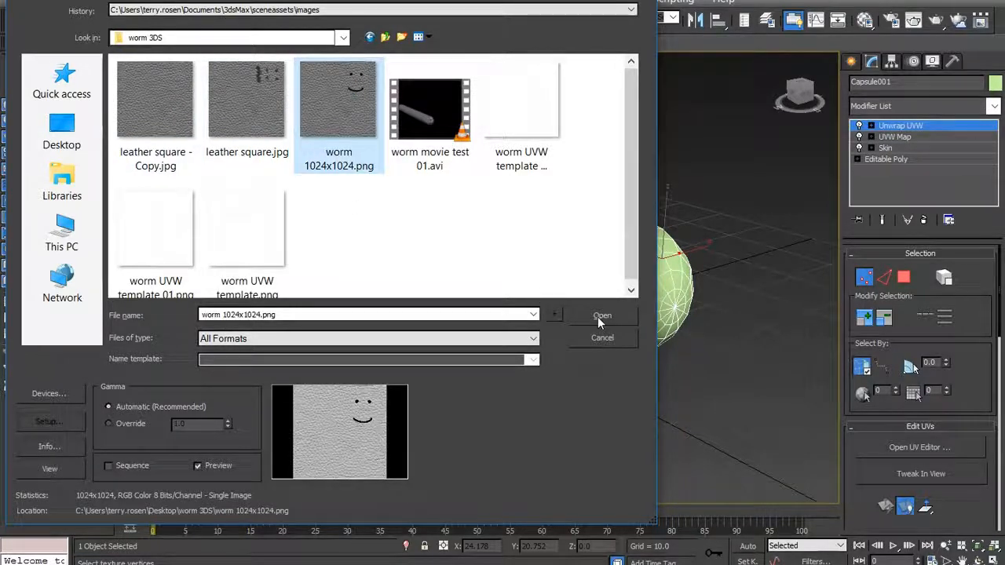
{"action": "left_click", "coordinate": [602, 316]}
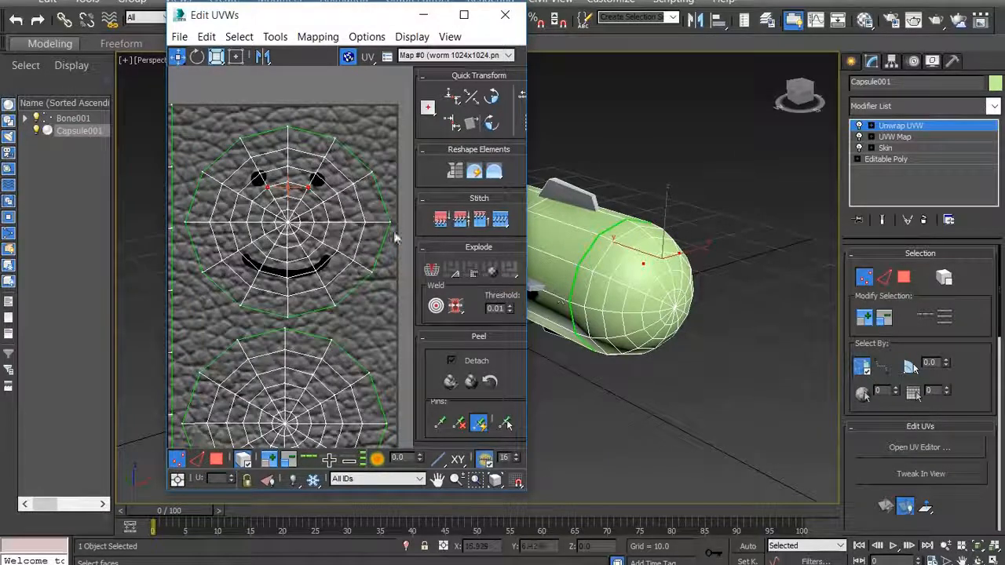
{"action": "scroll", "coordinate": [369, 231], "scroll_direction": "down", "scroll_amount": 6}
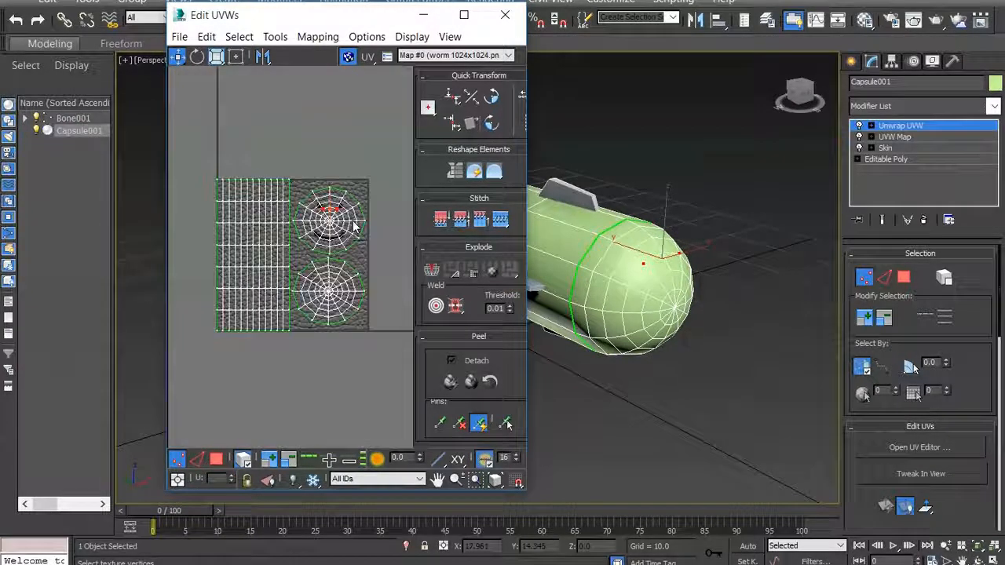
{"action": "scroll", "coordinate": [355, 227], "scroll_direction": "up", "scroll_amount": 2}
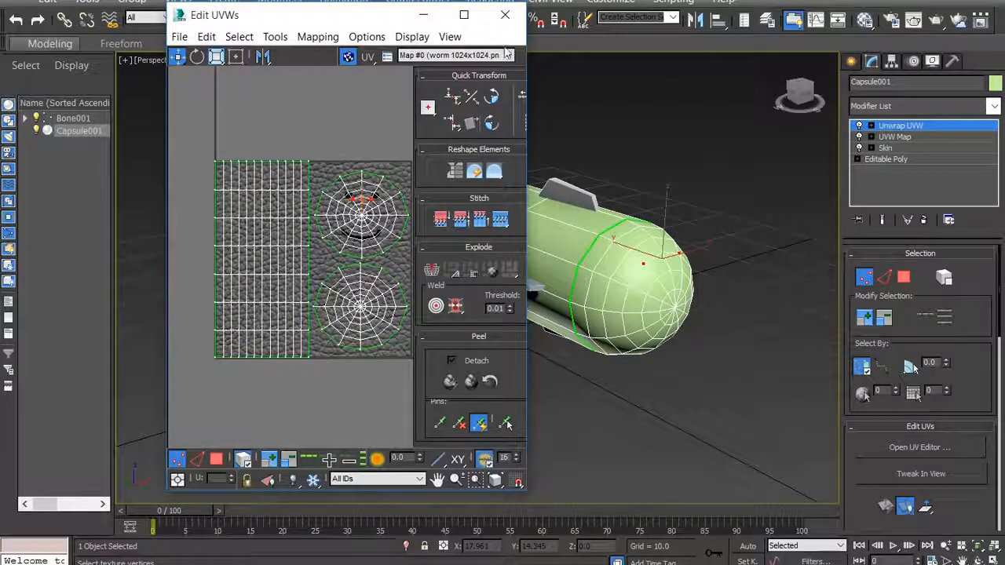
- Close the Edit UVWs window, test-render the Perspective view of the worm, and close the render
{"action": "left_click", "coordinate": [505, 14]}
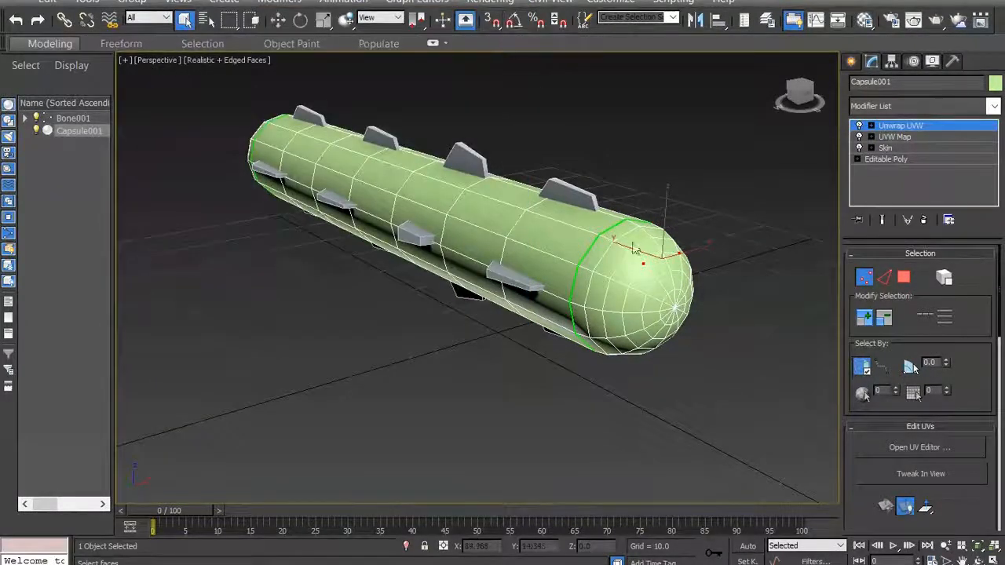
{"action": "key", "text": "shift+q"}
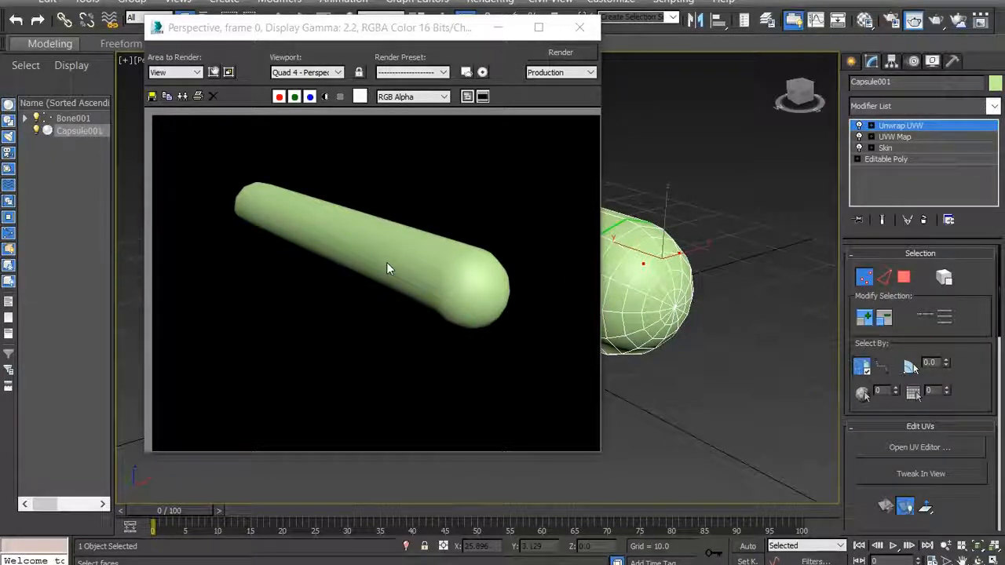
{"action": "left_click", "coordinate": [578, 29]}
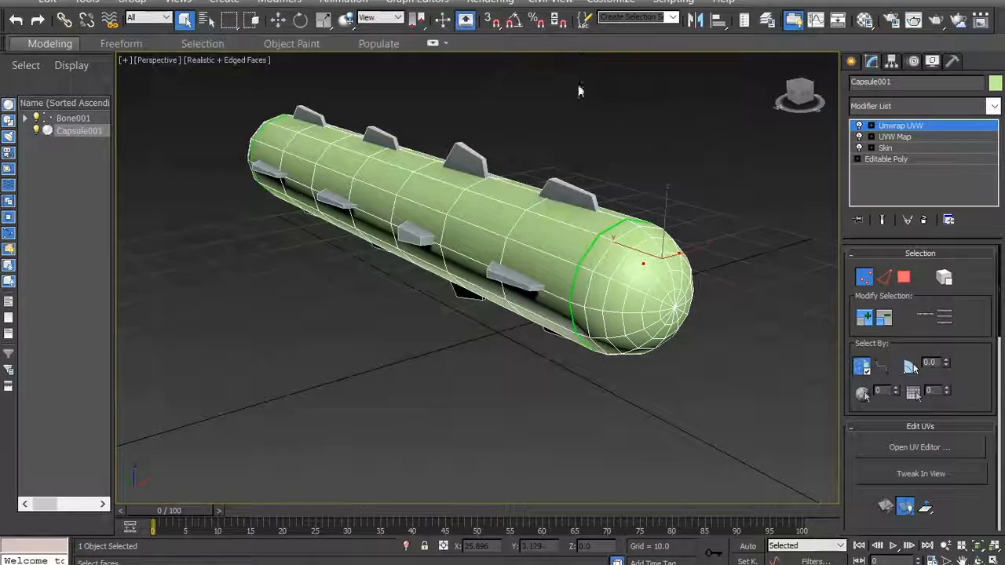
- Load worm 1024x1024.png as the first sample material's diffuse Bitmap and apply that material to the worm
{"action": "left_click", "coordinate": [864, 20]}
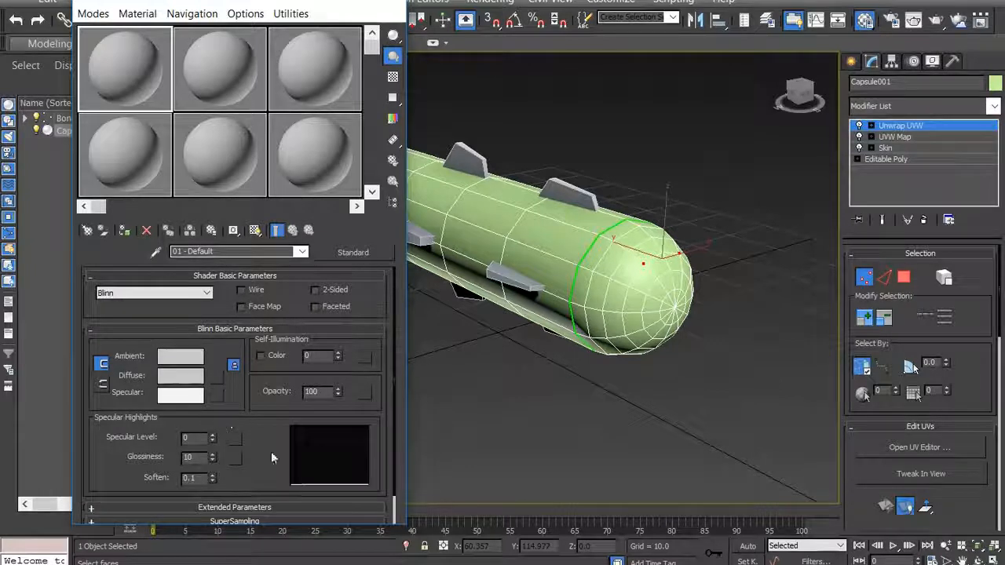
{"action": "left_click", "coordinate": [219, 377]}
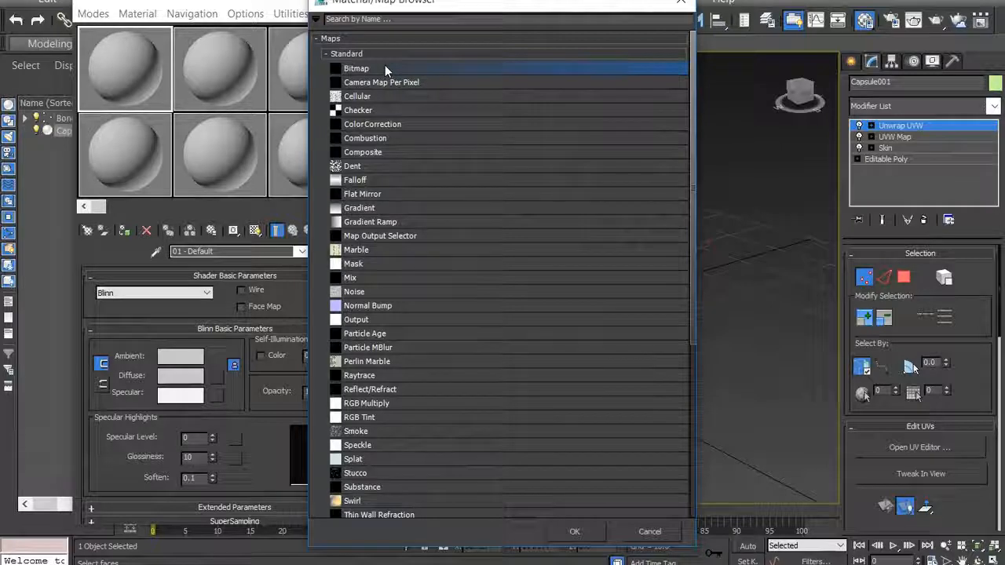
{"action": "left_click", "coordinate": [585, 533]}
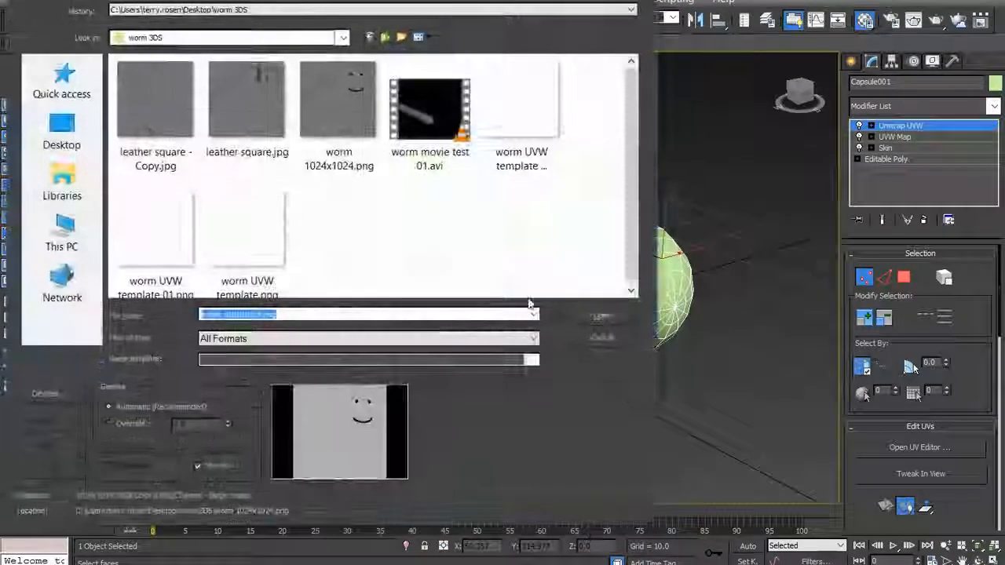
{"action": "double_click", "coordinate": [342, 94]}
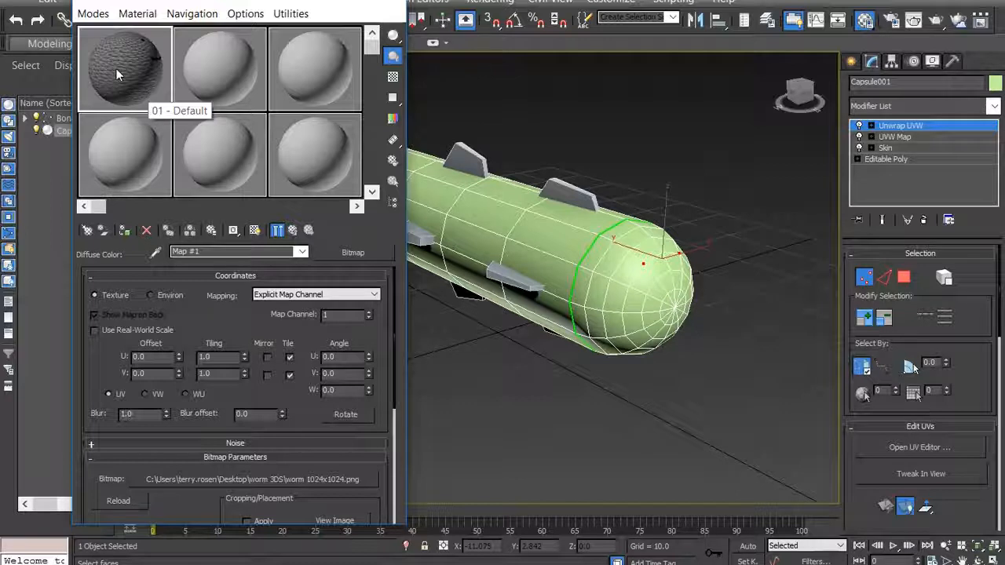
{"action": "left_click_drag", "start_coordinate": [116, 68], "coordinate": [533, 227]}
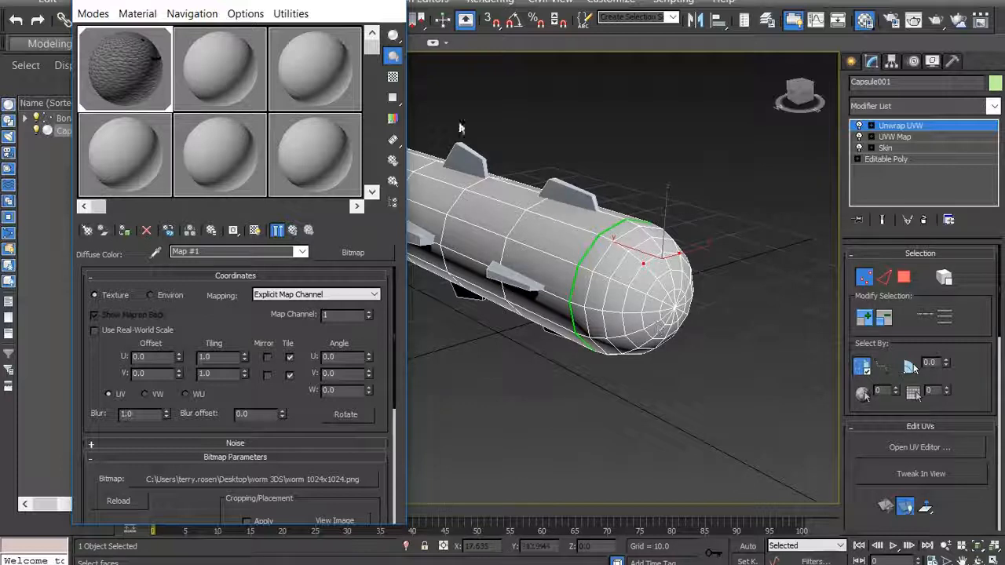
{"action": "left_click", "coordinate": [397, 3]}
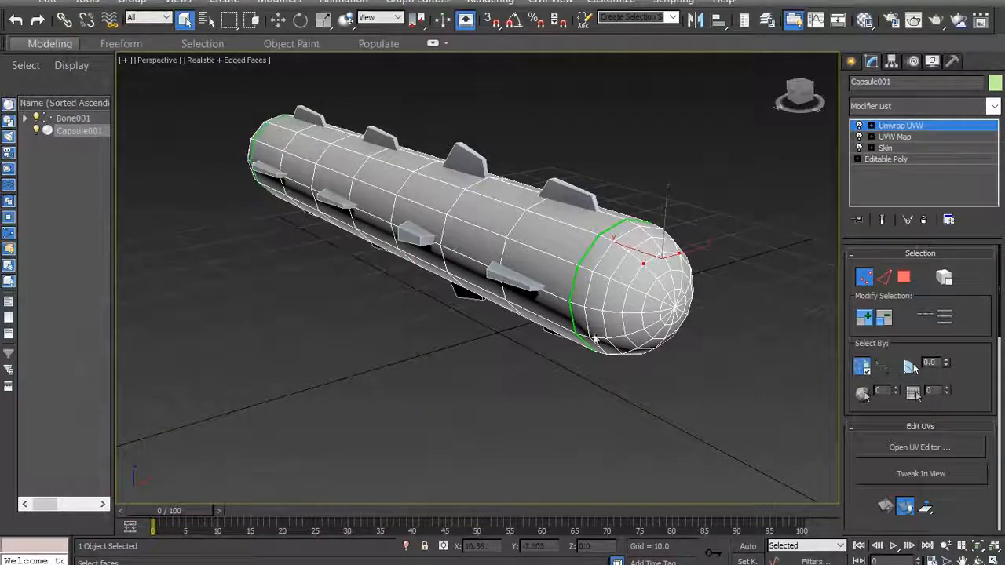
- Test-render the textured worm in Perspective, first from the current angle and again facing its head end
{"action": "key", "text": "shift+q"}
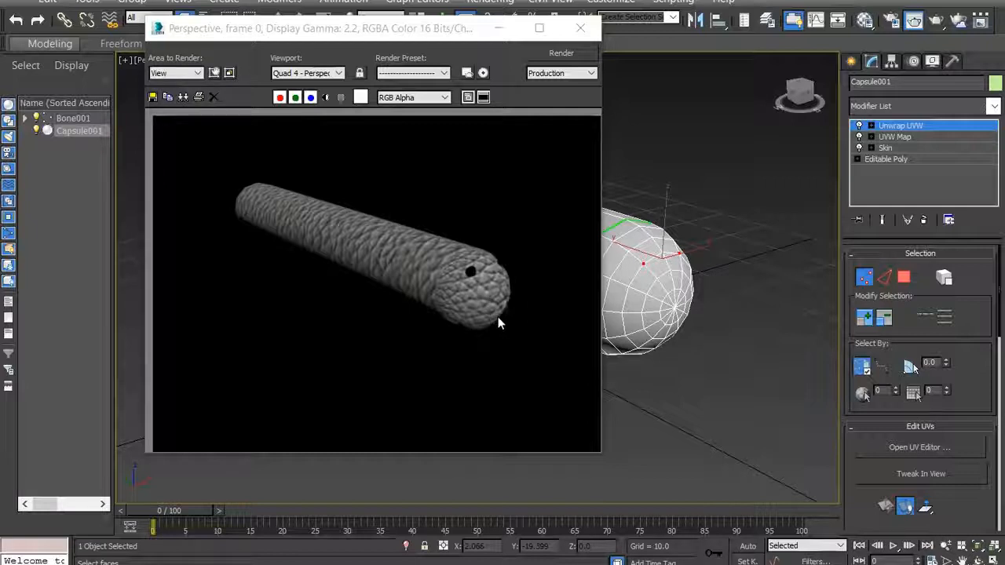
{"action": "left_click", "coordinate": [585, 33]}
{"action": "left_click", "coordinate": [802, 93]}
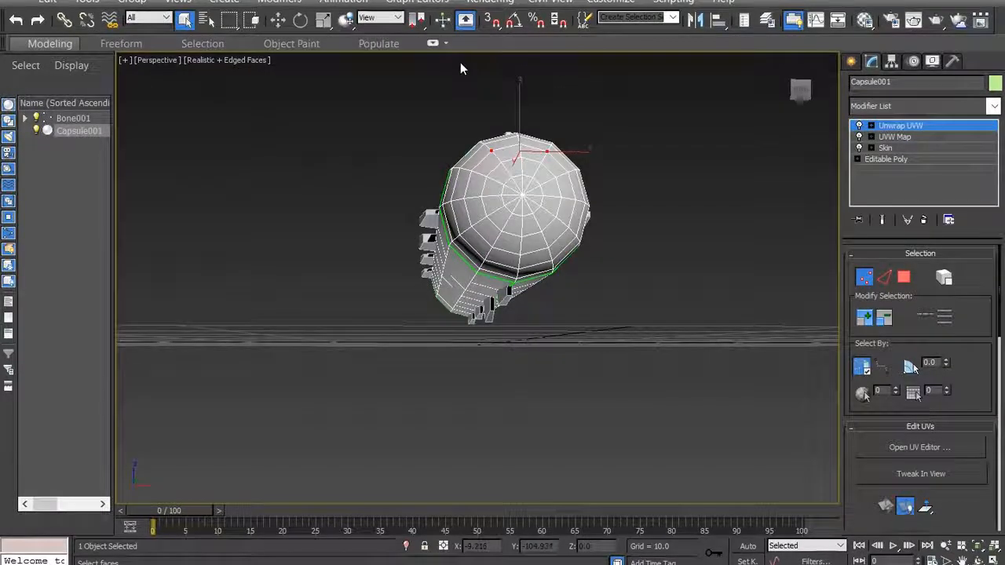
{"action": "key", "text": "shift+q"}
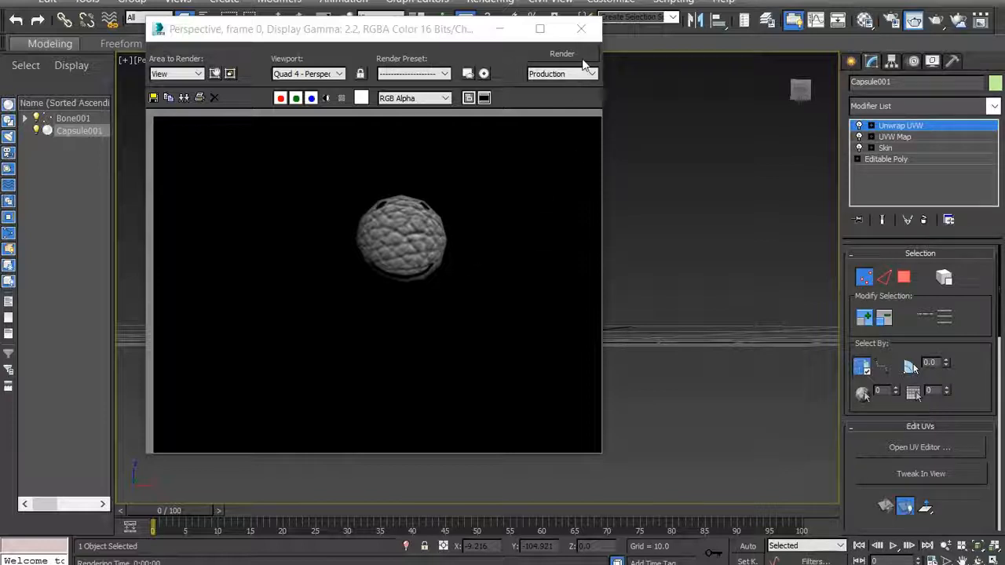
{"action": "left_click", "coordinate": [581, 29]}
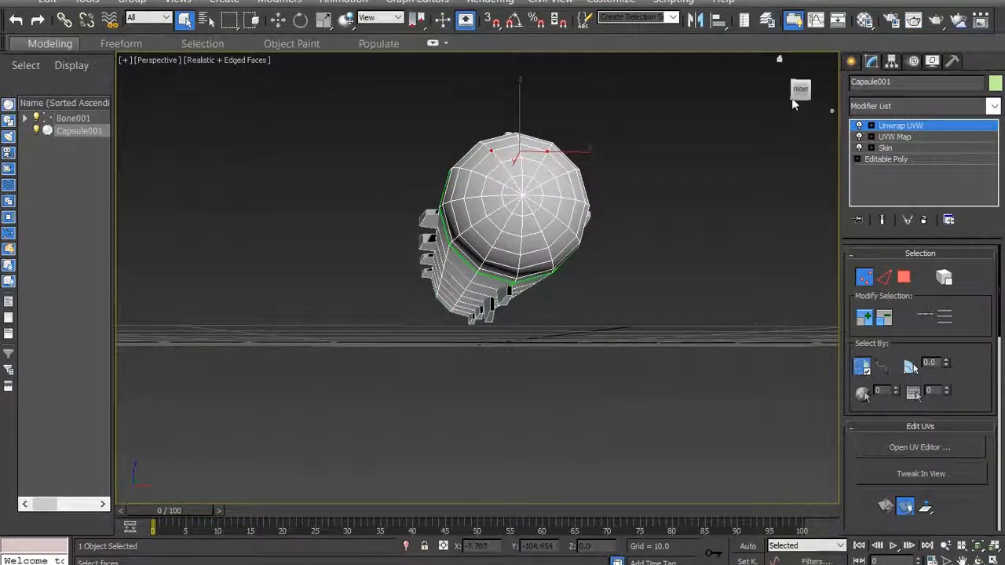
- Draw a thin upright box about 3 long, 41.2 wide and 31.7 high just beyond the worm's head end
{"action": "left_click_drag", "start_coordinate": [799, 94], "coordinate": [835, 100]}
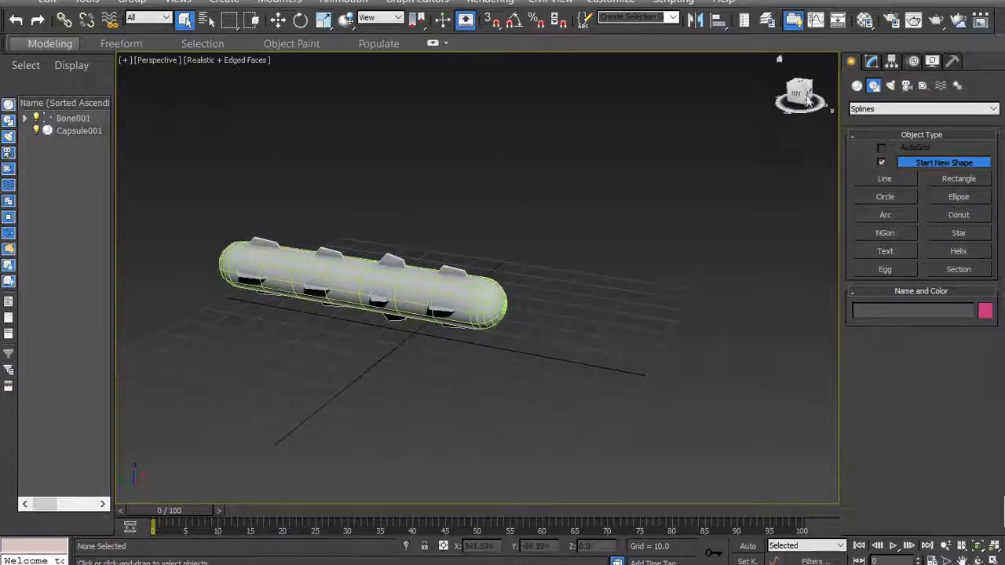
{"action": "mouse_move", "coordinate": [354, 281]}
{"action": "middle_mouse_down", "text": "alt"}
{"action": "mouse_move", "coordinate": [363, 289]}
{"action": "mouse_move", "coordinate": [355, 281]}
{"action": "middle_mouse_up", "text": "alt"}
{"action": "middle_click_drag", "start_coordinate": [355, 281], "coordinate": [353, 282], "text": "alt"}
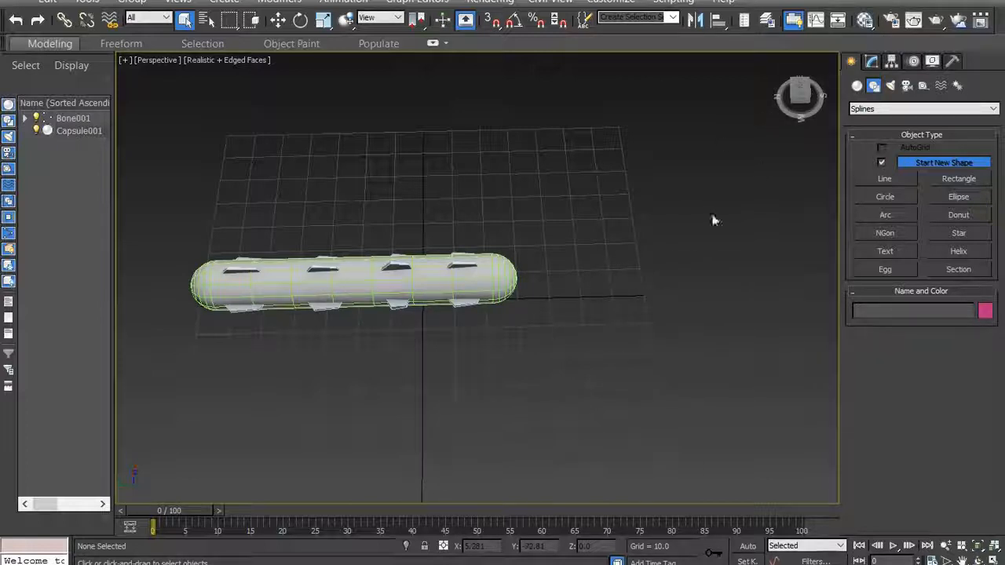
{"action": "left_click_drag", "start_coordinate": [800, 88], "coordinate": [774, 114]}
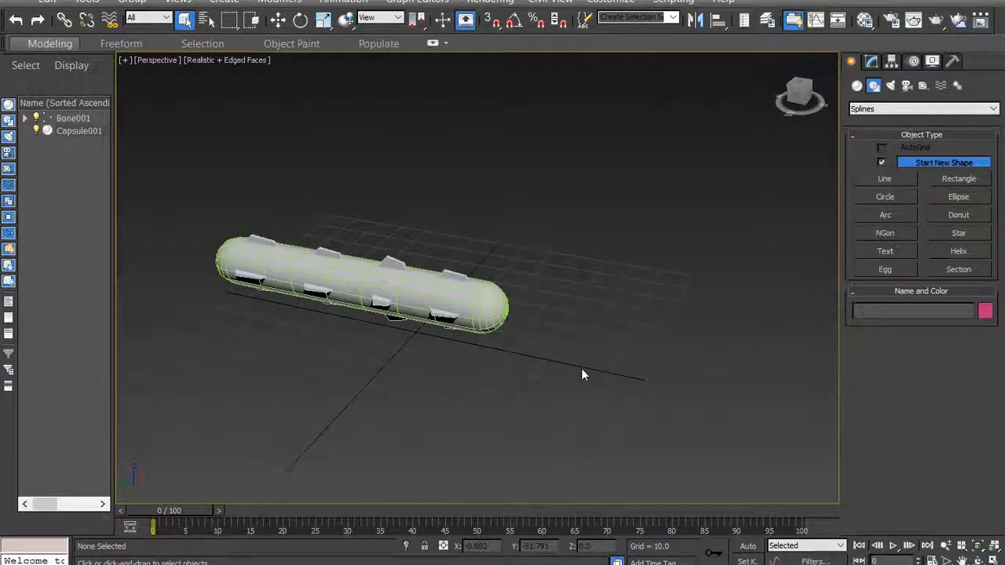
{"action": "left_click", "coordinate": [230, 3]}
{"action": "mouse_move", "coordinate": [243, 20]}
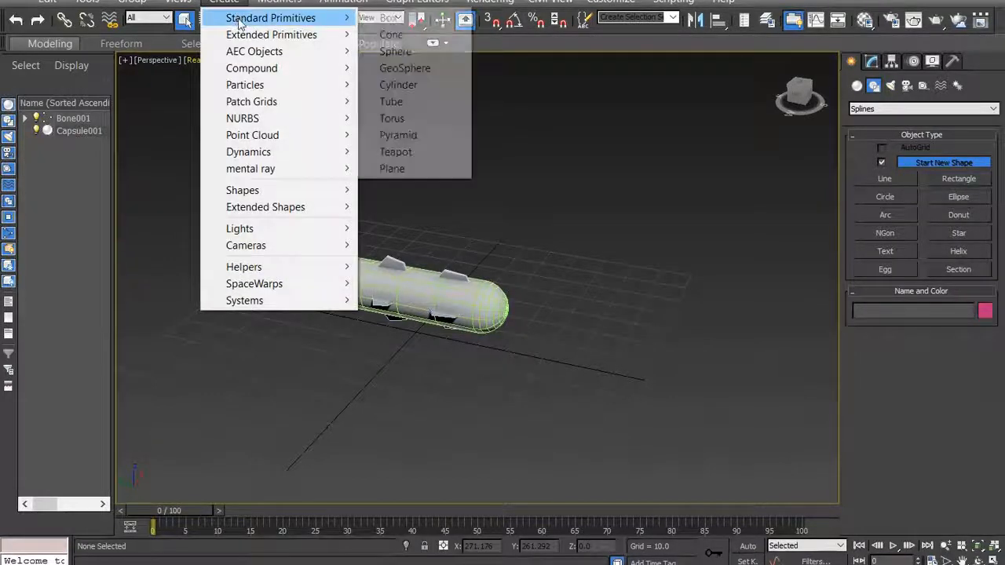
{"action": "left_click", "coordinate": [385, 19]}
{"action": "left_click_drag", "start_coordinate": [566, 312], "coordinate": [531, 385]}
{"action": "left_click", "coordinate": [530, 381]}
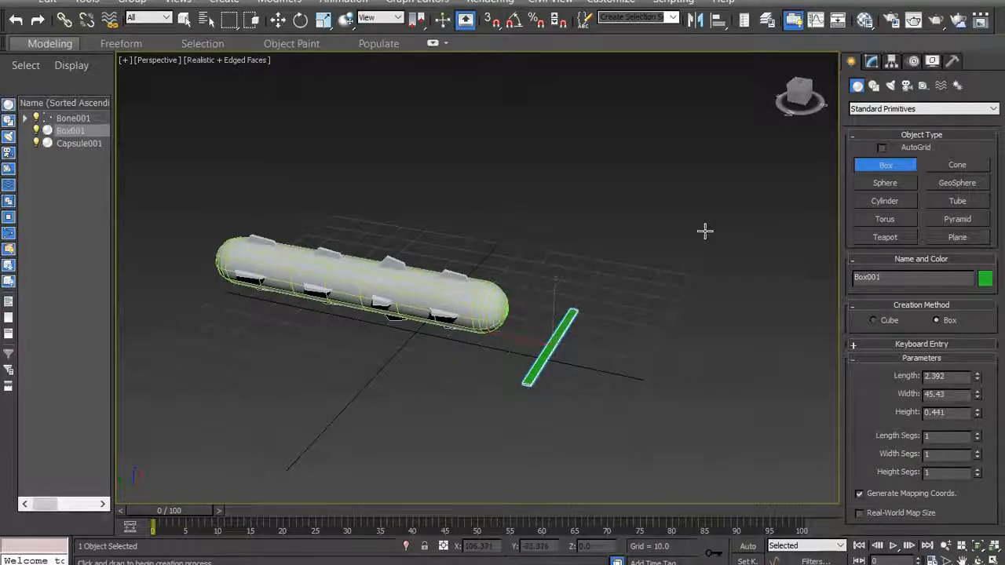
{"action": "key", "text": "ctrl+z"}
{"action": "left_click_drag", "start_coordinate": [559, 295], "coordinate": [530, 361]}
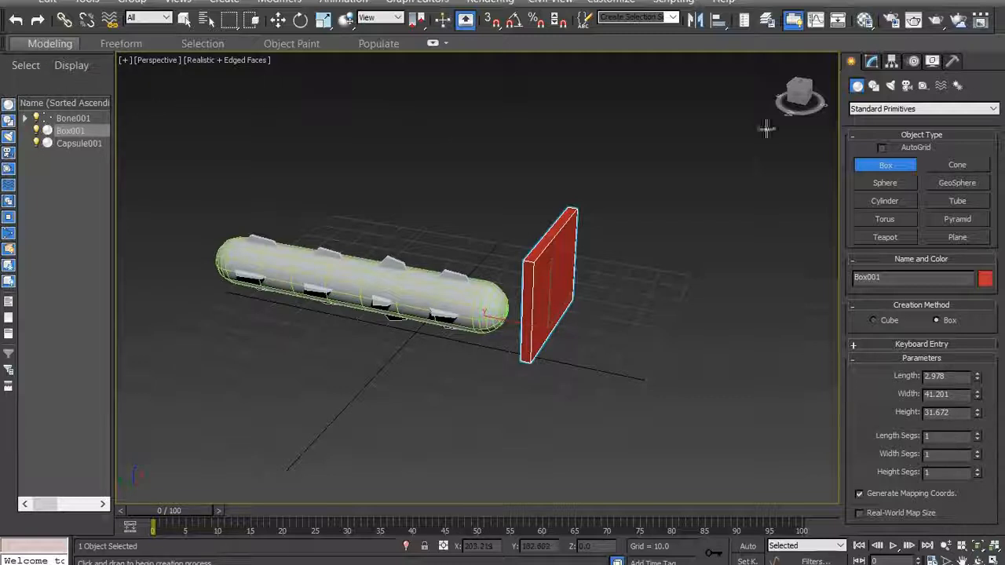
- Move the box up against the worm's head, centred on the body at about X 1.6, Y -31.3
{"action": "left_click", "coordinate": [799, 89]}
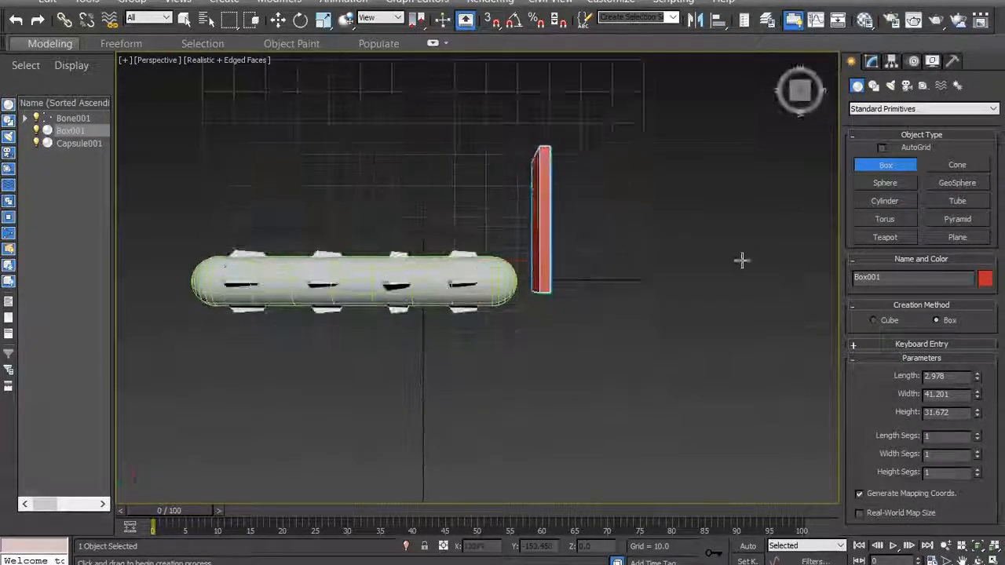
{"action": "scroll", "coordinate": [633, 316], "scroll_direction": "down", "scroll_amount": 2}
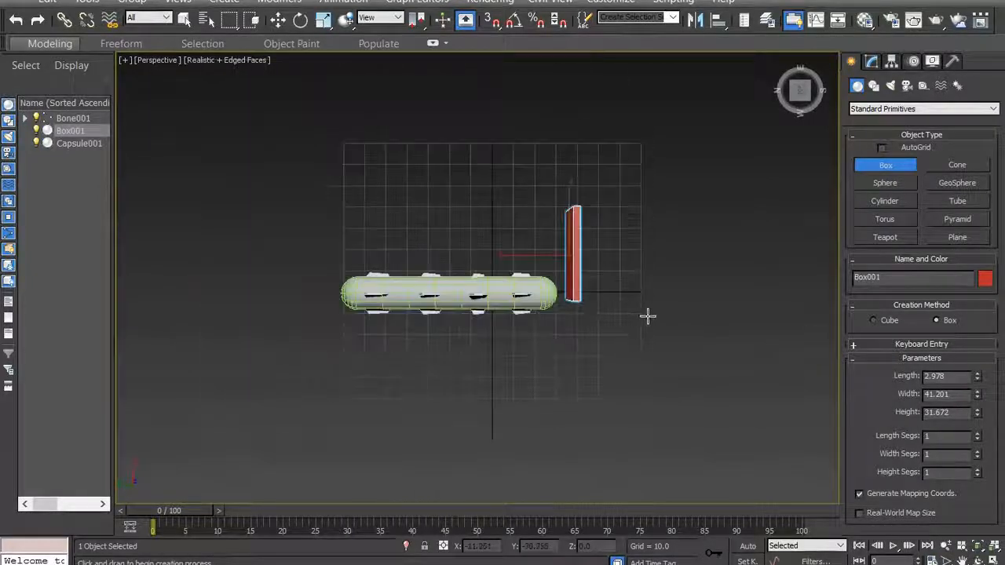
{"action": "scroll", "coordinate": [647, 315], "scroll_direction": "up", "scroll_amount": 3}
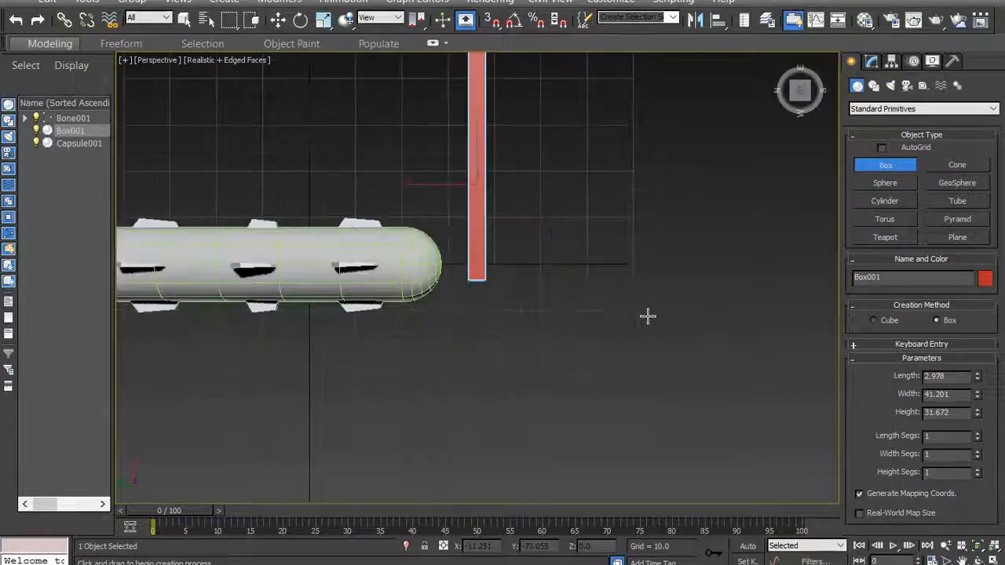
{"action": "right_click", "coordinate": [476, 195]}
{"action": "right_click", "coordinate": [477, 194]}
{"action": "left_click", "coordinate": [495, 211]}
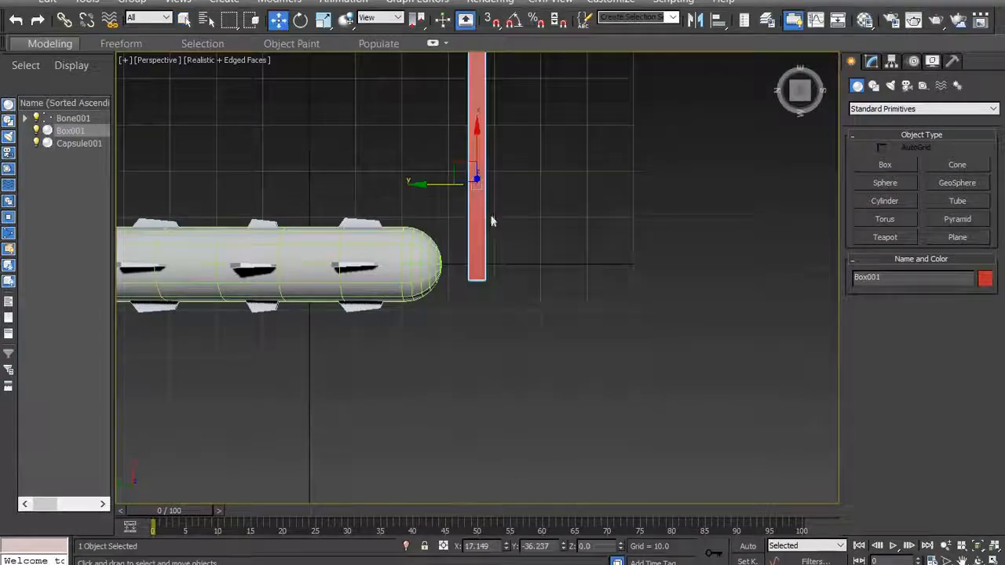
{"action": "left_click_drag", "start_coordinate": [477, 143], "coordinate": [424, 237]}
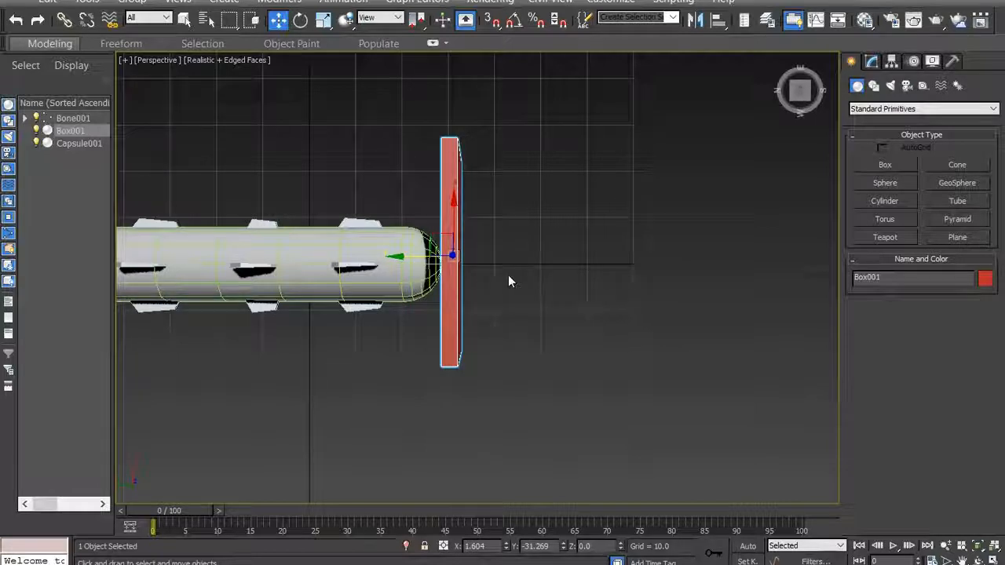
- Turn off Renderable in the box's object properties
{"action": "left_click_drag", "start_coordinate": [802, 96], "coordinate": [801, 51]}
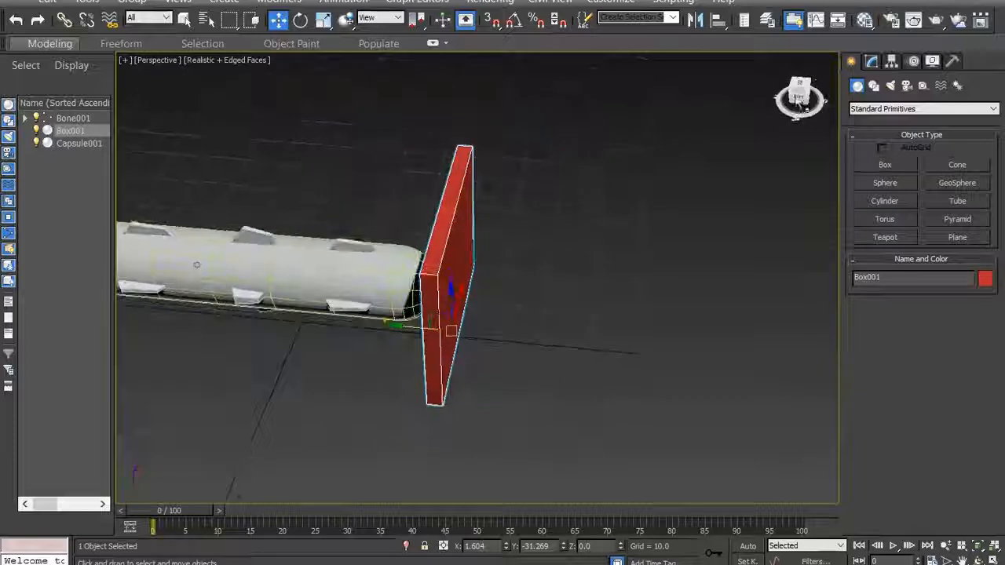
{"action": "right_click", "coordinate": [456, 200]}
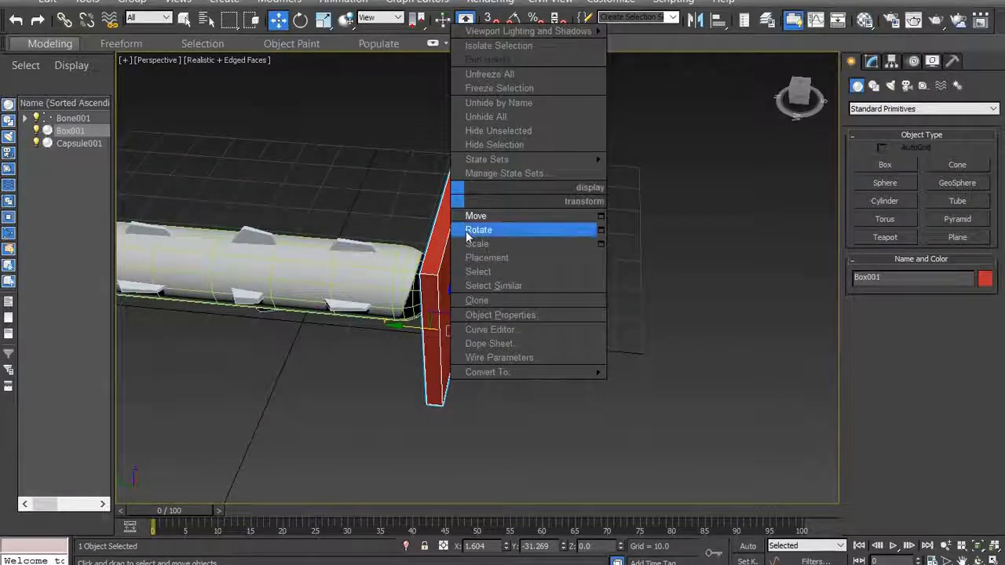
{"action": "left_click", "coordinate": [498, 317]}
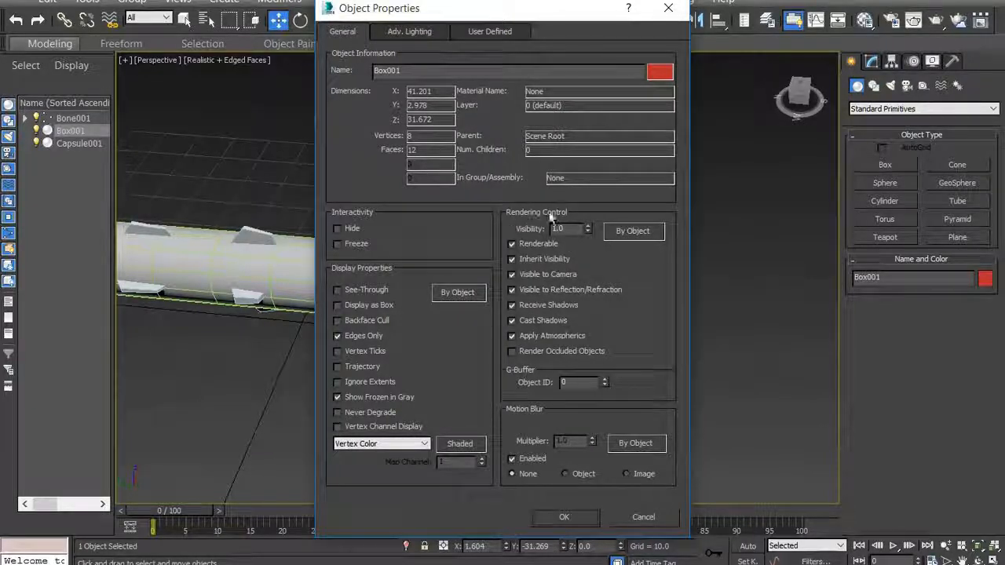
{"action": "left_click", "coordinate": [512, 245]}
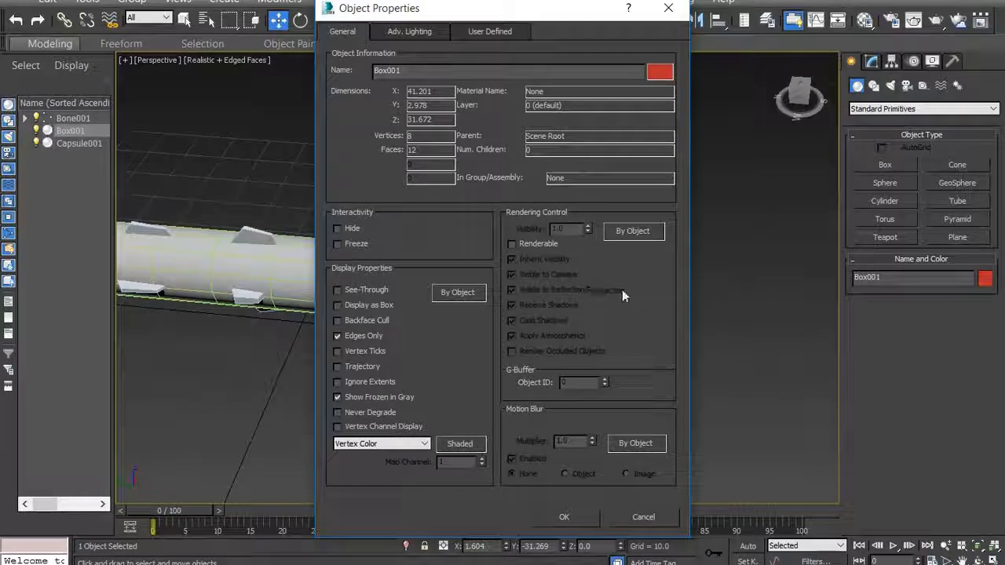
{"action": "left_click", "coordinate": [564, 516]}
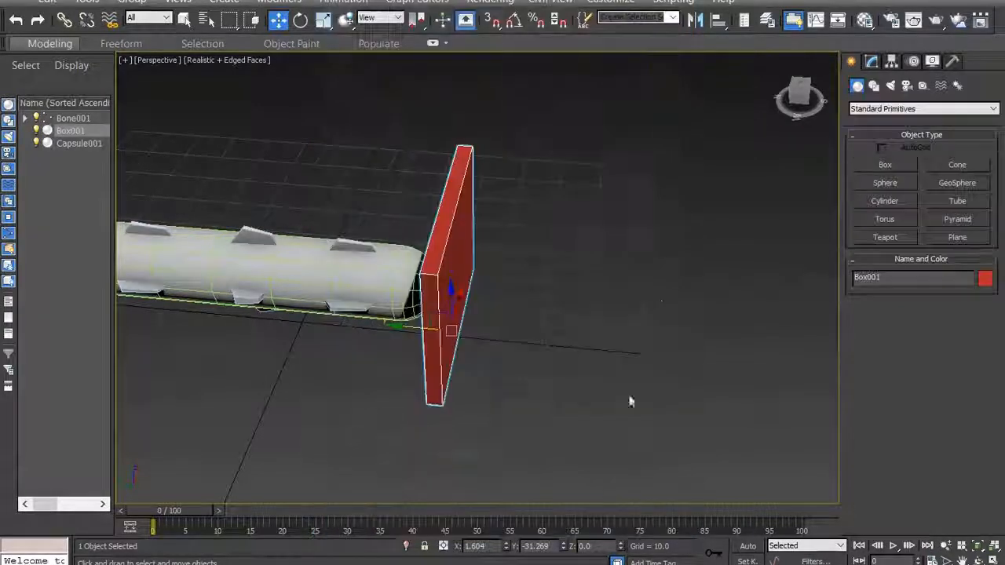
- Test-render the Perspective view at the head end with the box in front of the worm
{"action": "left_click_drag", "start_coordinate": [793, 104], "coordinate": [774, 106]}
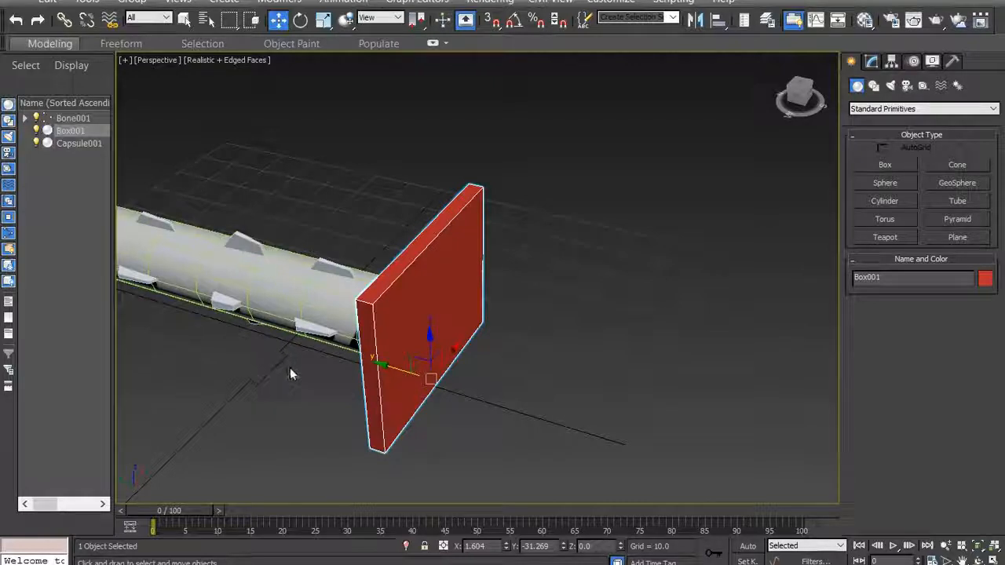
{"action": "key", "text": "shift+q"}
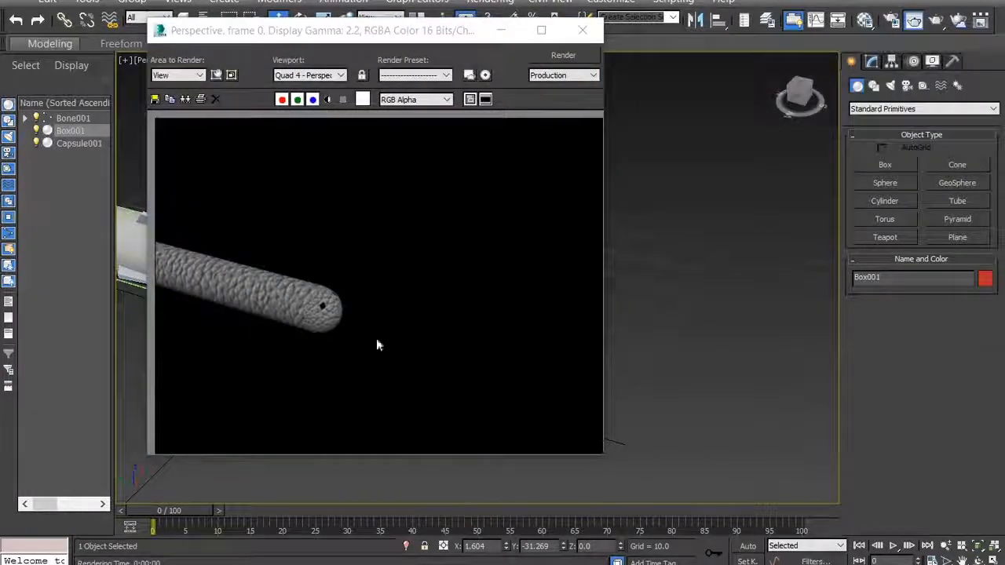
{"action": "left_click", "coordinate": [583, 30]}
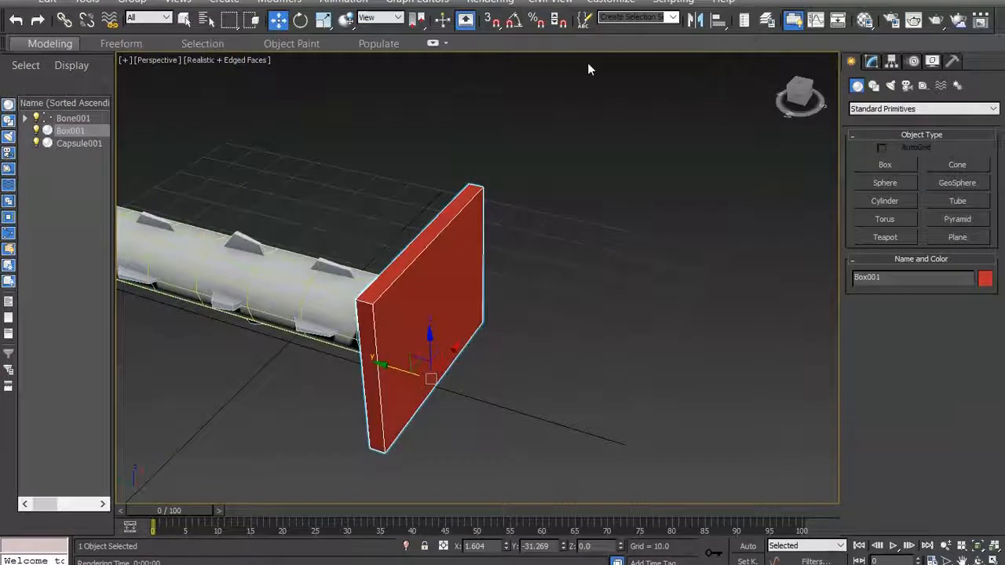
- Clone the box as a copy and move the copy away from the worm along Y to about -55.7
{"action": "mouse_move", "coordinate": [799, 88]}
{"action": "left_mouse_down"}
{"action": "mouse_move", "coordinate": [818, 89]}
{"action": "mouse_move", "coordinate": [821, 112]}
{"action": "mouse_move", "coordinate": [808, 117]}
{"action": "left_mouse_up"}
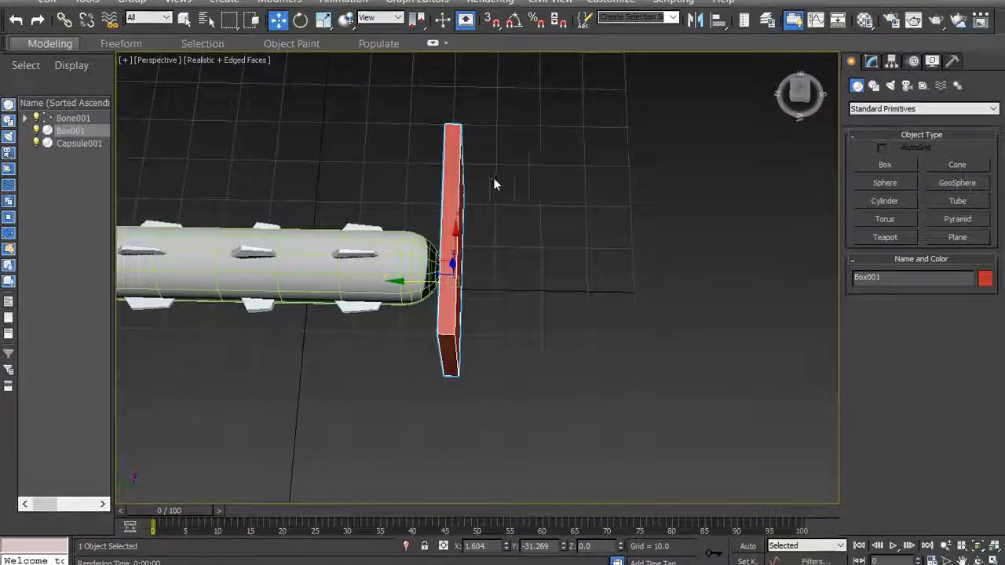
{"action": "right_click", "coordinate": [450, 165]}
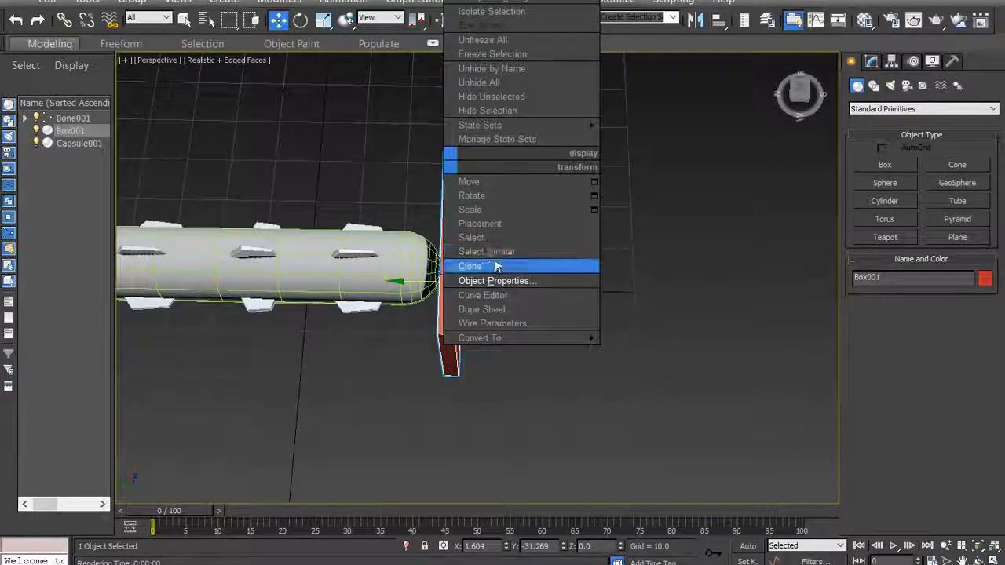
{"action": "left_click", "coordinate": [469, 267]}
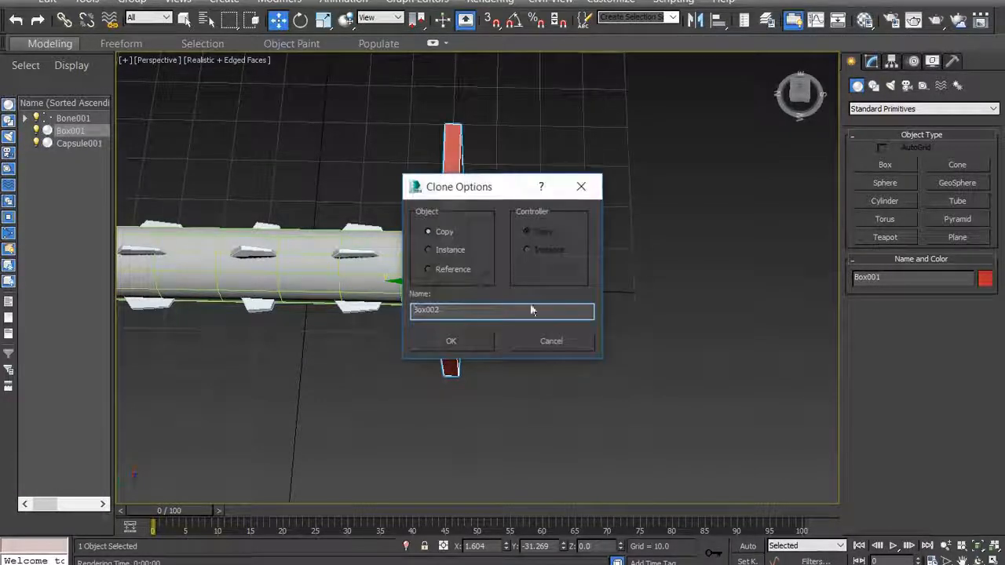
{"action": "left_click", "coordinate": [434, 345]}
{"action": "mouse_move", "coordinate": [402, 284]}
{"action": "left_mouse_down"}
{"action": "mouse_move", "coordinate": [442, 298]}
{"action": "mouse_move", "coordinate": [482, 291]}
{"action": "mouse_move", "coordinate": [526, 310]}
{"action": "left_mouse_up"}
{"action": "scroll", "coordinate": [260, 242], "scroll_direction": "down", "scroll_amount": 3}
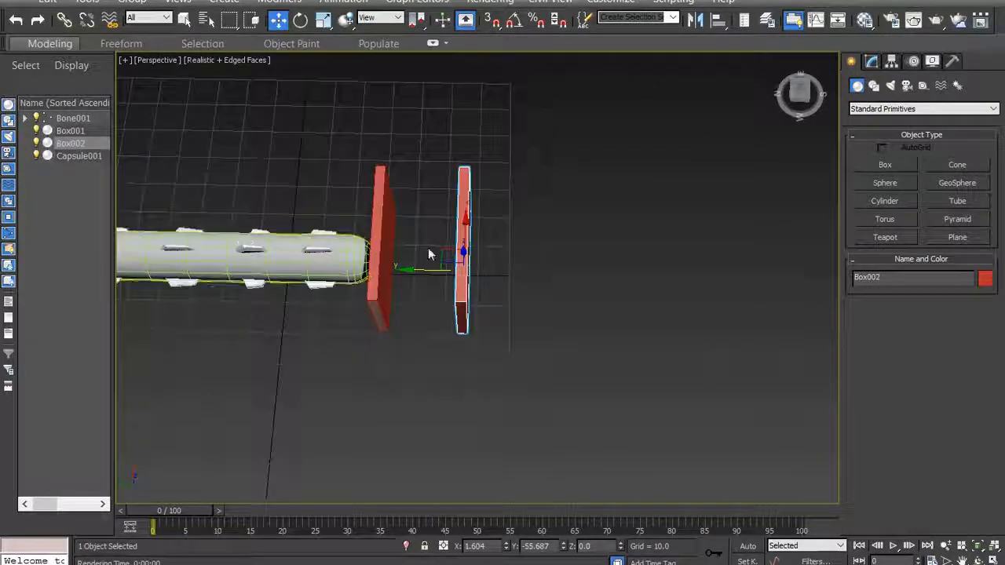
- Clone the second box as a copy and move this third box farther out along Y to about -81.1
{"action": "right_click", "coordinate": [463, 180]}
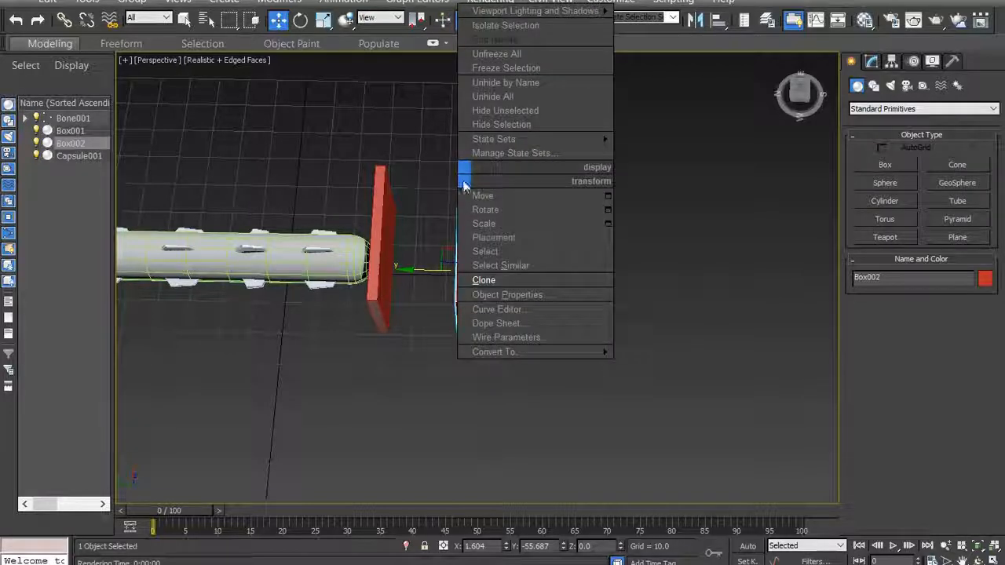
{"action": "left_click", "coordinate": [488, 277]}
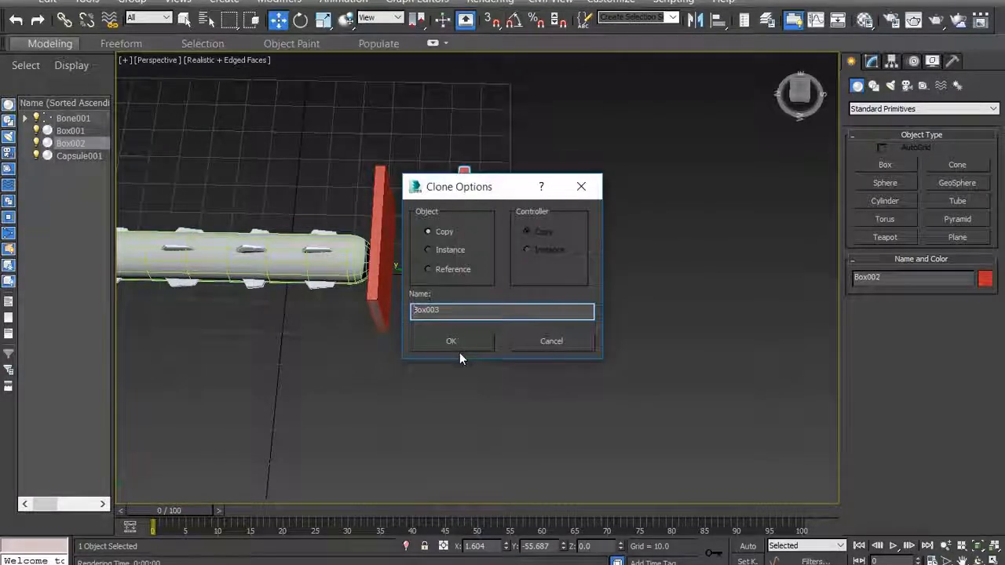
{"action": "left_click", "coordinate": [460, 345]}
{"action": "left_click_drag", "start_coordinate": [412, 268], "coordinate": [488, 285]}
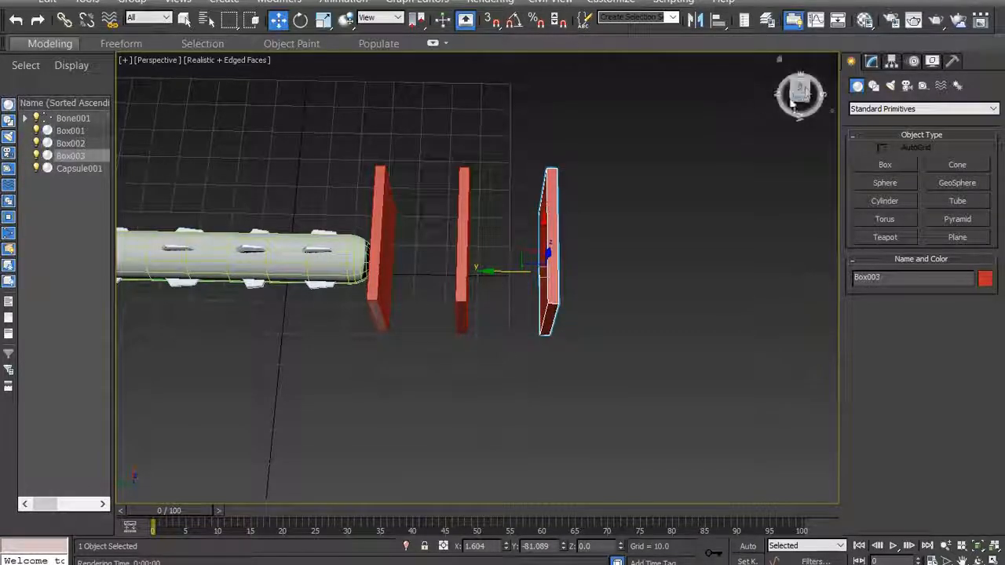
{"action": "mouse_move", "coordinate": [801, 92]}
{"action": "left_mouse_down"}
{"action": "mouse_move", "coordinate": [758, 72]}
{"action": "mouse_move", "coordinate": [796, 61]}
{"action": "mouse_move", "coordinate": [841, 73]}
{"action": "mouse_move", "coordinate": [799, 64]}
{"action": "mouse_move", "coordinate": [839, 72]}
{"action": "mouse_move", "coordinate": [796, 89]}
{"action": "left_mouse_up"}
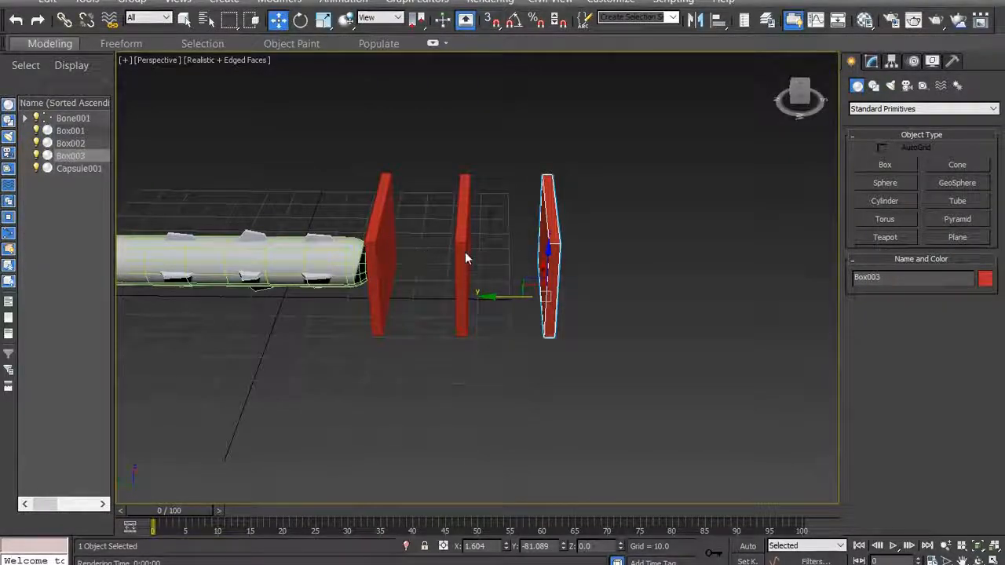
{"action": "scroll", "coordinate": [723, 260], "scroll_direction": "down", "scroll_amount": 3}
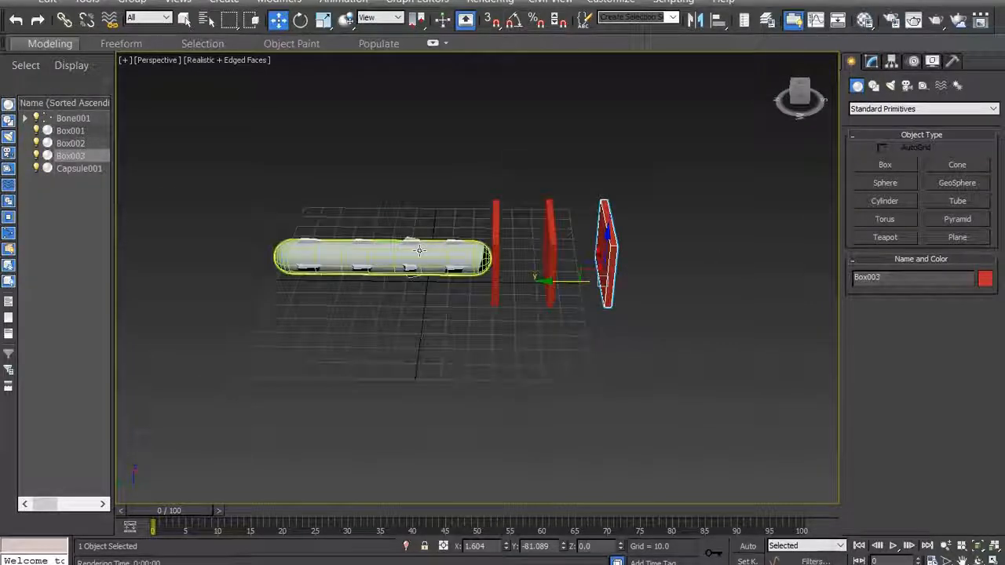
{"action": "scroll", "coordinate": [425, 258], "scroll_direction": "up", "scroll_amount": 3}
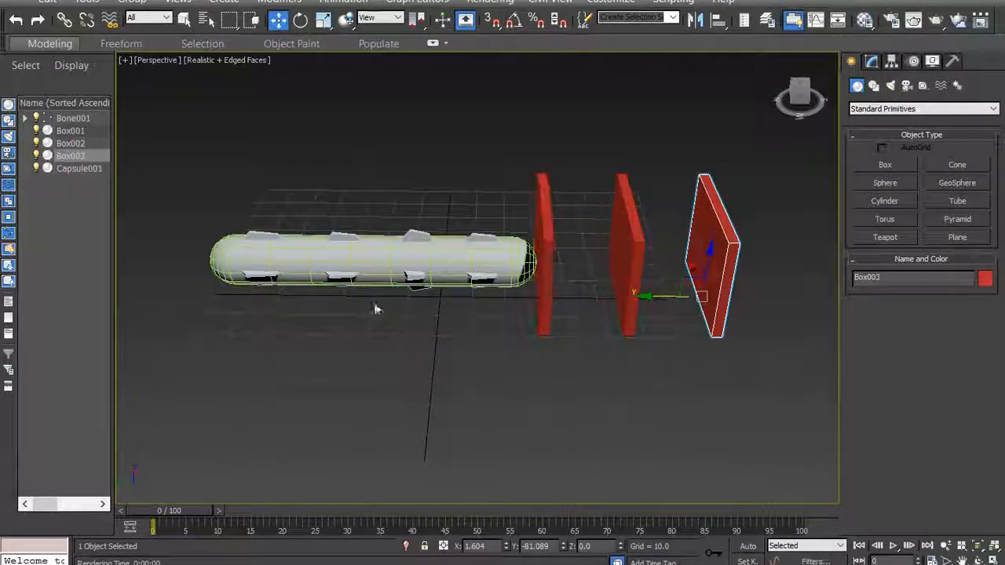
{"action": "left_click_drag", "start_coordinate": [801, 94], "coordinate": [772, 99]}
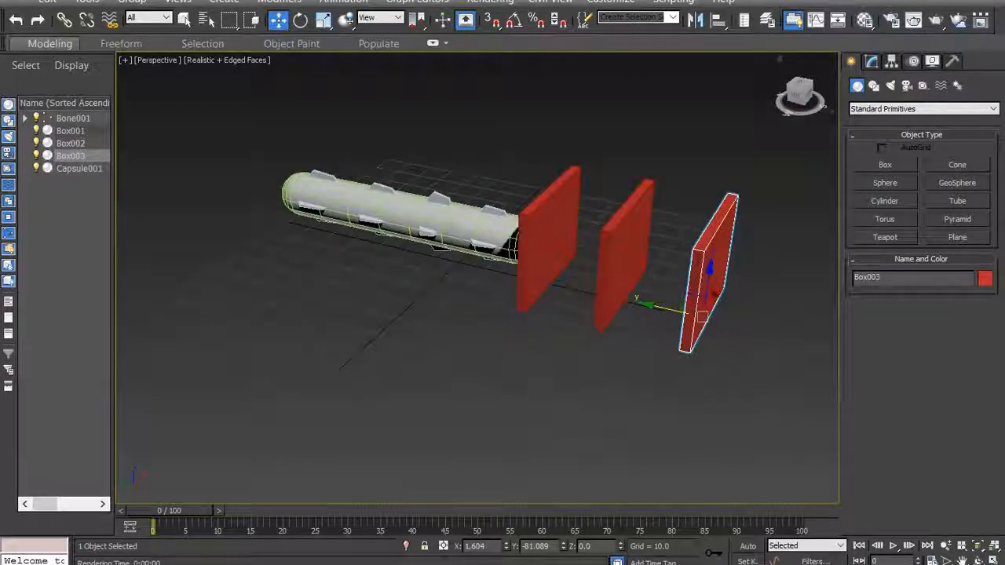